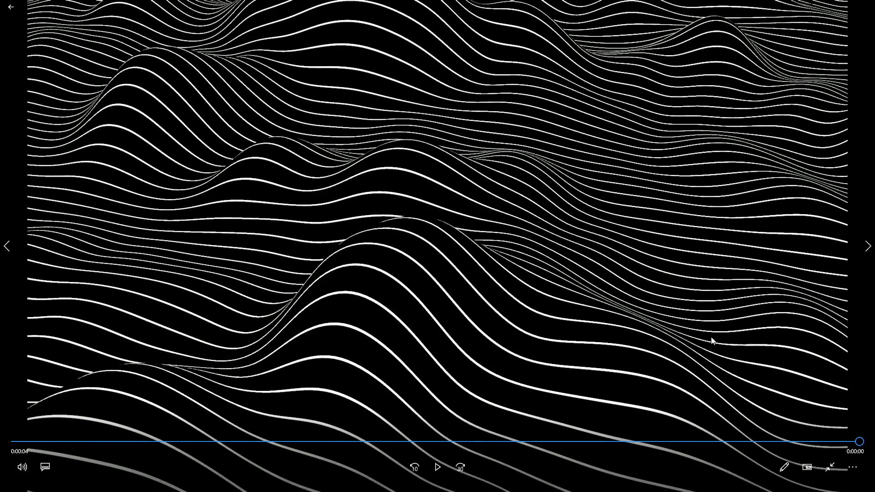
Exit full screen, close the wave video and switch to Cinema 4D.
{"action": "left_click", "coordinate": [826, 471]}
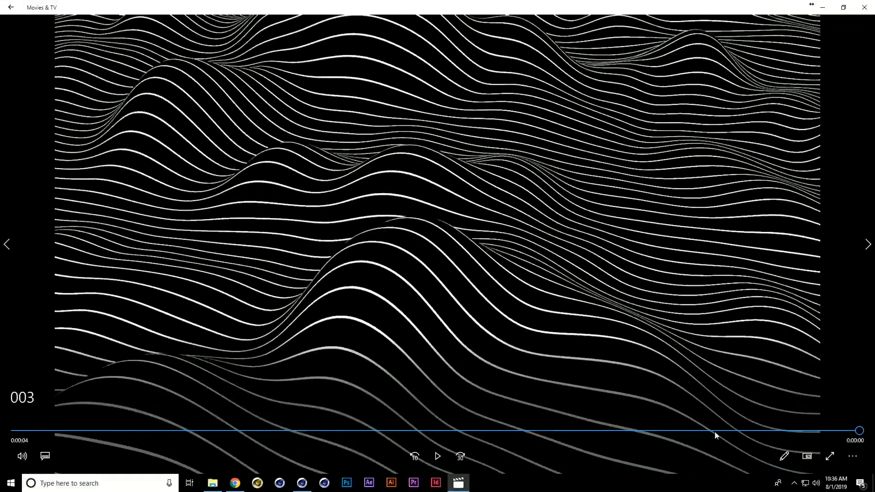
{"action": "left_click", "coordinate": [865, 10]}
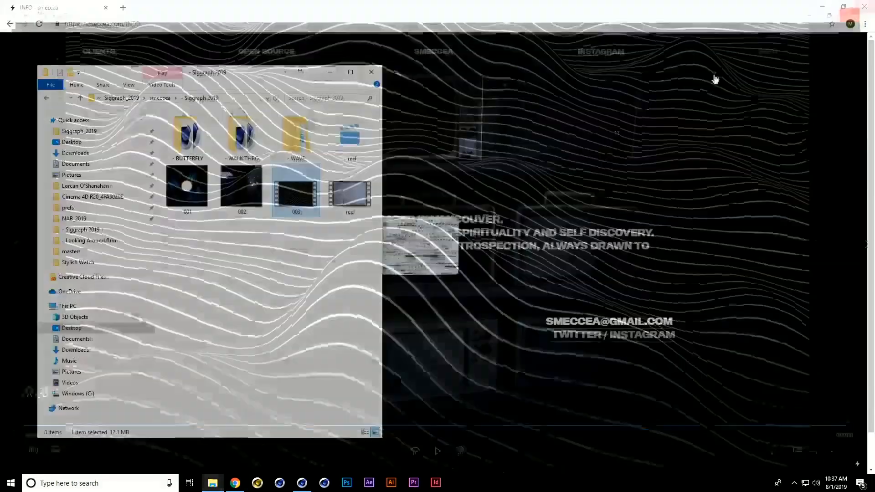
{"action": "left_click", "coordinate": [300, 484]}
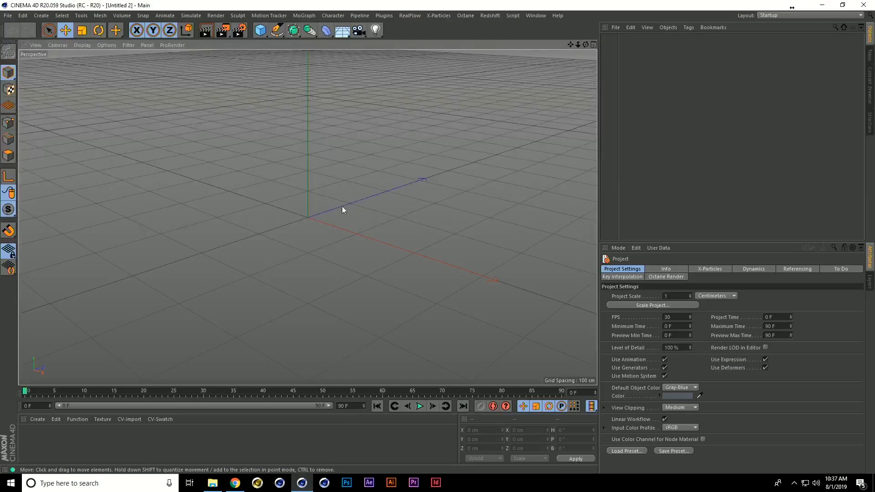
Set the render output to a square 720 x 720 pixels and close the render settings.
{"action": "mouse_move", "coordinate": [260, 32]}
{"action": "left_mouse_down"}
{"action": "mouse_move", "coordinate": [285, 43]}
{"action": "mouse_move", "coordinate": [334, 36]}
{"action": "mouse_move", "coordinate": [258, 28]}
{"action": "left_mouse_up"}
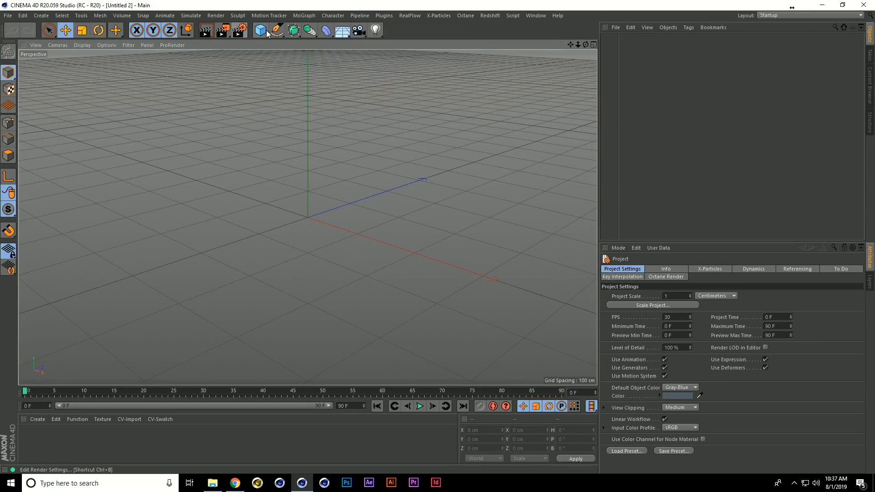
{"action": "left_click", "coordinate": [240, 30]}
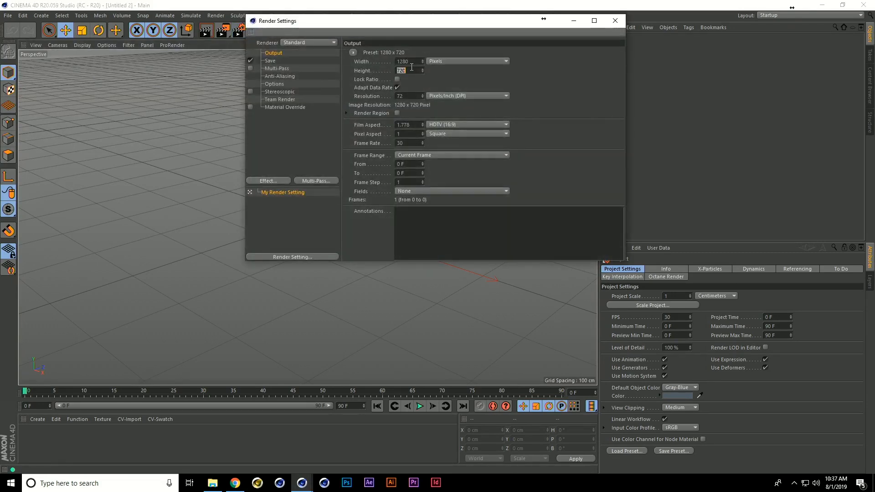
{"action": "left_click", "coordinate": [414, 71]}
{"action": "key", "text": "ctrl+c"}
{"action": "left_click", "coordinate": [411, 62]}
{"action": "right_click", "coordinate": [412, 64]}
{"action": "left_click", "coordinate": [422, 88]}
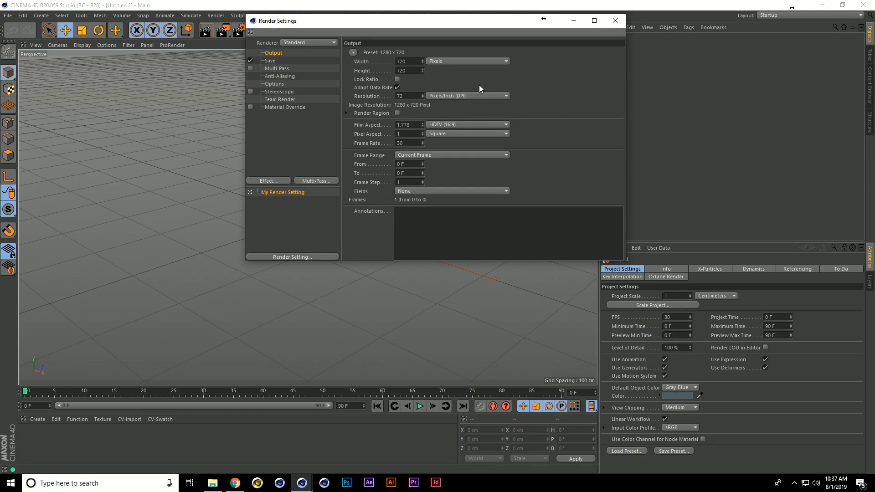
{"action": "left_click", "coordinate": [614, 21]}
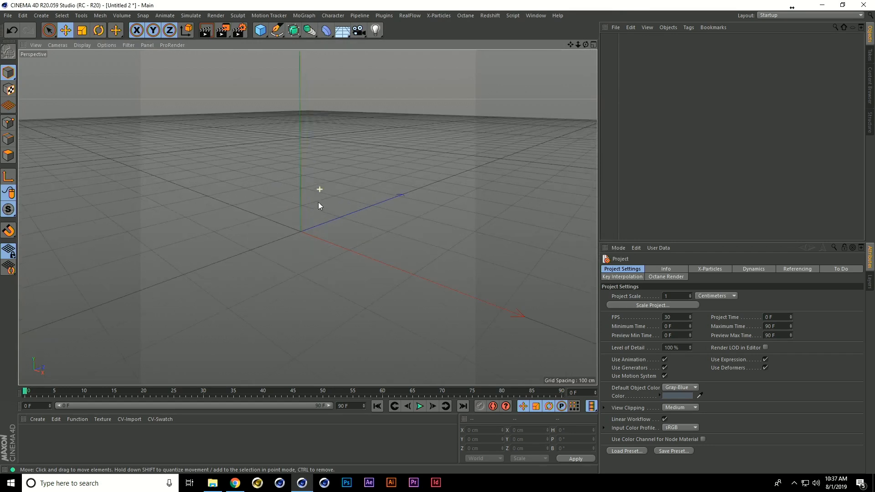
Add a Plane primitive to the scene.
{"action": "left_click", "coordinate": [263, 33]}
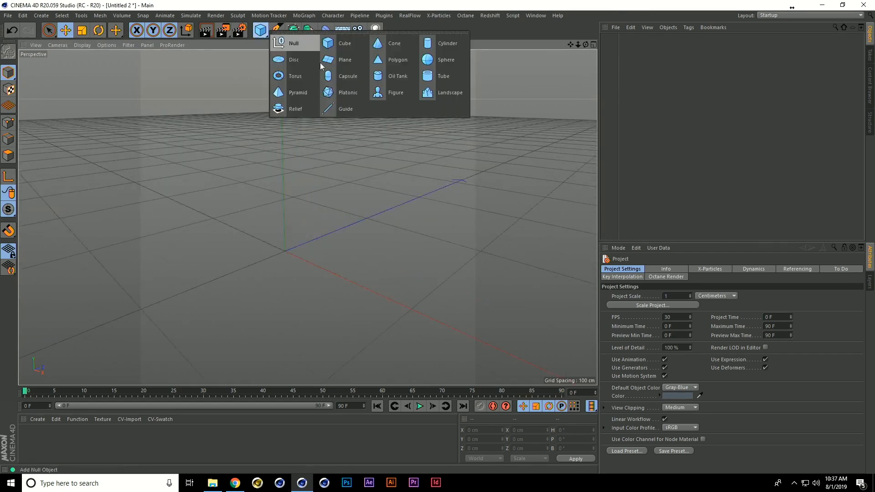
{"action": "left_click", "coordinate": [349, 68]}
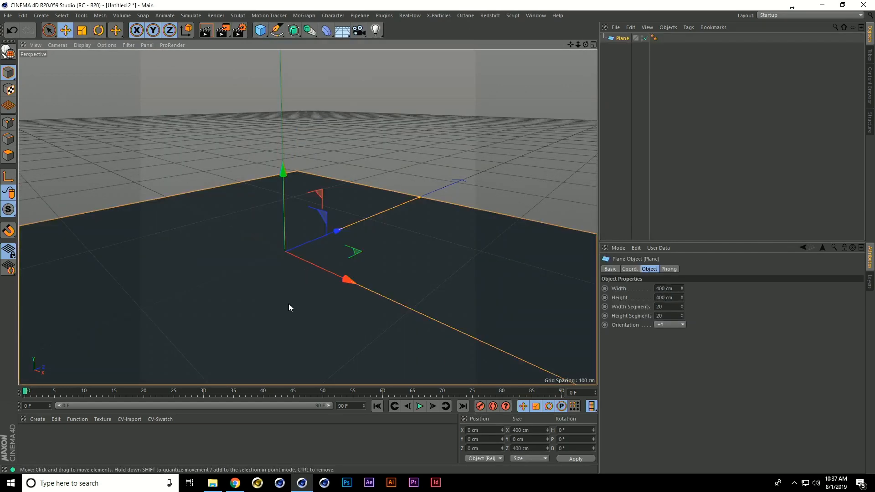
{"action": "middle_click_drag", "start_coordinate": [289, 302], "coordinate": [297, 191], "text": "alt"}
{"action": "left_click_drag", "start_coordinate": [297, 204], "coordinate": [292, 280], "text": "alt"}
{"action": "scroll", "coordinate": [297, 269], "scroll_direction": "up", "scroll_amount": 2}
{"action": "scroll", "coordinate": [297, 269], "scroll_direction": "down", "scroll_amount": 2}
{"action": "scroll", "coordinate": [297, 269], "scroll_direction": "up", "scroll_amount": 3}
{"action": "scroll", "coordinate": [297, 269], "scroll_direction": "down", "scroll_amount": 6}
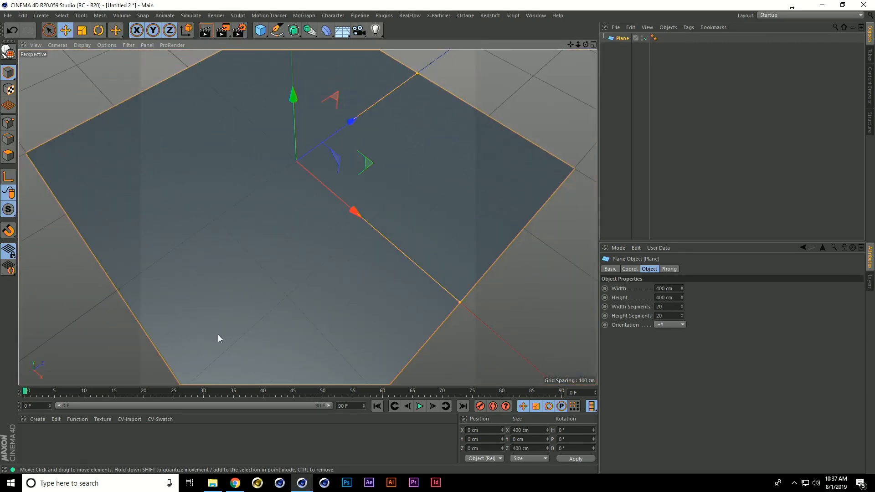
Create a new material with Color and Reflectance disabled and only Luminance enabled.
{"action": "double_click", "coordinate": [103, 444]}
{"action": "double_click", "coordinate": [36, 433]}
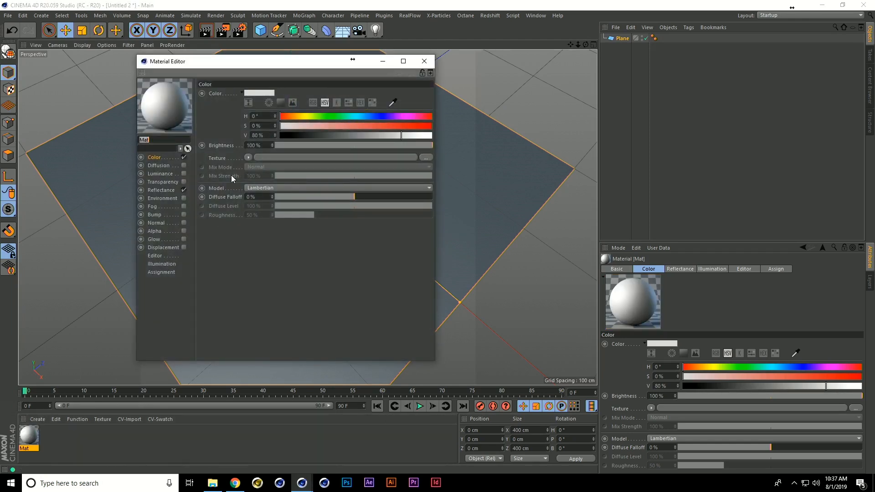
{"action": "left_click", "coordinate": [184, 157]}
{"action": "left_click", "coordinate": [184, 190]}
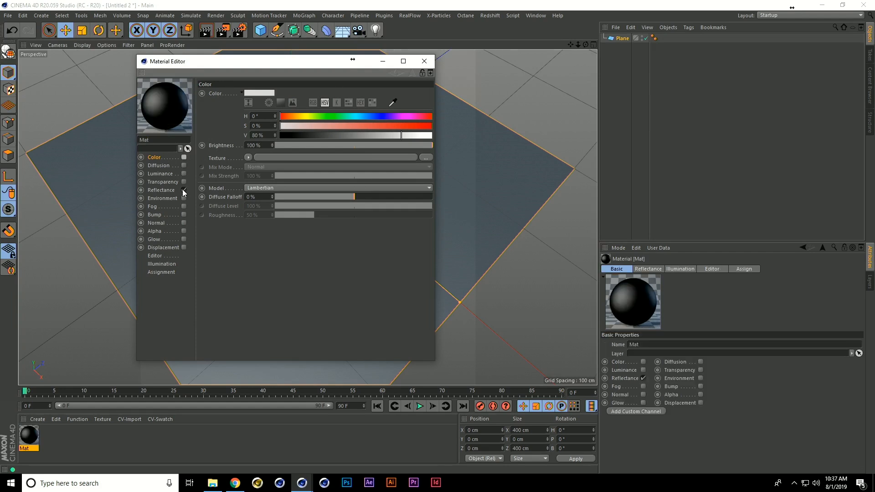
{"action": "left_click", "coordinate": [170, 175]}
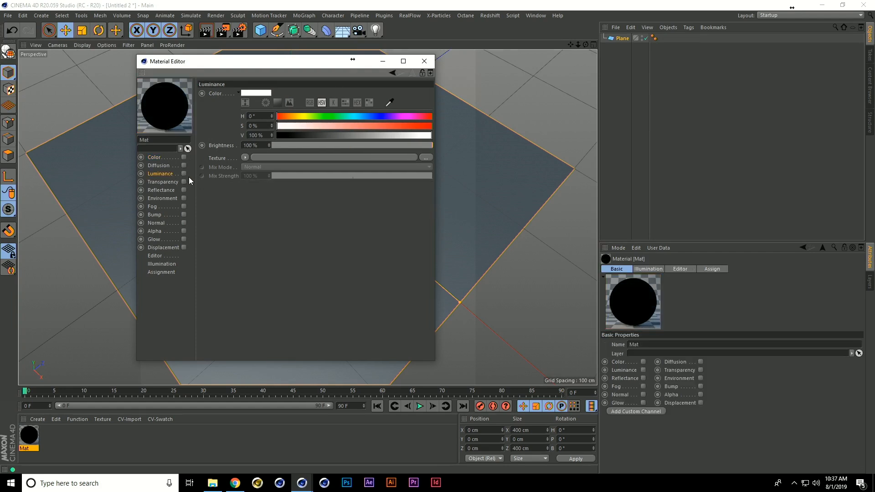
{"action": "left_click", "coordinate": [184, 173]}
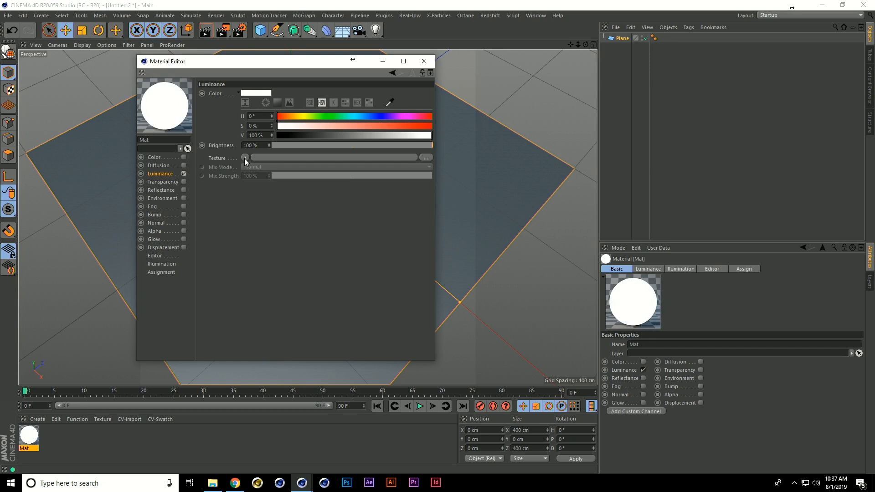
Load the Tiles surface shader as the Luminance texture and set its pattern to Lines 1.
{"action": "left_click", "coordinate": [244, 158]}
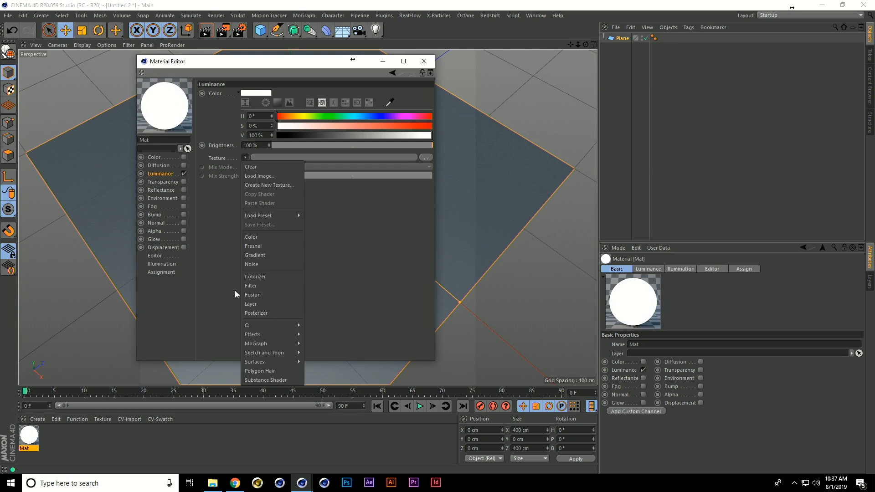
{"action": "mouse_move", "coordinate": [265, 355]}
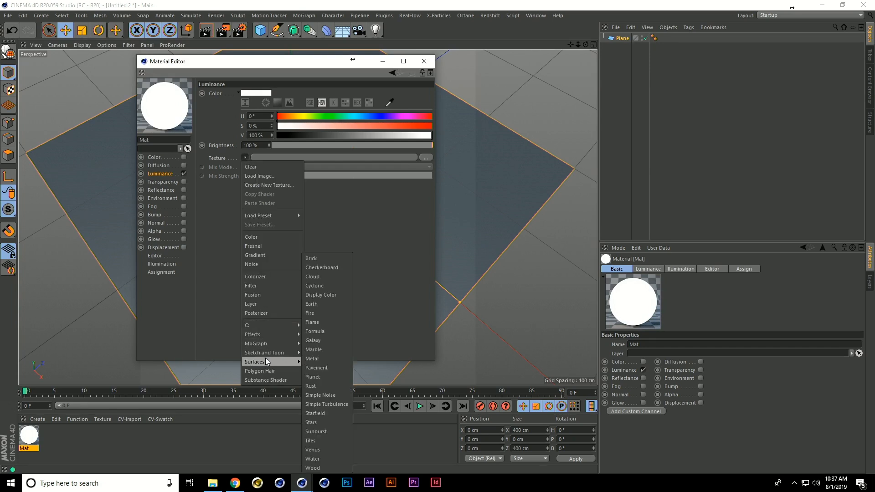
{"action": "mouse_move", "coordinate": [297, 361]}
{"action": "left_click", "coordinate": [321, 443]}
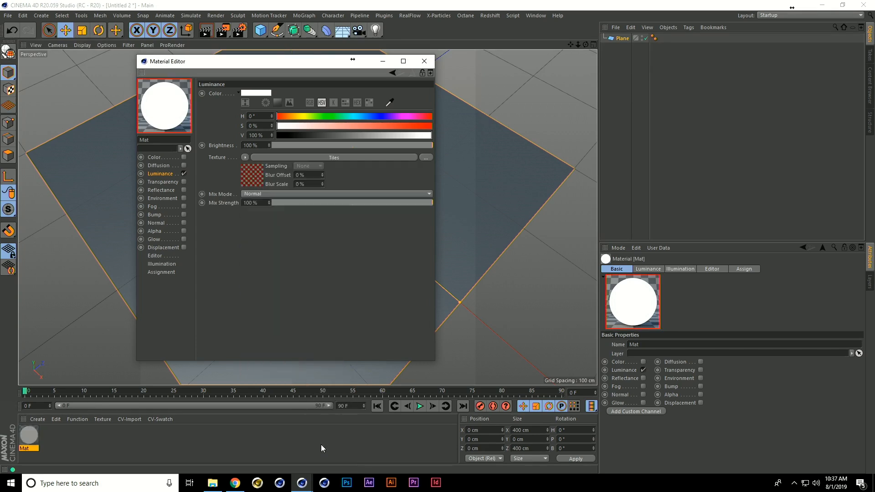
{"action": "left_click", "coordinate": [304, 158]}
{"action": "left_click", "coordinate": [288, 190]}
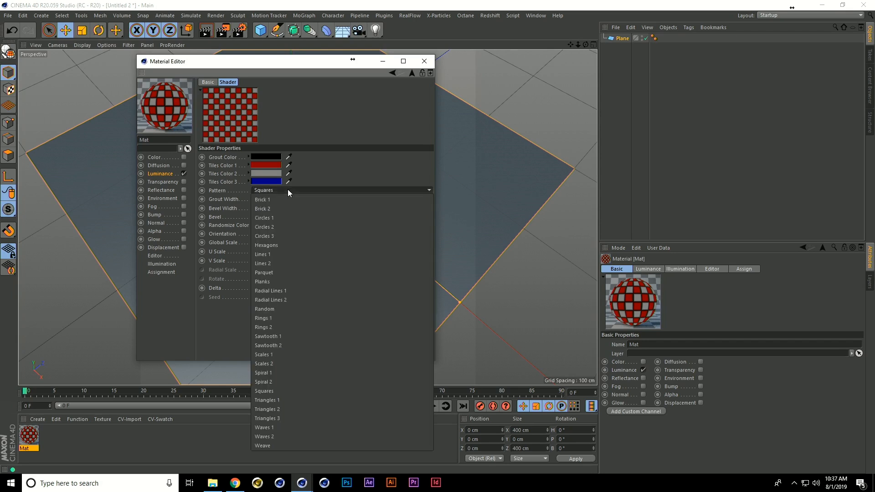
{"action": "left_click", "coordinate": [275, 252]}
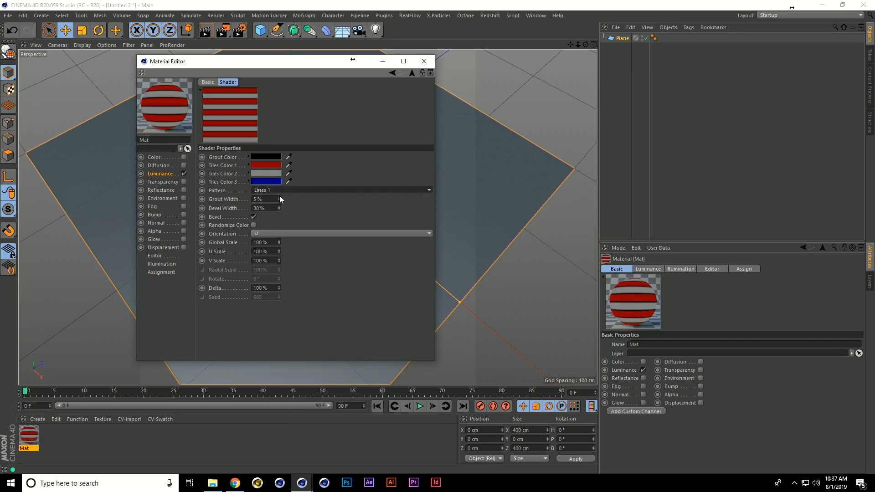
Set Tiles Color 1, Tiles Color 2 and Tiles Color 3 of the shader to black.
{"action": "left_click", "coordinate": [273, 165]}
{"action": "left_click_drag", "start_coordinate": [277, 183], "coordinate": [209, 192]}
{"action": "left_click", "coordinate": [258, 198]}
{"action": "left_click", "coordinate": [265, 175]}
{"action": "left_click", "coordinate": [250, 208]}
{"action": "left_click", "coordinate": [278, 181]}
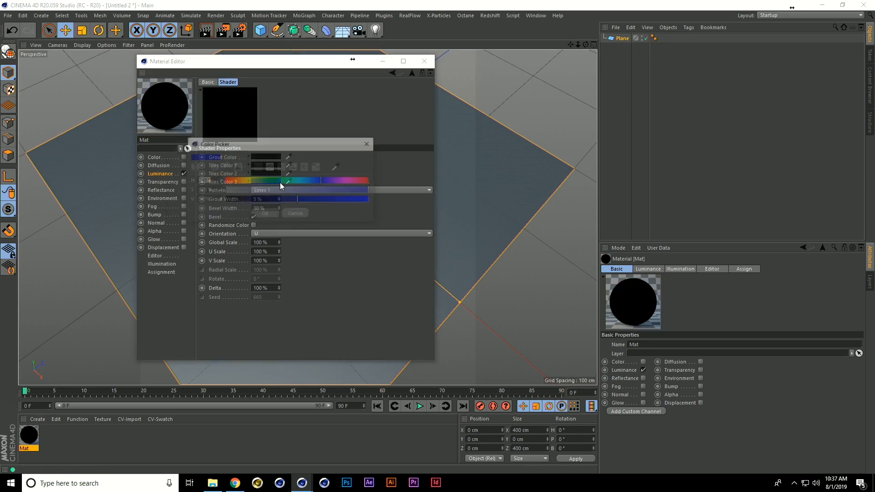
{"action": "left_click_drag", "start_coordinate": [269, 190], "coordinate": [212, 191]}
{"action": "left_click", "coordinate": [273, 213]}
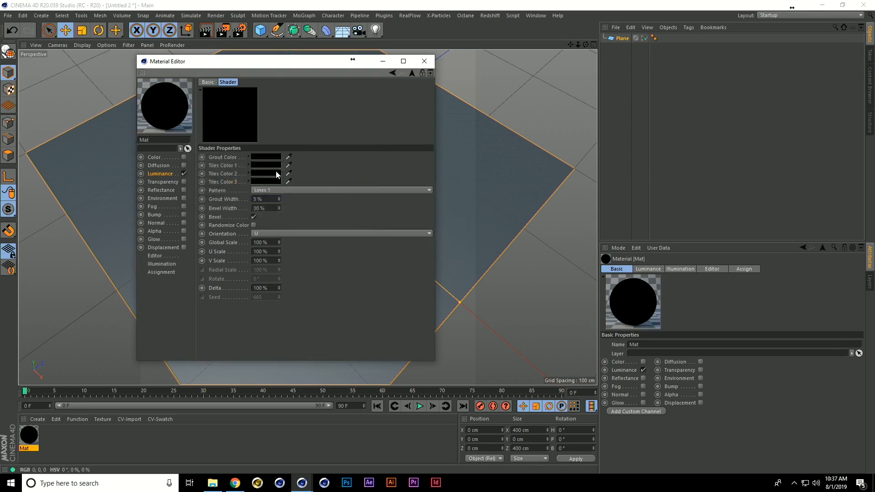
Set the shader's Grout Color to white and apply the material to the plane.
{"action": "left_click", "coordinate": [271, 158]}
{"action": "left_click_drag", "start_coordinate": [275, 176], "coordinate": [362, 178]}
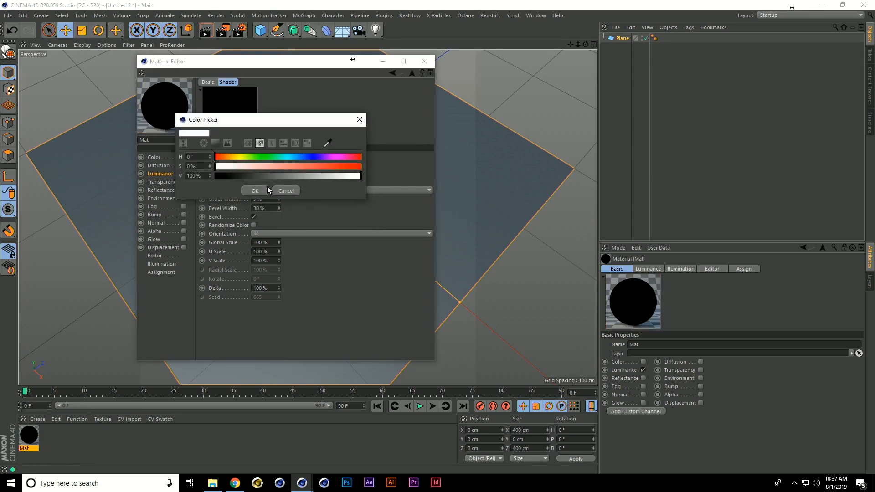
{"action": "left_click", "coordinate": [267, 187]}
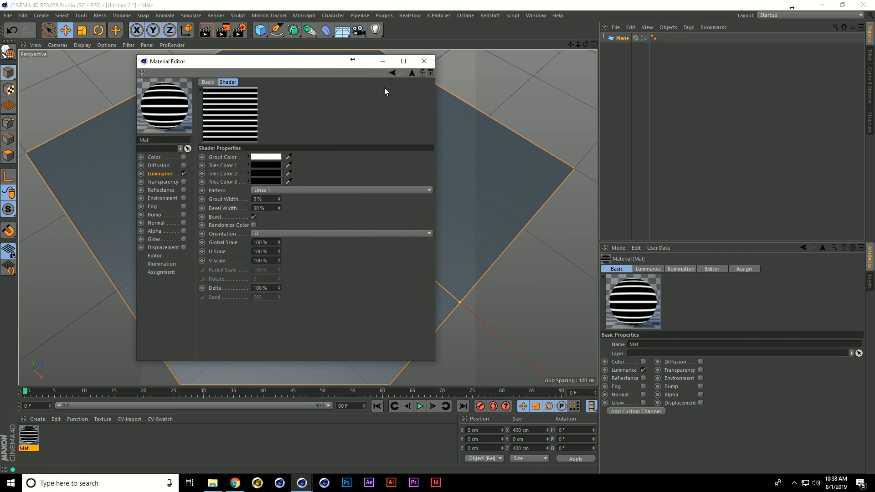
{"action": "left_click_drag", "start_coordinate": [305, 61], "coordinate": [484, 95]}
{"action": "left_click_drag", "start_coordinate": [31, 448], "coordinate": [191, 337]}
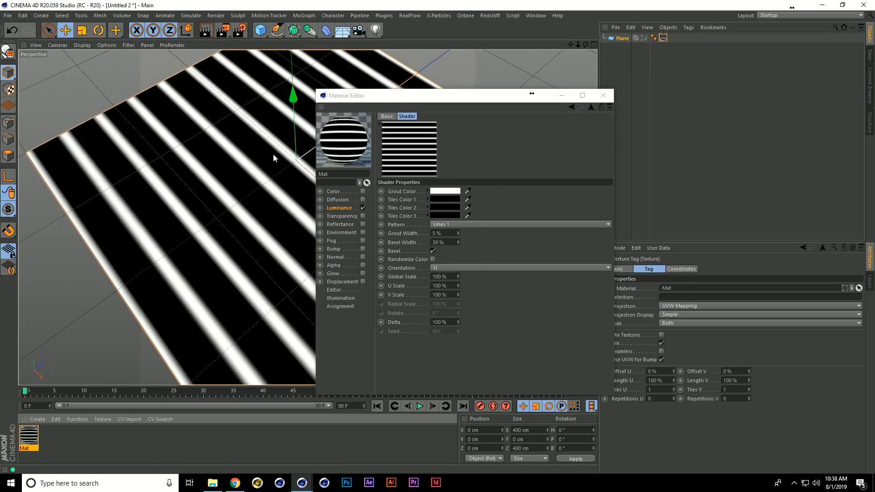
Set the Tiles shader's Bevel Width to 5% and render a preview of the striped plane in the viewport.
{"action": "left_click", "coordinate": [442, 242]}
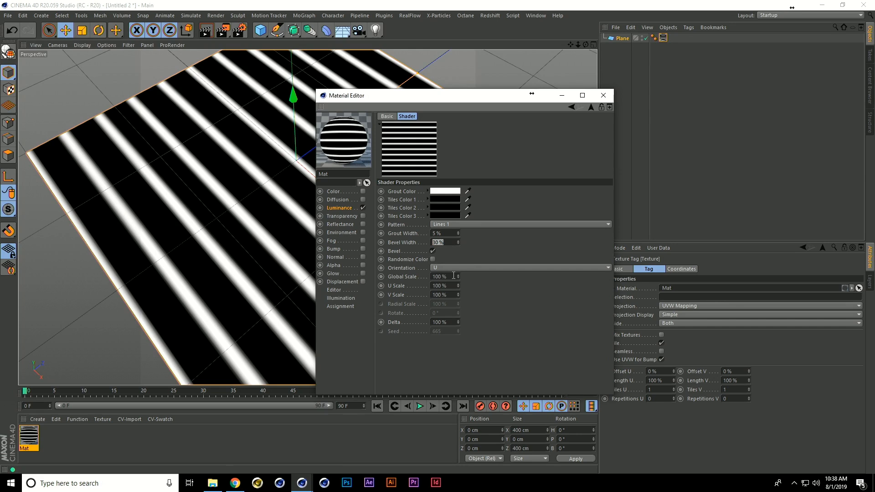
{"action": "type", "text": "5"}
{"action": "key", "text": "Return"}
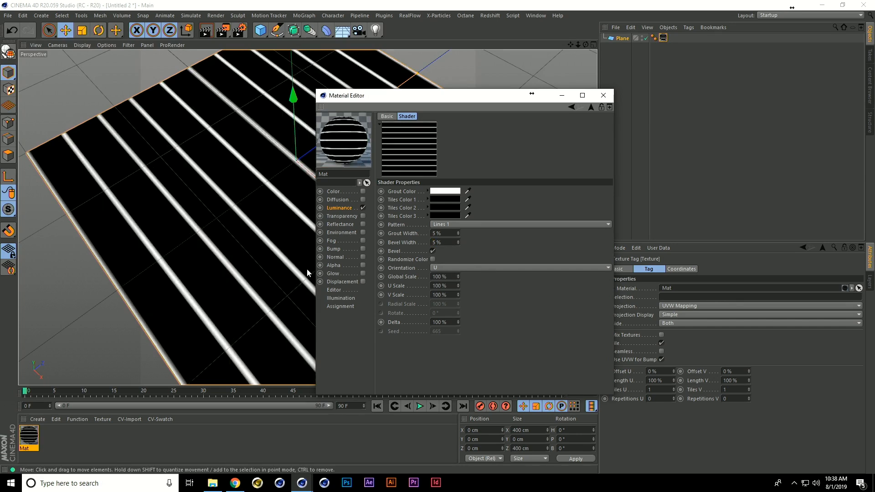
{"action": "key", "text": "ctrl+r"}
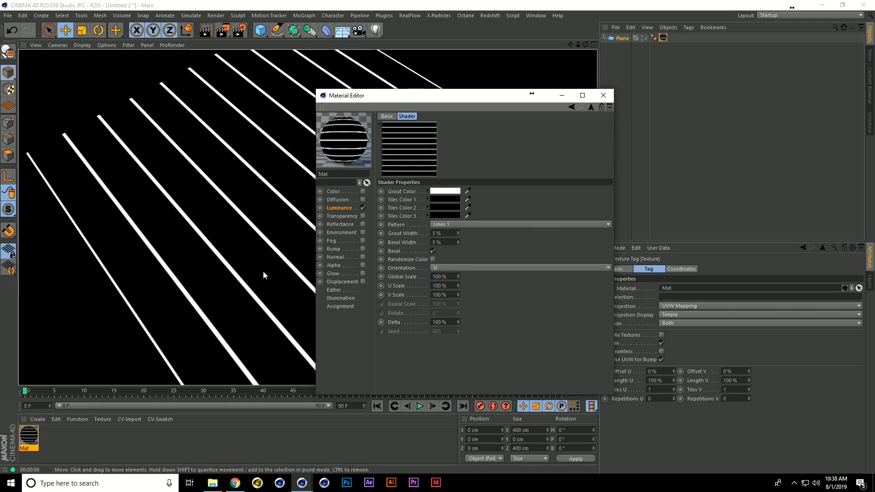
Set the Tiles shader's Global Scale to 11% and Grout Width to 7%, and close the Material Editor.
{"action": "left_click", "coordinate": [459, 275]}
{"action": "left_click_drag", "start_coordinate": [458, 289], "coordinate": [457, 305]}
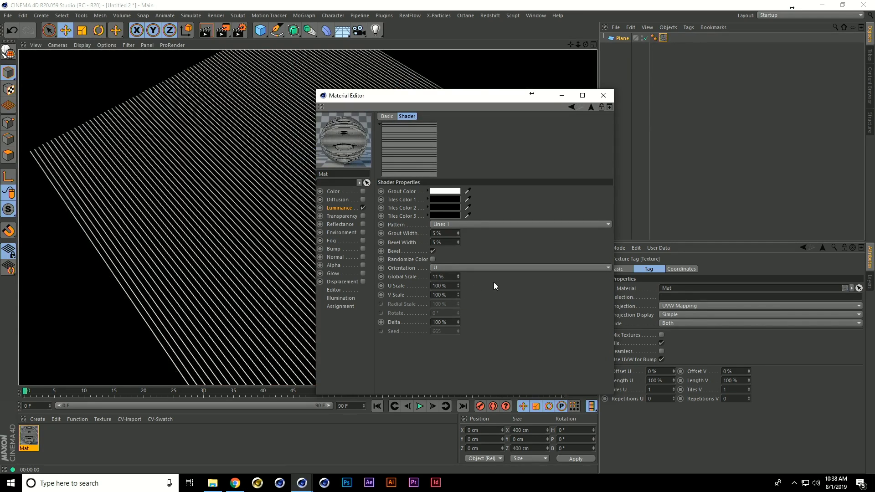
{"action": "left_click", "coordinate": [458, 232]}
{"action": "left_click", "coordinate": [459, 232]}
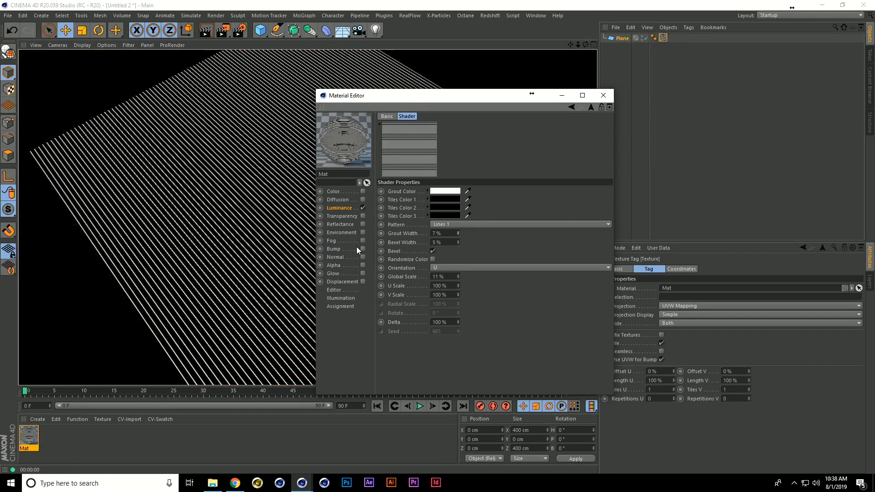
{"action": "scroll", "coordinate": [258, 214], "scroll_direction": "up", "scroll_amount": 5}
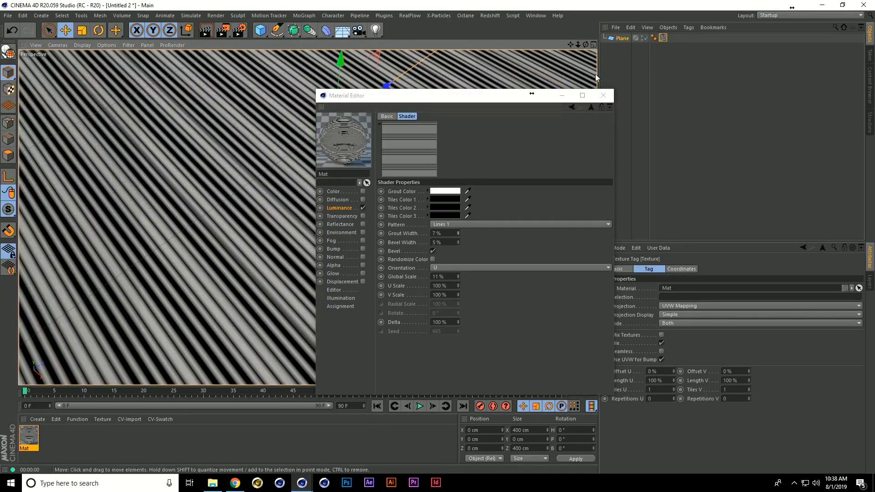
{"action": "left_click", "coordinate": [603, 95]}
{"action": "left_click", "coordinate": [603, 95]}
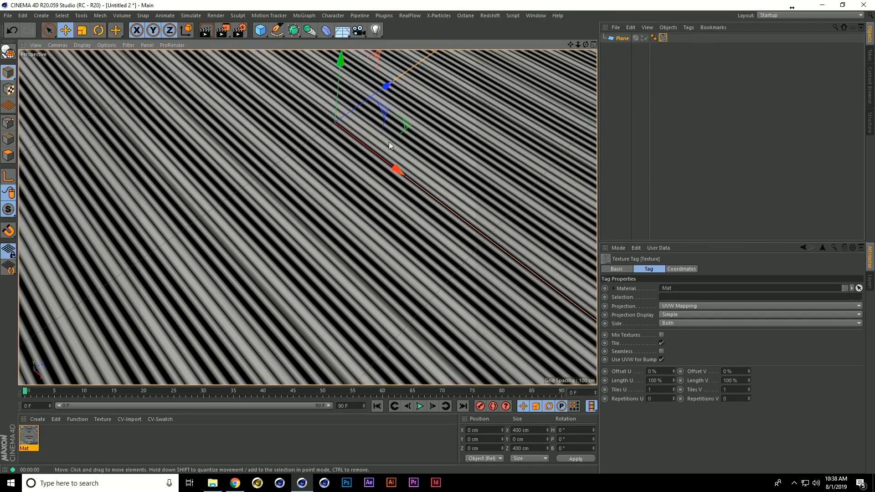
Add a Displacer deformer and set the plane's width and height segments to 50 each.
{"action": "left_click", "coordinate": [332, 33]}
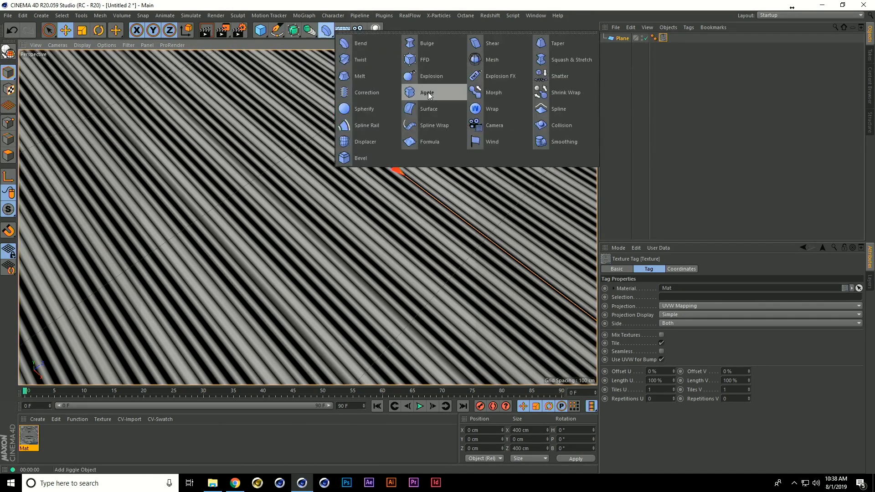
{"action": "left_click", "coordinate": [367, 141]}
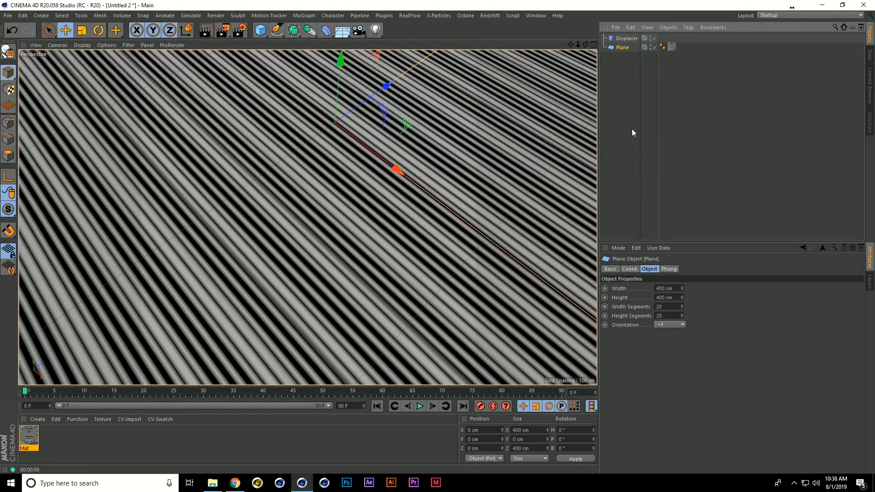
{"action": "double_click", "coordinate": [668, 309]}
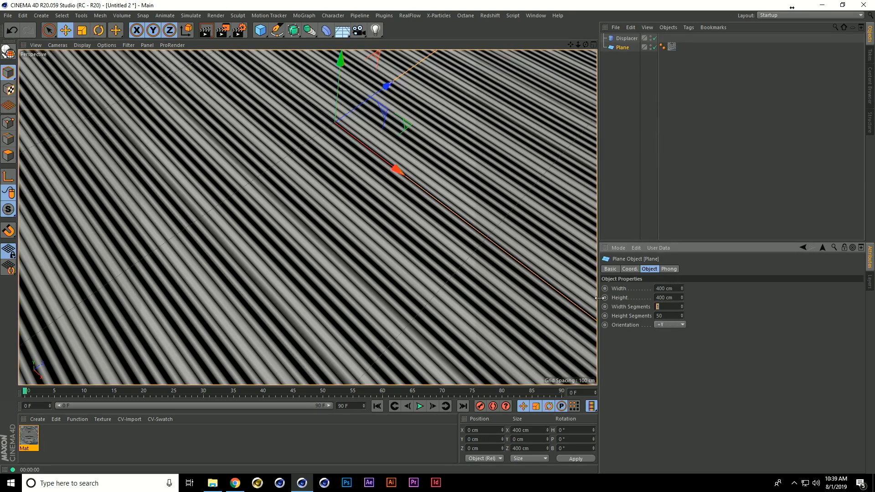
{"action": "type", "text": "50"}
{"action": "key", "text": "Return"}
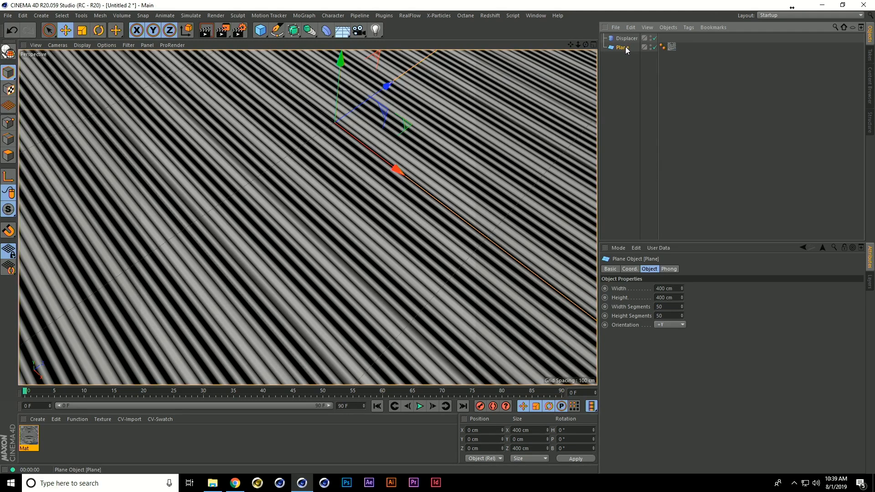
Make the Displacer a child of the plane and load a Noise shader into its shading.
{"action": "left_click_drag", "start_coordinate": [626, 39], "coordinate": [626, 53]}
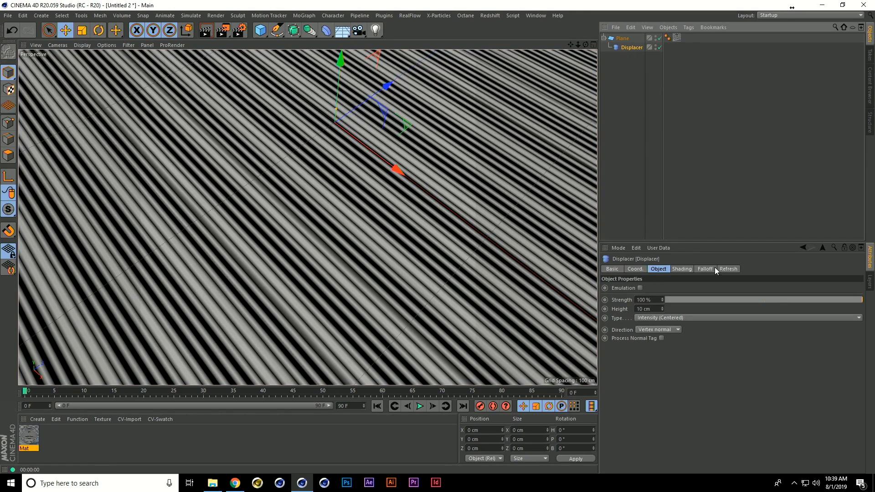
{"action": "left_click", "coordinate": [702, 271]}
{"action": "left_click", "coordinate": [678, 269]}
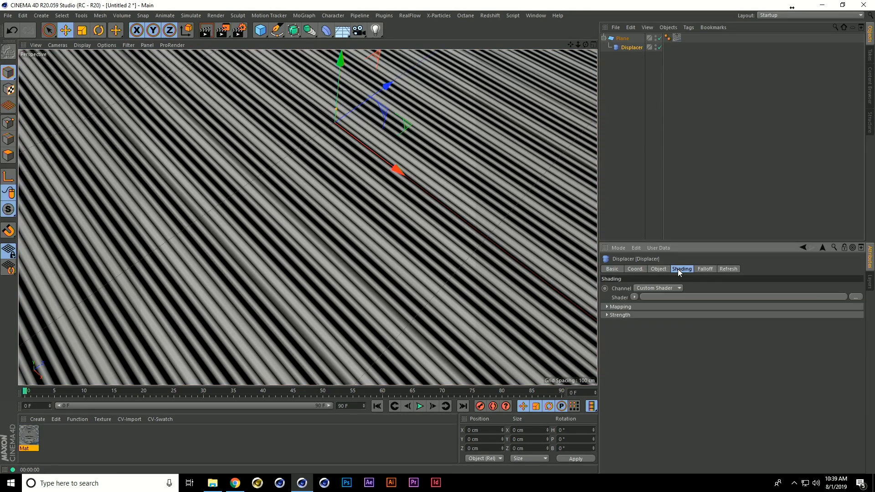
{"action": "left_click", "coordinate": [634, 296]}
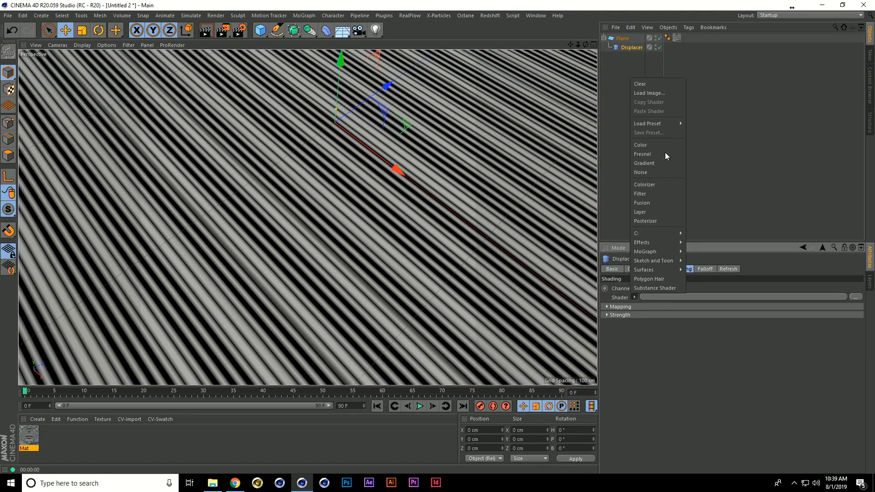
{"action": "left_click", "coordinate": [660, 171]}
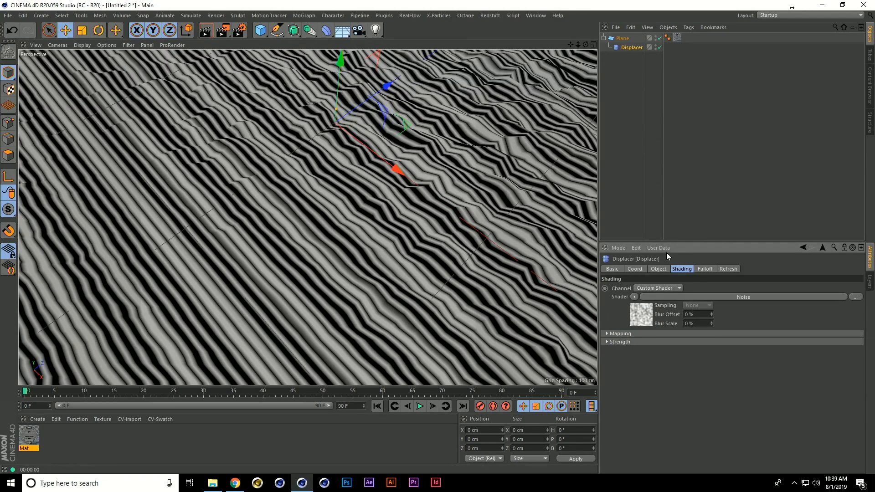
Raise the Displacer's height to 58 cm.
{"action": "left_click", "coordinate": [658, 269]}
{"action": "left_click_drag", "start_coordinate": [662, 309], "coordinate": [661, 283]}
{"action": "scroll", "coordinate": [413, 258], "scroll_direction": "down", "scroll_amount": 6}
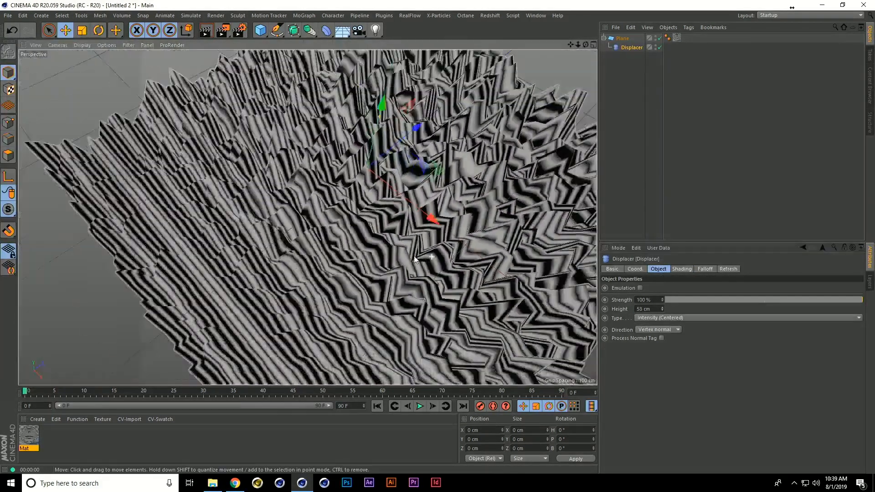
{"action": "scroll", "coordinate": [414, 262], "scroll_direction": "up", "scroll_amount": 3}
{"action": "left_click_drag", "start_coordinate": [415, 263], "coordinate": [374, 241], "text": "alt"}
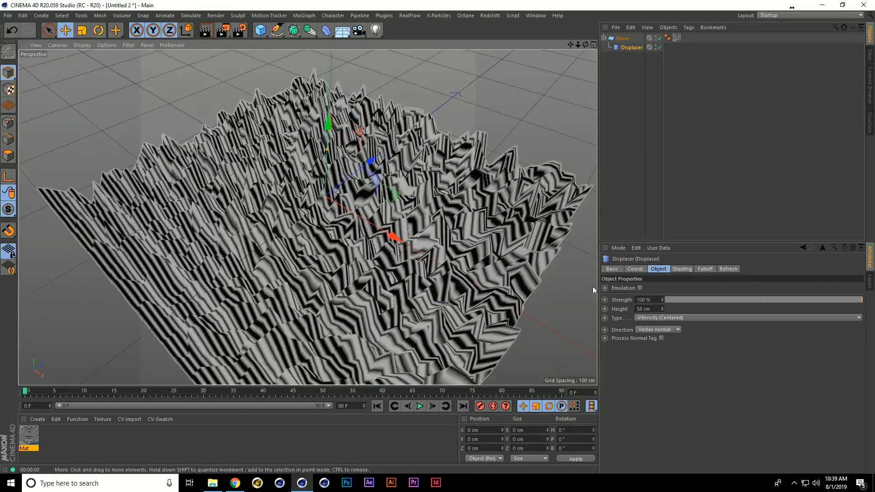
Set the Global Scale of the Displacer's Noise shader to 572%.
{"action": "left_click", "coordinate": [686, 268]}
{"action": "left_click", "coordinate": [677, 298]}
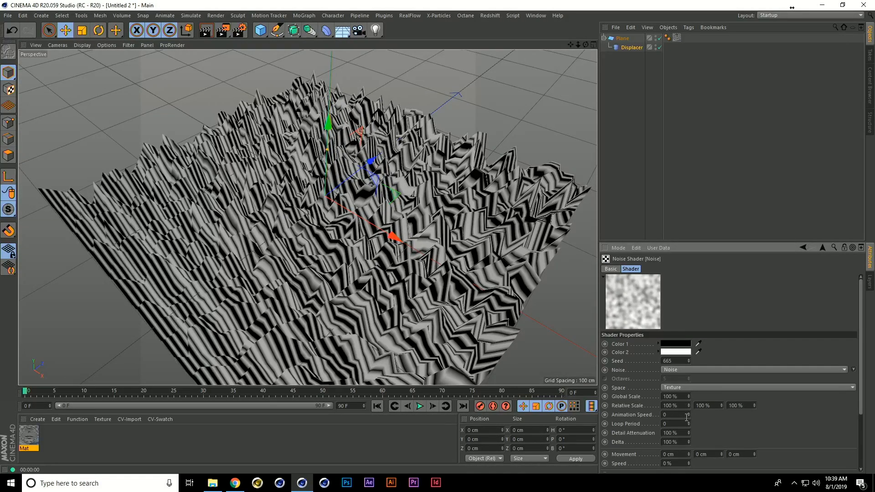
{"action": "left_click_drag", "start_coordinate": [689, 397], "coordinate": [703, 184]}
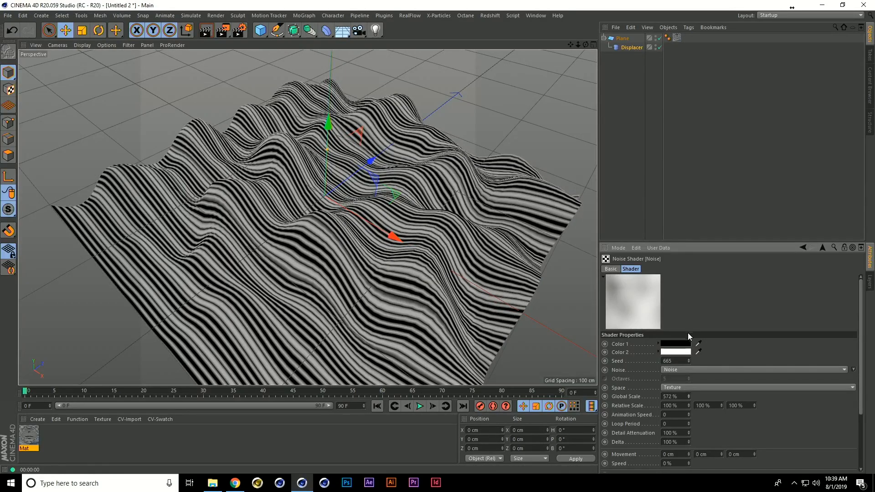
{"action": "left_click", "coordinate": [630, 48]}
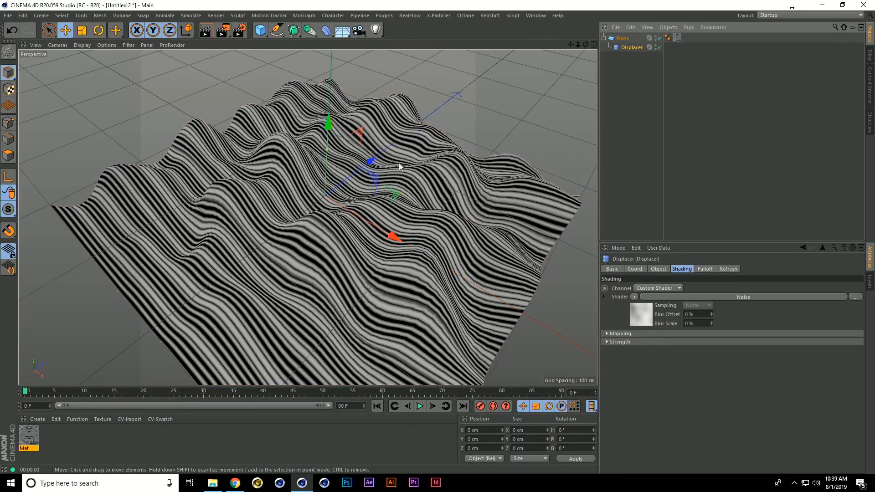
Add a Subdivision Surface and place the displaced plane inside it.
{"action": "scroll", "coordinate": [358, 282], "scroll_direction": "up", "scroll_amount": 5}
{"action": "scroll", "coordinate": [337, 232], "scroll_direction": "up", "scroll_amount": 2}
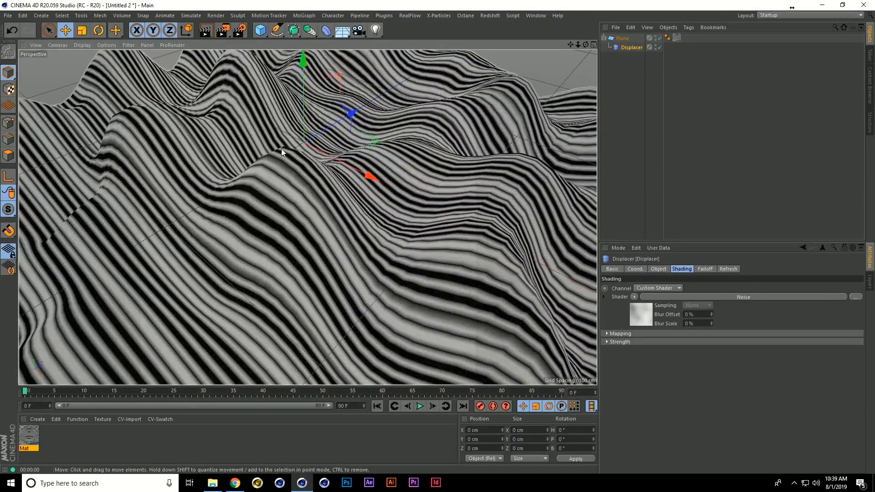
{"action": "left_click_drag", "start_coordinate": [293, 30], "coordinate": [326, 43]}
{"action": "left_click_drag", "start_coordinate": [620, 48], "coordinate": [622, 40]}
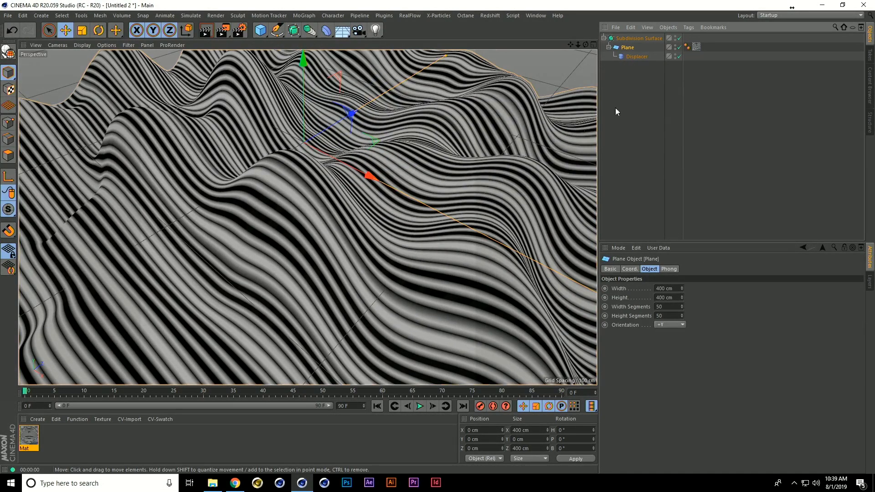
Animate the Displacer's Noise shader with a Loop Period of 3 and an Animation Speed of 0.2.
{"action": "left_click", "coordinate": [640, 56]}
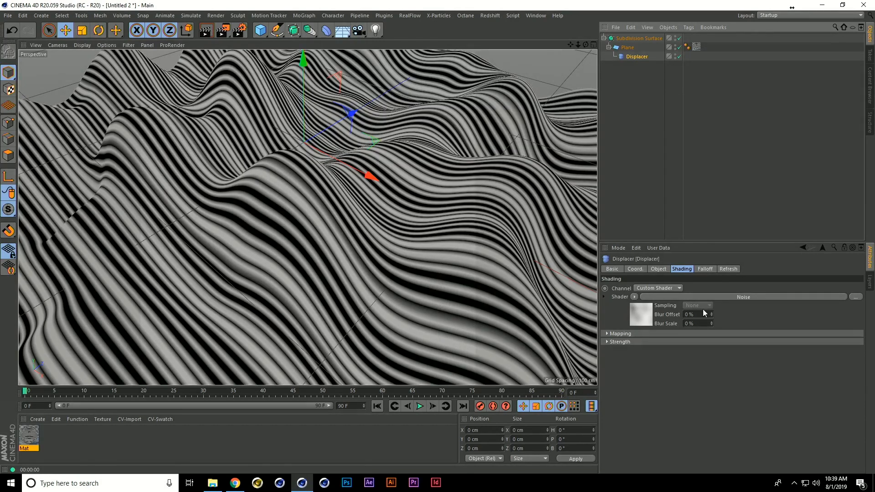
{"action": "left_click", "coordinate": [679, 297]}
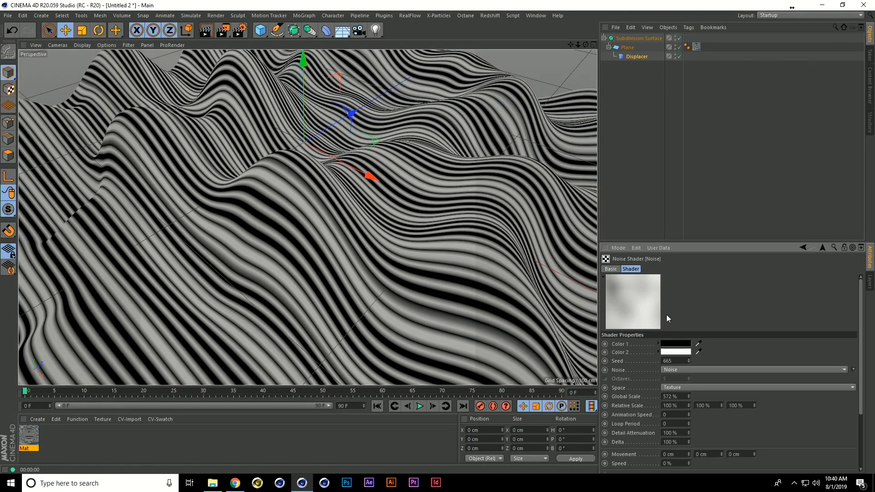
{"action": "left_click", "coordinate": [675, 424]}
{"action": "type", "text": "3"}
{"action": "key", "text": "Return"}
{"action": "left_click", "coordinate": [670, 413]}
{"action": "type", "text": ".2"}
{"action": "key", "text": "Return"}
Play the wave animation, stop it, and check a test render of the current frame in the Picture Viewer.
{"action": "left_click", "coordinate": [419, 406]}
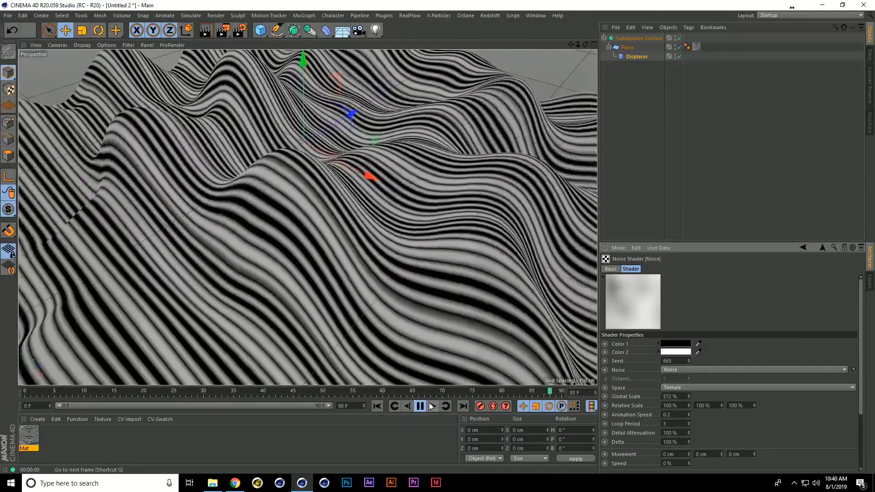
{"action": "left_click", "coordinate": [424, 406]}
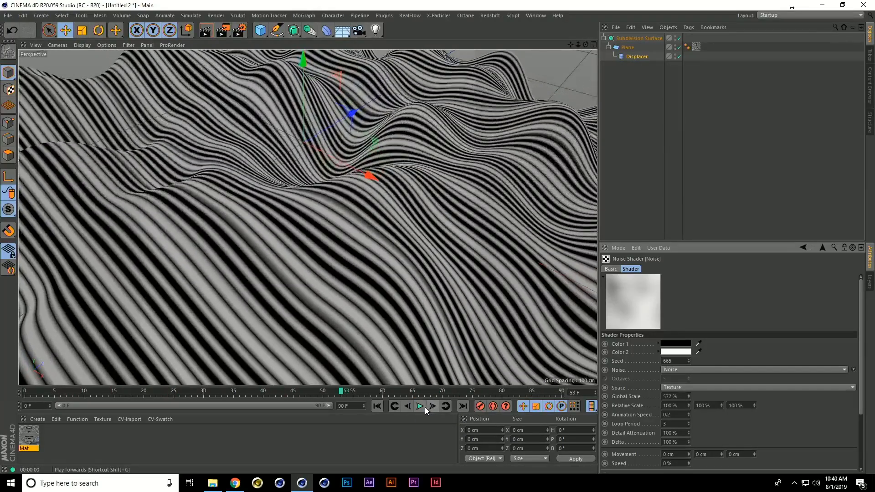
{"action": "left_click", "coordinate": [223, 30]}
{"action": "scroll", "coordinate": [378, 225], "scroll_direction": "down", "scroll_amount": 3}
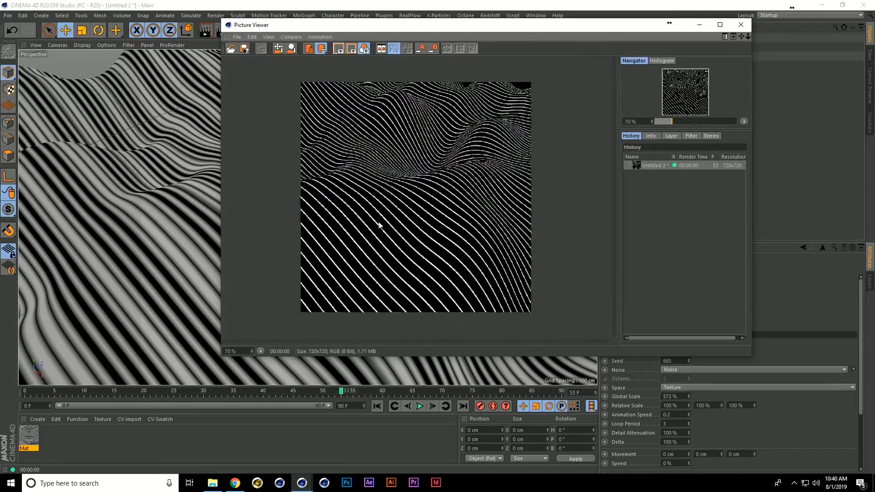
{"action": "left_click", "coordinate": [741, 25]}
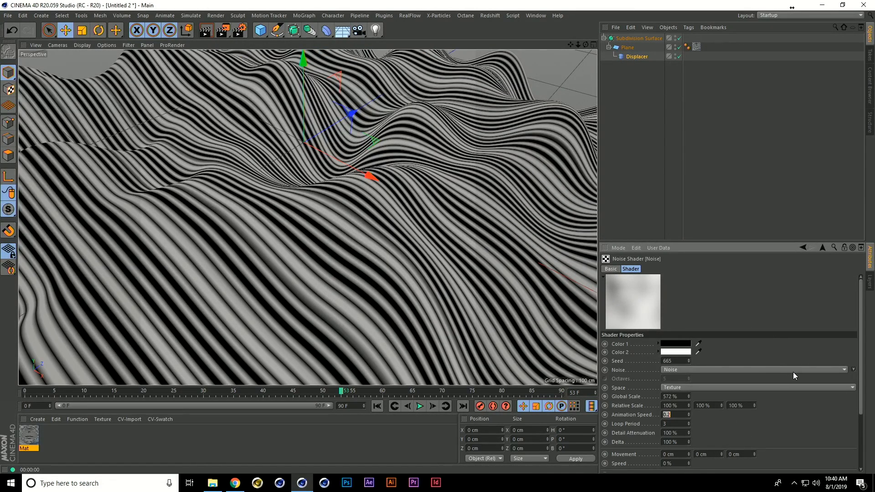
Try Cell Noise and Dents as the Displacer's noise type, playing the animation to compare the shapes.
{"action": "left_click", "coordinate": [853, 370]}
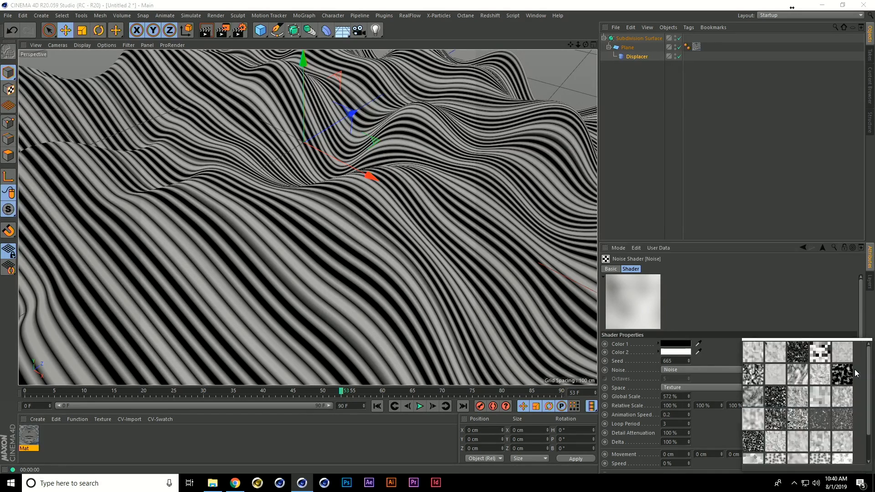
{"action": "left_click", "coordinate": [819, 355]}
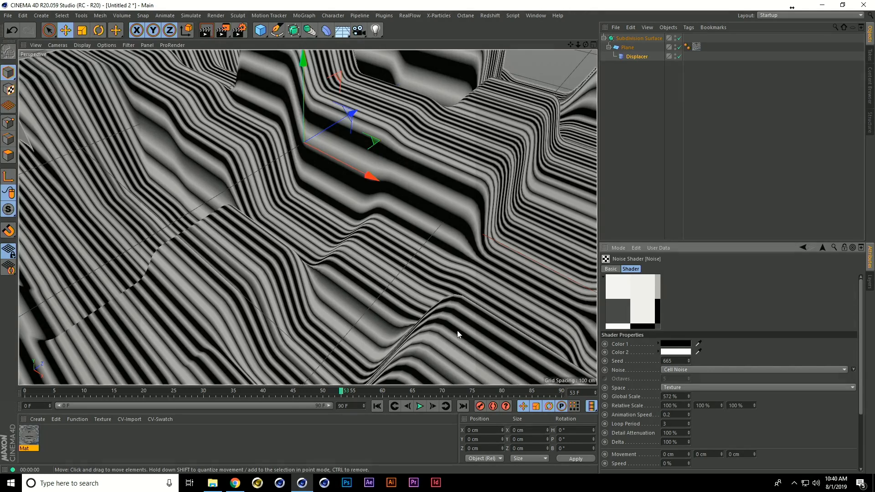
{"action": "left_click", "coordinate": [419, 408]}
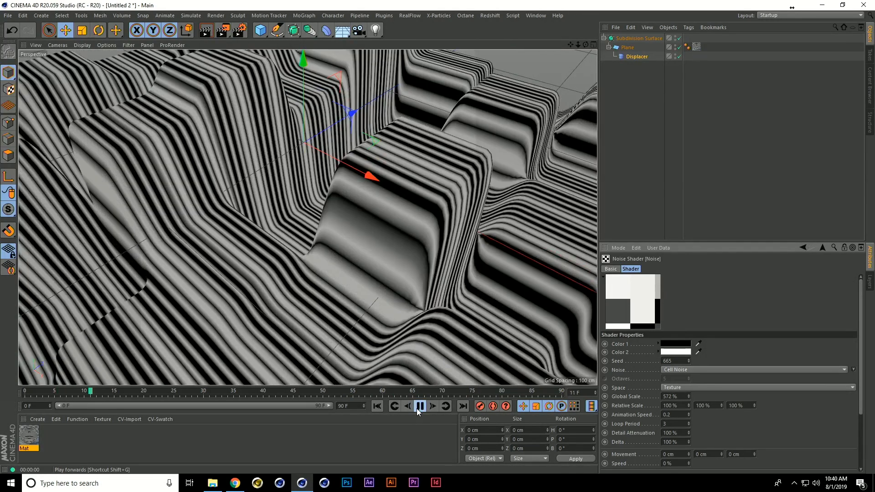
{"action": "left_click", "coordinate": [854, 370]}
{"action": "left_click", "coordinate": [765, 384]}
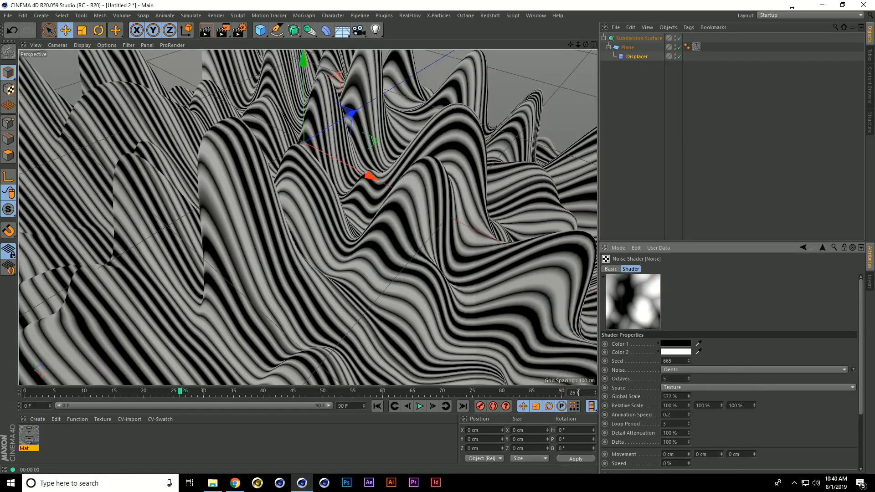
Set the Displacer's noise type to Sema and check a test render in the Picture Viewer.
{"action": "left_click", "coordinate": [853, 369]}
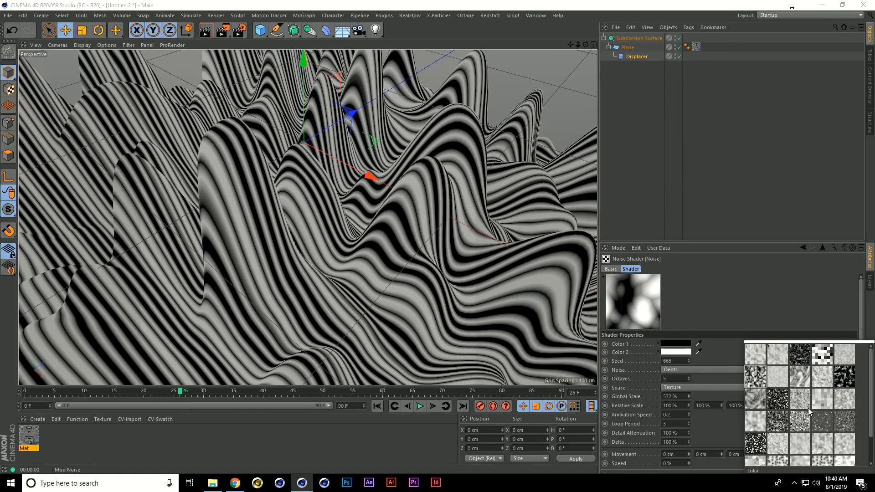
{"action": "left_click", "coordinate": [754, 443]}
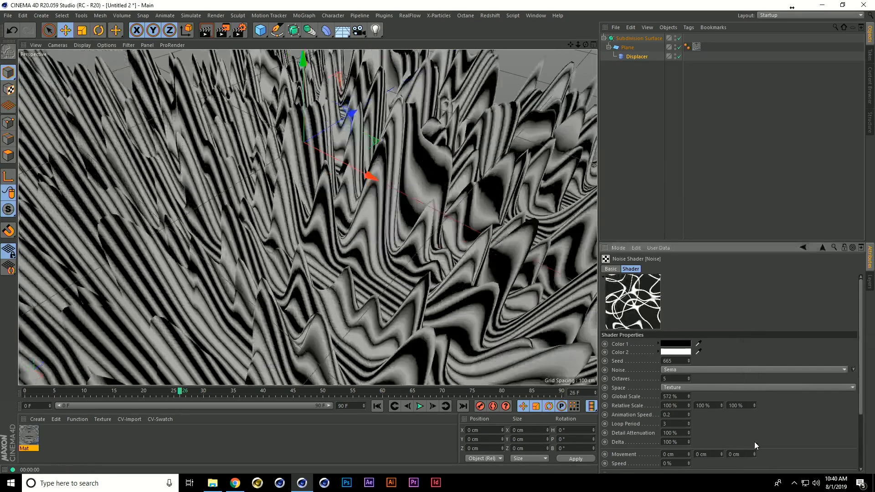
{"action": "scroll", "coordinate": [390, 307], "scroll_direction": "up", "scroll_amount": 5}
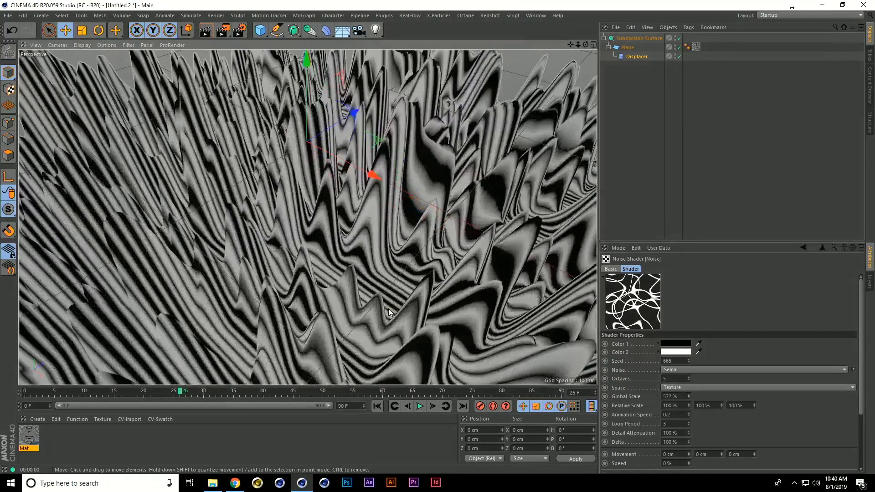
{"action": "left_click", "coordinate": [223, 30]}
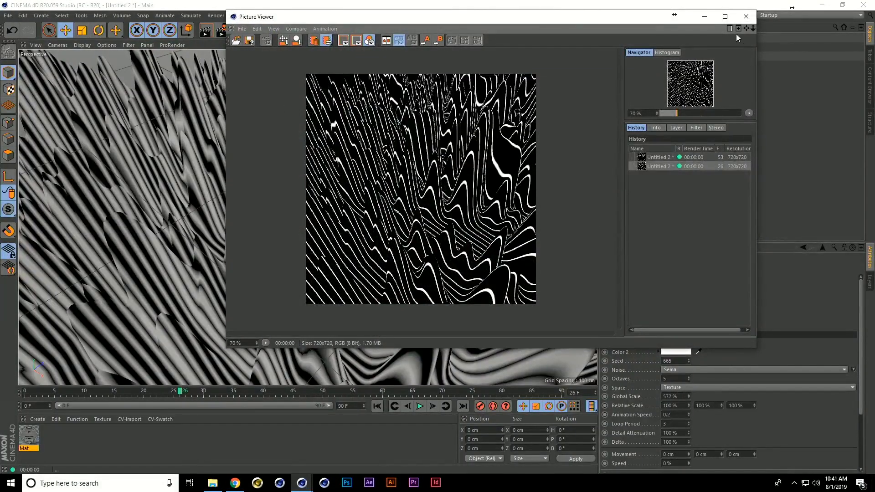
{"action": "left_click", "coordinate": [746, 16]}
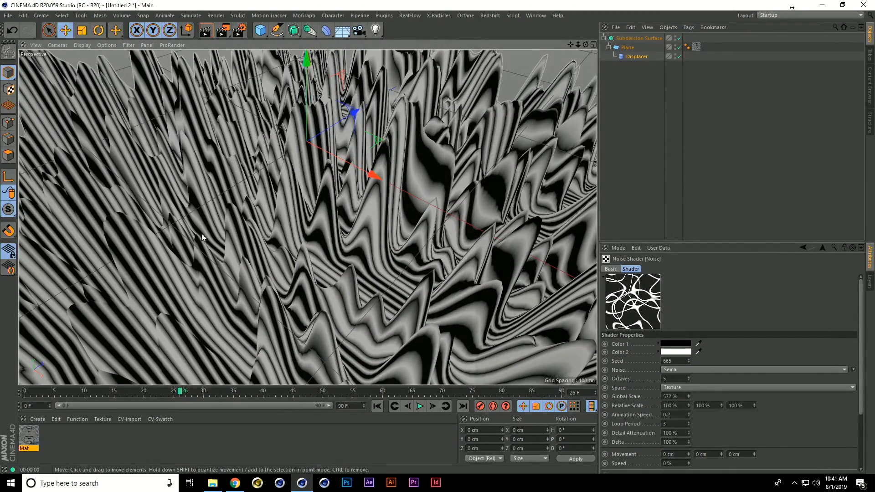
{"action": "left_click_drag", "start_coordinate": [212, 221], "coordinate": [245, 239], "text": "alt"}
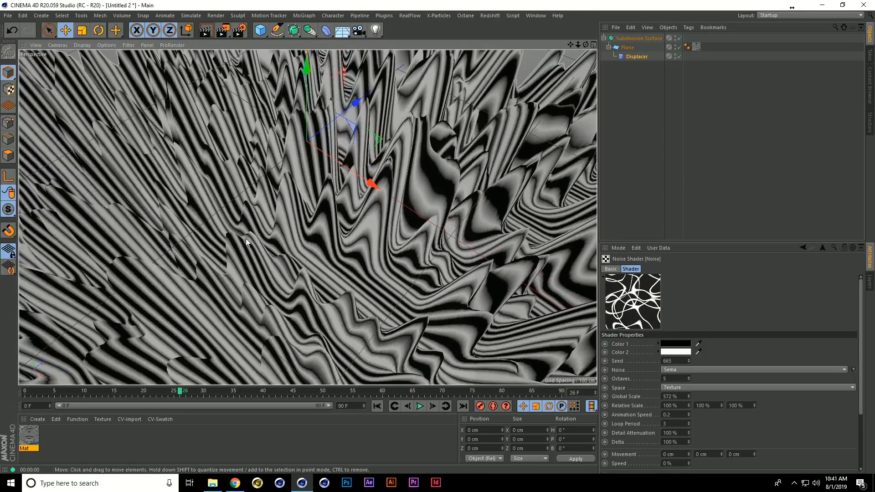
Play the reference video 001 from the Siggraph 2019 folder, close it, and return to Cinema 4D.
{"action": "left_click", "coordinate": [212, 483]}
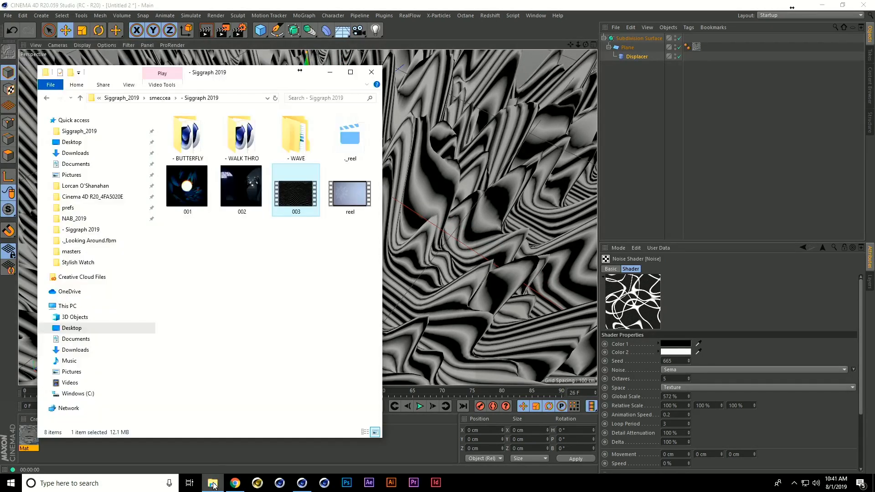
{"action": "double_click", "coordinate": [185, 201]}
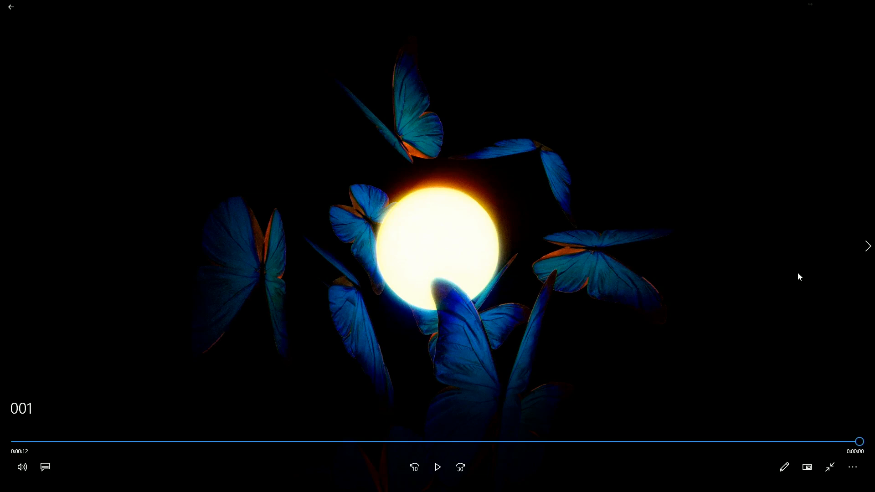
{"action": "left_click", "coordinate": [833, 467]}
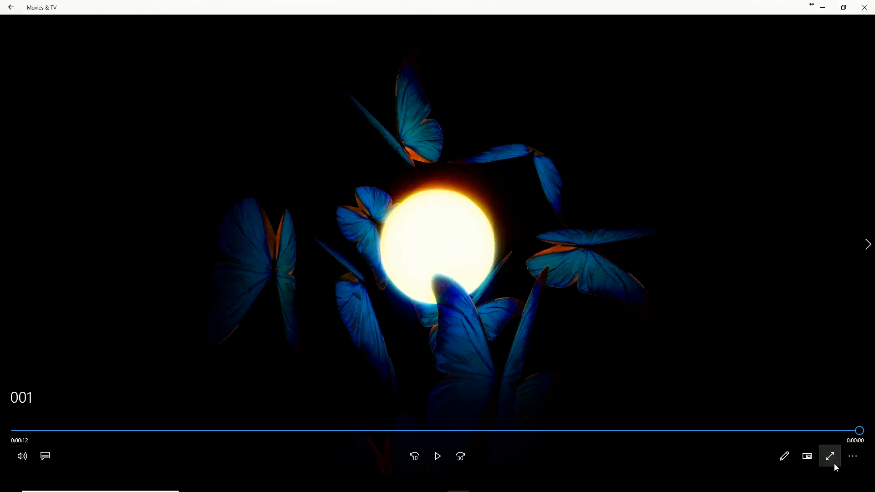
{"action": "left_click", "coordinate": [873, 4]}
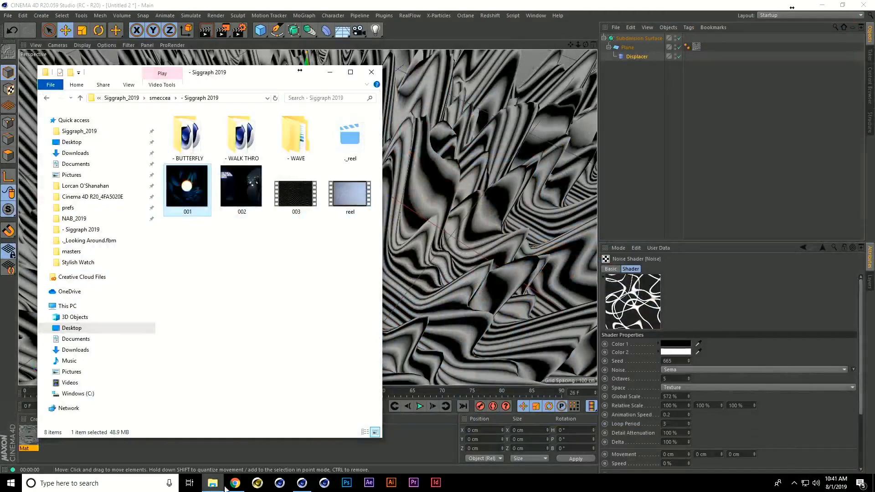
{"action": "left_click", "coordinate": [307, 486]}
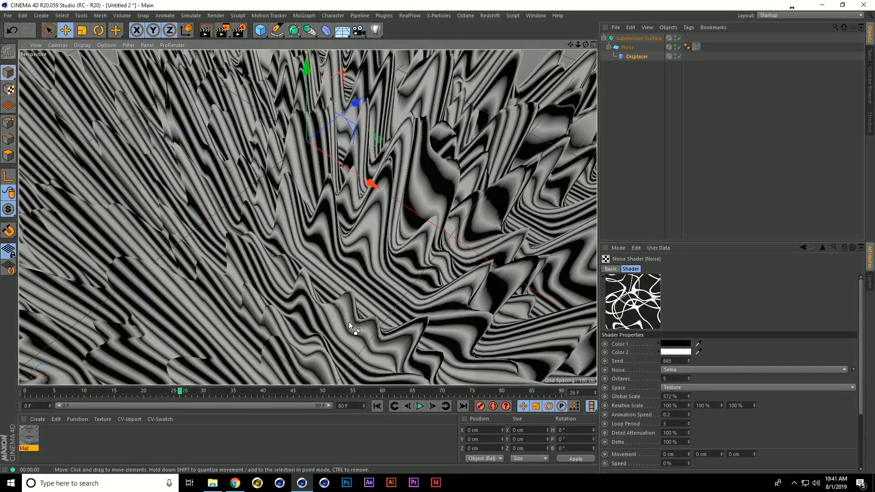
Create a new project and make its render output square at 720 × 720 pixels.
{"action": "key", "text": "ctrl+n"}
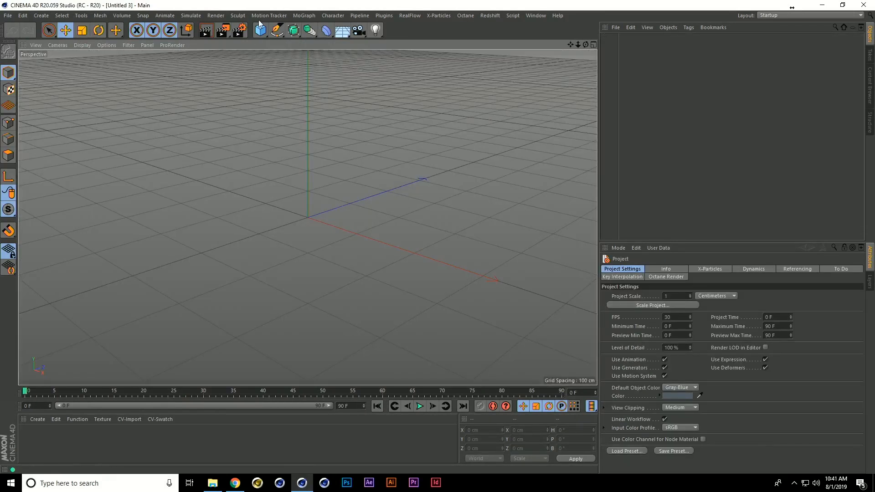
{"action": "left_click", "coordinate": [240, 31]}
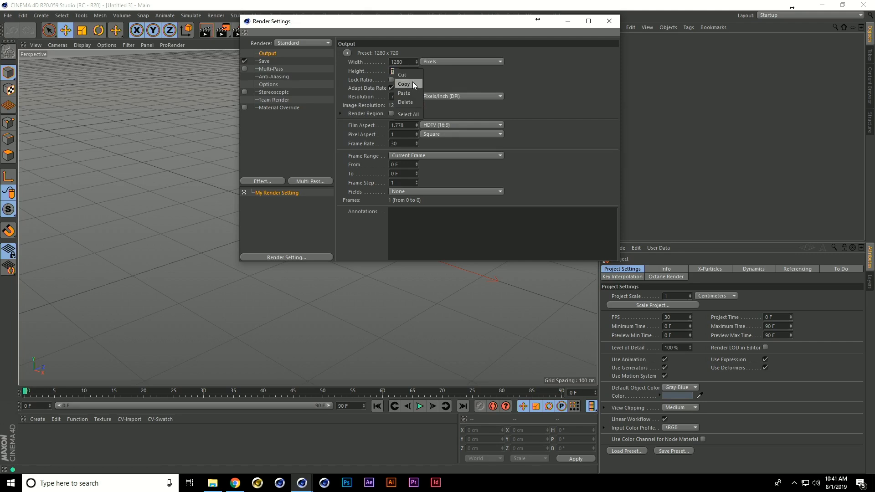
{"action": "left_click", "coordinate": [404, 62]}
{"action": "right_click", "coordinate": [404, 62]}
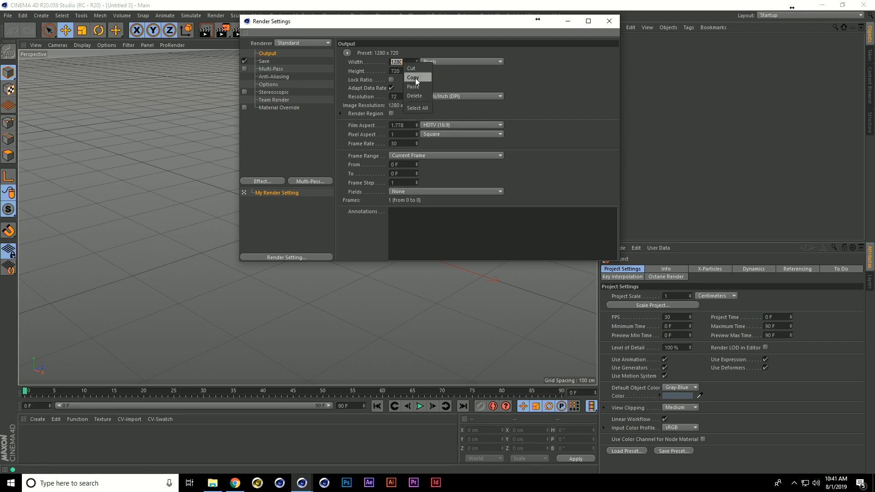
{"action": "left_click", "coordinate": [463, 86]}
{"action": "left_click", "coordinate": [608, 21]}
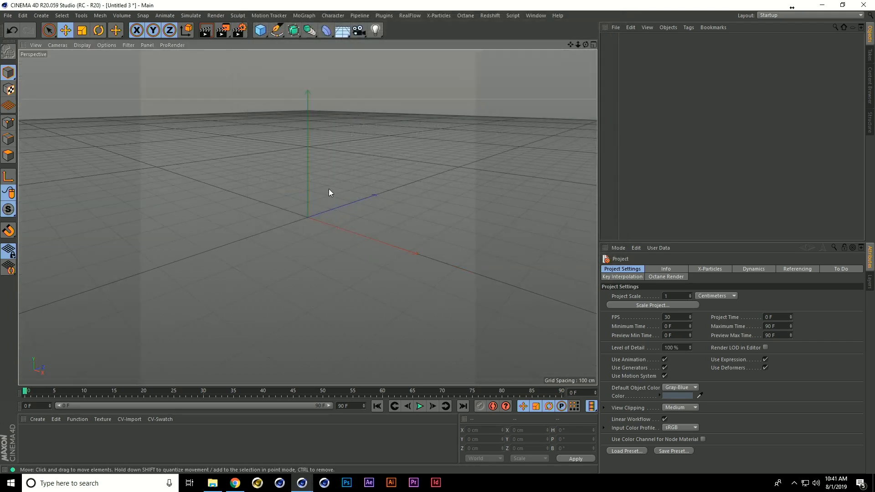
Add a sphere primitive with a radius of about 90 cm and disable it.
{"action": "scroll", "coordinate": [300, 217], "scroll_direction": "up", "scroll_amount": 5}
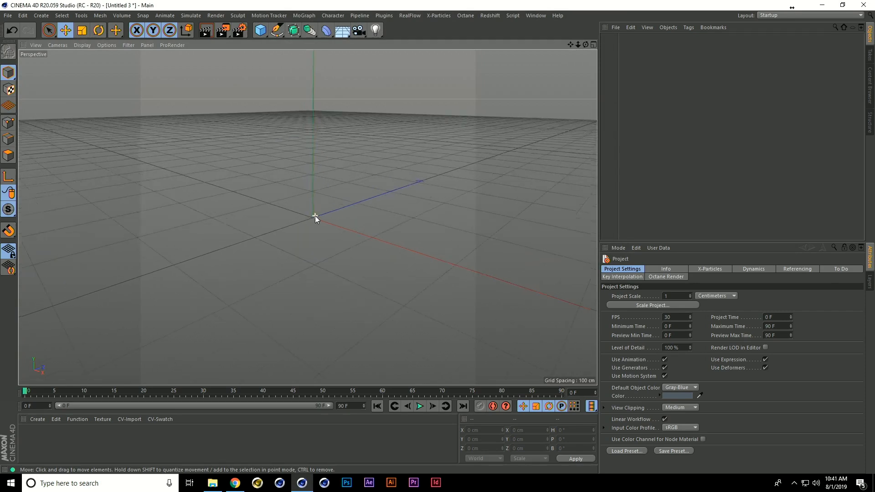
{"action": "left_click", "coordinate": [264, 31]}
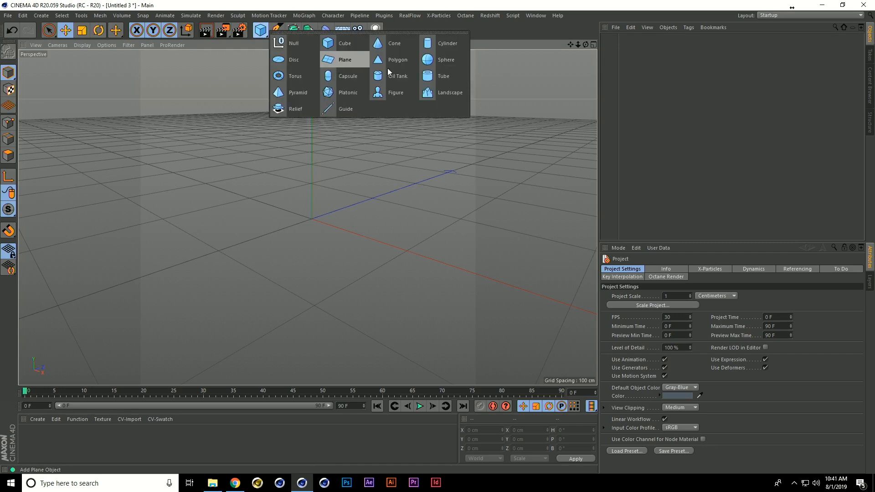
{"action": "left_click", "coordinate": [431, 64]}
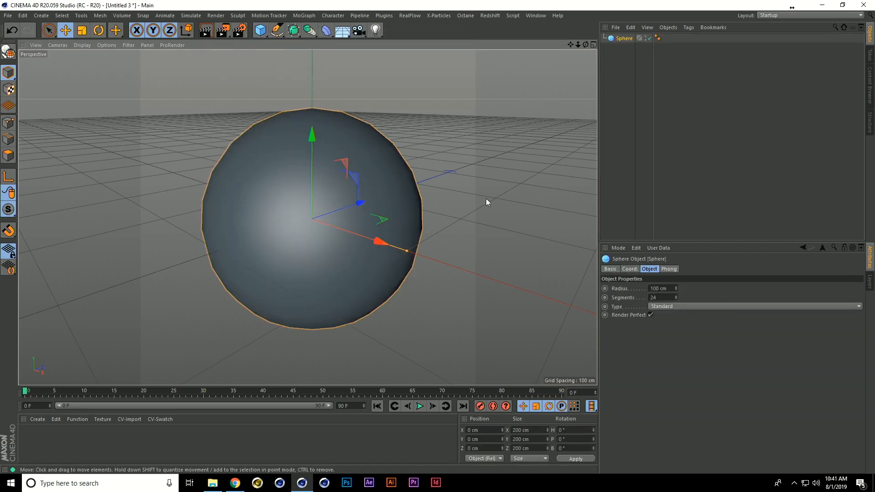
{"action": "left_click_drag", "start_coordinate": [403, 248], "coordinate": [396, 246]}
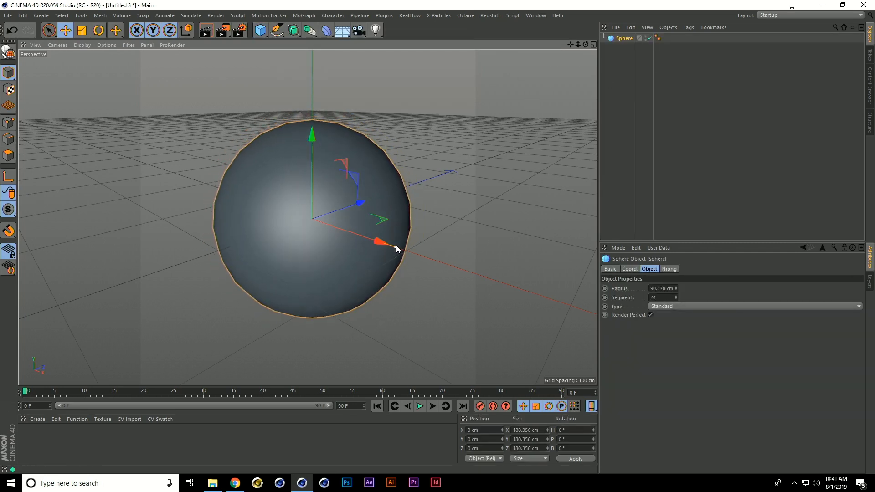
{"action": "left_click", "coordinate": [649, 39]}
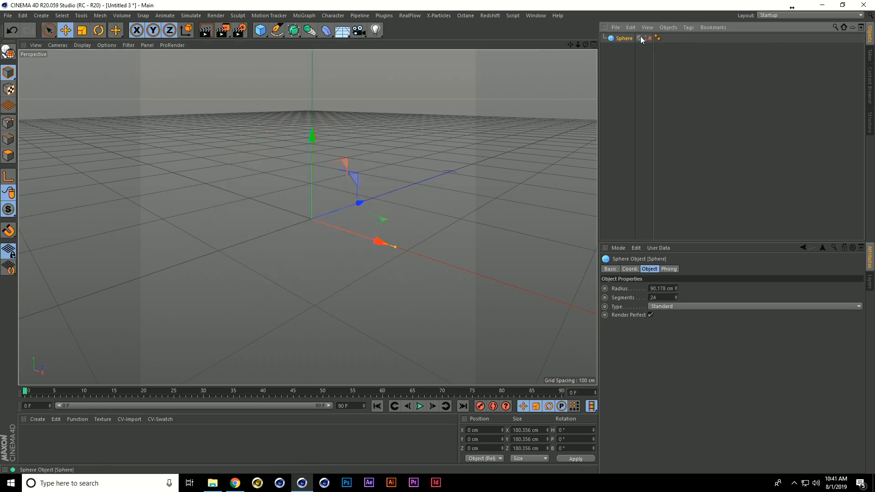
Add a plane primitive and shrink it to about 121 cm wide and 202 cm high.
{"action": "left_click", "coordinate": [261, 31]}
{"action": "left_click", "coordinate": [354, 72]}
{"action": "left_click_drag", "start_coordinate": [270, 226], "coordinate": [312, 293], "text": "alt"}
{"action": "scroll", "coordinate": [302, 271], "scroll_direction": "down", "scroll_amount": 3}
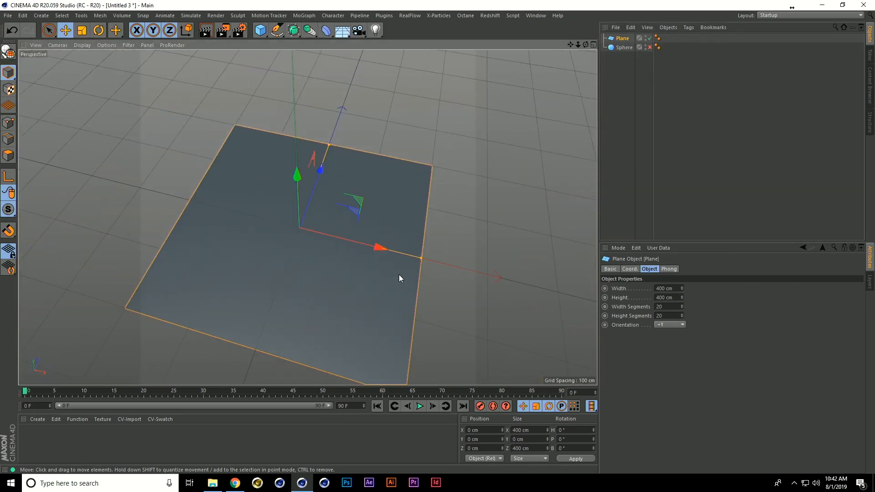
{"action": "left_click_drag", "start_coordinate": [418, 256], "coordinate": [354, 241]}
{"action": "left_click_drag", "start_coordinate": [328, 147], "coordinate": [319, 172]}
{"action": "left_click_drag", "start_coordinate": [353, 247], "coordinate": [289, 250]}
{"action": "key", "text": "ctrl+z"}
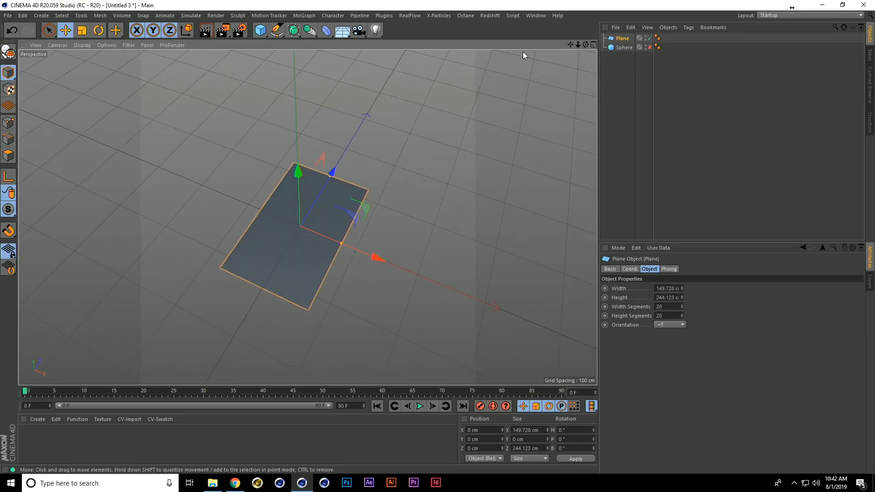
{"action": "left_click_drag", "start_coordinate": [342, 244], "coordinate": [326, 184]}
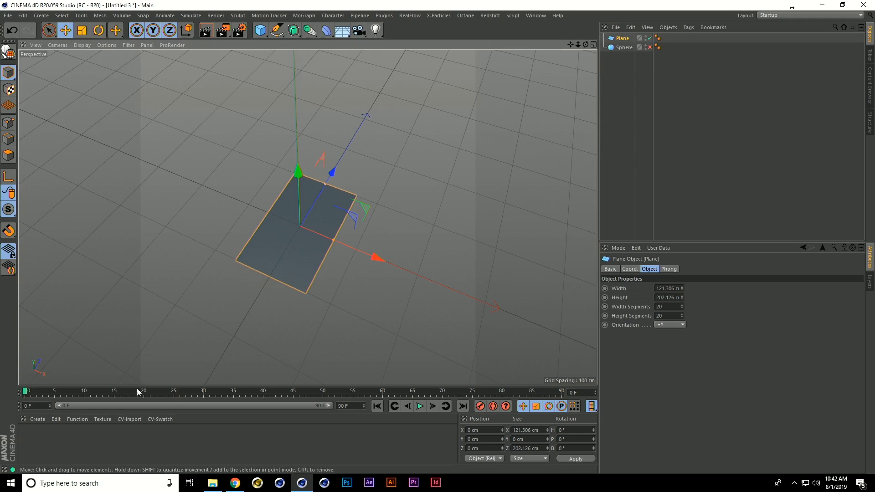
Create a material with the image DIFFUSE_Morpho_didius_Male_Dos_MHNT.jpg as its Color texture, copying the image to the project location.
{"action": "double_click", "coordinate": [33, 449]}
{"action": "double_click", "coordinate": [29, 436]}
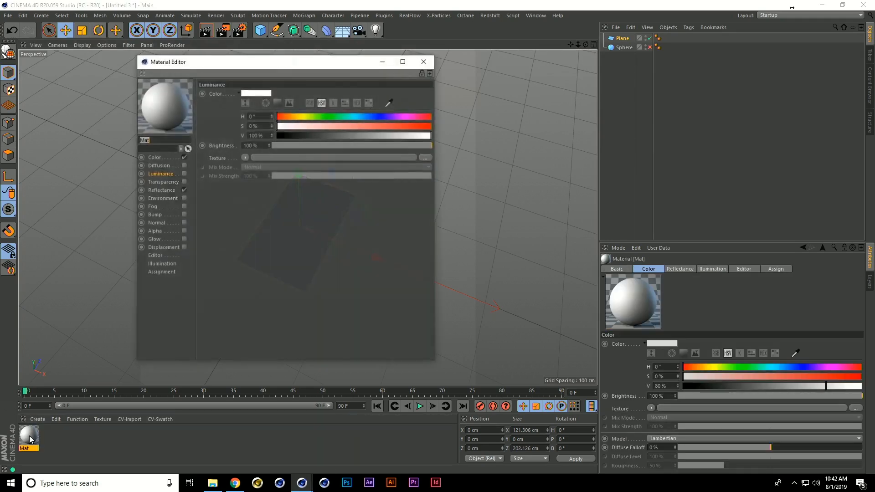
{"action": "left_click", "coordinate": [171, 158]}
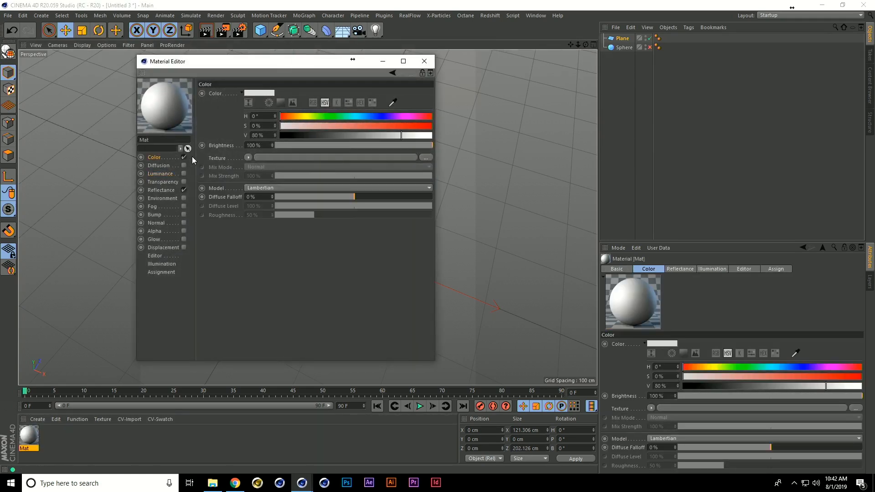
{"action": "left_click", "coordinate": [248, 158]}
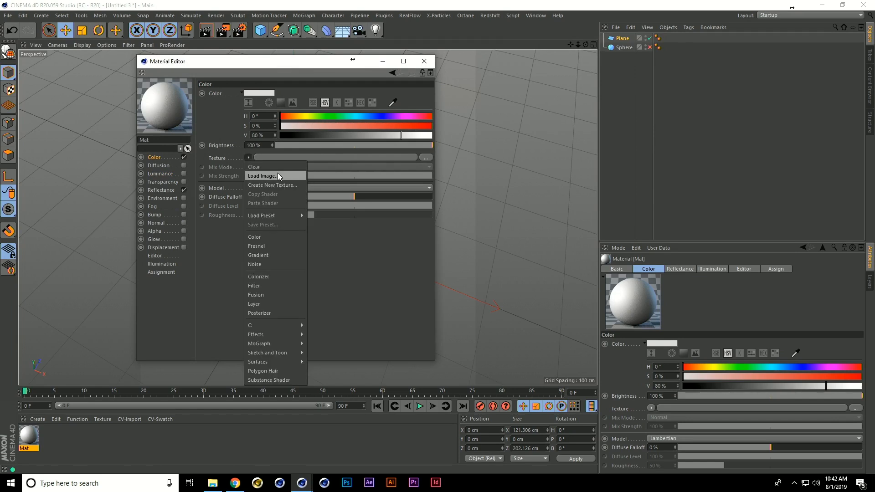
{"action": "left_click", "coordinate": [279, 176]}
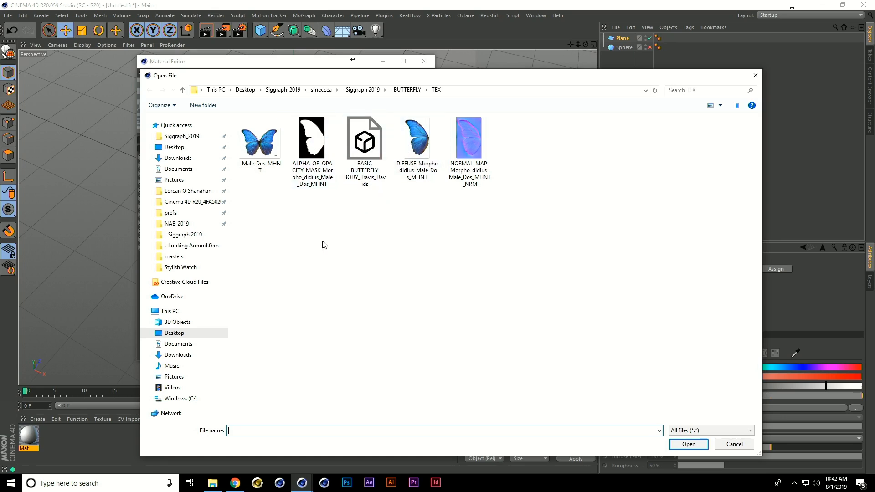
{"action": "double_click", "coordinate": [432, 167]}
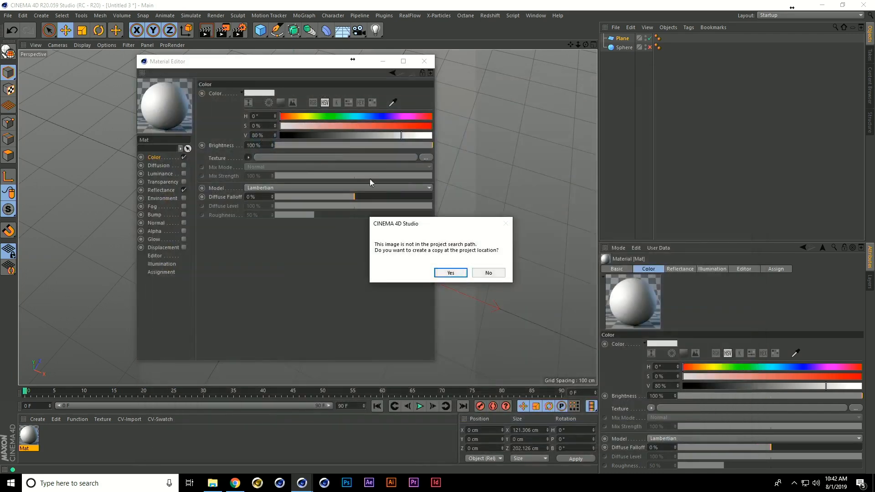
{"action": "left_click", "coordinate": [453, 275]}
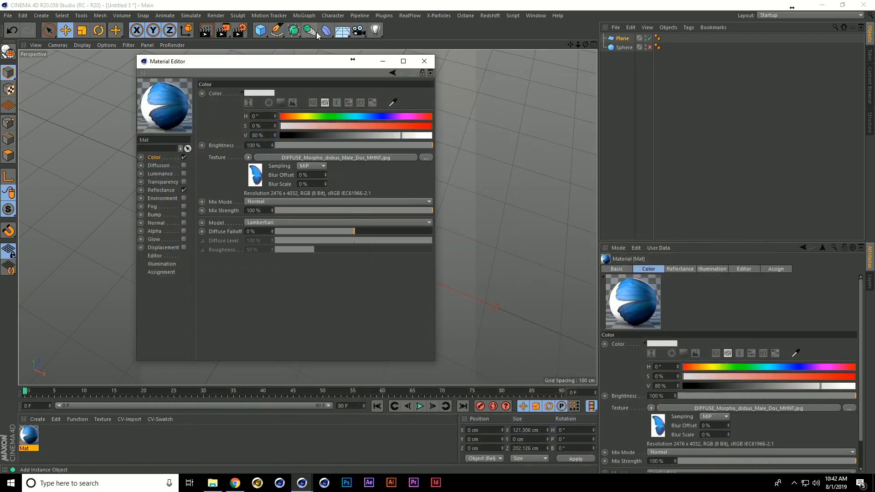
Move the Material Editor off the plane and apply the butterfly wing material to the plane.
{"action": "left_click_drag", "start_coordinate": [315, 64], "coordinate": [477, 108]}
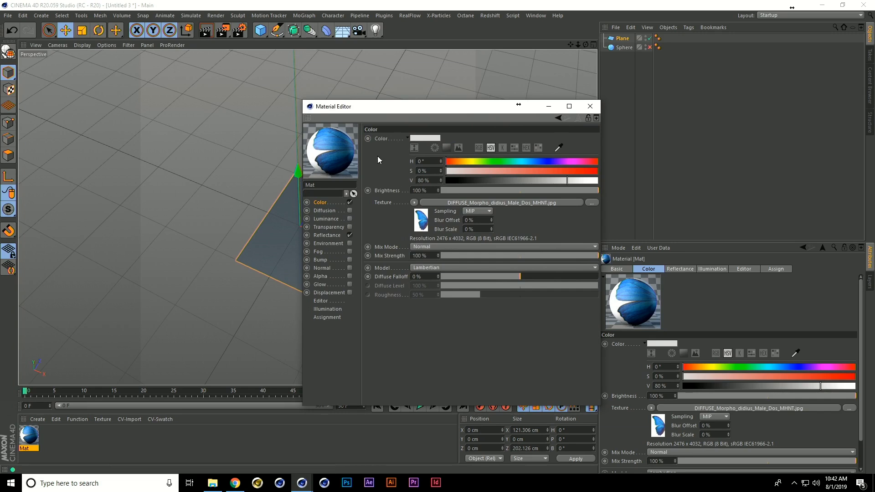
{"action": "left_click_drag", "start_coordinate": [368, 106], "coordinate": [538, 115]}
{"action": "left_click_drag", "start_coordinate": [28, 435], "coordinate": [304, 230]}
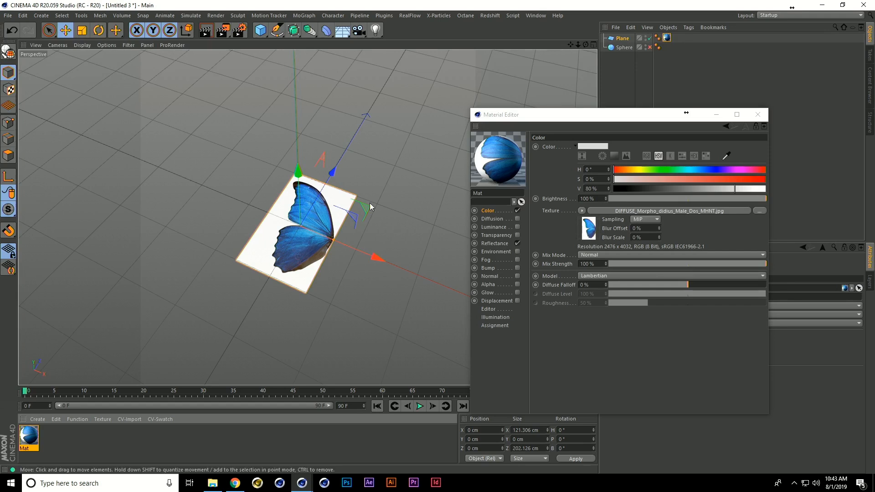
Enable the material's Alpha channel with ALPHA_OR_OPACITY_MASK_Morpho_didius_Male_Dos_MHNT.jpg, copying the image to the project, and close the Material Editor.
{"action": "left_click", "coordinate": [492, 287]}
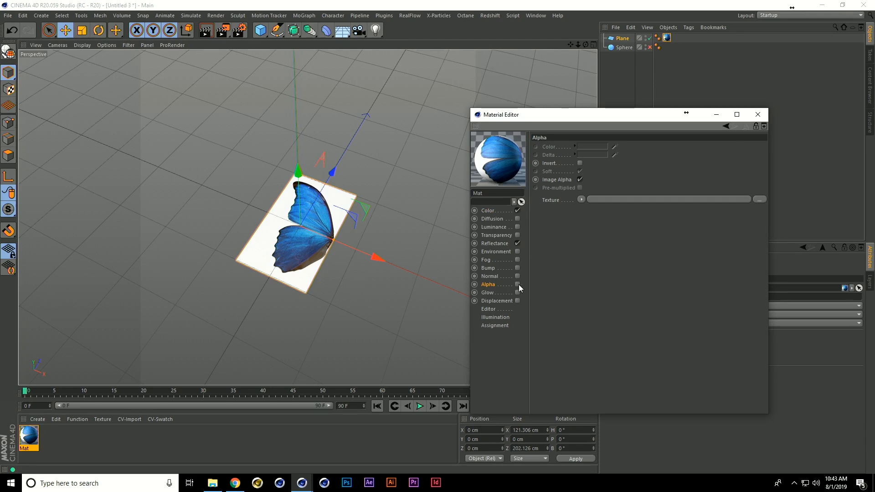
{"action": "left_click", "coordinate": [581, 199]}
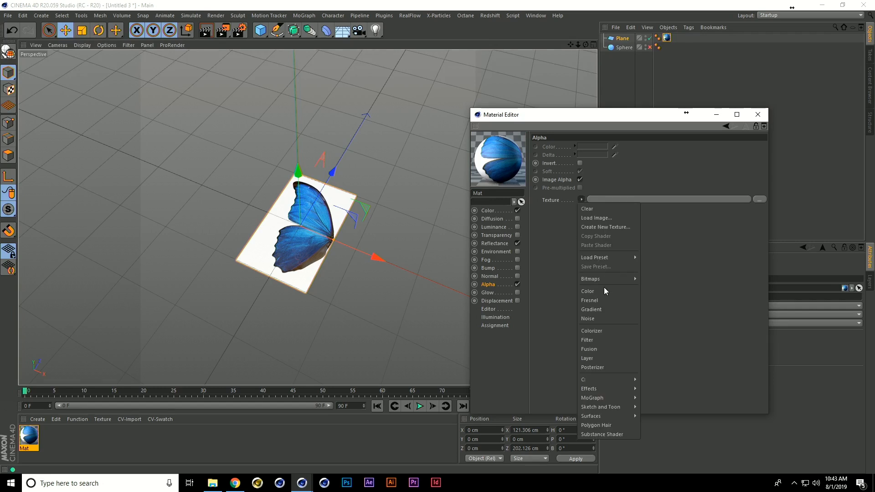
{"action": "left_click", "coordinate": [528, 214]}
{"action": "left_click", "coordinate": [759, 199]}
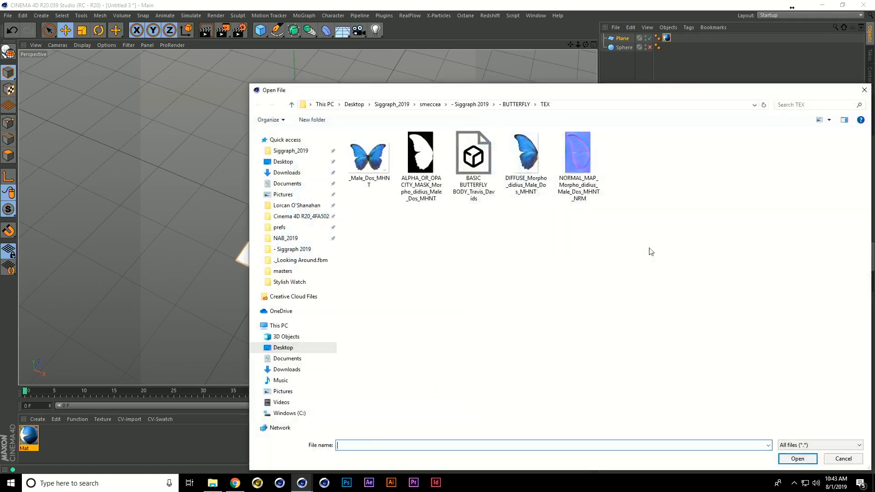
{"action": "double_click", "coordinate": [420, 155]}
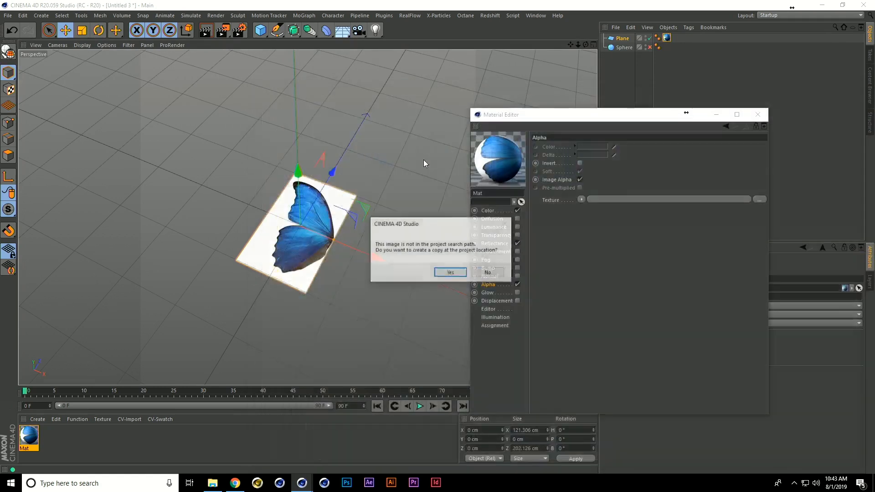
{"action": "left_click", "coordinate": [449, 272]}
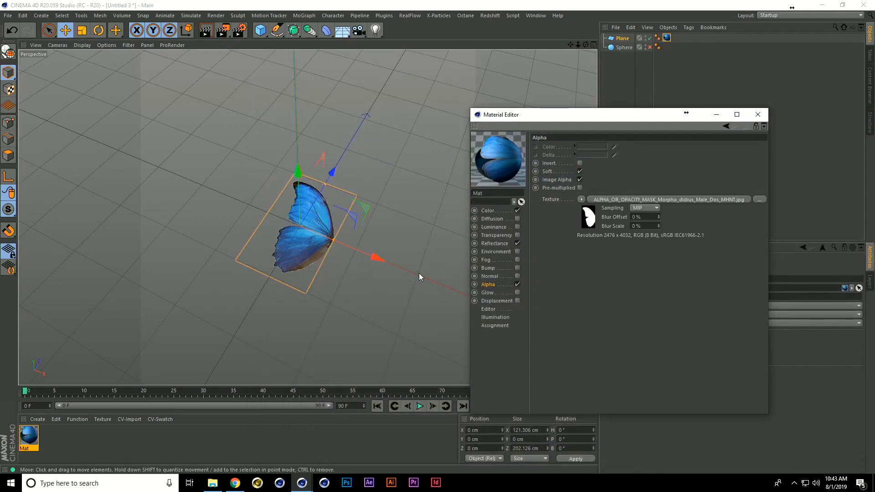
{"action": "left_click_drag", "start_coordinate": [271, 225], "coordinate": [291, 224], "text": "alt"}
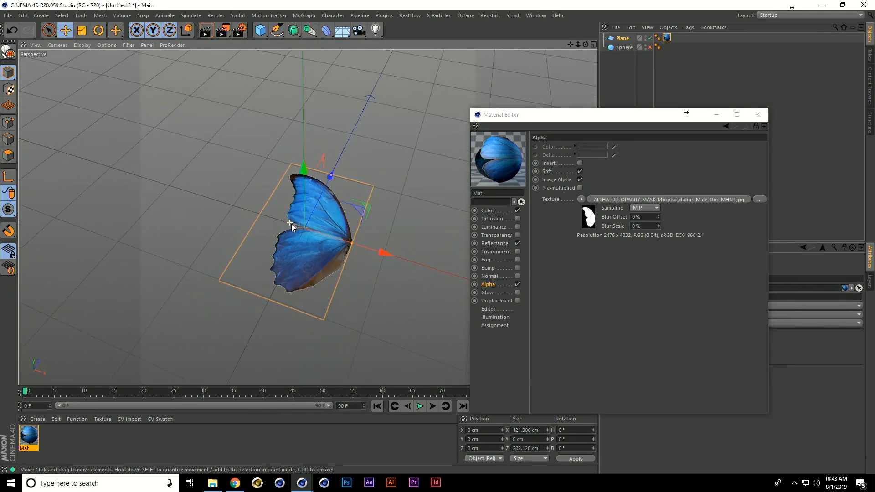
{"action": "left_click", "coordinate": [758, 115]}
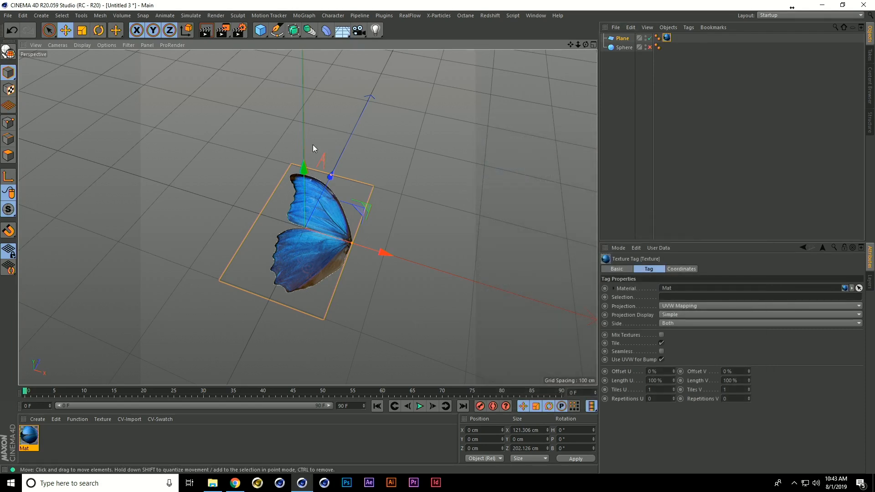
Nest the wing plane under a Symmetry object and move it to about -61 cm in X so the mirrored wings meet.
{"action": "left_click", "coordinate": [323, 36]}
{"action": "left_click_drag", "start_coordinate": [622, 49], "coordinate": [623, 39]}
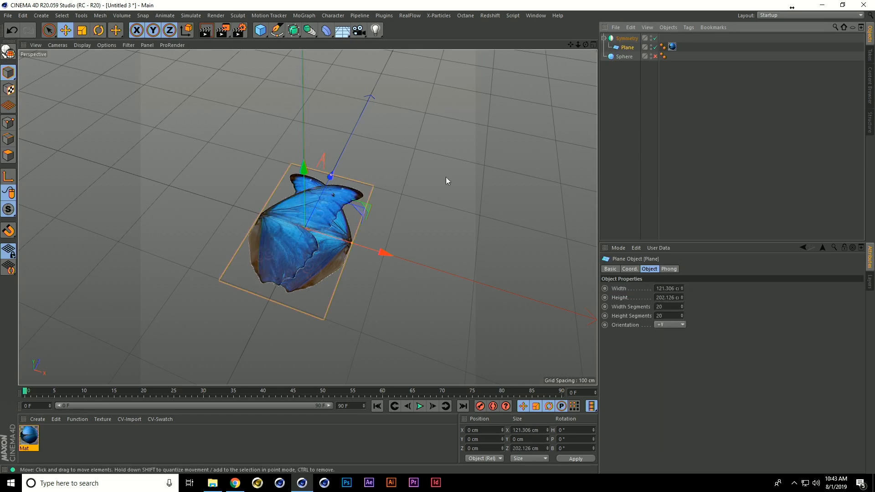
{"action": "left_click_drag", "start_coordinate": [378, 249], "coordinate": [331, 236]}
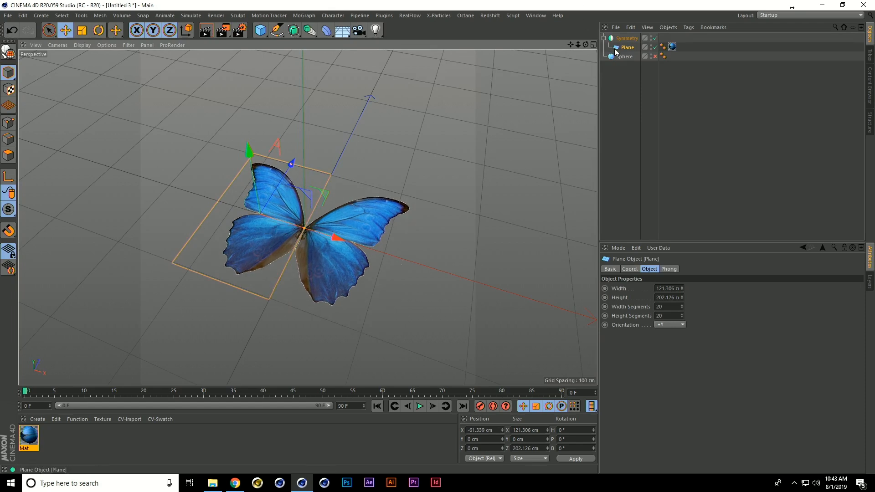
{"action": "left_click", "coordinate": [622, 112]}
Add a Vibrate tag to the wing plane.
{"action": "left_click", "coordinate": [630, 48]}
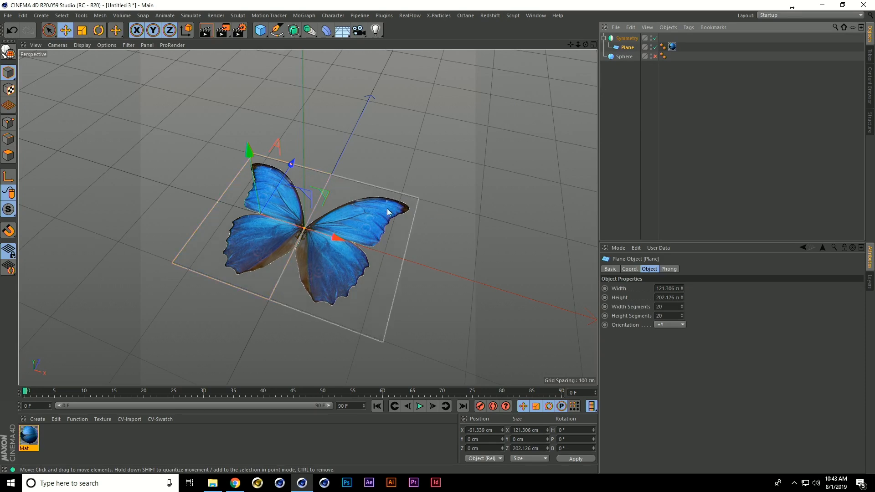
{"action": "right_click", "coordinate": [630, 50]}
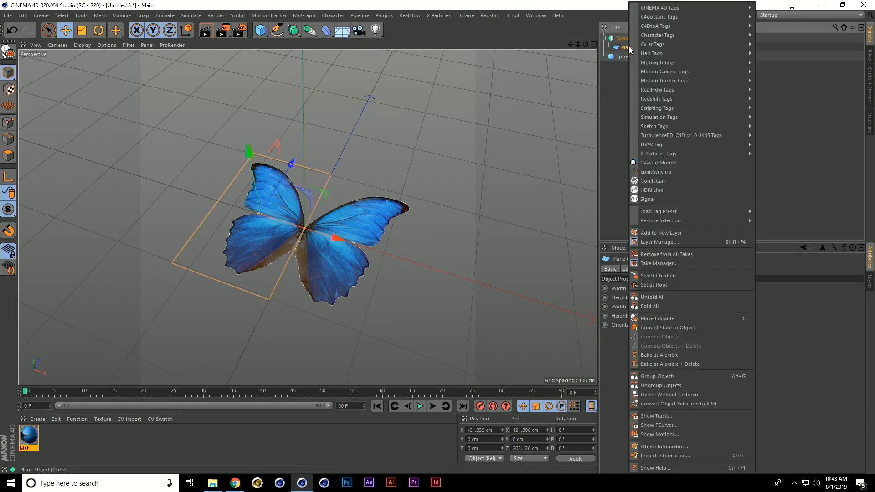
{"action": "mouse_move", "coordinate": [665, 9]}
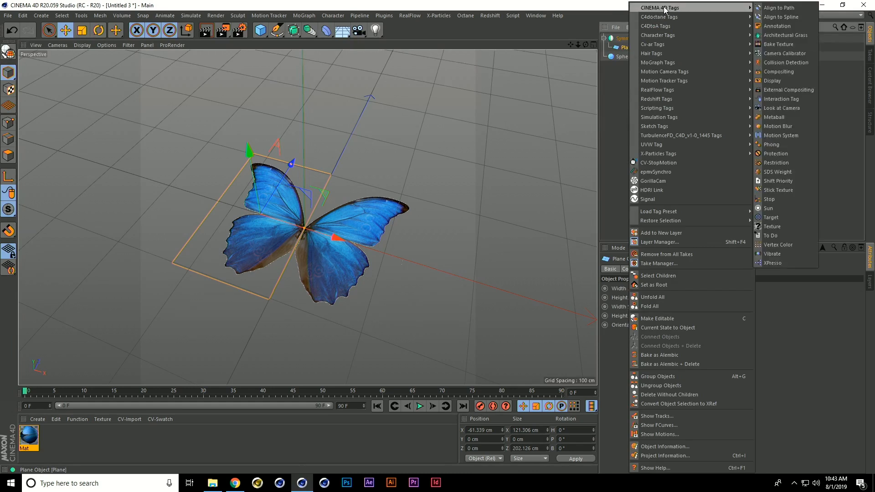
{"action": "left_click", "coordinate": [770, 256]}
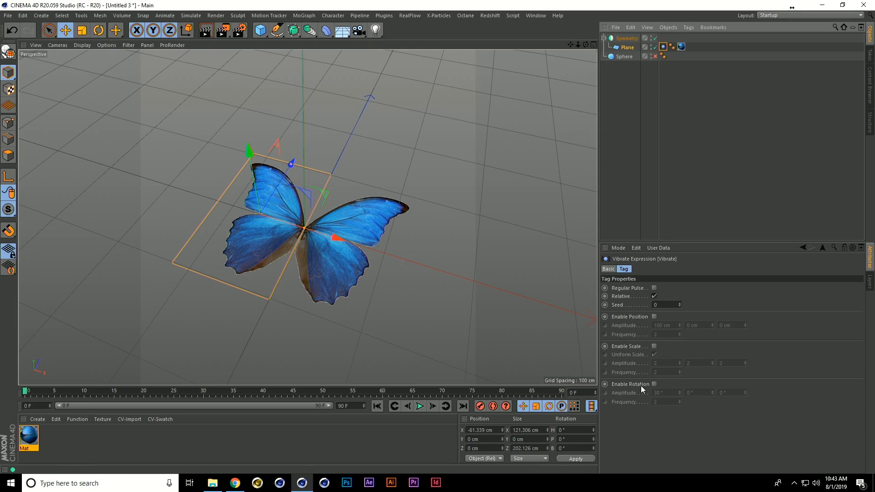
Enable rotation in the Vibrate tag with amplitudes 0°, 0° and 111°, and play the animation to preview the flapping.
{"action": "left_click", "coordinate": [653, 384]}
{"action": "left_click", "coordinate": [669, 392]}
{"action": "type", "text": "0"}
{"action": "key", "text": "Return"}
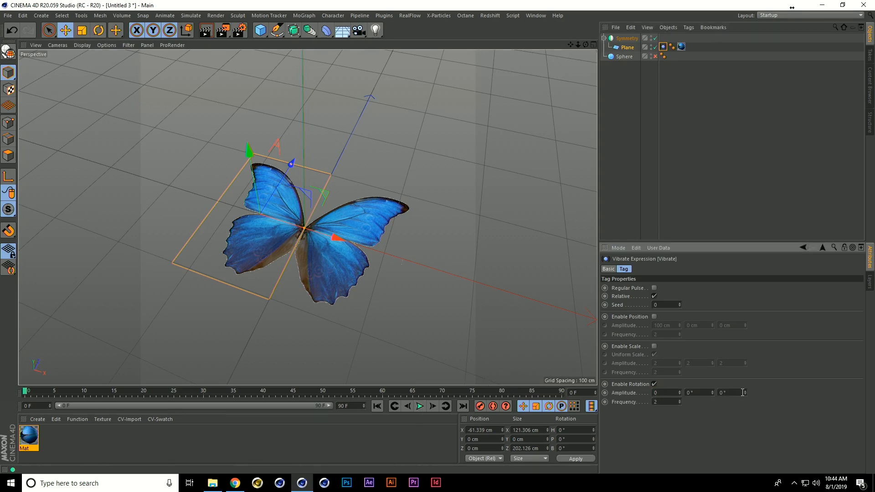
{"action": "type", "text": "1"}
{"action": "left_click", "coordinate": [419, 406]}
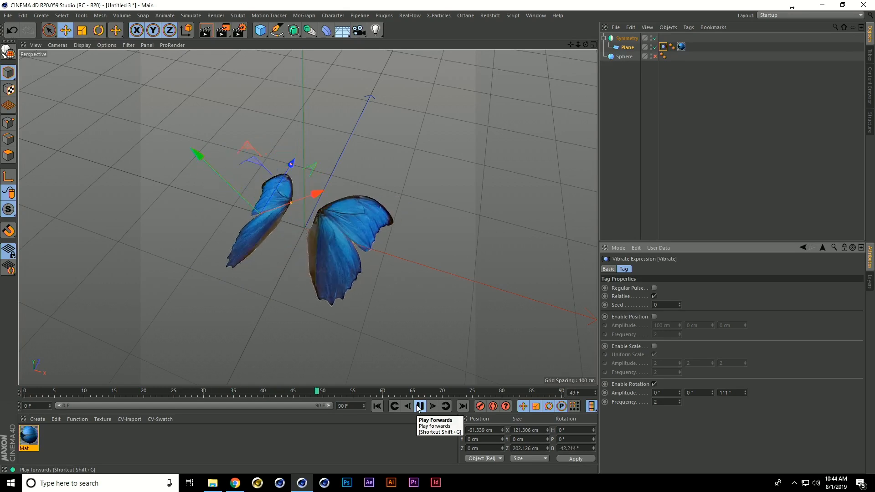
Make the wing plane editable and move its axis to the inner edge where the mirrored wings meet, at about X -4.4 cm.
{"action": "left_click", "coordinate": [419, 406]}
{"action": "left_click", "coordinate": [379, 406]}
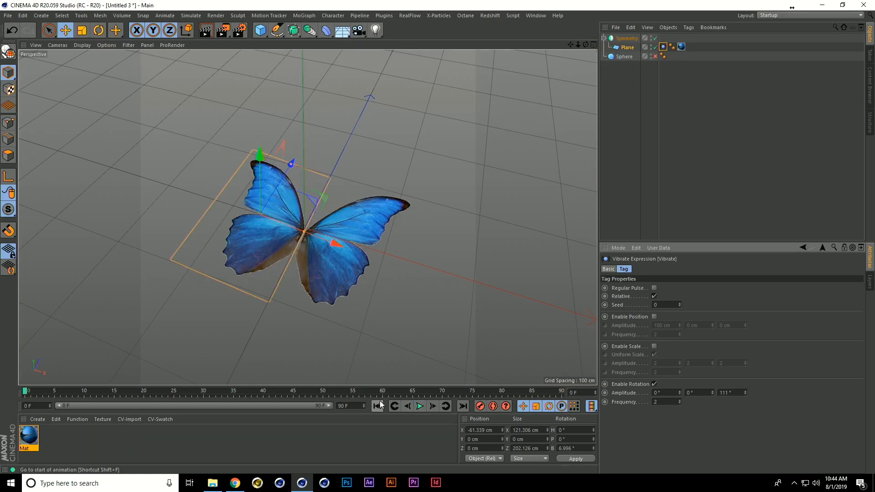
{"action": "left_click", "coordinate": [627, 48]}
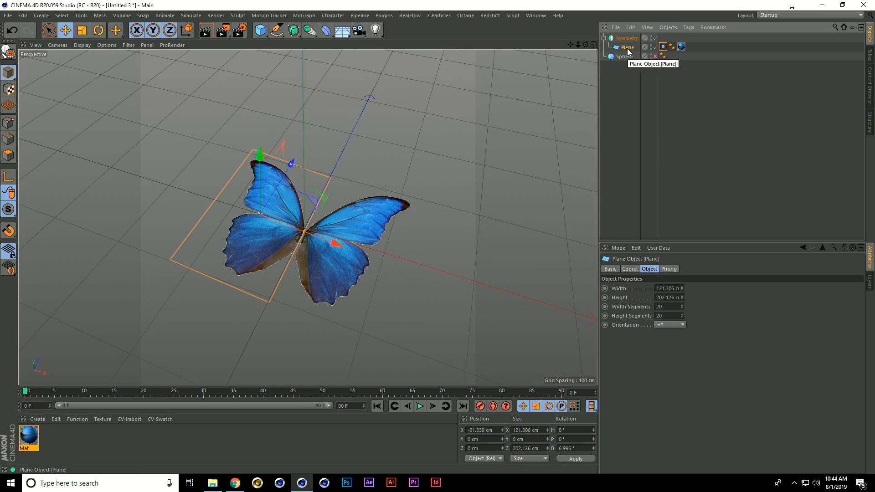
{"action": "key", "text": "c"}
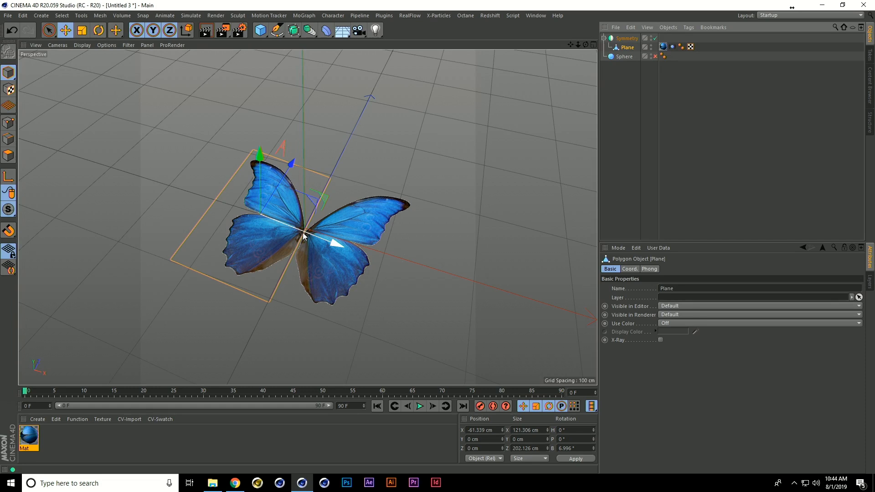
{"action": "left_click_drag", "start_coordinate": [335, 244], "coordinate": [370, 277]}
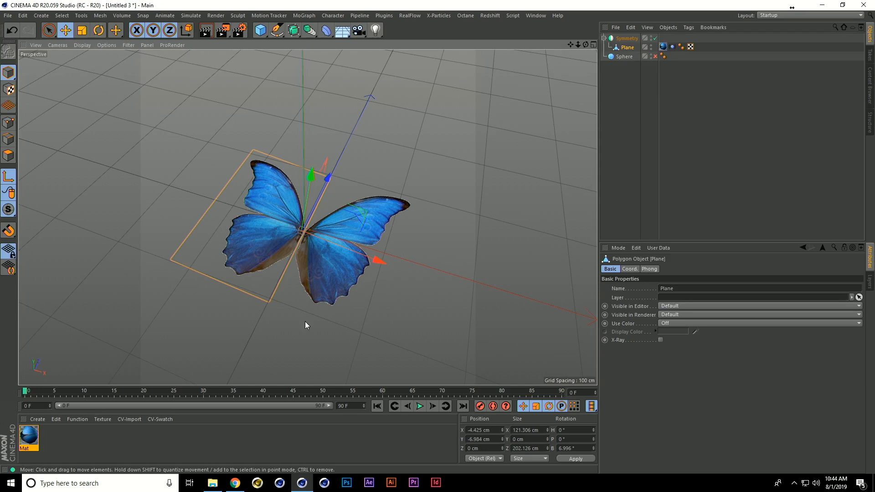
Play the animation to check the flapping about the moved axis, and briefly show the sphere against the butterfly.
{"action": "left_click", "coordinate": [419, 406]}
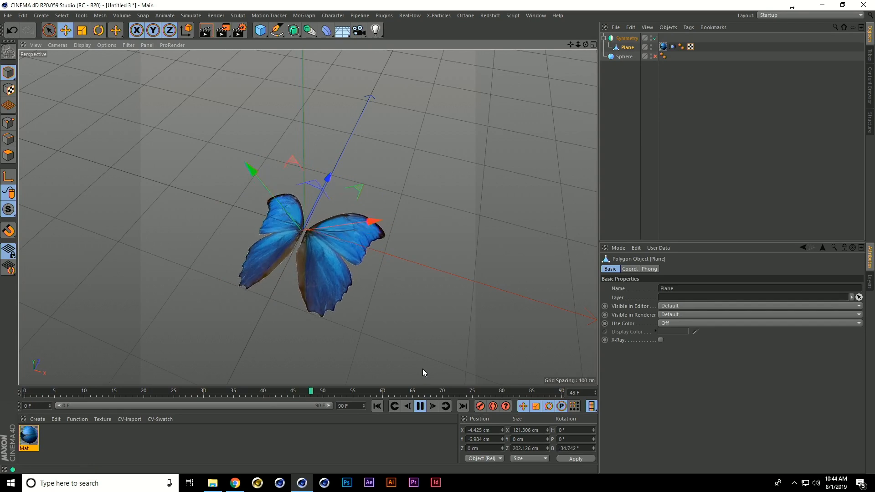
{"action": "left_click", "coordinate": [420, 406]}
{"action": "left_click", "coordinate": [378, 406]}
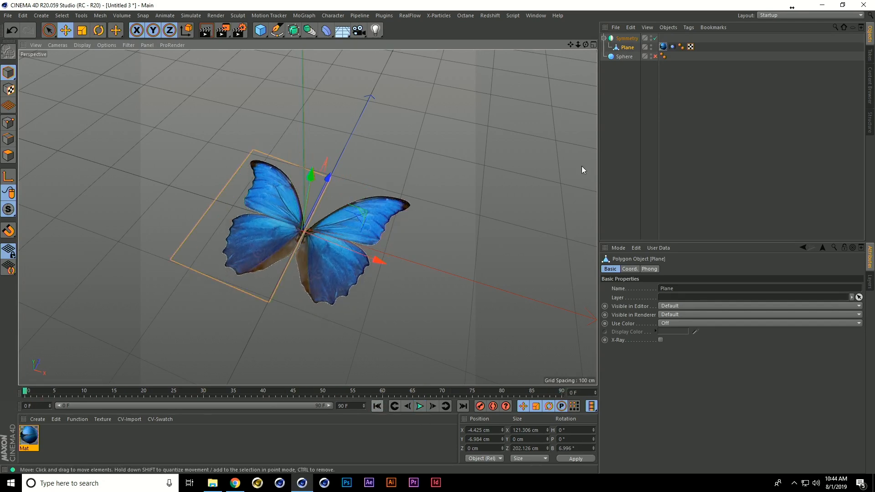
{"action": "left_click", "coordinate": [654, 56]}
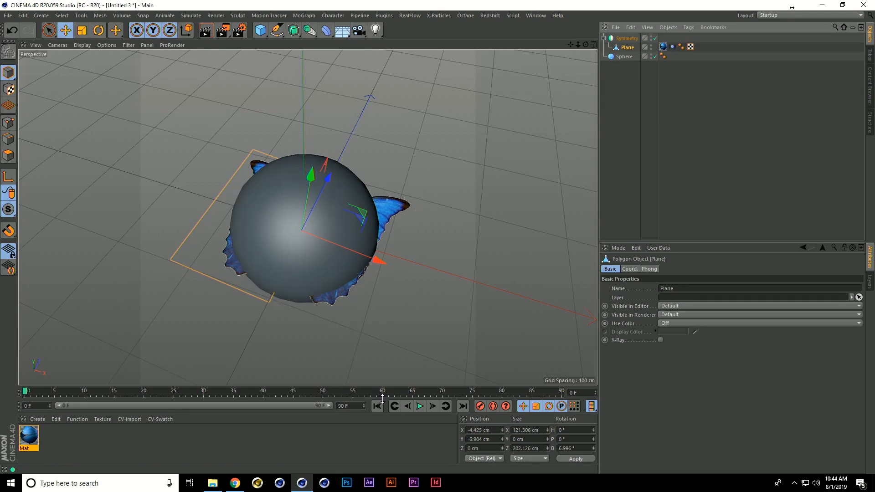
{"action": "left_click", "coordinate": [655, 56]}
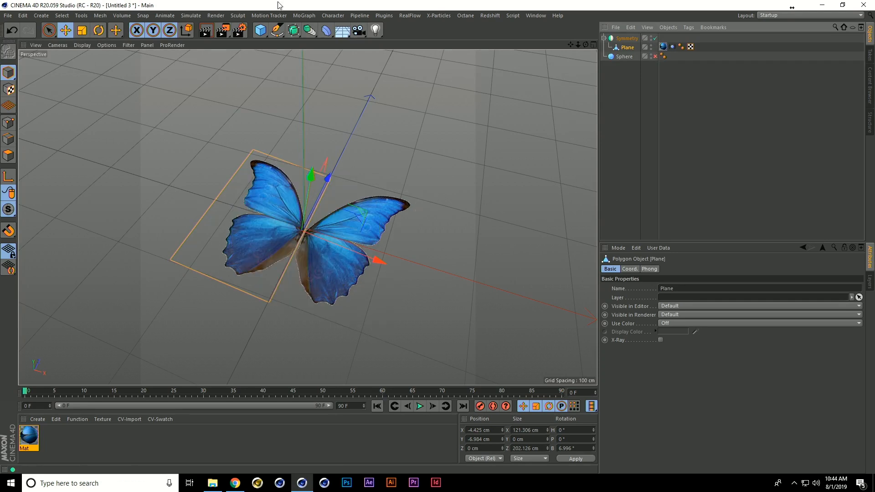
Add a MoGraph Cloner and nest the Symmetry object under it to clone the butterfly.
{"action": "left_click", "coordinate": [631, 38]}
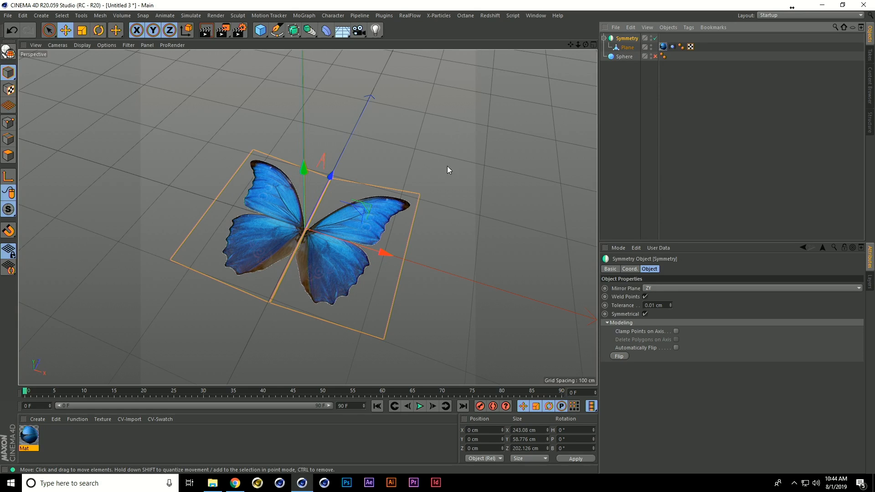
{"action": "left_click", "coordinate": [303, 16]}
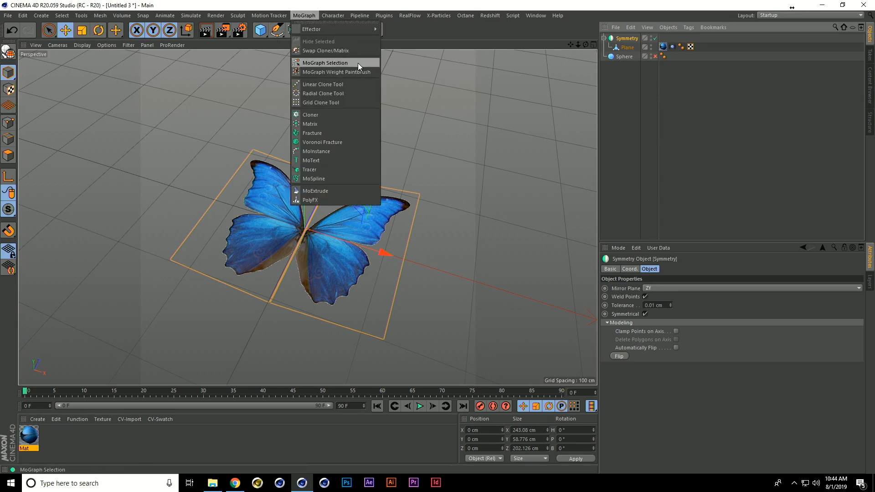
{"action": "left_click", "coordinate": [336, 116]}
{"action": "left_click_drag", "start_coordinate": [620, 49], "coordinate": [621, 39]}
{"action": "left_click_drag", "start_coordinate": [258, 203], "coordinate": [287, 142], "text": "alt"}
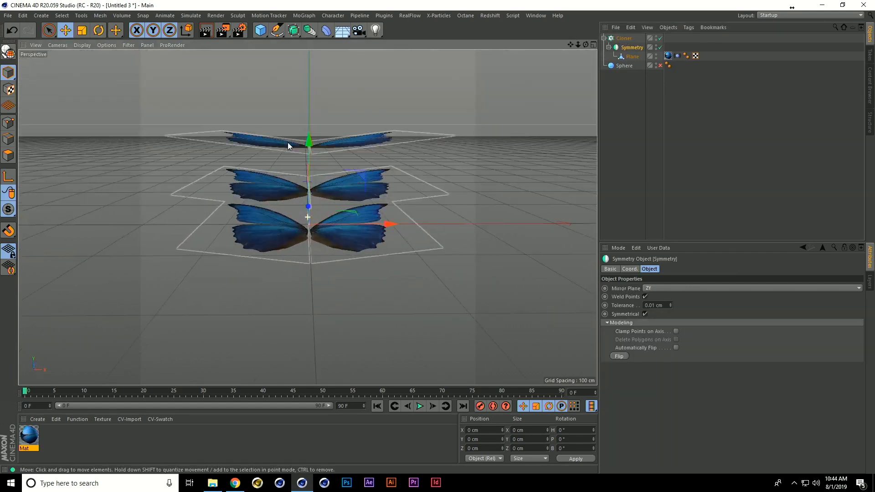
Set the Cloner to Grid Array mode with a count of 3, 1 and 3.
{"action": "left_click", "coordinate": [624, 39]}
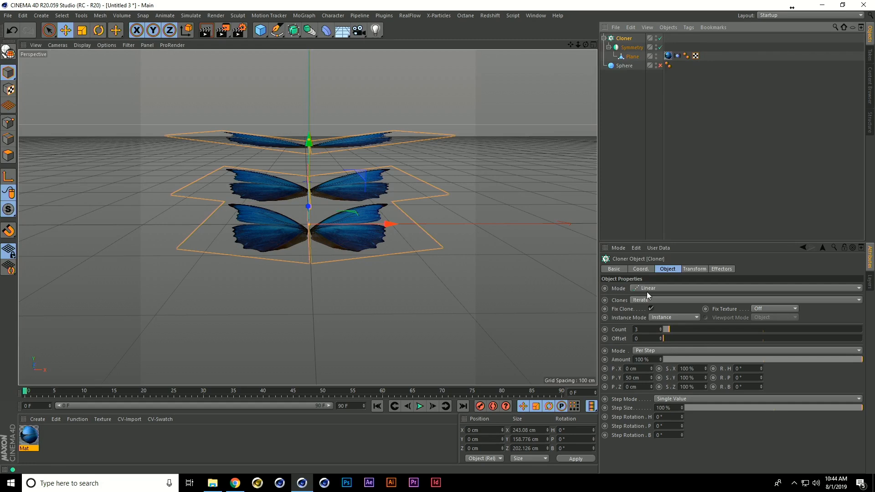
{"action": "left_click", "coordinate": [647, 291]}
{"action": "left_click", "coordinate": [664, 323]}
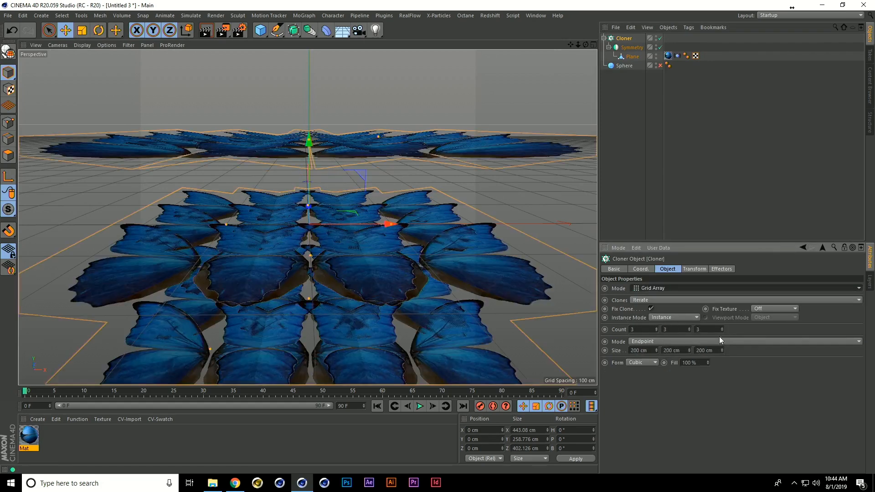
{"action": "left_click", "coordinate": [689, 331]}
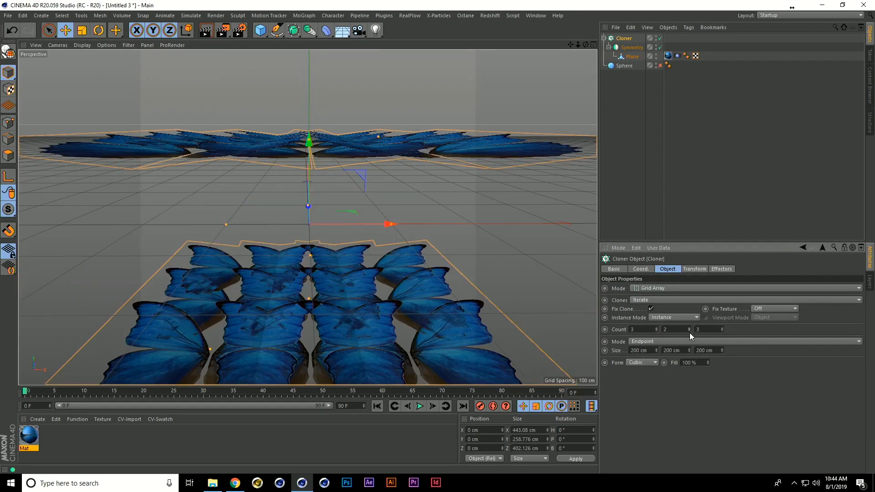
{"action": "left_click", "coordinate": [689, 331]}
{"action": "left_click_drag", "start_coordinate": [381, 204], "coordinate": [358, 261], "text": "alt"}
{"action": "scroll", "coordinate": [359, 260], "scroll_direction": "down", "scroll_amount": 3}
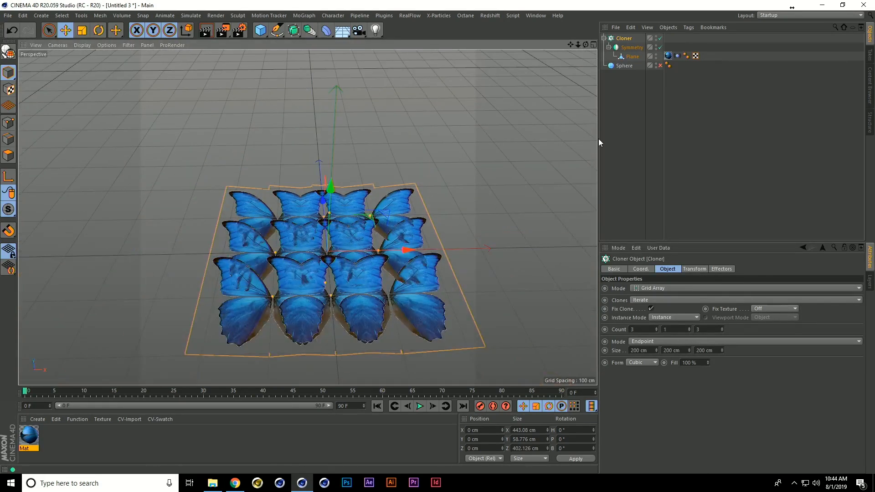
Spread the clone grid to a size of about 555 × 0 × 464 cm so the butterflies no longer overlap.
{"action": "left_click_drag", "start_coordinate": [377, 253], "coordinate": [463, 252]}
{"action": "left_click_drag", "start_coordinate": [446, 214], "coordinate": [434, 179]}
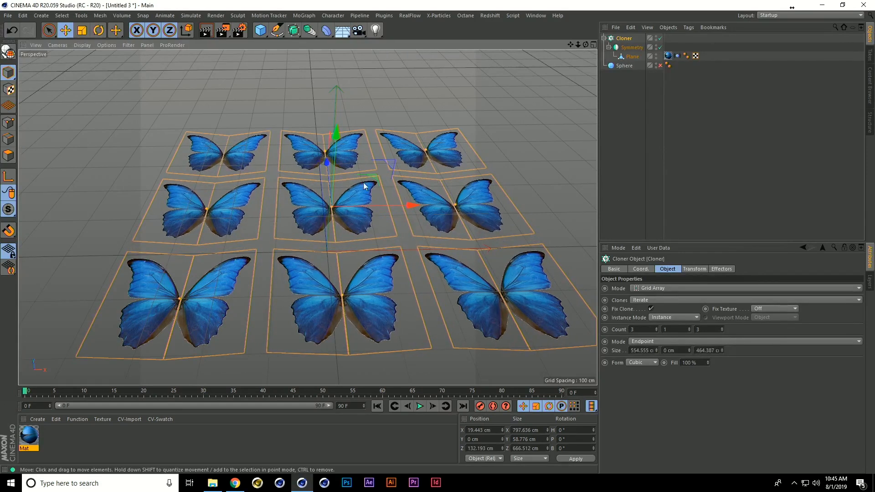
Enable the sphere and lower the Cloner beneath it to about -429 cm in Y.
{"action": "mouse_move", "coordinate": [319, 301]}
{"action": "left_mouse_down", "text": "alt"}
{"action": "mouse_move", "coordinate": [297, 340]}
{"action": "mouse_move", "coordinate": [325, 330]}
{"action": "mouse_move", "coordinate": [307, 322]}
{"action": "mouse_move", "coordinate": [307, 310]}
{"action": "left_mouse_up", "text": "alt"}
{"action": "left_click_drag", "start_coordinate": [319, 205], "coordinate": [347, 146], "text": "alt"}
{"action": "left_click", "coordinate": [660, 65]}
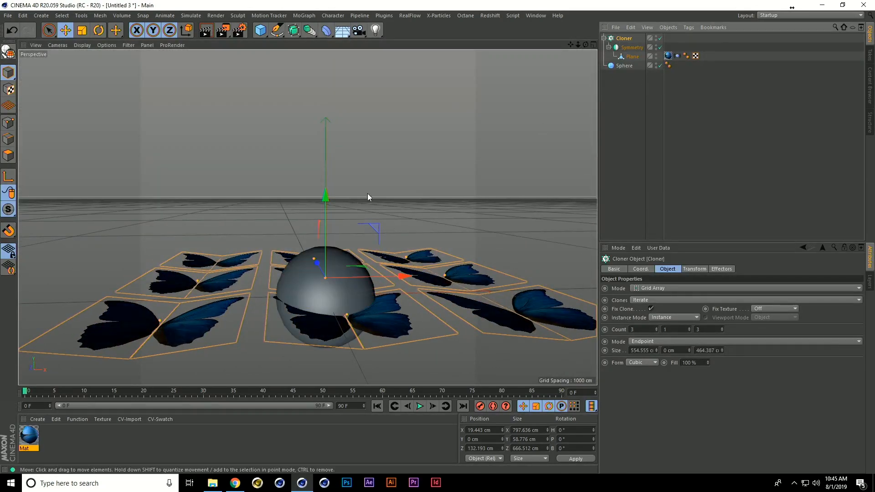
{"action": "left_click_drag", "start_coordinate": [326, 197], "coordinate": [330, 344]}
Frame the sphere in the perspective view with the butterflies below it and add a camera from that view.
{"action": "middle_click_drag", "start_coordinate": [326, 330], "coordinate": [322, 199], "text": "alt"}
{"action": "scroll", "coordinate": [321, 199], "scroll_direction": "up", "scroll_amount": 3}
{"action": "left_click_drag", "start_coordinate": [321, 186], "coordinate": [308, 225], "text": "alt"}
{"action": "scroll", "coordinate": [308, 225], "scroll_direction": "up", "scroll_amount": 1}
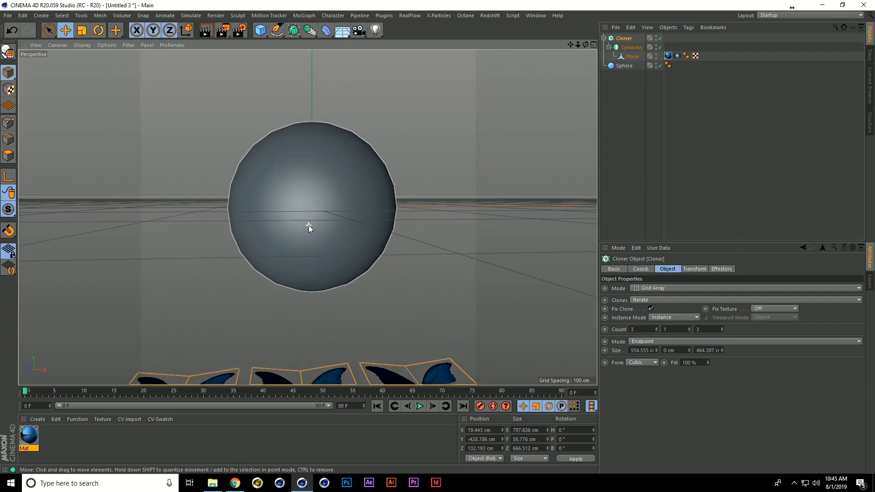
{"action": "left_click", "coordinate": [358, 30]}
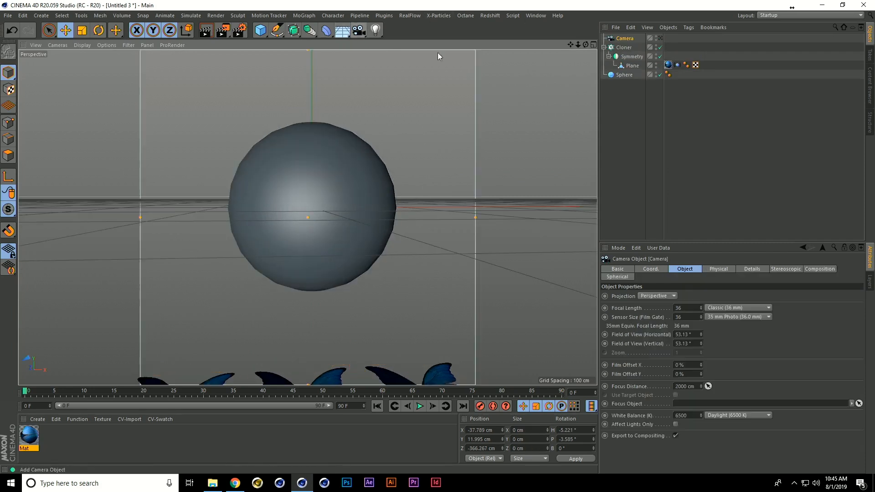
Move the Cloner to about 29 cm in Z beneath the sphere, play the animation briefly and rewind it.
{"action": "left_click_drag", "start_coordinate": [362, 184], "coordinate": [453, 242], "text": "alt"}
{"action": "scroll", "coordinate": [336, 240], "scroll_direction": "down", "scroll_amount": 7}
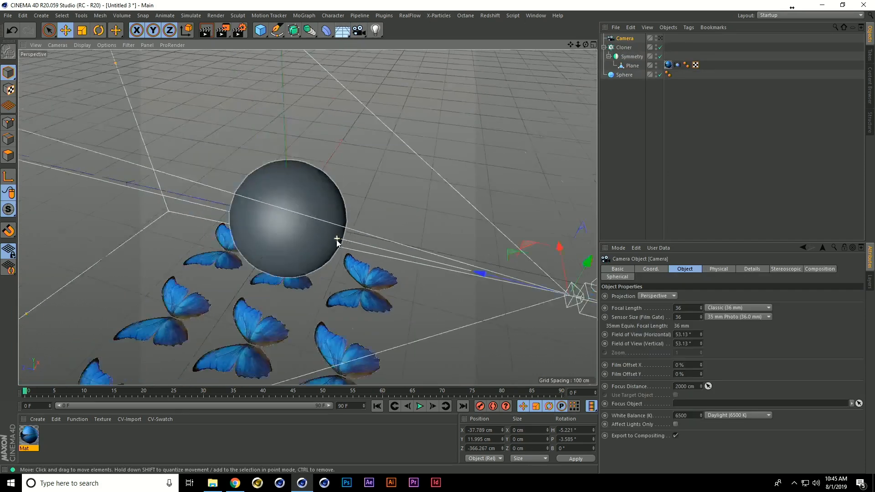
{"action": "left_click_drag", "start_coordinate": [329, 267], "coordinate": [379, 228], "text": "alt"}
{"action": "left_click", "coordinate": [624, 47]}
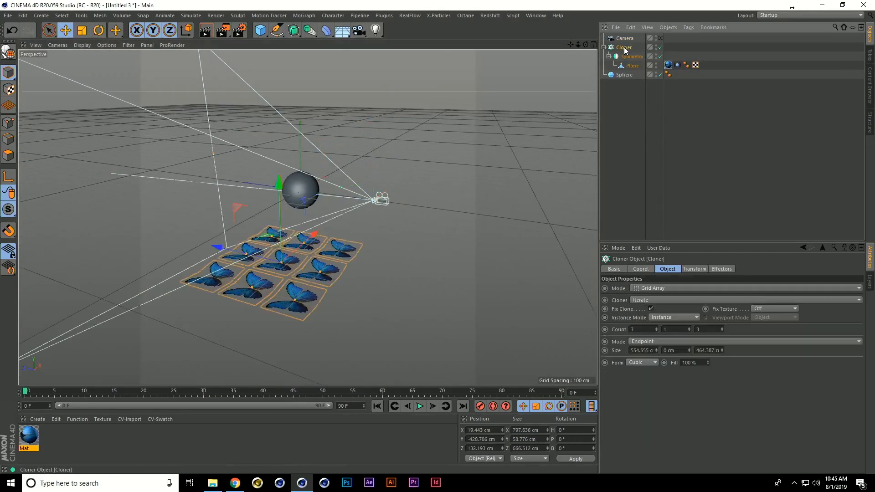
{"action": "left_click_drag", "start_coordinate": [241, 259], "coordinate": [466, 304]}
{"action": "left_click", "coordinate": [419, 409]}
{"action": "left_click", "coordinate": [420, 409]}
{"action": "left_click", "coordinate": [377, 406]}
Add a Collider Body simulation tag to the sphere.
{"action": "left_click", "coordinate": [623, 74]}
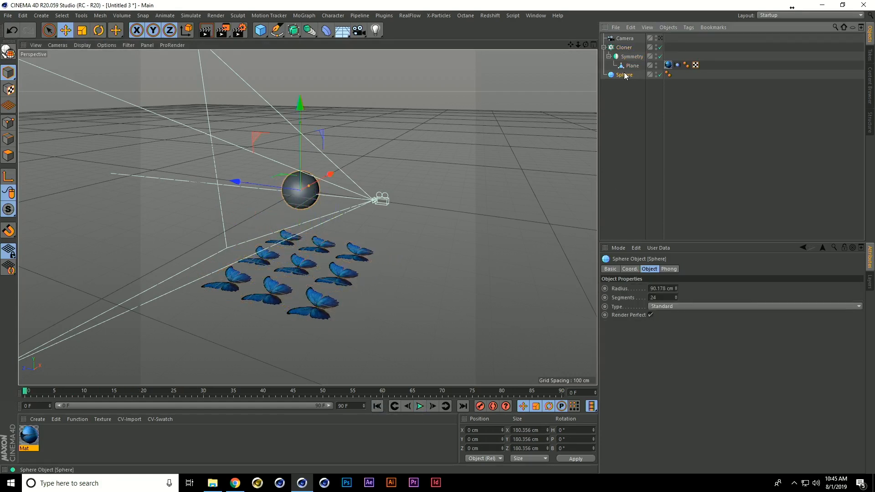
{"action": "right_click", "coordinate": [624, 75]}
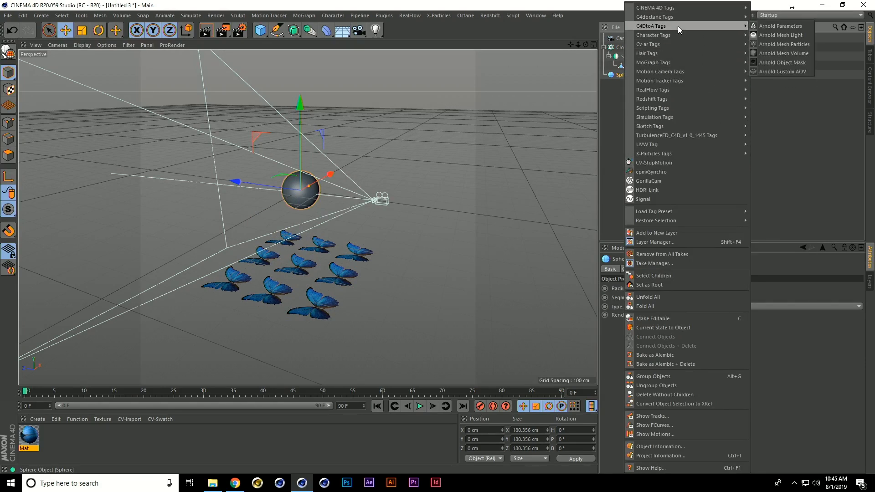
{"action": "mouse_move", "coordinate": [673, 118]}
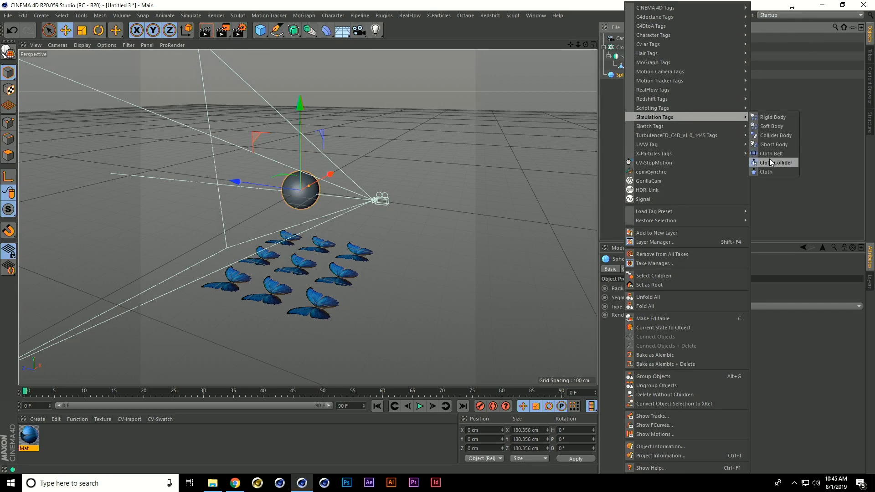
{"action": "left_click", "coordinate": [772, 135]}
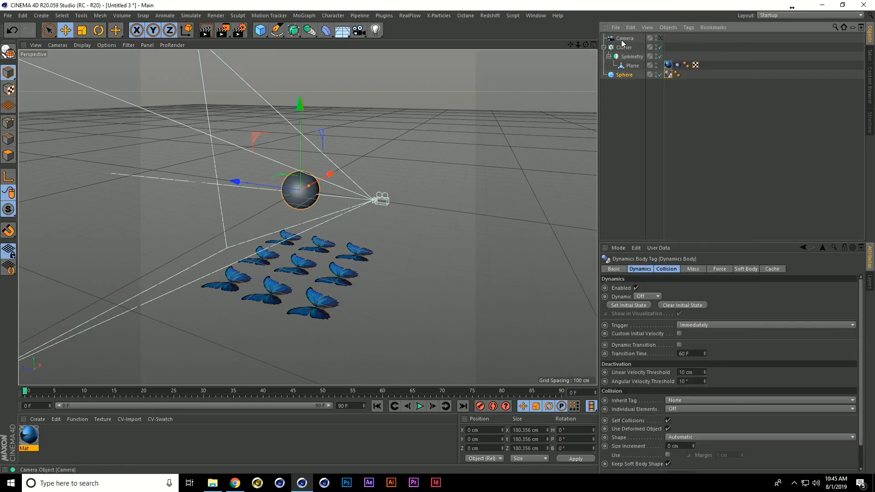
Add a Rigid Body simulation tag to the wing plane, play the simulation to test it and rewind.
{"action": "right_click", "coordinate": [633, 67]}
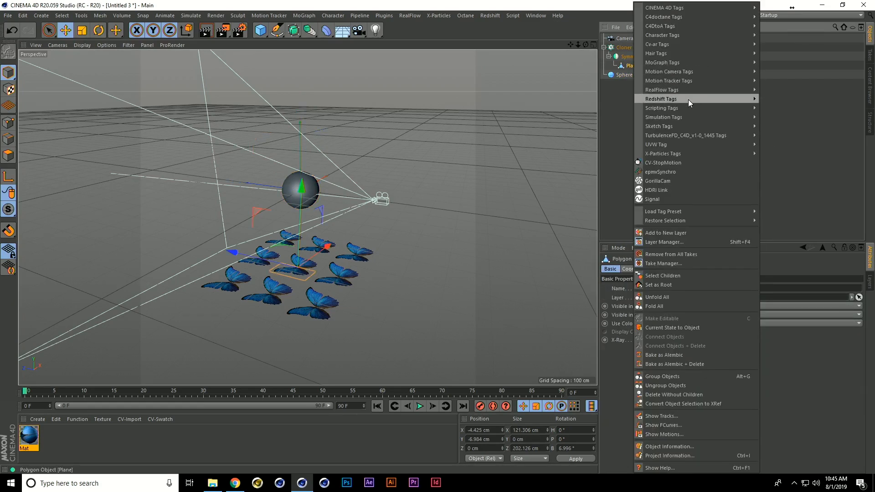
{"action": "left_click", "coordinate": [778, 125]}
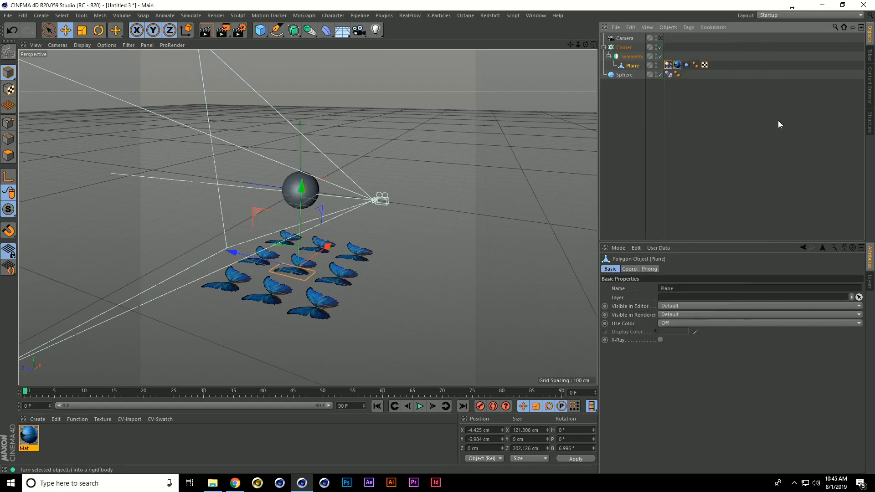
{"action": "left_click", "coordinate": [419, 406]}
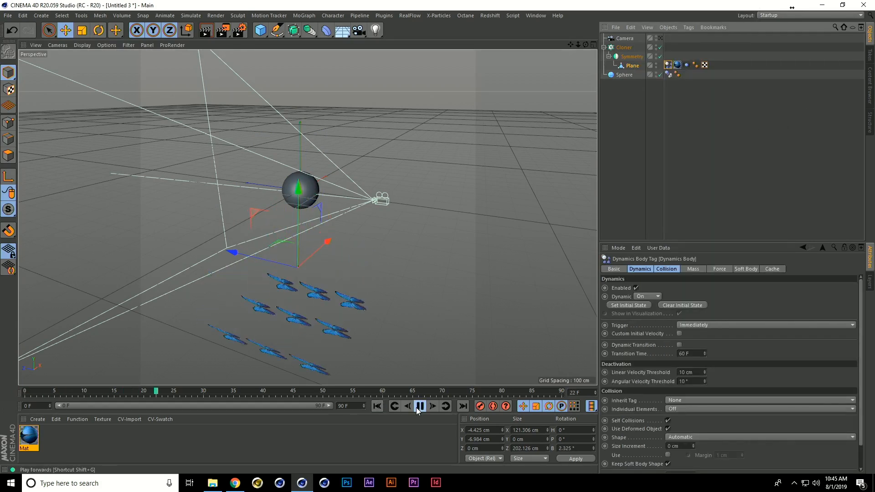
{"action": "left_click", "coordinate": [377, 406]}
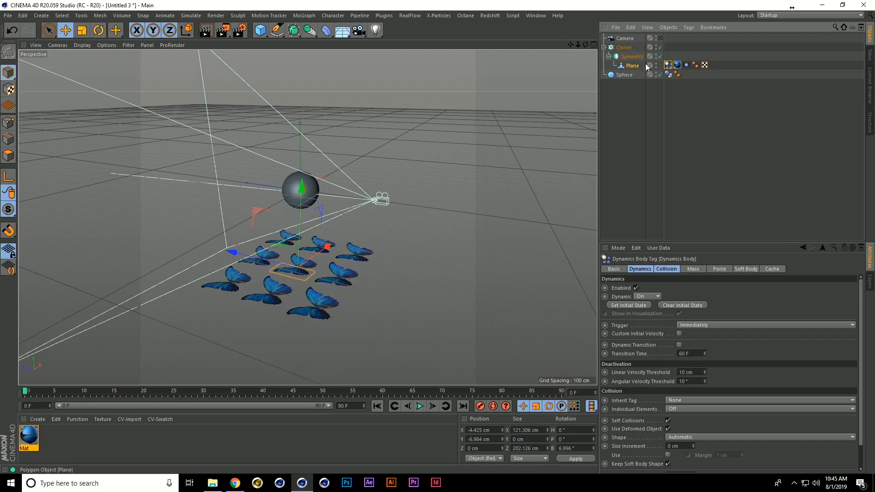
Add an Attractor particle force at the scene origin, play the simulation to test it and rewind.
{"action": "left_click", "coordinate": [623, 48]}
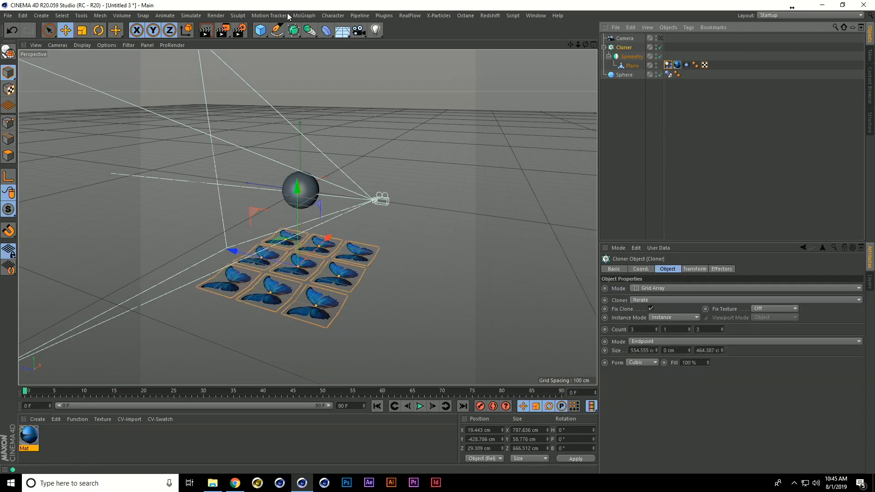
{"action": "left_click", "coordinate": [190, 16]}
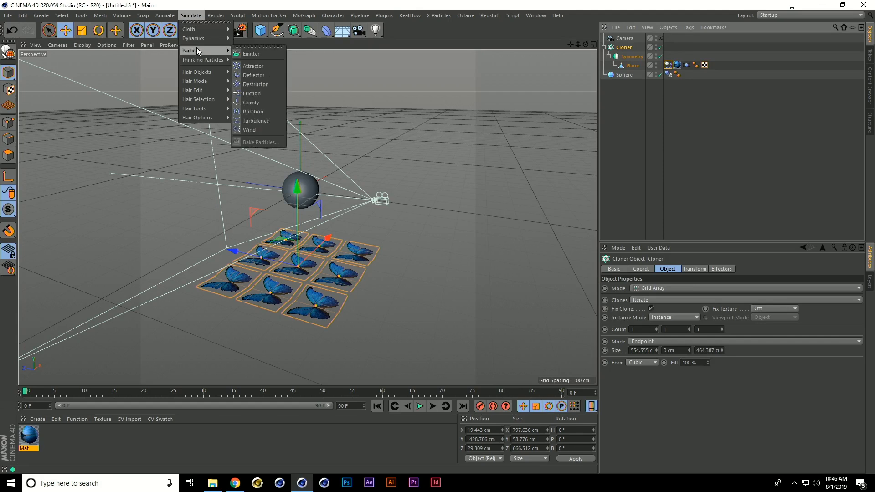
{"action": "mouse_move", "coordinate": [212, 51]}
{"action": "left_click", "coordinate": [259, 66]}
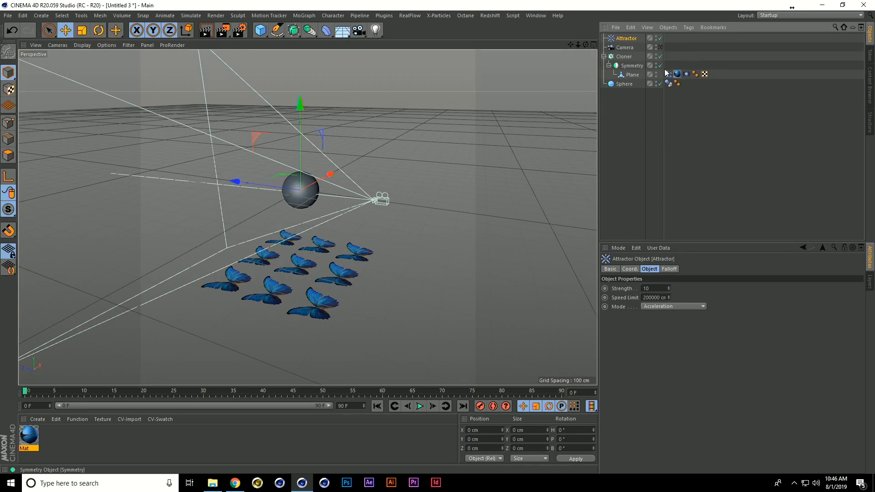
{"action": "left_click", "coordinate": [419, 406]}
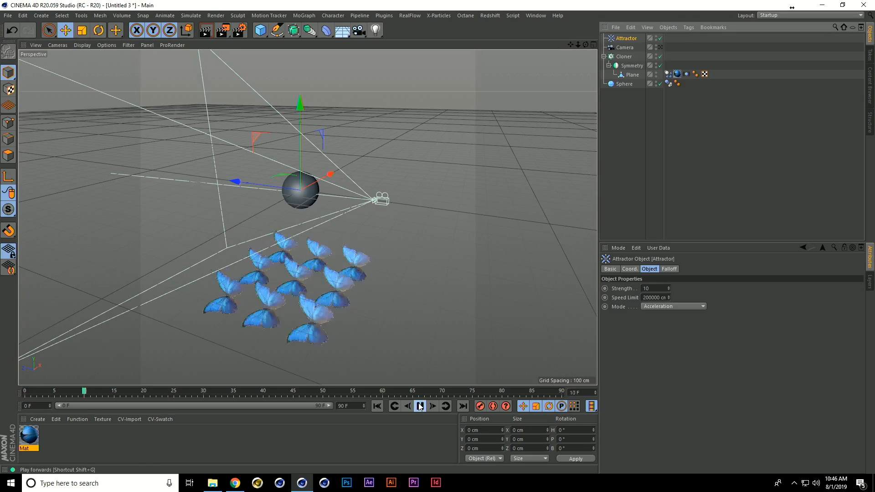
{"action": "left_click", "coordinate": [419, 406]}
{"action": "left_click", "coordinate": [377, 406]}
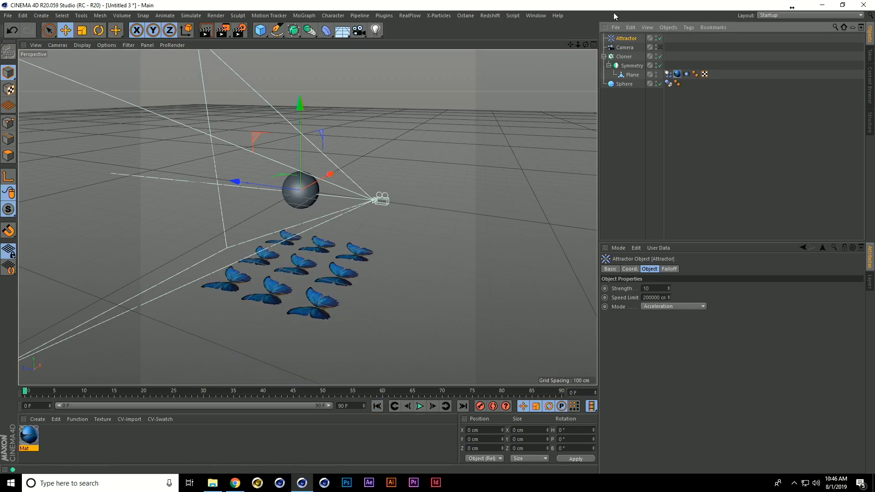
Set the Attractor's strength to 20000 and its speed limit to 200 cm, and play the simulation briefly to test it.
{"action": "double_click", "coordinate": [651, 289]}
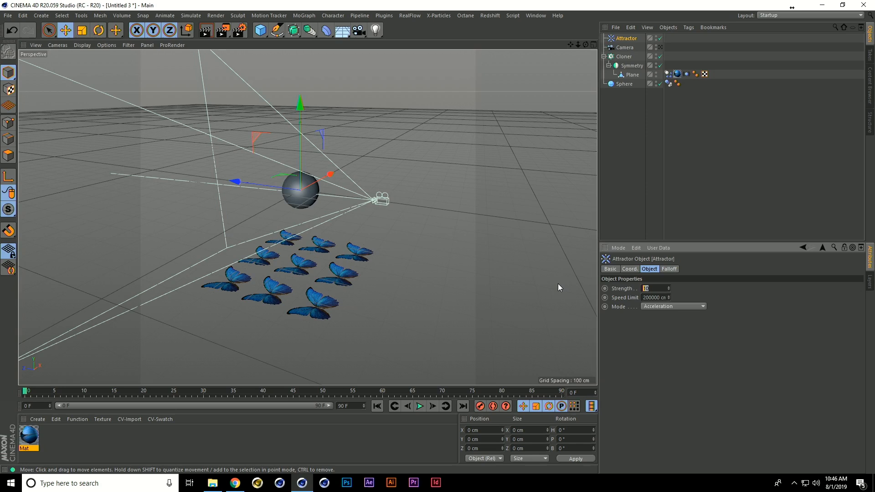
{"action": "type", "text": "2000"}
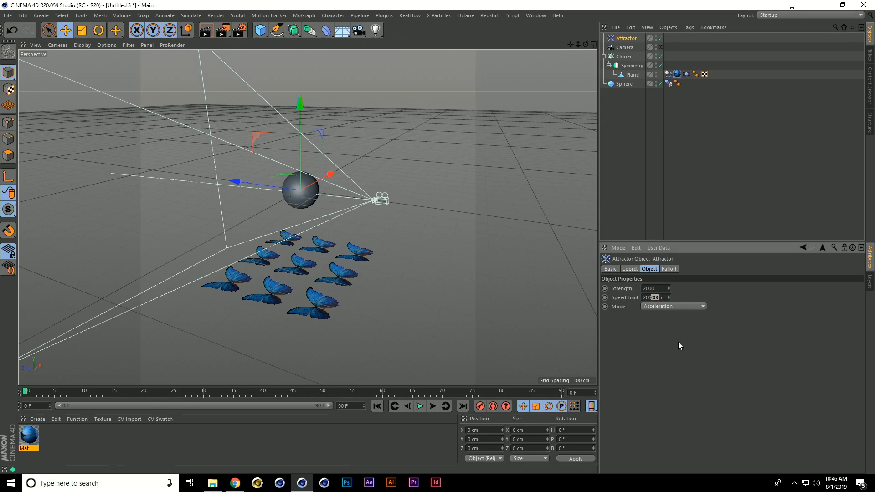
{"action": "key", "text": "BackSpace"}
{"action": "key", "text": "Return"}
{"action": "left_click", "coordinate": [418, 407]}
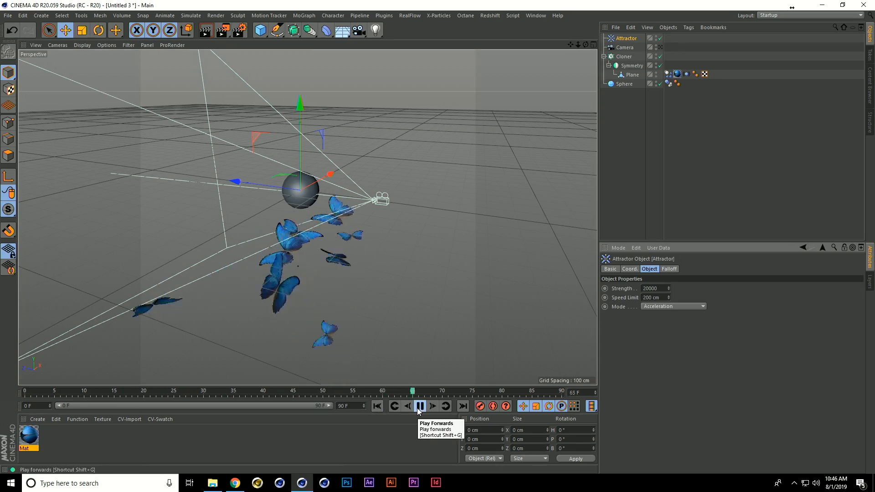
{"action": "left_click", "coordinate": [418, 407]}
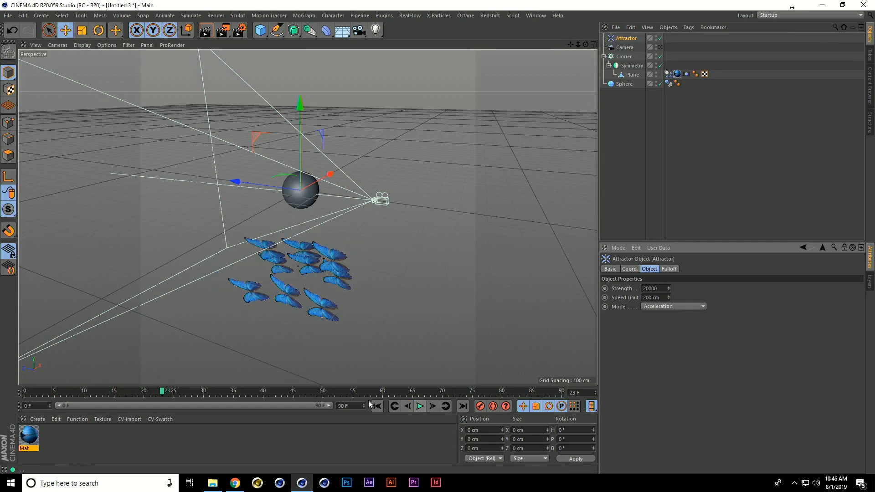
Extend the animation length to 300 frames and expand the timeline preview to the full range.
{"action": "left_click_drag", "start_coordinate": [352, 406], "coordinate": [336, 406]}
{"action": "type", "text": "3"}
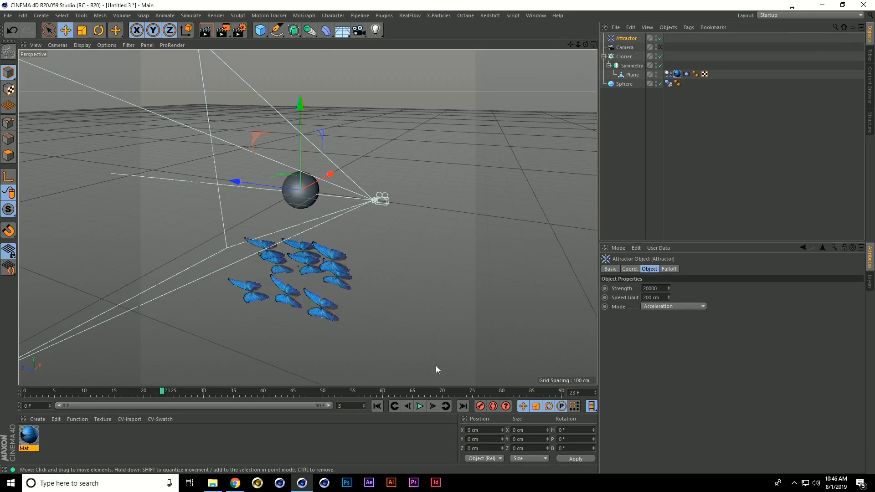
{"action": "type", "text": "00"}
{"action": "left_click", "coordinate": [310, 439]}
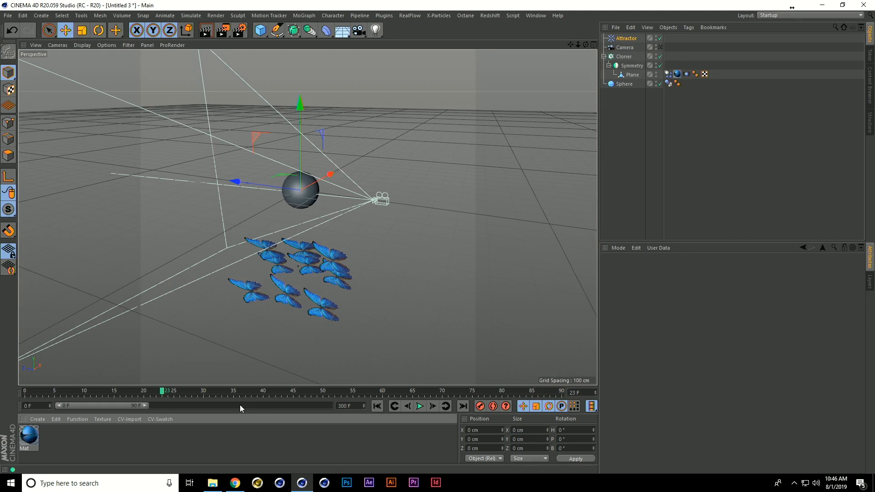
{"action": "double_click", "coordinate": [100, 406]}
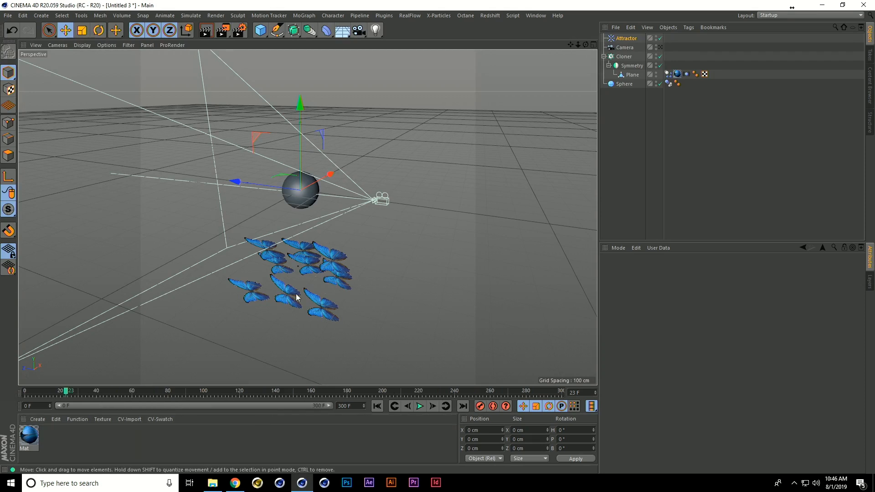
Play the simulation from the first frame to check the butterflies' pull towards the sphere, and rewind.
{"action": "left_click", "coordinate": [379, 406]}
{"action": "left_click", "coordinate": [418, 407]}
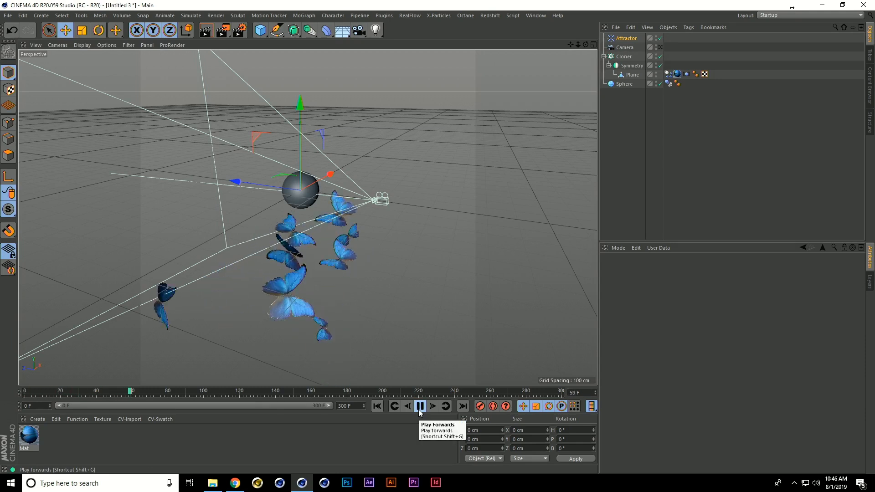
{"action": "left_click", "coordinate": [420, 407]}
{"action": "left_click", "coordinate": [378, 406]}
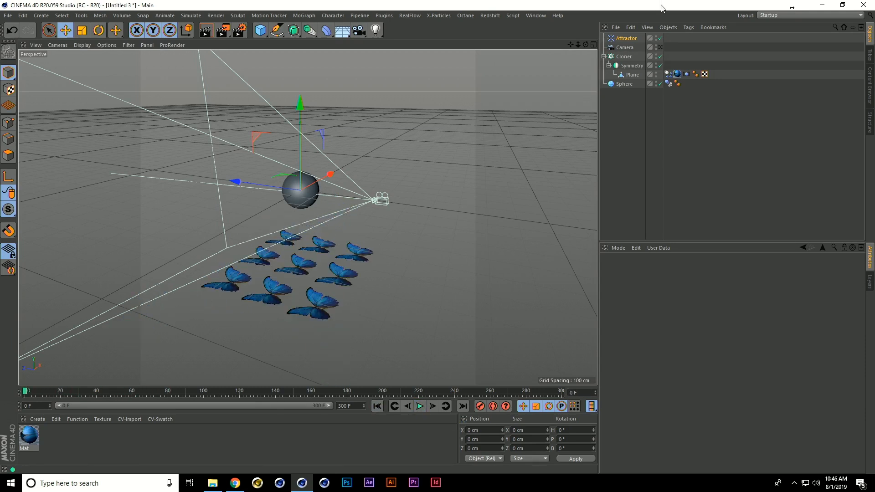
Raise the Attractor's speed limit to 300 cm, play the simulation to frame 152 and check it briefly through the scene camera.
{"action": "left_click", "coordinate": [625, 40]}
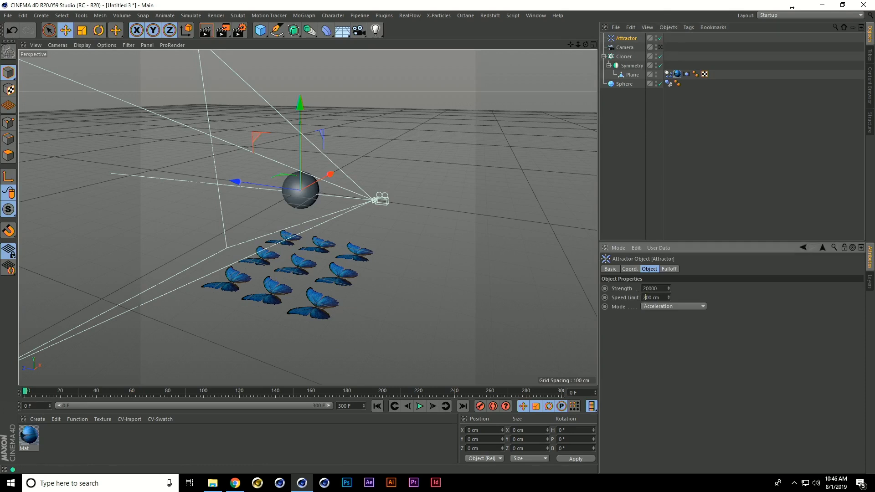
{"action": "left_click", "coordinate": [421, 408]}
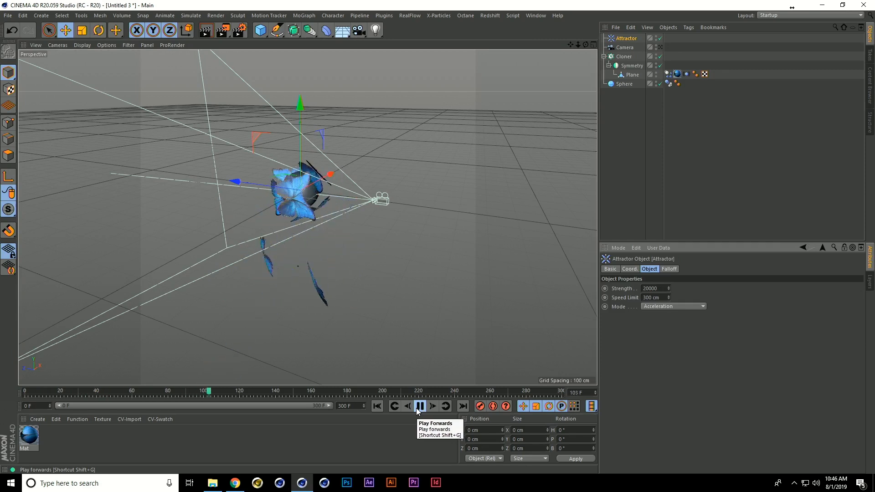
{"action": "left_click", "coordinate": [418, 407]}
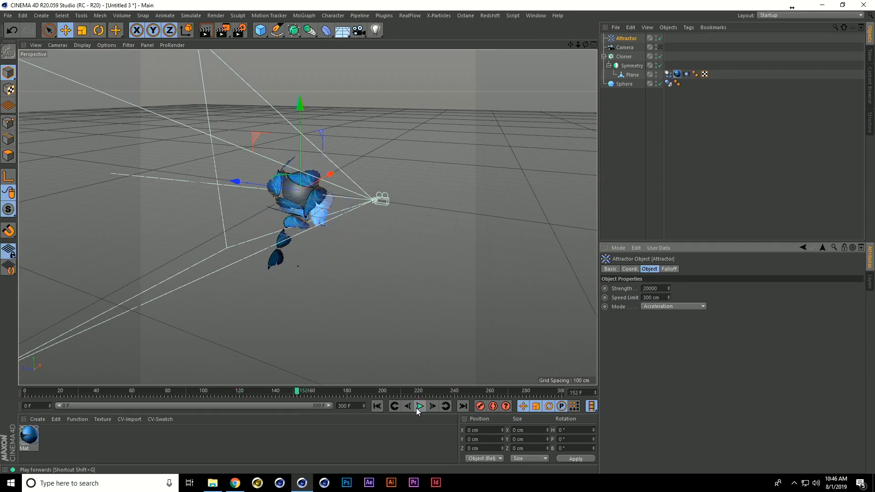
{"action": "left_click", "coordinate": [660, 48]}
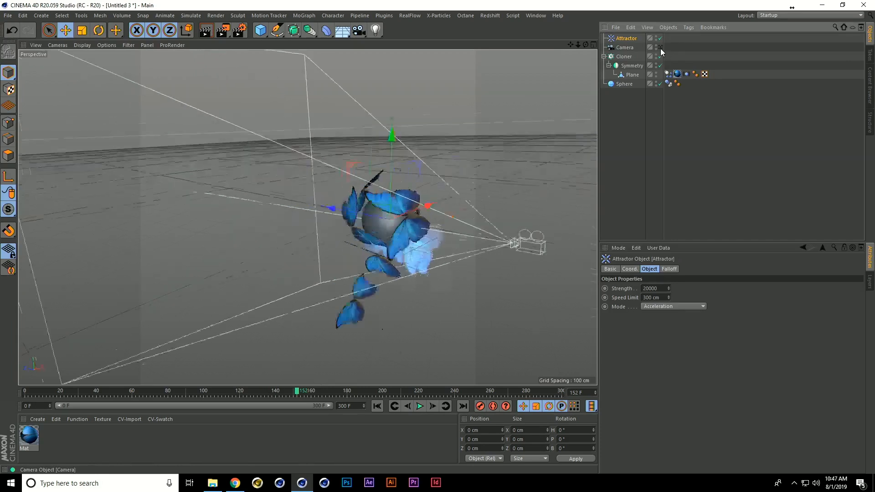
{"action": "left_click", "coordinate": [660, 48]}
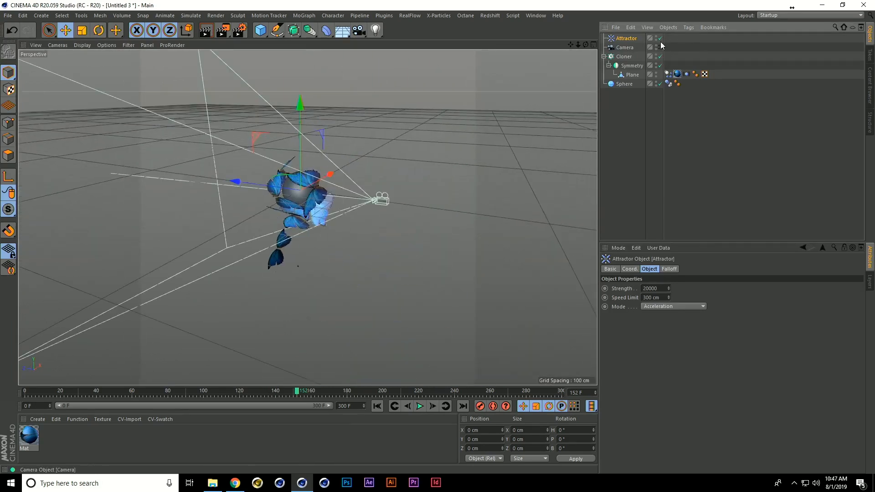
Create a new material with only the Luminance channel enabled, turning off Color and Reflectance.
{"action": "double_click", "coordinate": [88, 451]}
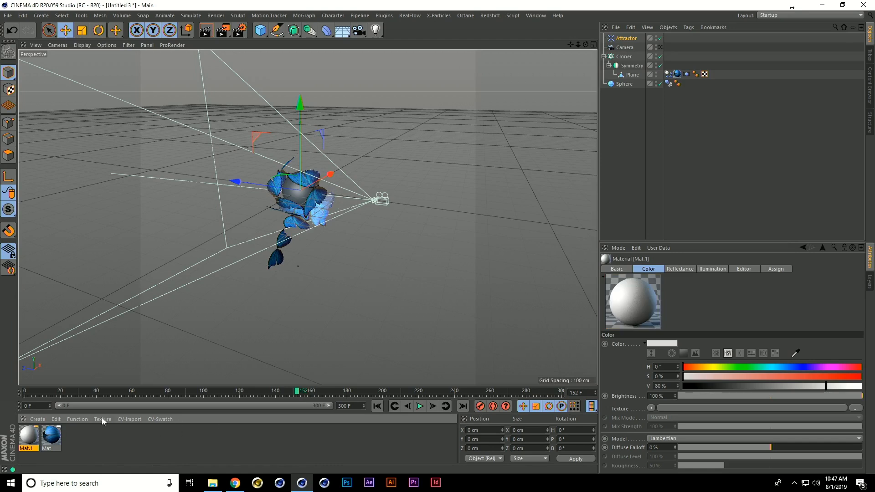
{"action": "double_click", "coordinate": [28, 437]}
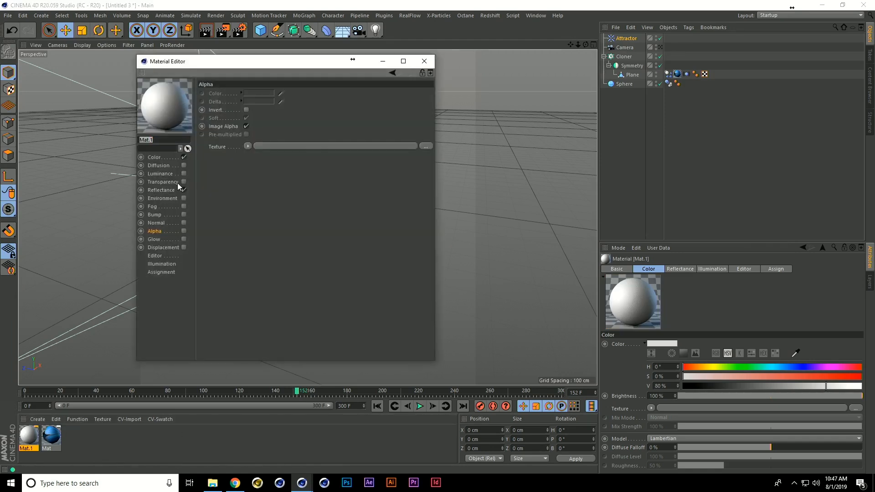
{"action": "left_click", "coordinate": [165, 158]}
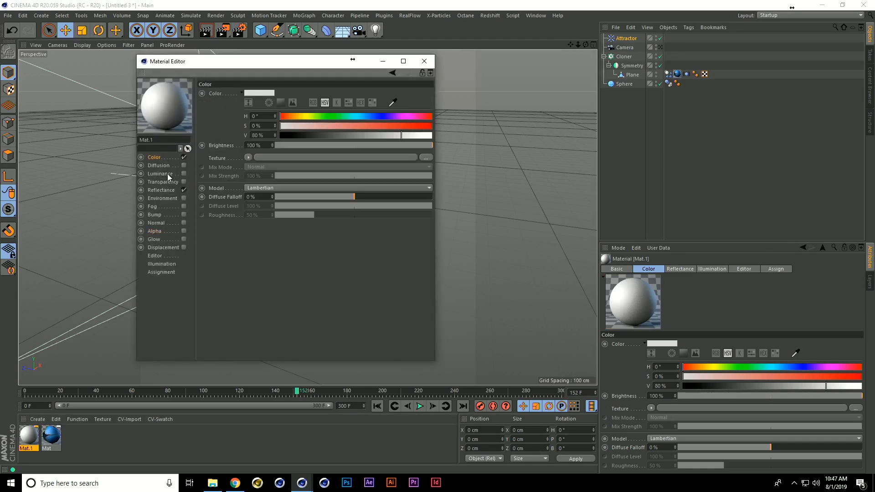
{"action": "left_click", "coordinate": [167, 174]}
{"action": "left_click", "coordinate": [184, 158]}
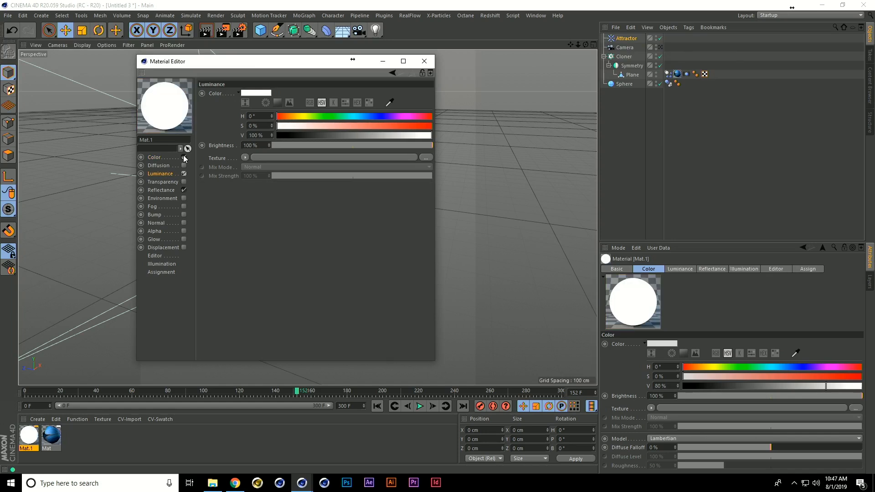
{"action": "left_click", "coordinate": [183, 191]}
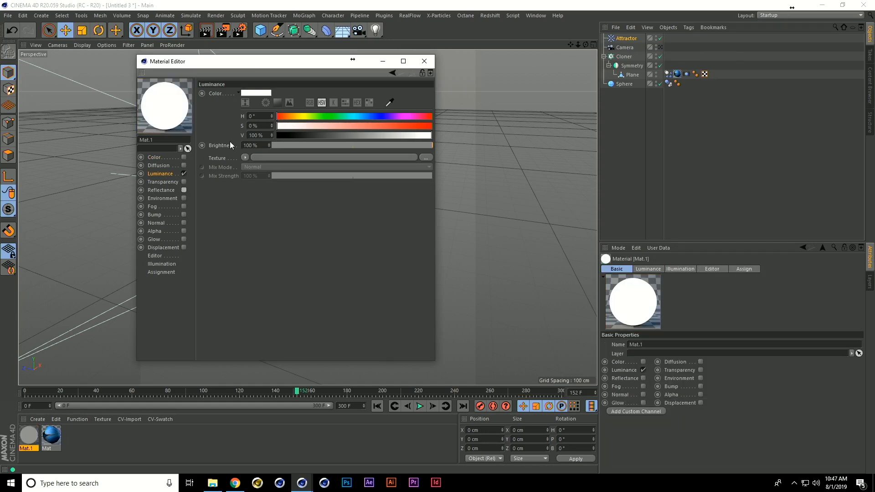
Set the new material's luminance colour to a fully saturated yellow and apply the material to the sphere.
{"action": "left_click_drag", "start_coordinate": [303, 116], "coordinate": [454, 130]}
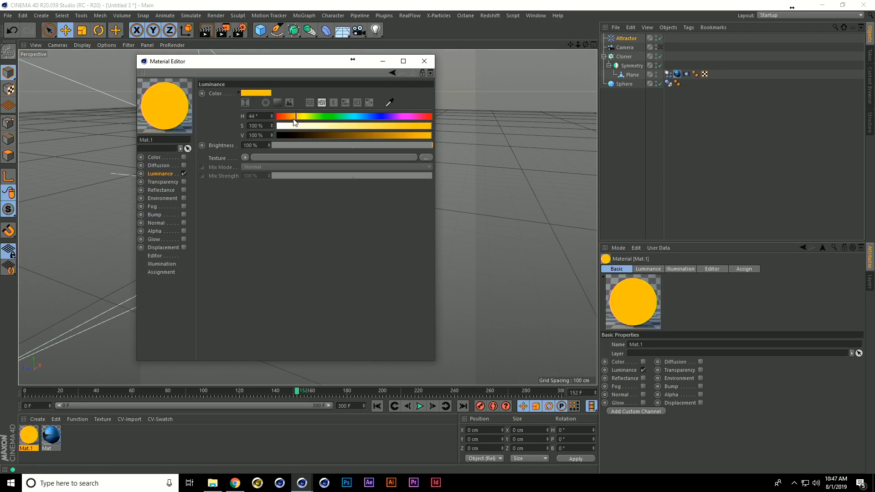
{"action": "left_click_drag", "start_coordinate": [295, 118], "coordinate": [294, 118]}
{"action": "left_click_drag", "start_coordinate": [269, 145], "coordinate": [274, 117]}
{"action": "left_click", "coordinate": [424, 60]}
{"action": "left_click_drag", "start_coordinate": [118, 388], "coordinate": [292, 189]}
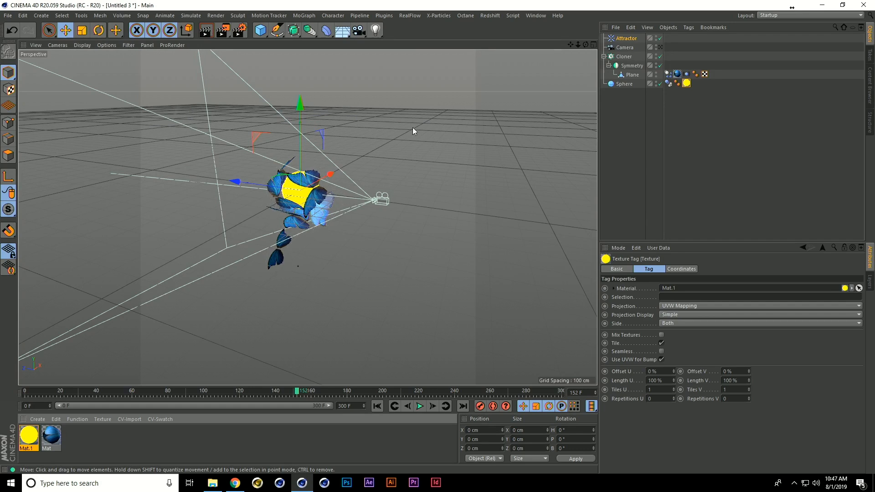
Look through the scene camera and test-render the current frame in the Picture Viewer.
{"action": "left_click", "coordinate": [660, 47]}
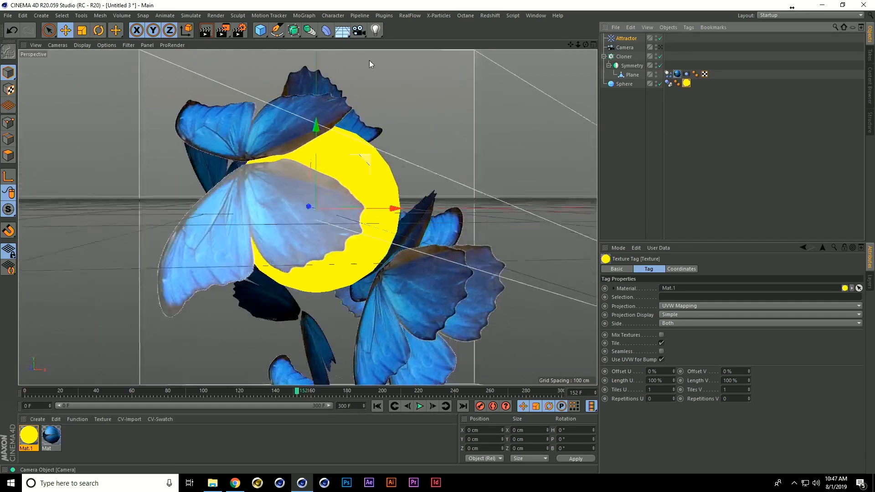
{"action": "key", "text": "shift+r"}
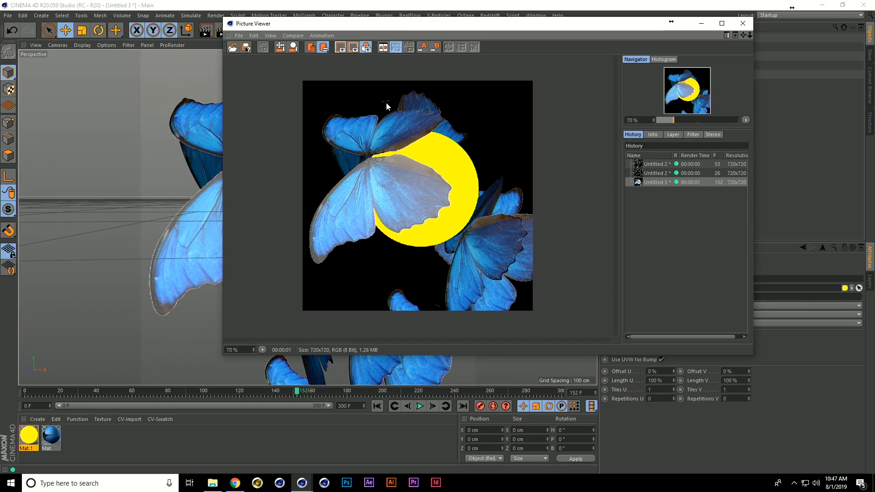
{"action": "left_click", "coordinate": [743, 23]}
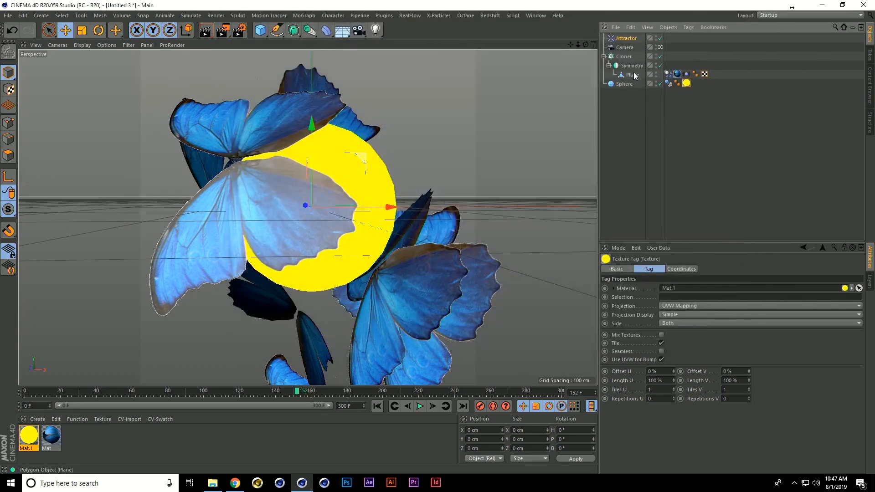
Disable Tile in the wing plane's texture tag and test-render the frame again to check the wing edges.
{"action": "left_click", "coordinate": [632, 75]}
{"action": "left_click", "coordinate": [677, 74]}
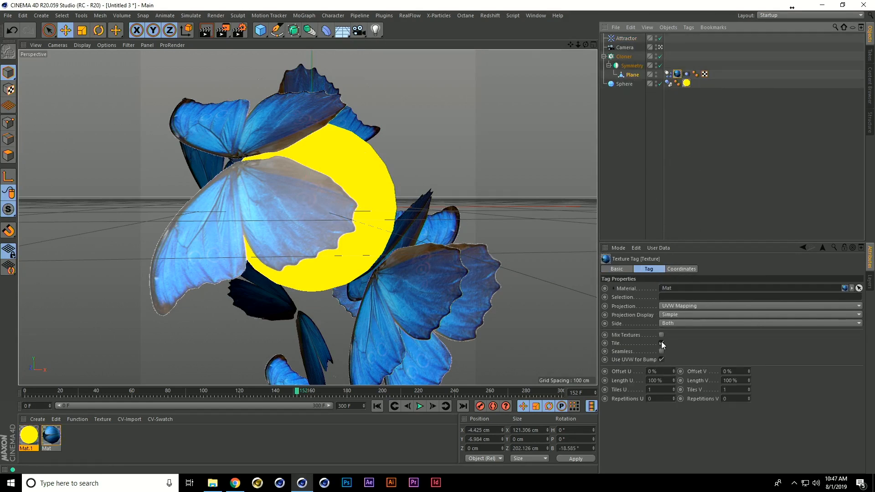
{"action": "left_click", "coordinate": [661, 343]}
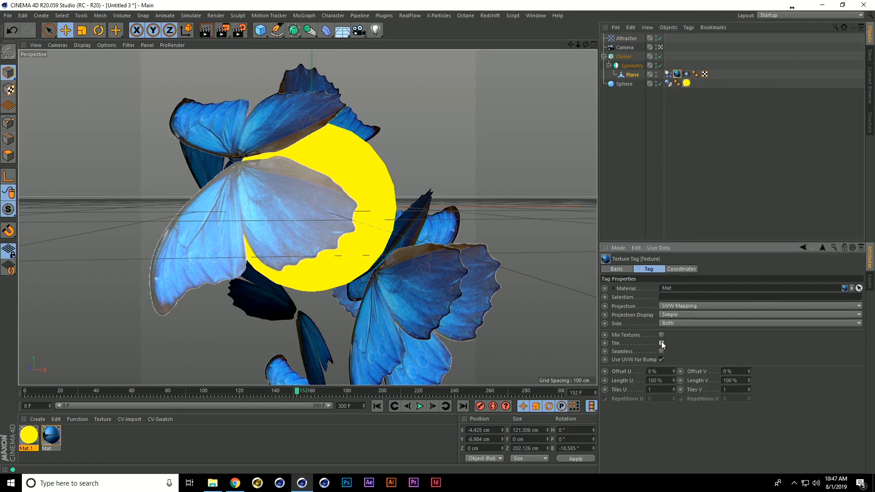
{"action": "left_click", "coordinate": [222, 30]}
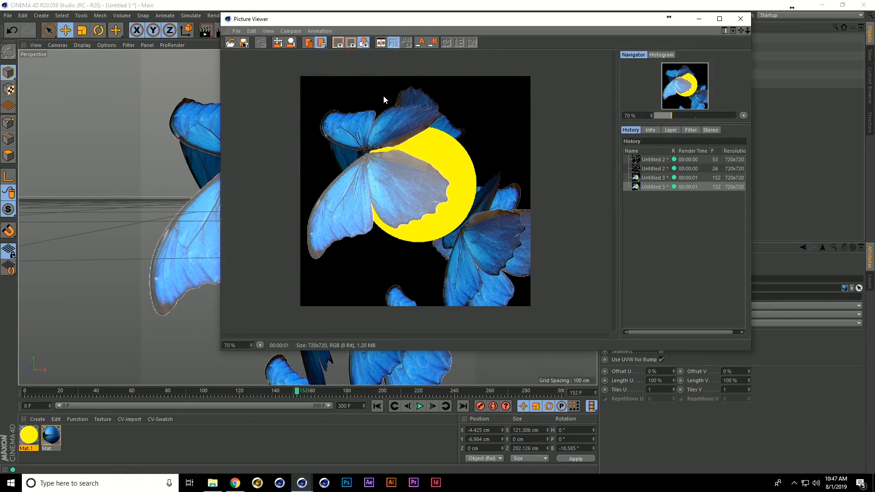
{"action": "left_click", "coordinate": [740, 19]}
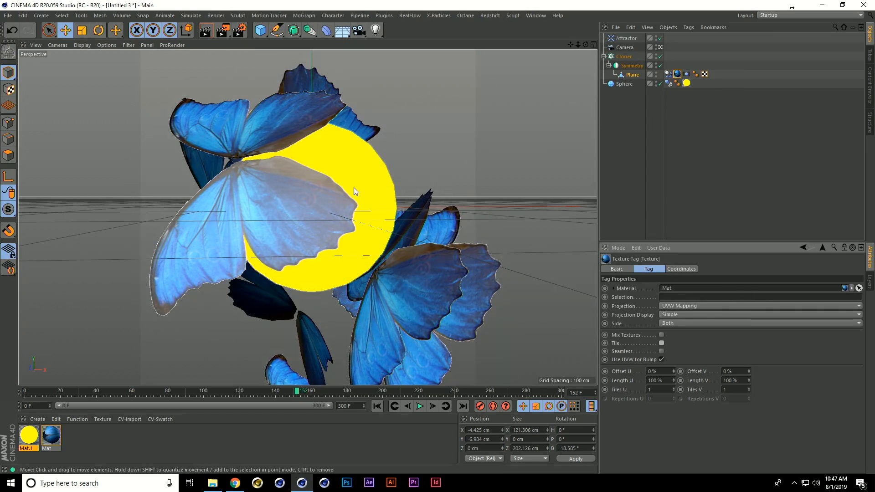
Add Global Illumination with the Interior - Preview preset to the render settings and test-render the current frame.
{"action": "left_click", "coordinate": [242, 29]}
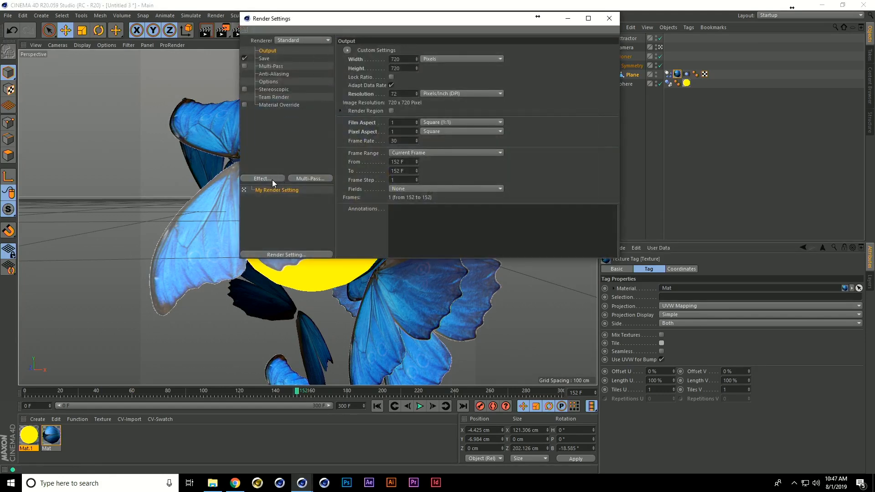
{"action": "left_click", "coordinate": [272, 179]}
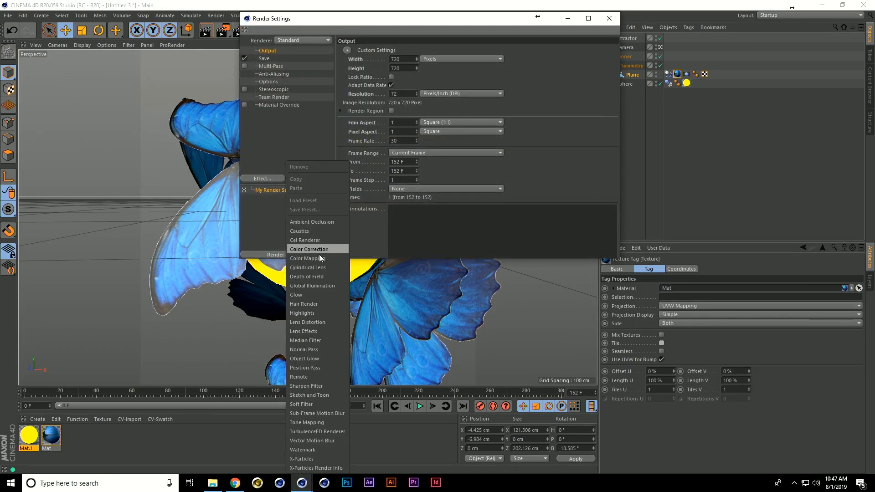
{"action": "left_click", "coordinate": [321, 286]}
{"action": "left_click", "coordinate": [415, 69]}
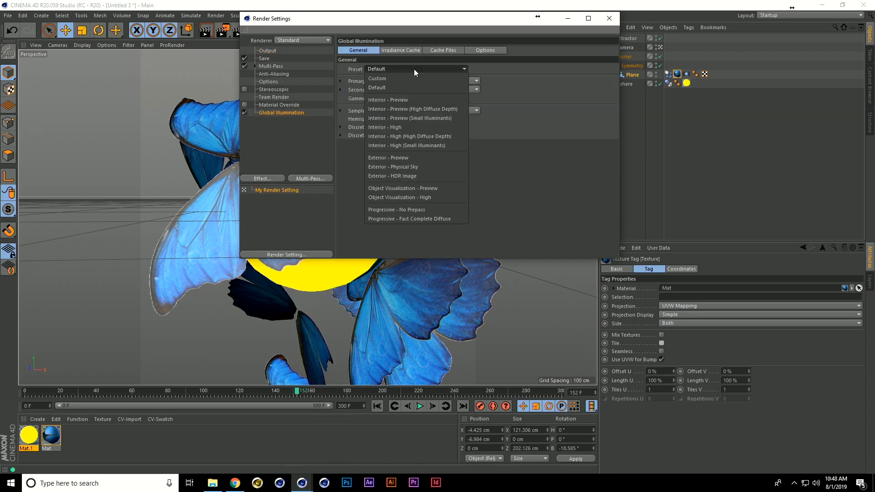
{"action": "left_click", "coordinate": [410, 100]}
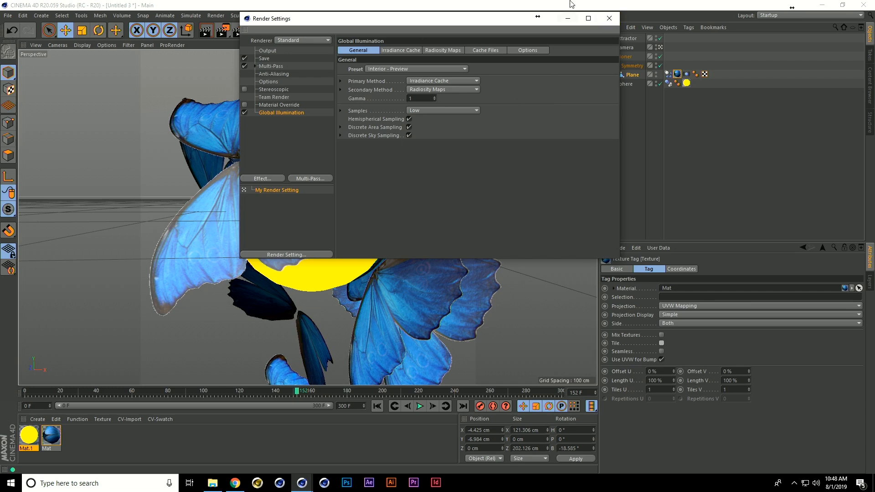
{"action": "left_click", "coordinate": [610, 19]}
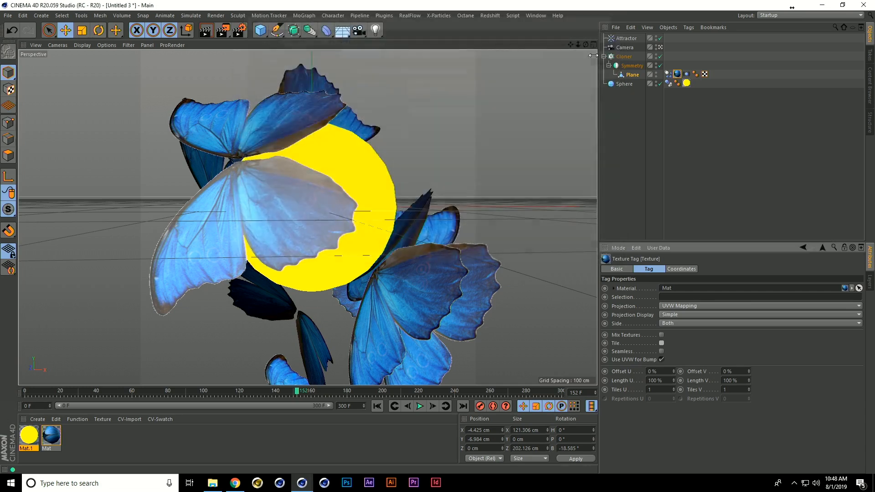
{"action": "left_click", "coordinate": [223, 32]}
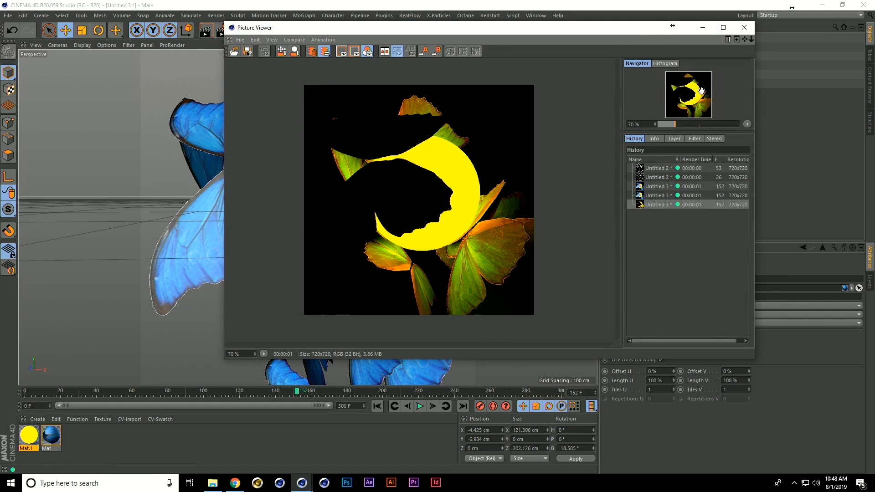
{"action": "left_click", "coordinate": [743, 29]}
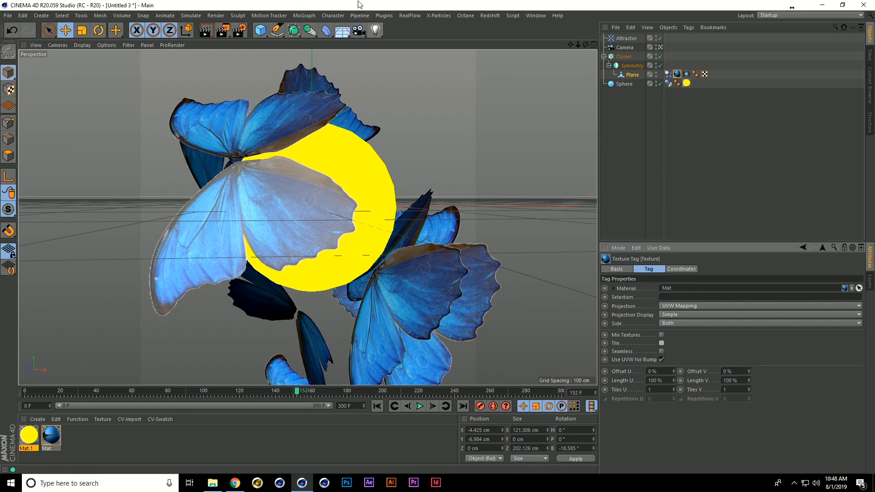
Add an HDRI Studio Rig to the scene and turn off its floor and background.
{"action": "left_click", "coordinate": [388, 17]}
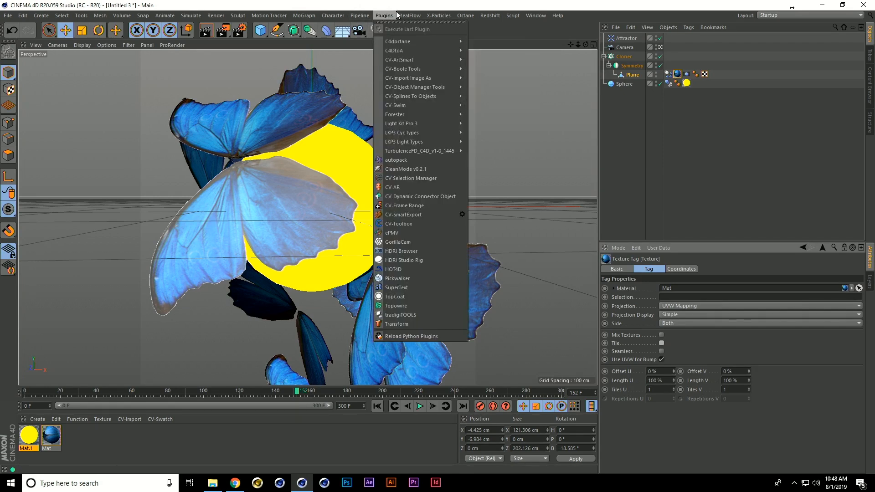
{"action": "left_click", "coordinate": [420, 261]}
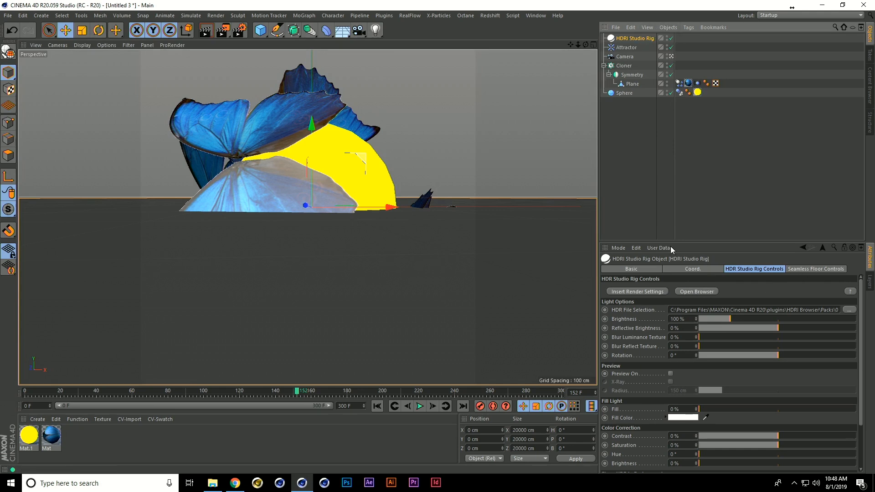
{"action": "left_click", "coordinate": [811, 269]}
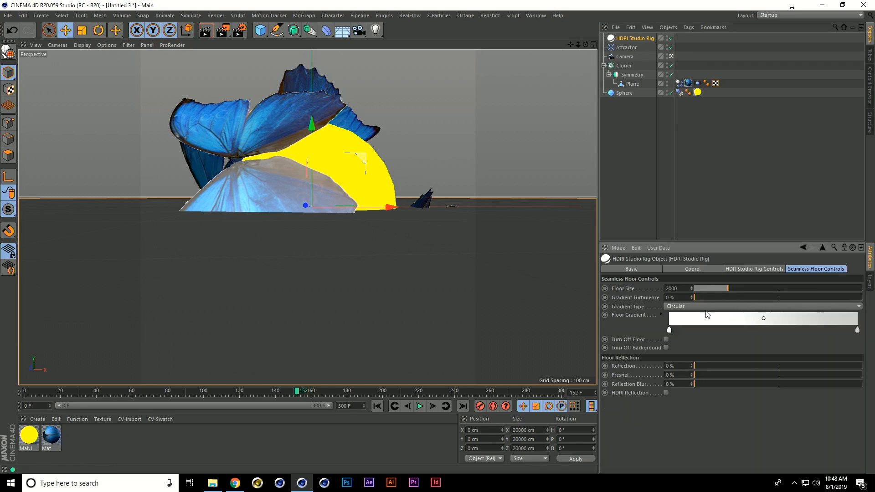
{"action": "left_click", "coordinate": [666, 340]}
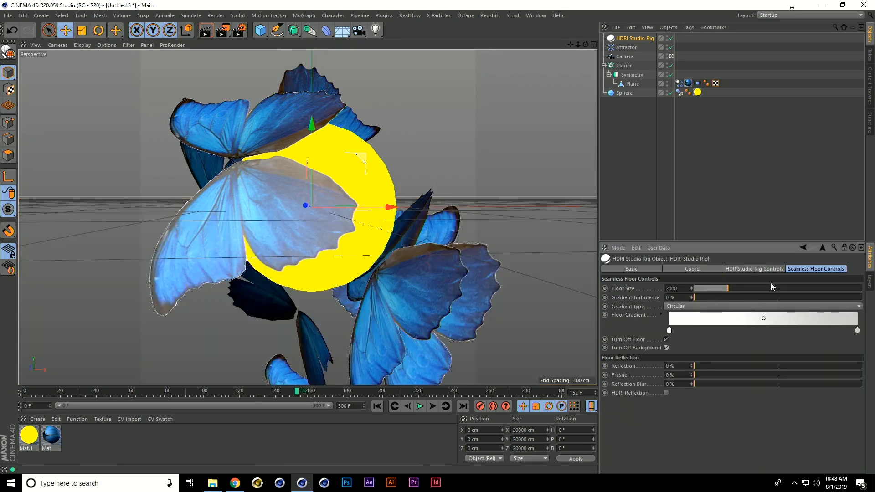
{"action": "left_click", "coordinate": [756, 270]}
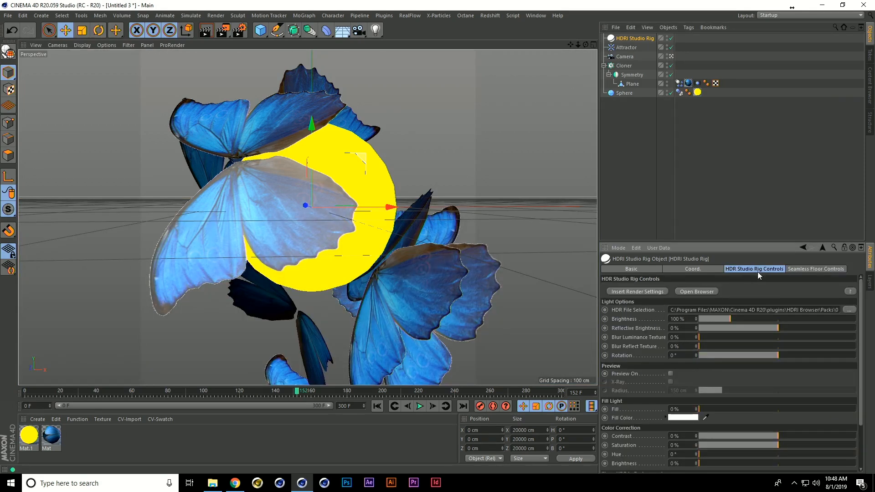
Test-render the frame with the HDRI lighting and compare it with the earlier render without the rig.
{"action": "left_click", "coordinate": [221, 31]}
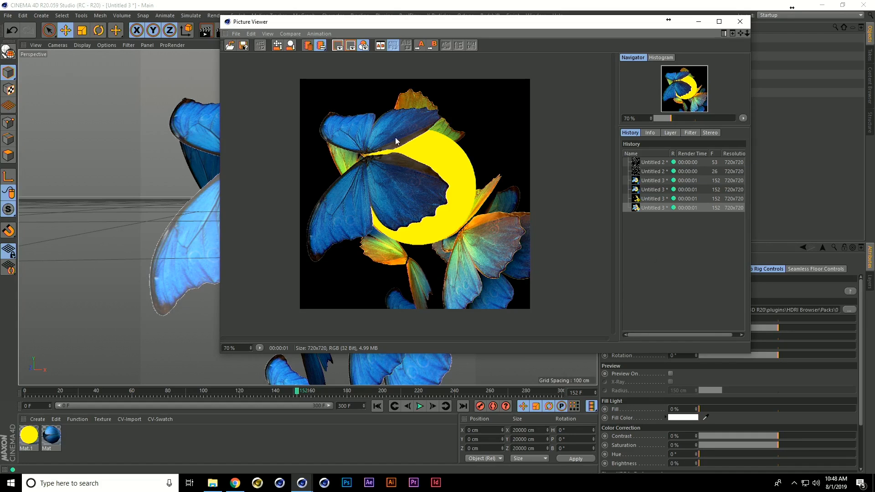
{"action": "left_click", "coordinate": [645, 199]}
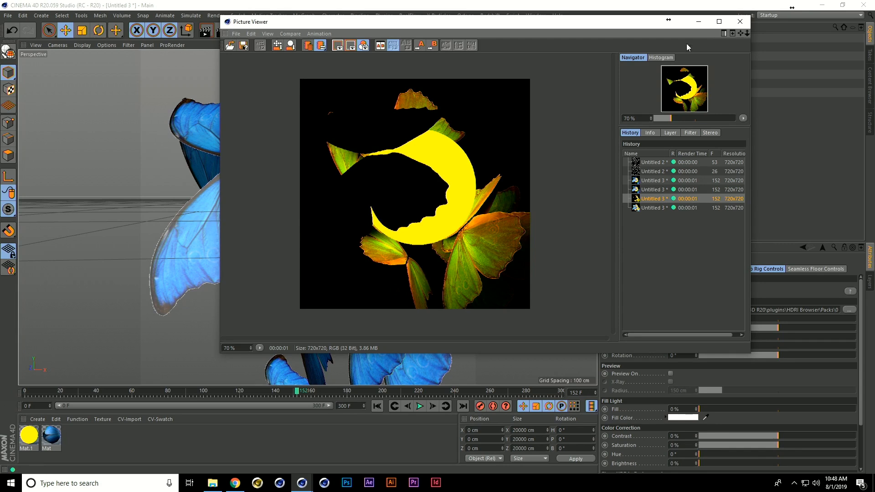
{"action": "left_click", "coordinate": [740, 21]}
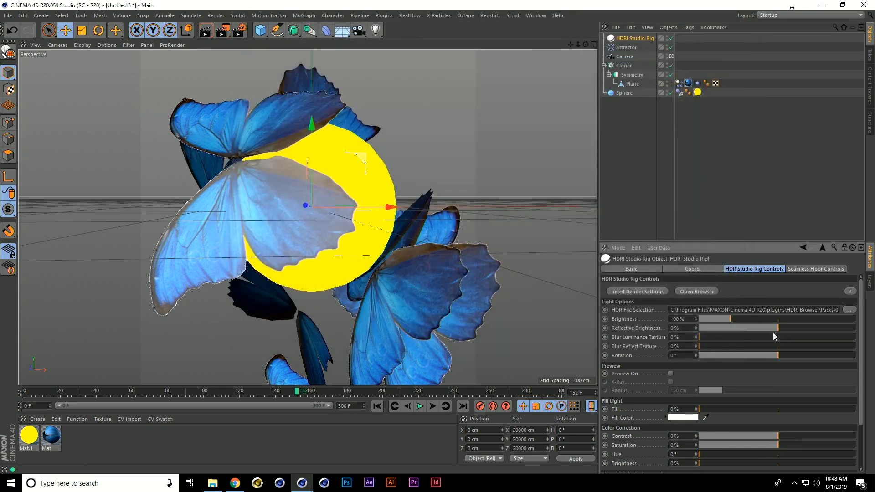
Load HMI.exr from the 01_Studio Basics pack into the HDRI Studio Rig and test-render the frame.
{"action": "left_click", "coordinate": [850, 309]}
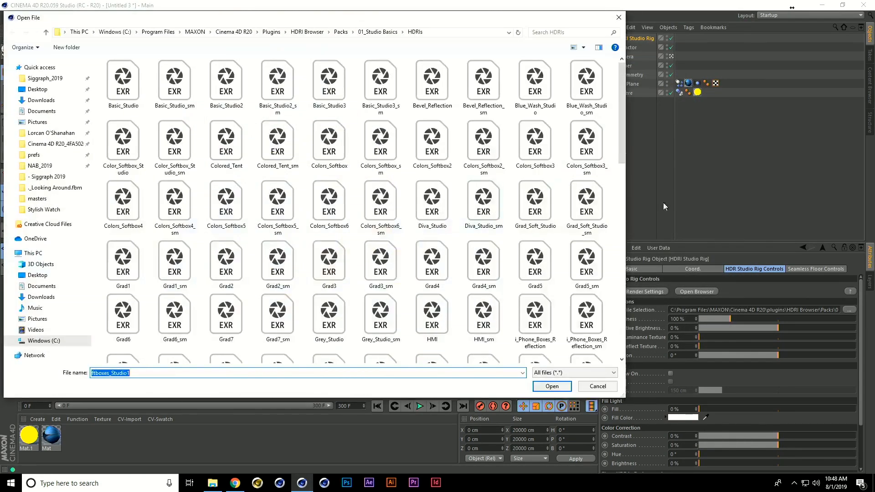
{"action": "left_click", "coordinate": [607, 390]}
{"action": "left_click", "coordinate": [714, 291]}
{"action": "scroll", "coordinate": [593, 294], "scroll_direction": "down", "scroll_amount": 3}
{"action": "scroll", "coordinate": [595, 293], "scroll_direction": "down", "scroll_amount": 3}
{"action": "left_click", "coordinate": [617, 205]}
{"action": "left_click", "coordinate": [681, 139]}
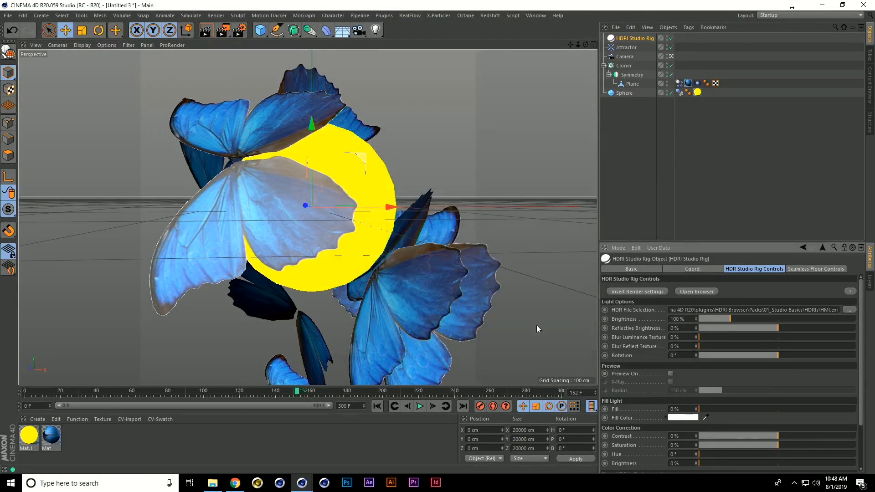
{"action": "left_click", "coordinate": [226, 35]}
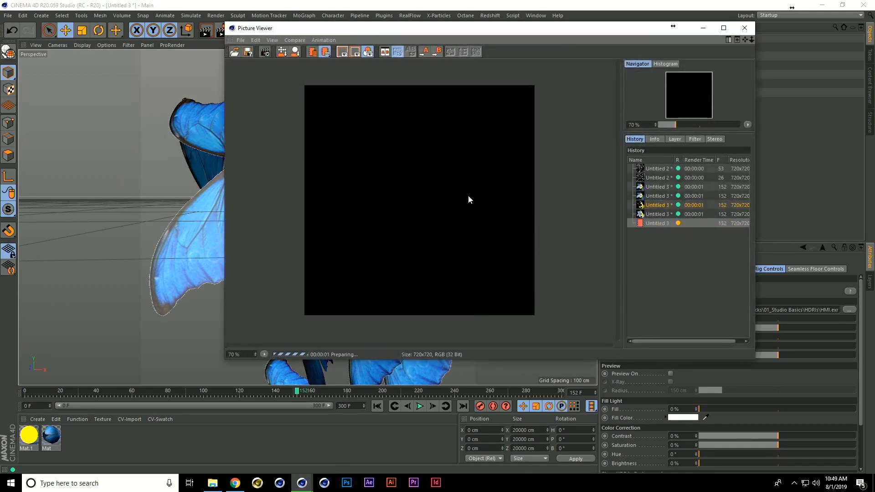
{"action": "left_click", "coordinate": [744, 28]}
Lower the HDRI Studio Rig's brightness to 32% and test-render the frame again.
{"action": "left_click", "coordinate": [709, 318]}
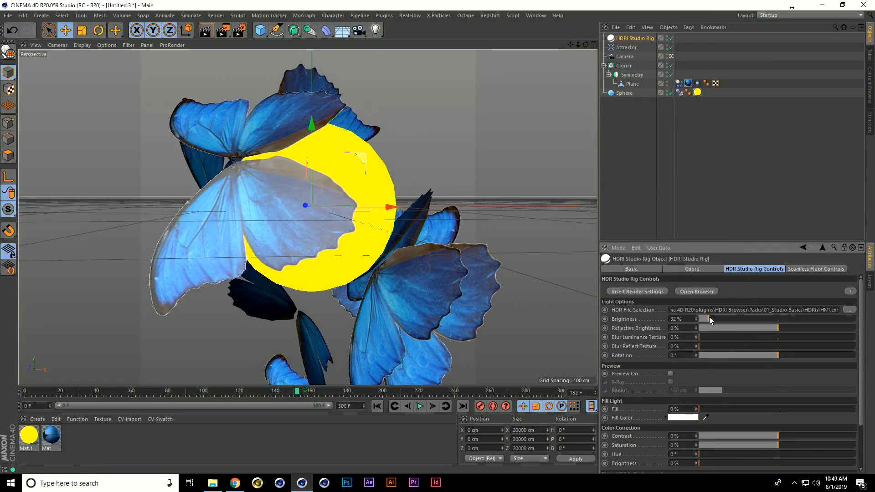
{"action": "left_click", "coordinate": [223, 32]}
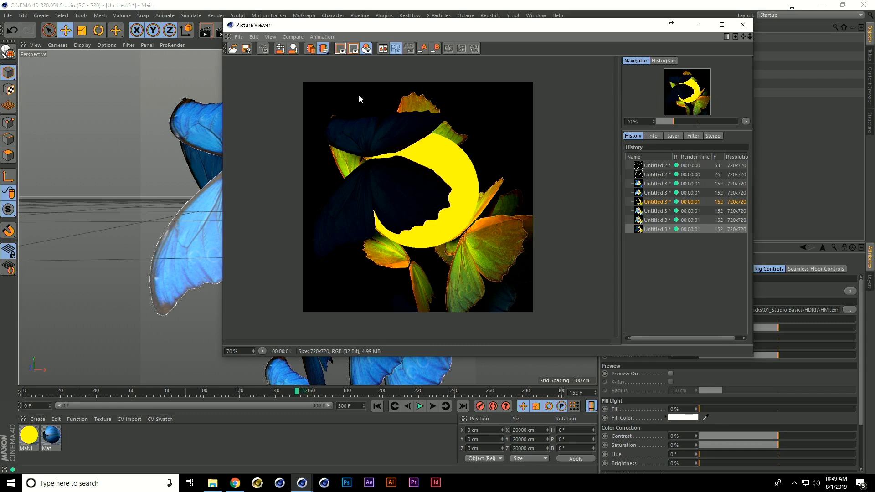
{"action": "left_click", "coordinate": [743, 24]}
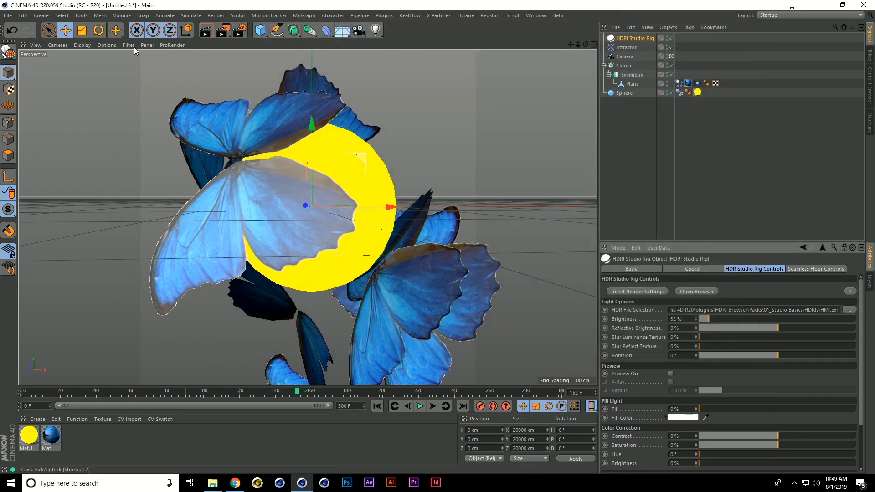
Enable Glow on the sphere's material, turn off Use Material Color and set the glow colour to yellow (H 58°, S 100%, V 100%).
{"action": "double_click", "coordinate": [28, 435]}
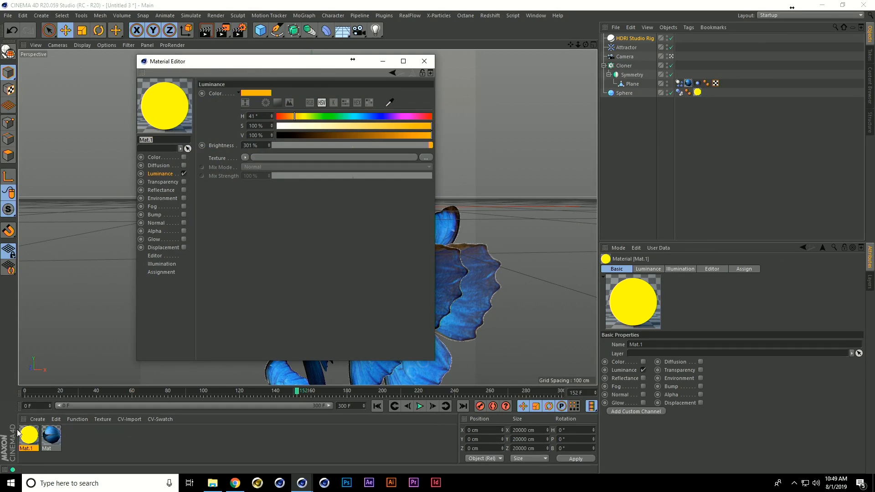
{"action": "left_click", "coordinate": [183, 239]}
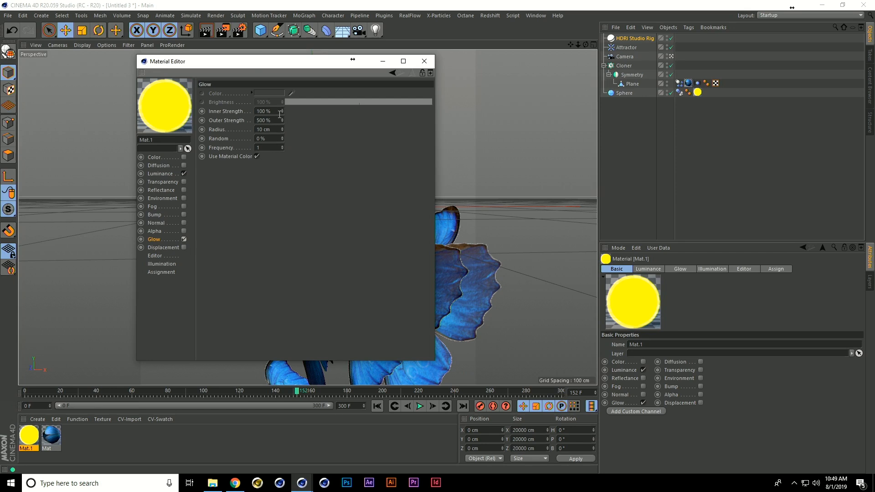
{"action": "left_click", "coordinate": [257, 156]}
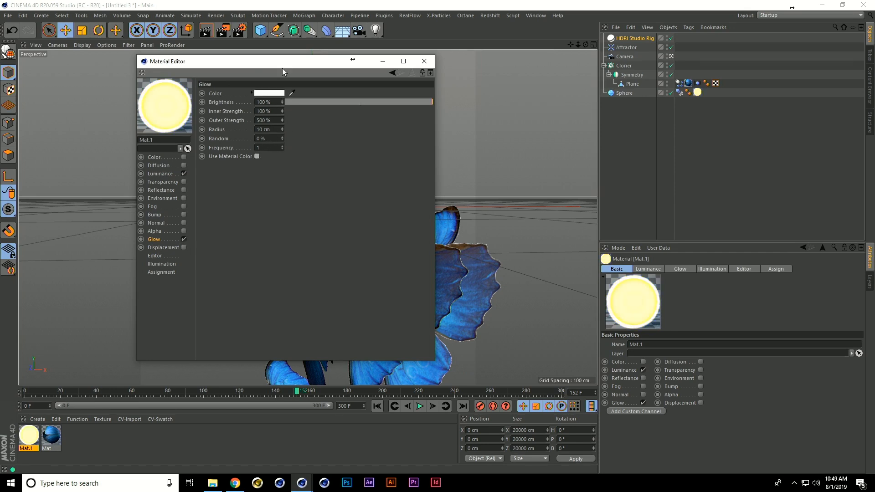
{"action": "left_click", "coordinate": [273, 94]}
{"action": "left_click_drag", "start_coordinate": [247, 93], "coordinate": [367, 103]}
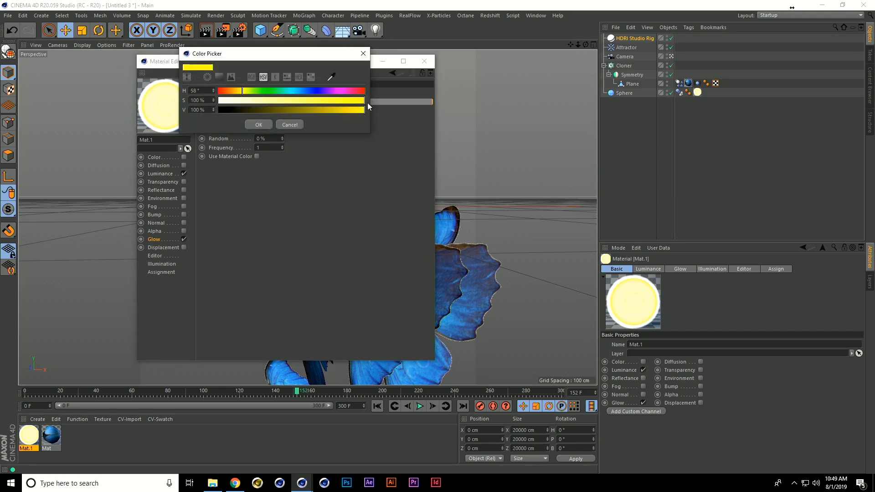
{"action": "left_click", "coordinate": [259, 125]}
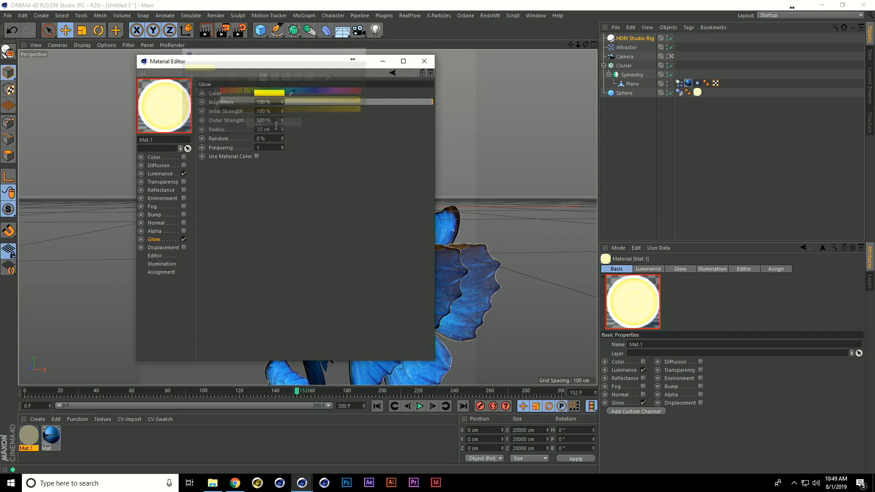
Set the material's glow to 30% outer strength, 20% inner strength and a 100 cm radius.
{"action": "left_click", "coordinate": [278, 119]}
{"action": "type", "text": "1"}
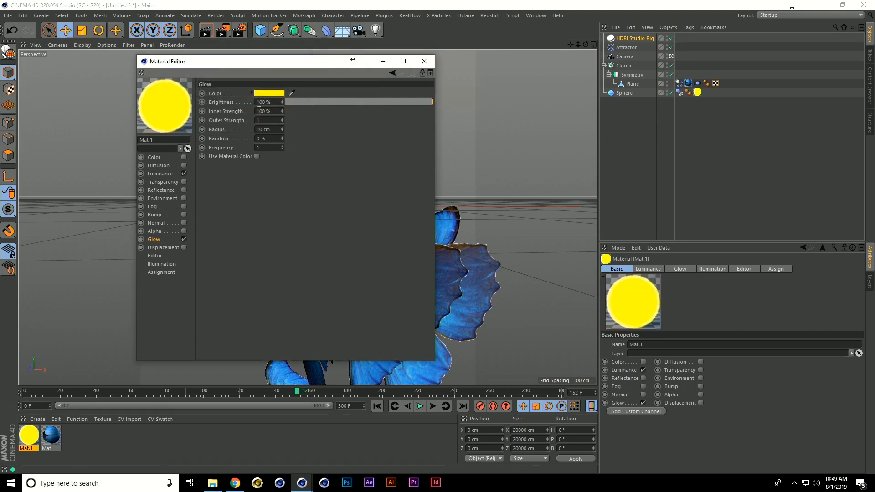
{"action": "type", "text": "0"}
{"action": "key", "text": "Return"}
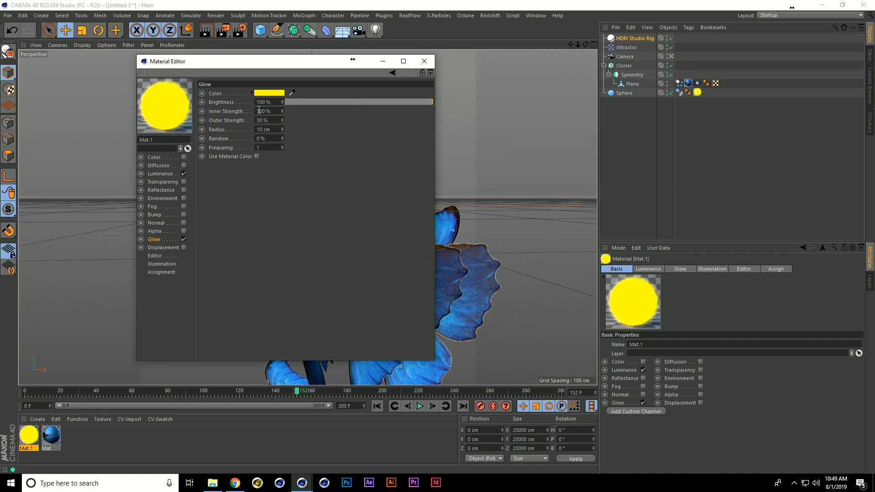
{"action": "left_click", "coordinate": [277, 111]}
{"action": "type", "text": "20"}
{"action": "key", "text": "Return"}
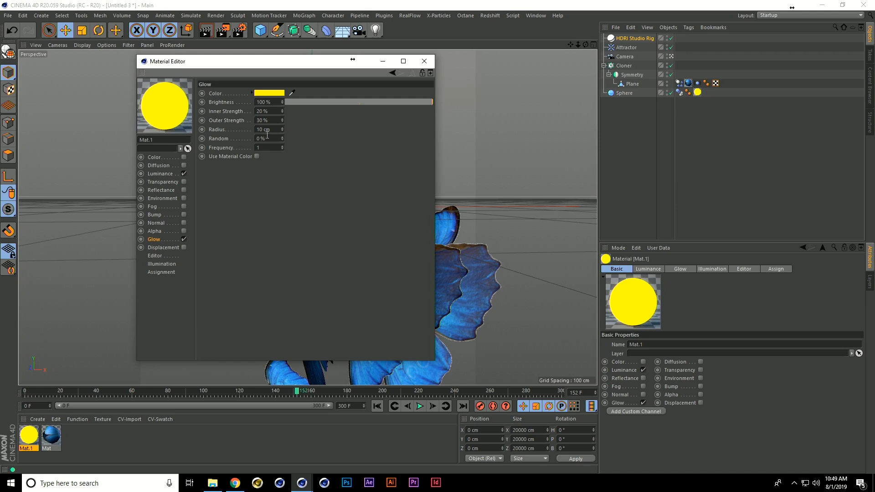
{"action": "left_click", "coordinate": [272, 129]}
{"action": "type", "text": "100"}
{"action": "key", "text": "Return"}
{"action": "left_click", "coordinate": [424, 61]}
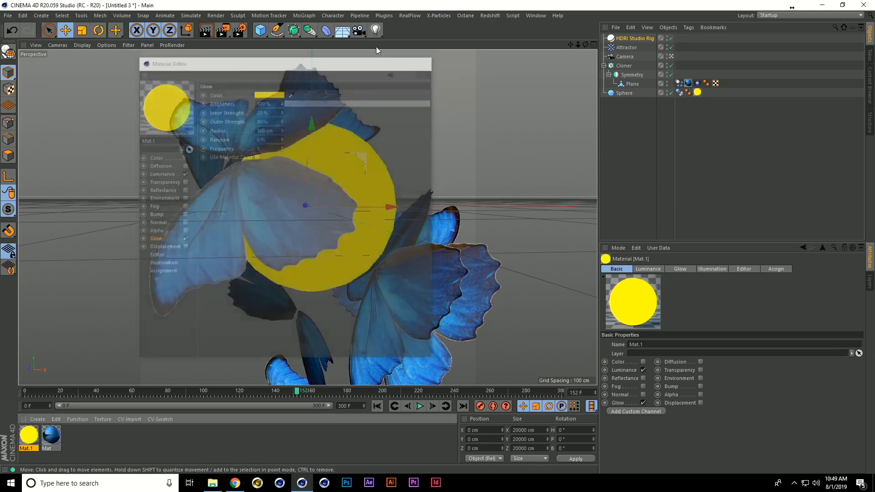
Test-render the current frame to check the sphere's material glow.
{"action": "left_click", "coordinate": [223, 30]}
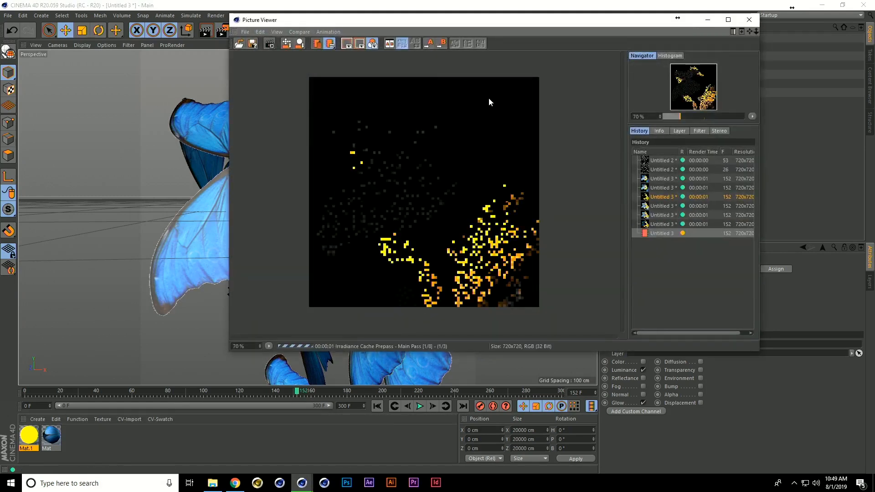
{"action": "left_click", "coordinate": [654, 231]}
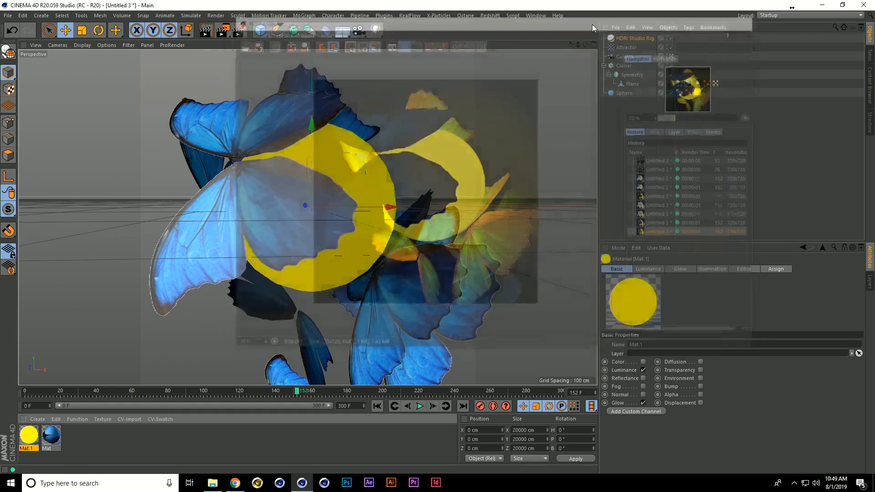
{"action": "left_click", "coordinate": [749, 20]}
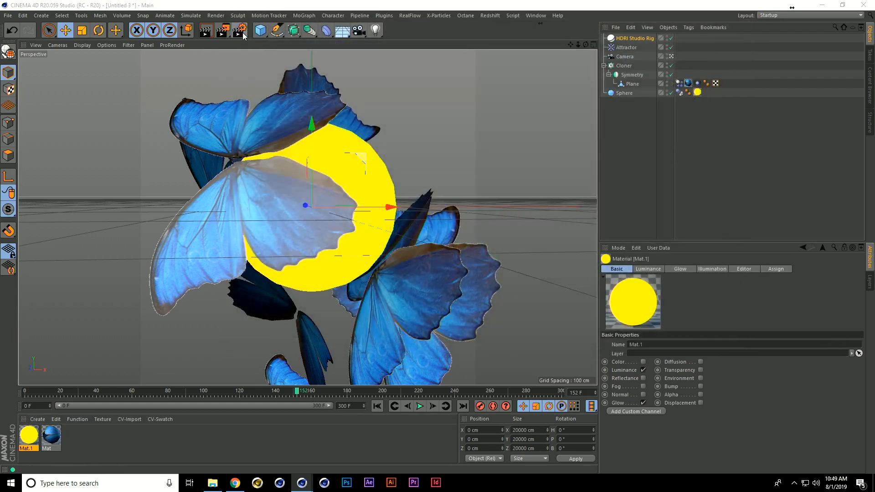
Add the Glow effect to the render settings with its default values and test-render the frame.
{"action": "left_click", "coordinate": [240, 31]}
{"action": "left_click", "coordinate": [266, 185]}
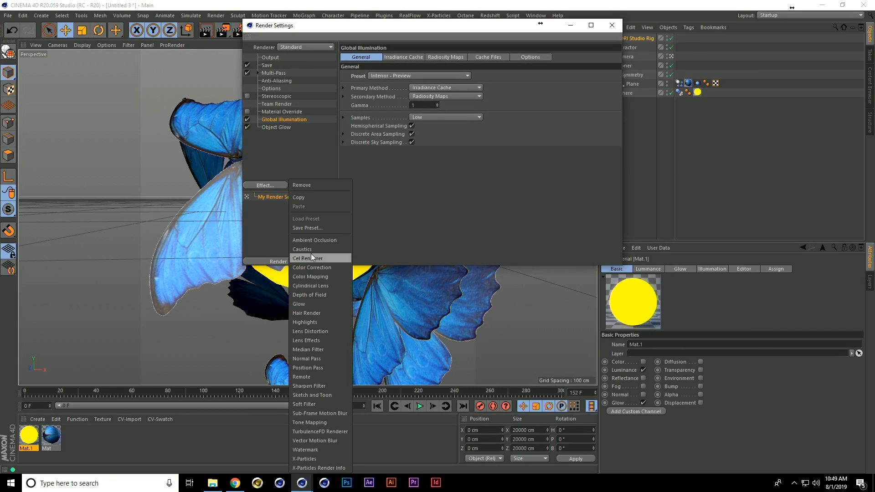
{"action": "left_click", "coordinate": [304, 304]}
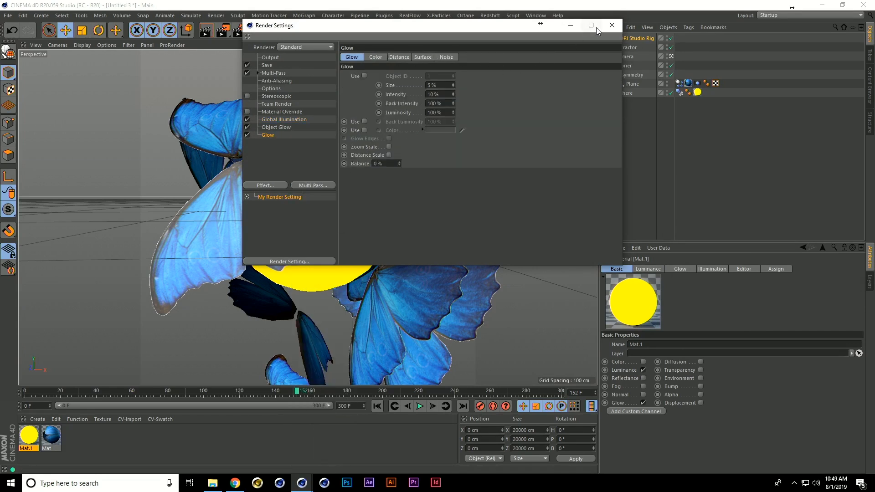
{"action": "left_click", "coordinate": [612, 25]}
{"action": "left_click", "coordinate": [223, 31]}
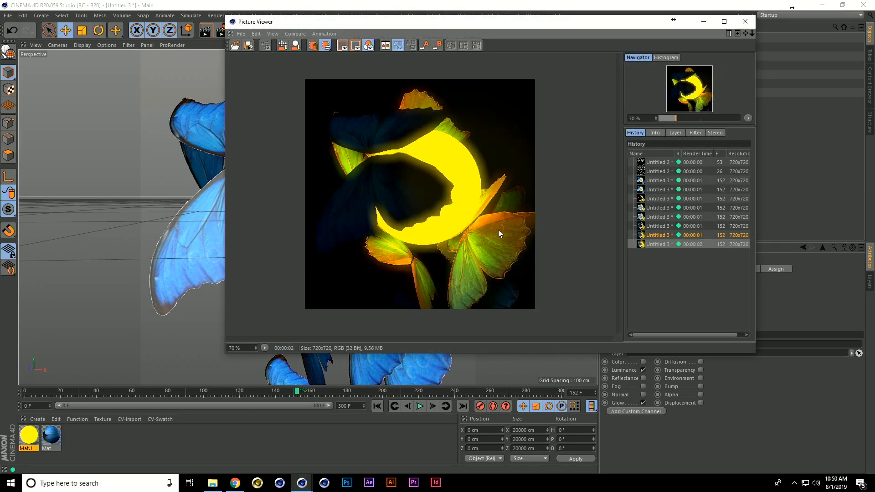
{"action": "left_click", "coordinate": [744, 22]}
Disable the Glow effect in the render settings while keeping Object Glow active.
{"action": "left_click", "coordinate": [237, 32]}
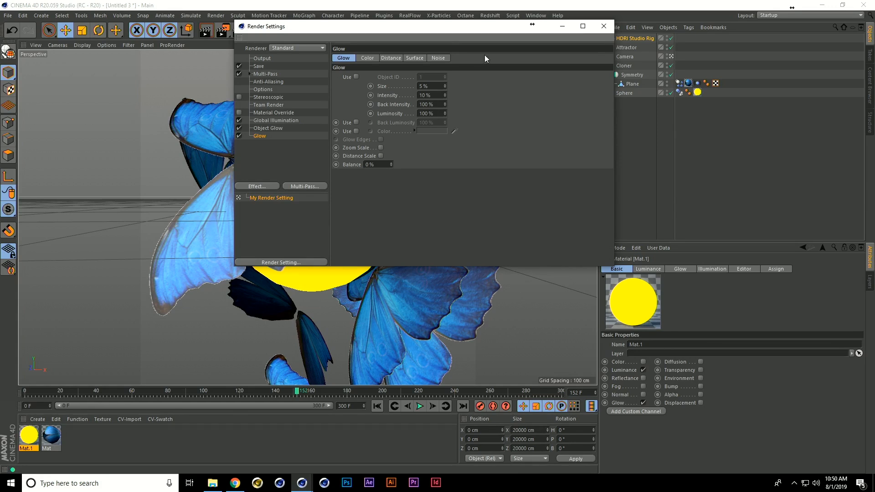
{"action": "left_click", "coordinate": [239, 136]}
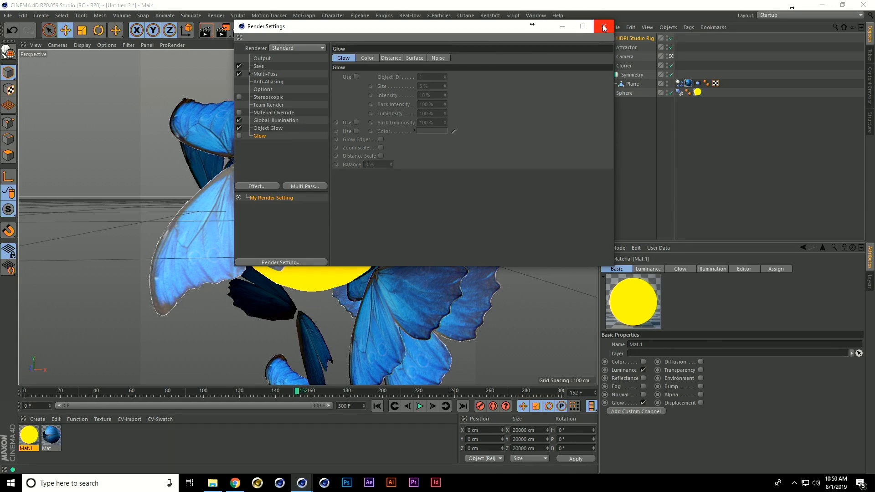
{"action": "left_click", "coordinate": [603, 29]}
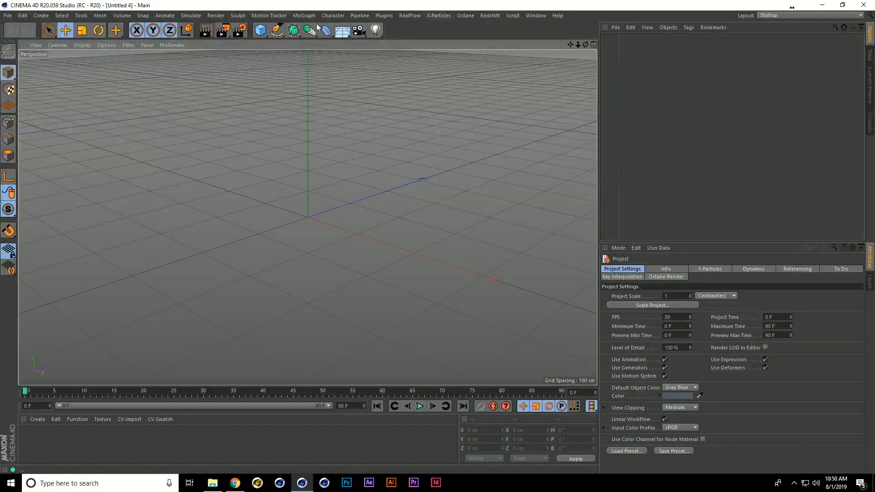
Add a capsule and lay it down along the Z axis with a 90° pitch rotation.
{"action": "left_click", "coordinate": [260, 30]}
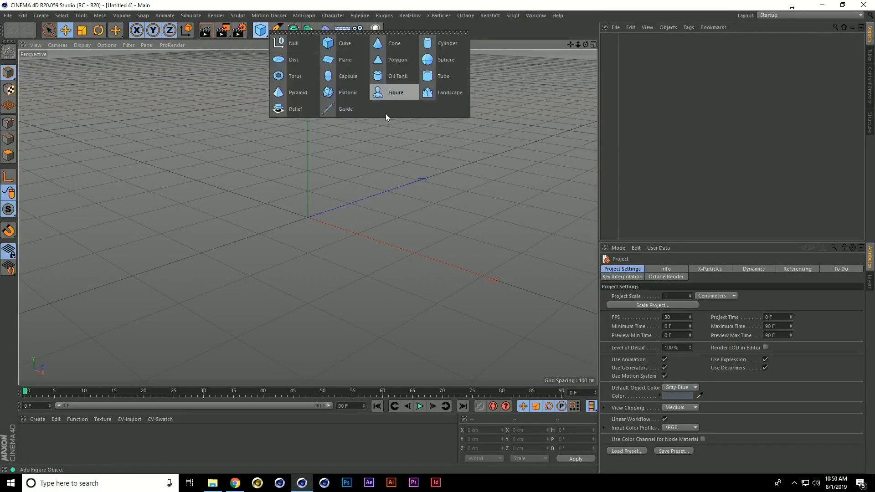
{"action": "left_click", "coordinate": [350, 74]}
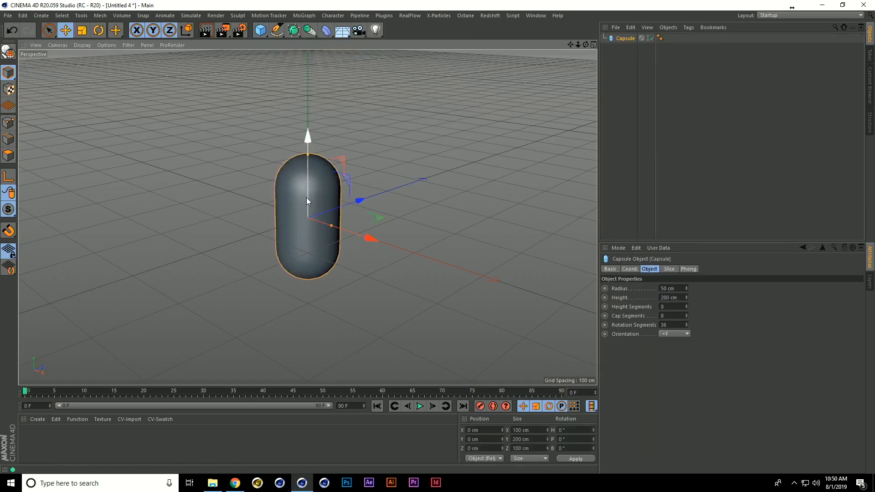
{"action": "key", "text": "r"}
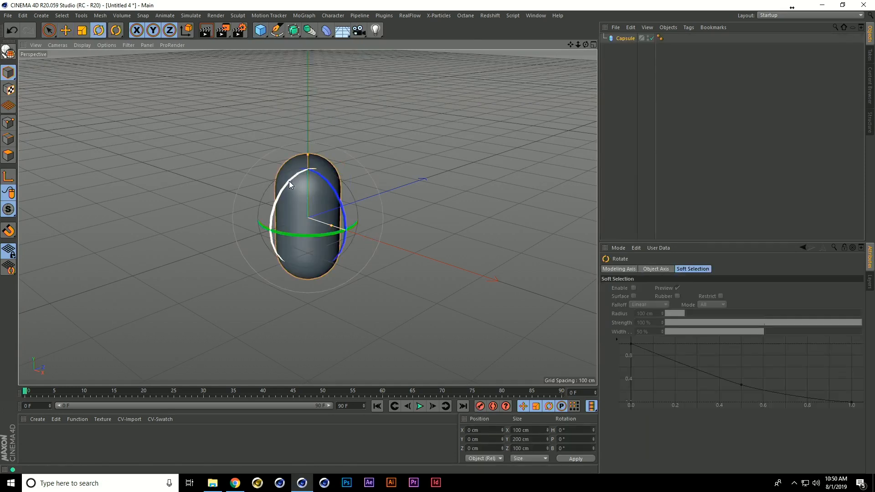
{"action": "left_click_drag", "start_coordinate": [290, 182], "coordinate": [229, 311]}
Resize the capsule to a slim rod with a radius of about 3 cm and a height of about 51 cm.
{"action": "scroll", "coordinate": [308, 226], "scroll_direction": "up", "scroll_amount": 3}
{"action": "left_click_drag", "start_coordinate": [343, 224], "coordinate": [312, 208]}
{"action": "left_click_drag", "start_coordinate": [235, 238], "coordinate": [318, 219]}
{"action": "scroll", "coordinate": [315, 219], "scroll_direction": "up", "scroll_amount": 10}
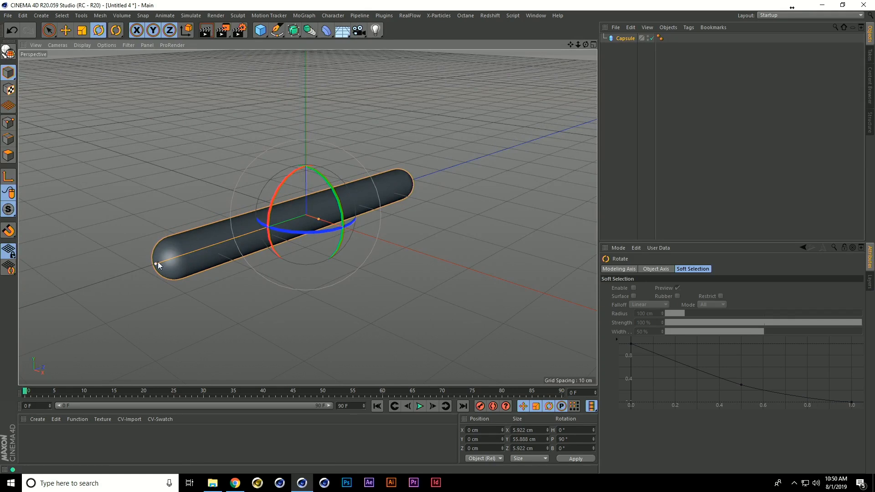
{"action": "left_click_drag", "start_coordinate": [158, 263], "coordinate": [170, 261]}
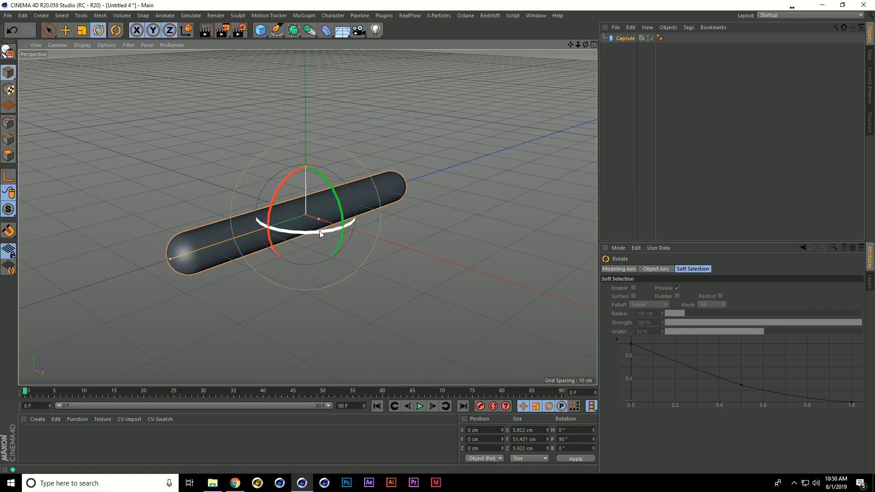
Duplicate the capsule to about -11.7 cm on Z and resize the copy to about 4.7 cm radius and 41 cm height.
{"action": "left_click_drag", "start_coordinate": [319, 230], "coordinate": [261, 242], "text": "alt"}
{"action": "key", "text": "e"}
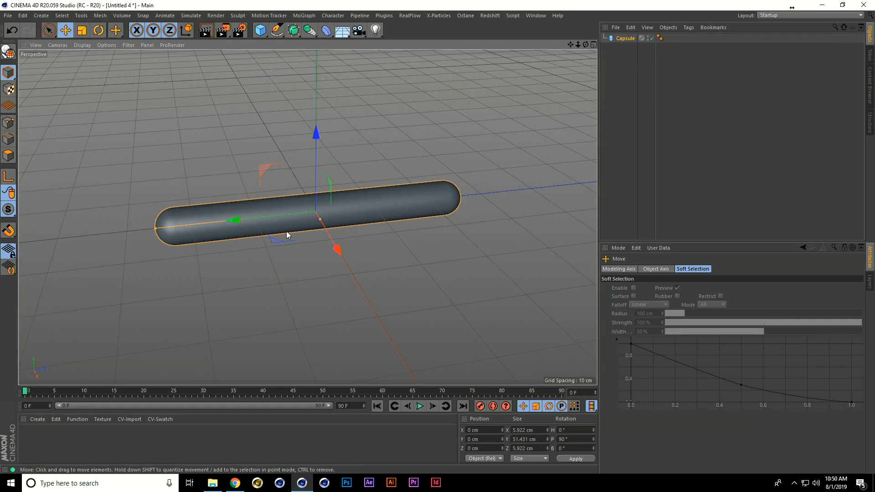
{"action": "left_click_drag", "start_coordinate": [273, 214], "coordinate": [249, 232]}
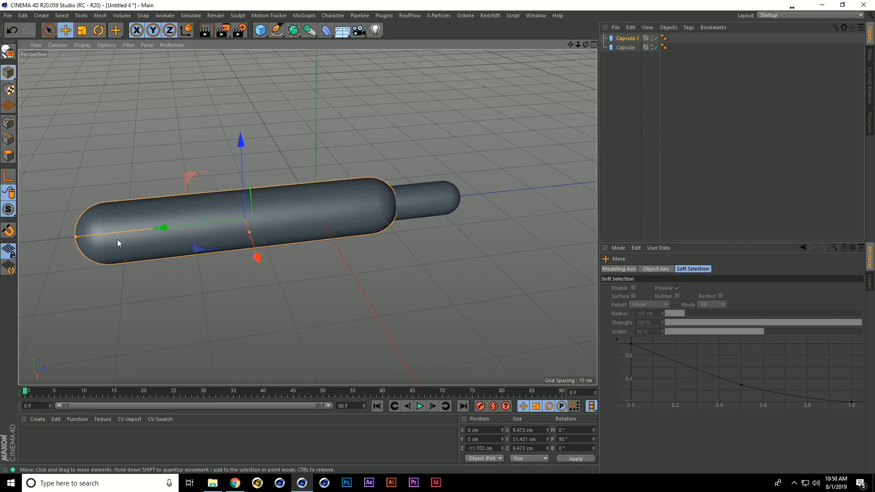
{"action": "left_click_drag", "start_coordinate": [75, 239], "coordinate": [111, 234]}
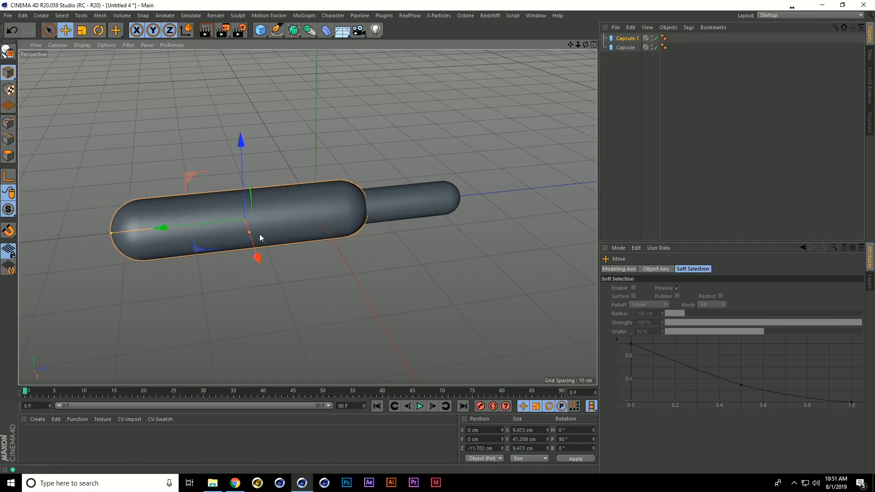
Add a sphere scaled to a 5.5 cm radius and place it at the thick capsule's free end, at about -32.4 cm on Z.
{"action": "left_click", "coordinate": [261, 30]}
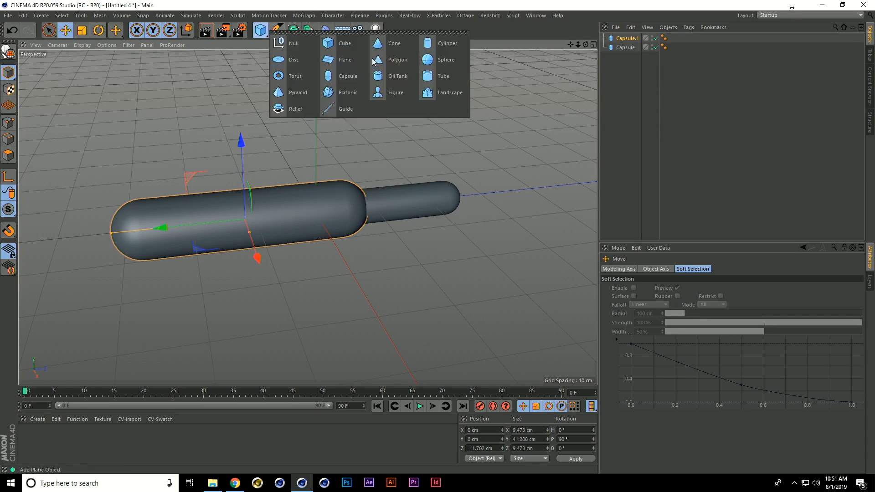
{"action": "left_click", "coordinate": [423, 56]}
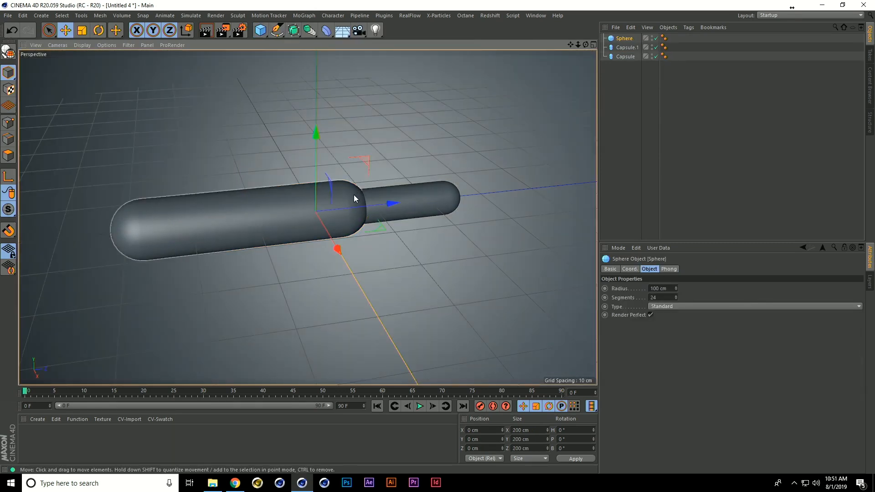
{"action": "key", "text": "t"}
{"action": "left_click_drag", "start_coordinate": [422, 174], "coordinate": [97, 205]}
{"action": "key", "text": "e"}
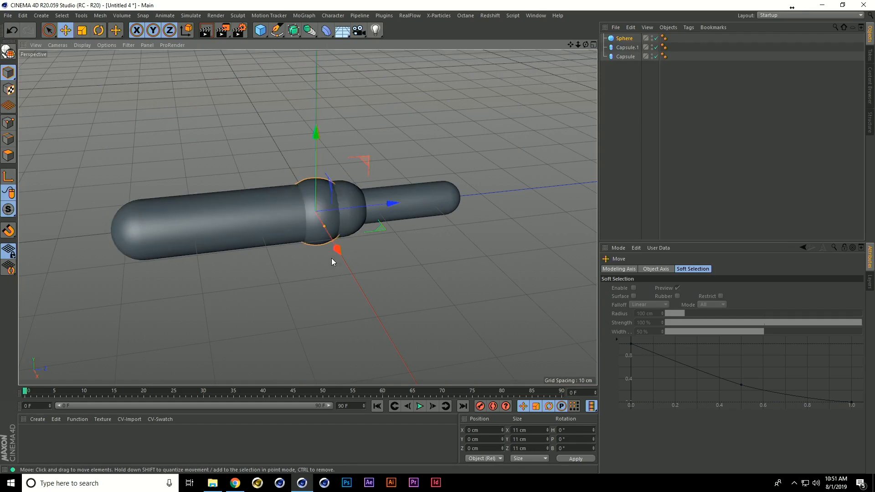
{"action": "left_click_drag", "start_coordinate": [378, 199], "coordinate": [136, 185]}
{"action": "key", "text": "ctrl+z"}
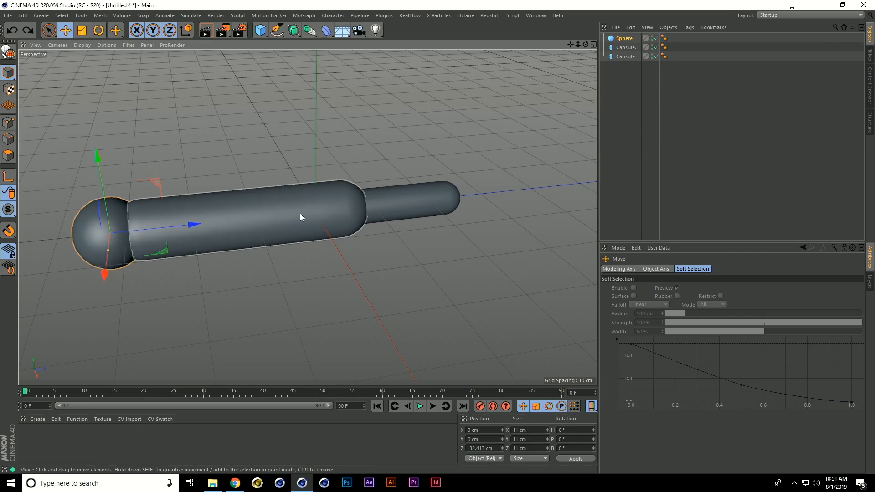
Add a Boole object to the scene.
{"action": "left_click_drag", "start_coordinate": [203, 200], "coordinate": [119, 171], "text": "alt"}
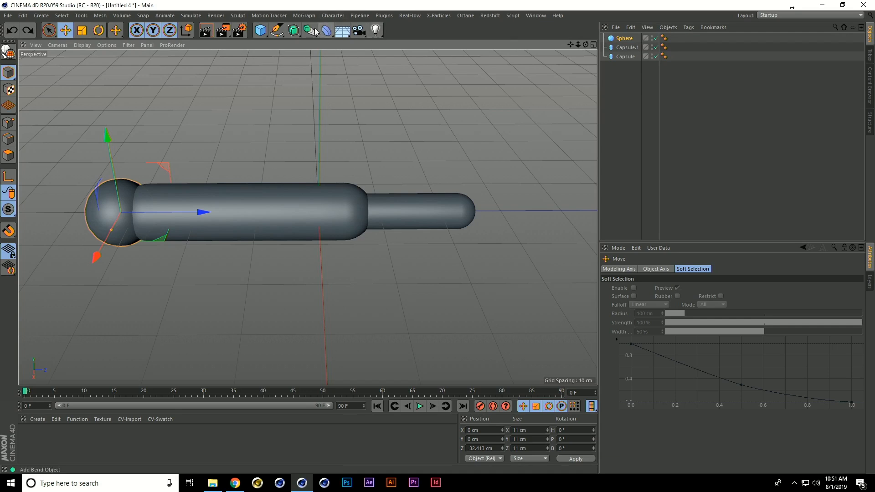
{"action": "left_click", "coordinate": [295, 34]}
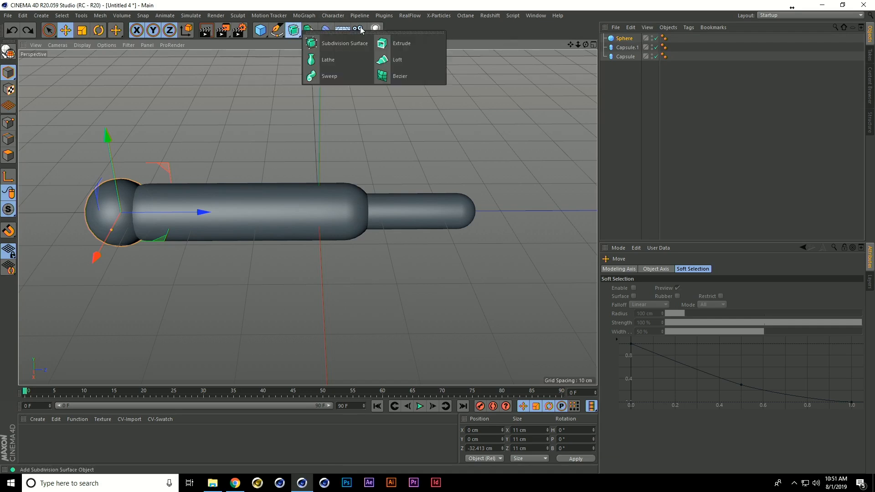
{"action": "left_click", "coordinate": [310, 30]}
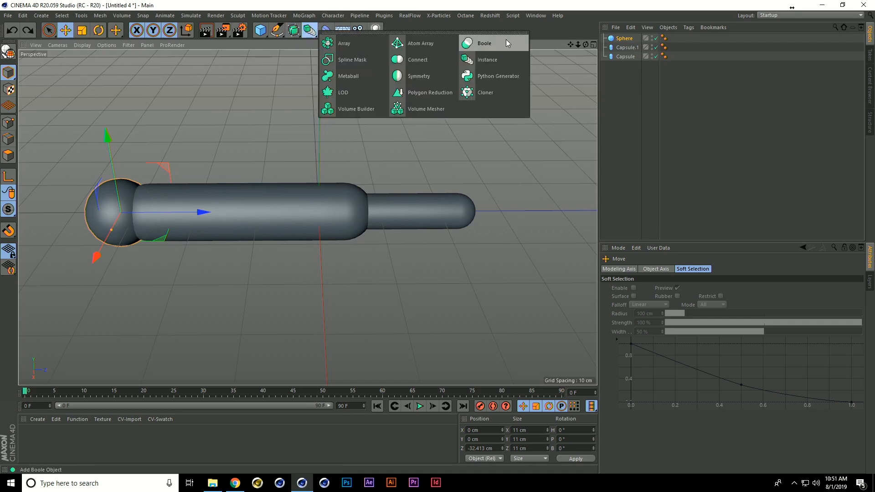
{"action": "left_click", "coordinate": [506, 40]}
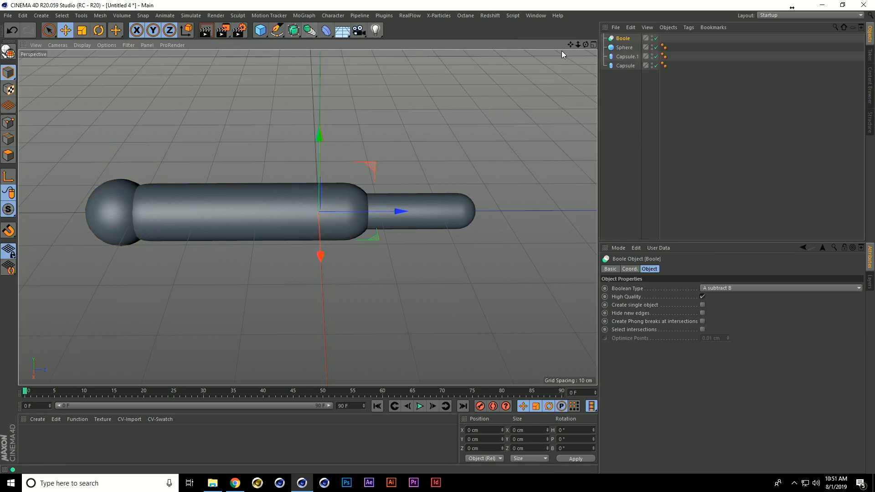
Group the thick capsule in one null and the sphere with the thin capsule in another, and nest both nulls under the Boole.
{"action": "left_click", "coordinate": [628, 57]}
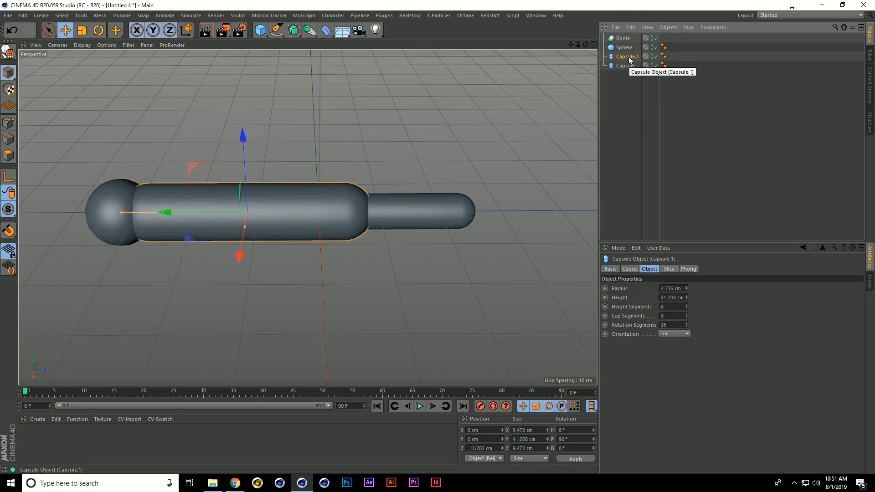
{"action": "key", "text": "alt+g"}
{"action": "left_click", "coordinate": [627, 65]}
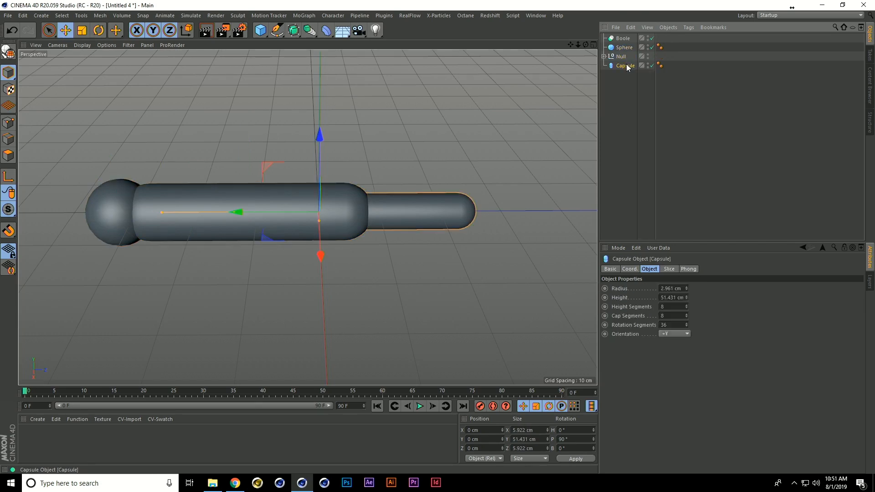
{"action": "left_click", "coordinate": [624, 48]}
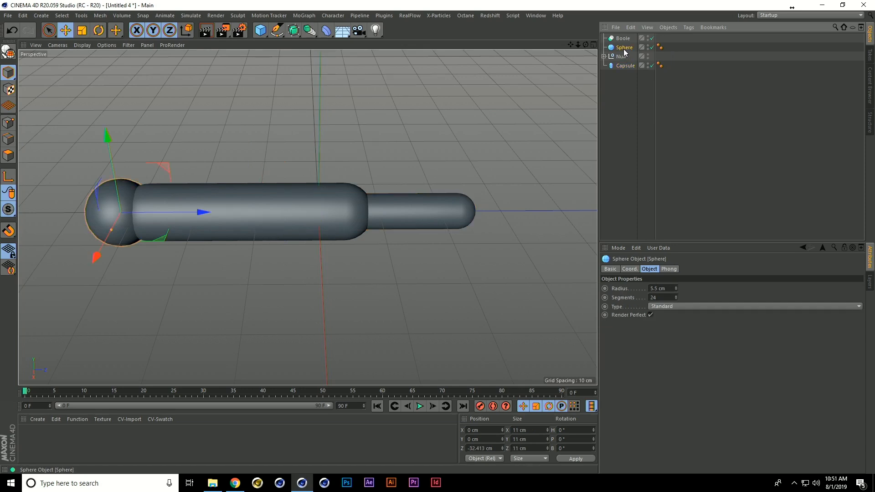
{"action": "left_click", "coordinate": [625, 67]}
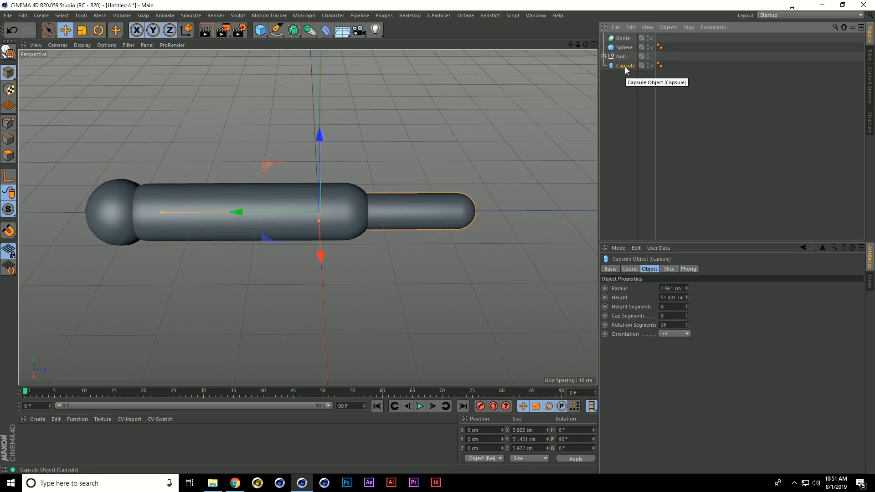
{"action": "left_click", "coordinate": [624, 48], "text": "ctrl"}
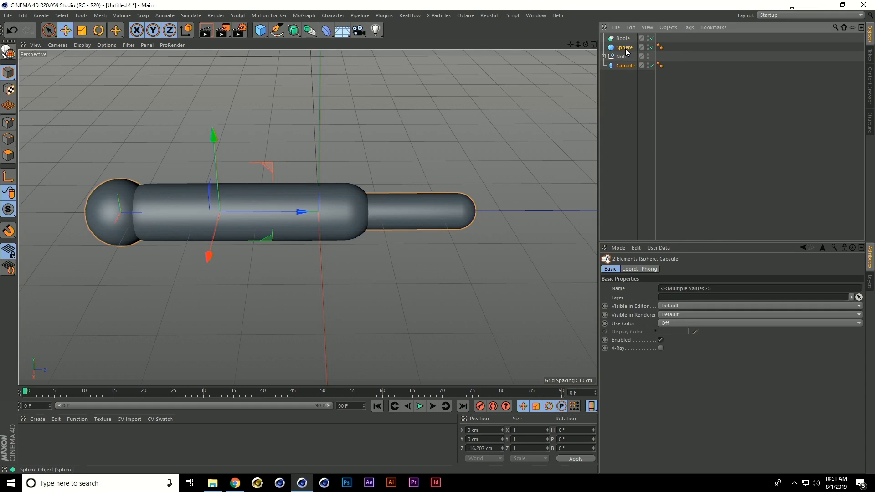
{"action": "key", "text": "alt+g"}
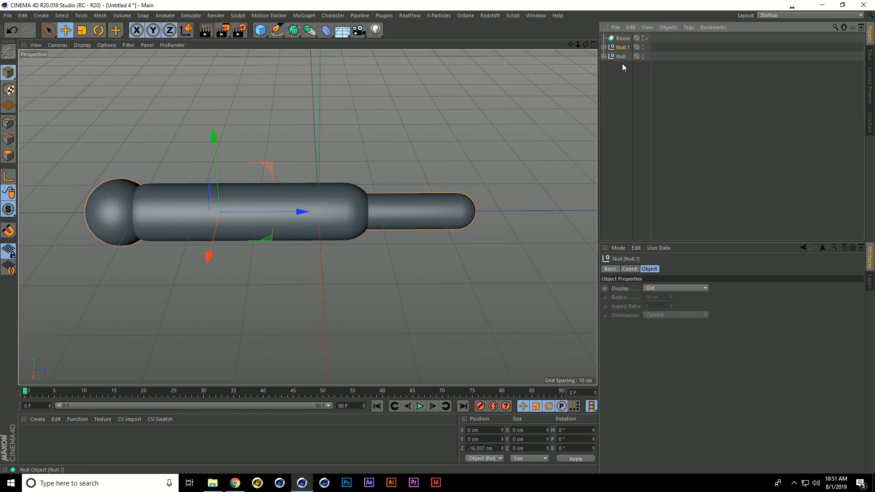
{"action": "left_click_drag", "start_coordinate": [621, 68], "coordinate": [620, 42]}
Set the Boole's type to A union B and enable Create single object.
{"action": "left_click", "coordinate": [625, 39]}
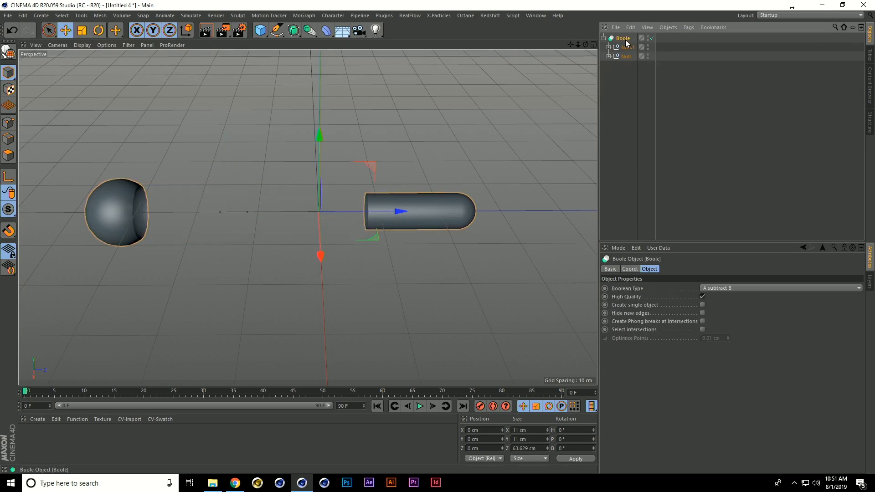
{"action": "left_click", "coordinate": [719, 288]}
{"action": "left_click", "coordinate": [725, 300]}
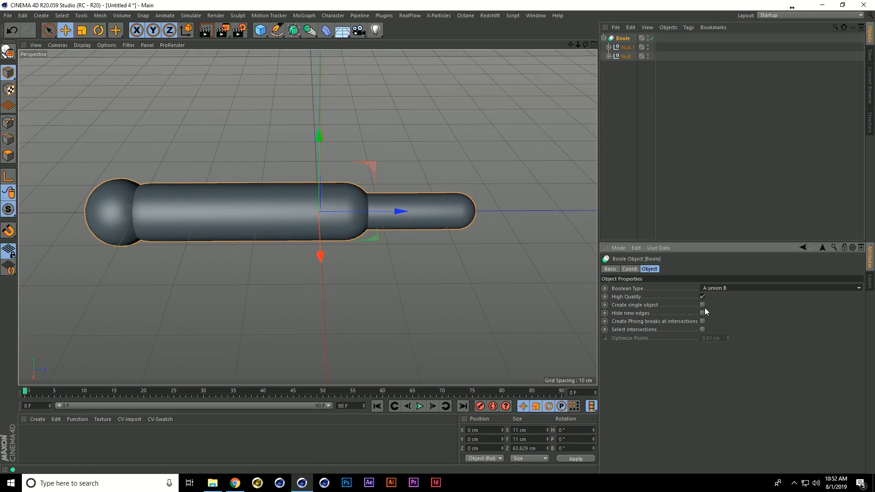
{"action": "left_click", "coordinate": [703, 305]}
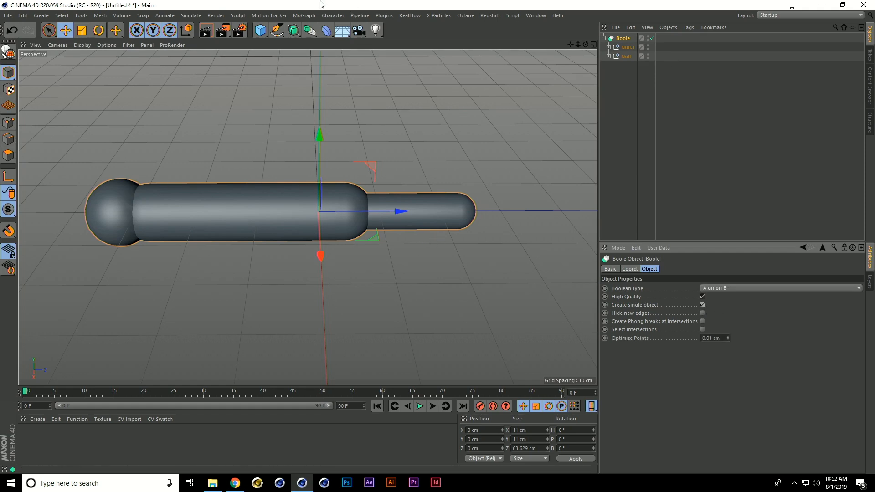
Add a Smoothing deformer as a child of the Boole, below the two nulls.
{"action": "left_click_drag", "start_coordinate": [326, 30], "coordinate": [561, 144]}
{"action": "left_click_drag", "start_coordinate": [627, 39], "coordinate": [618, 71]}
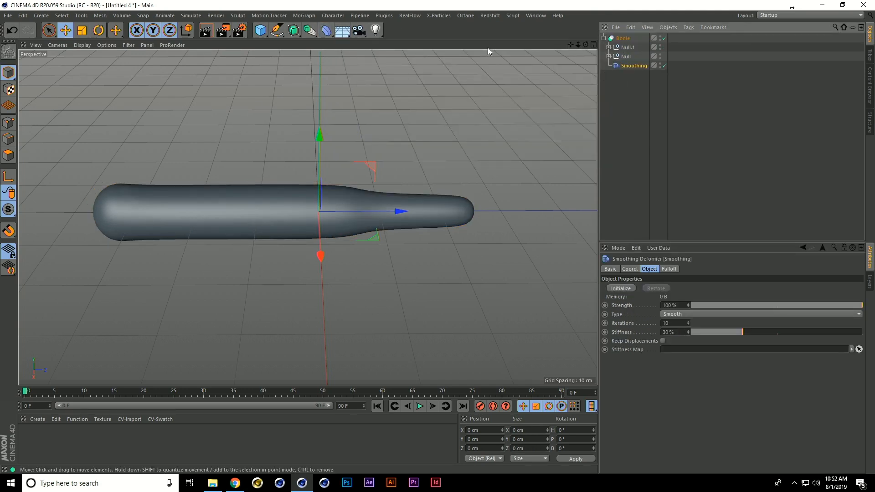
Widen the thick capsule to a radius of about 6 cm and shrink the sphere to a radius of about 4.1 cm.
{"action": "left_click", "coordinate": [609, 56]}
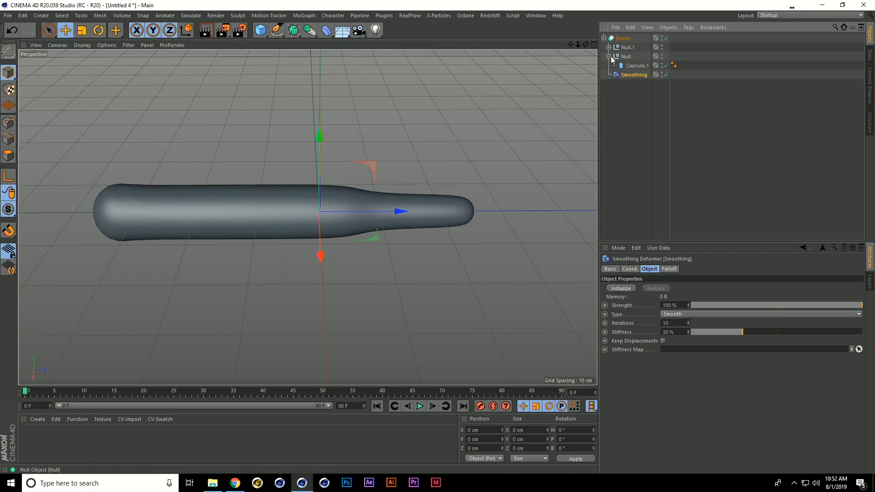
{"action": "left_click", "coordinate": [634, 66]}
{"action": "mouse_move", "coordinate": [243, 224]}
{"action": "left_mouse_down"}
{"action": "mouse_move", "coordinate": [244, 237]}
{"action": "mouse_move", "coordinate": [242, 222]}
{"action": "mouse_move", "coordinate": [240, 231]}
{"action": "mouse_move", "coordinate": [259, 223]}
{"action": "left_mouse_up"}
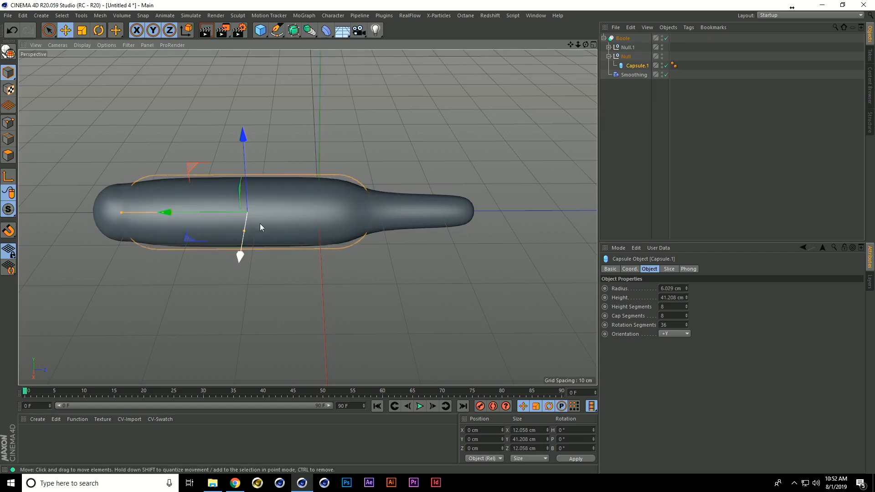
{"action": "left_click", "coordinate": [609, 47]}
{"action": "left_click", "coordinate": [633, 56]}
{"action": "left_click_drag", "start_coordinate": [110, 231], "coordinate": [113, 225]}
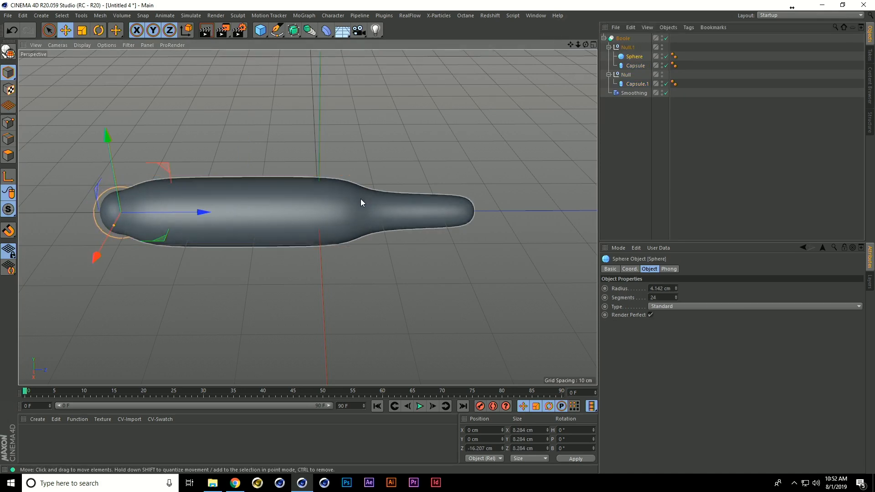
Add a Taper deformer and nest it under the Boole, below the Smoothing deformer.
{"action": "left_click", "coordinate": [622, 39]}
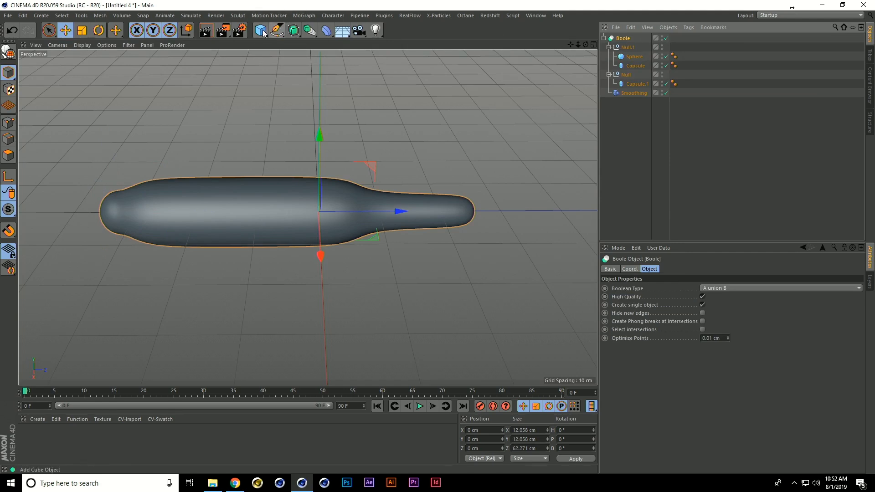
{"action": "left_click_drag", "start_coordinate": [326, 30], "coordinate": [455, 94]}
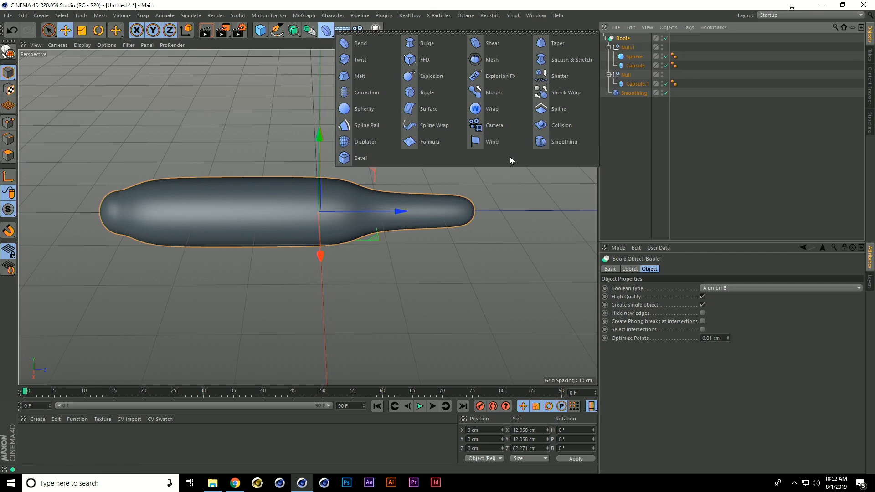
{"action": "left_click", "coordinate": [573, 48]}
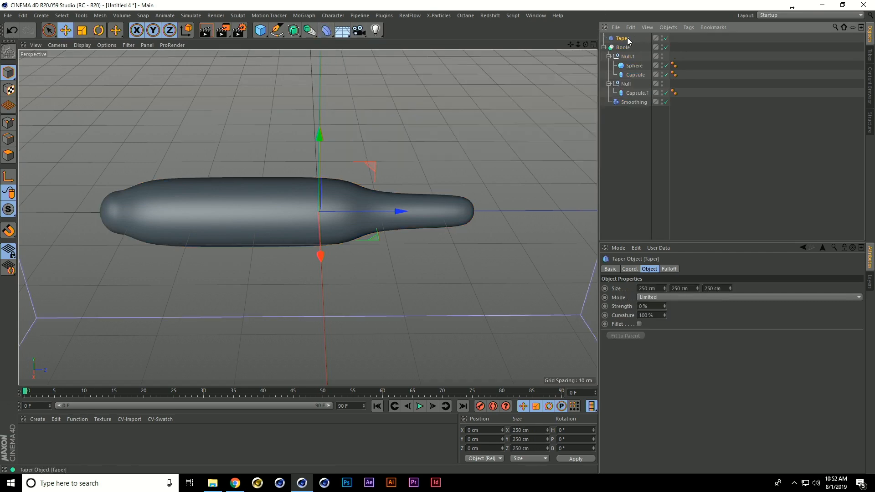
{"action": "left_click", "coordinate": [604, 47]}
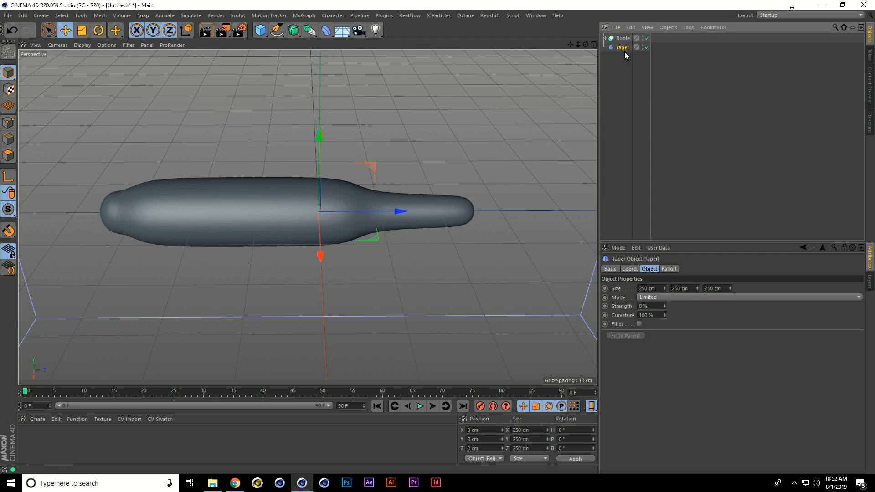
{"action": "left_click", "coordinate": [603, 39]}
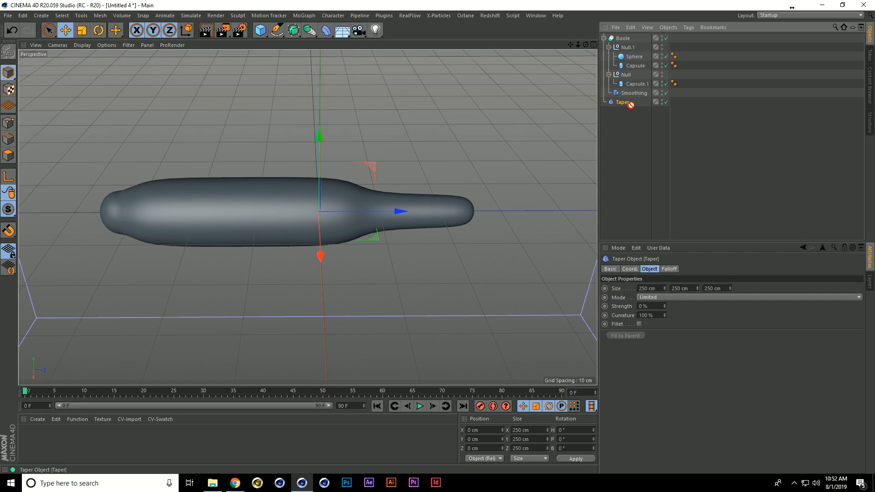
{"action": "left_click_drag", "start_coordinate": [634, 105], "coordinate": [633, 101]}
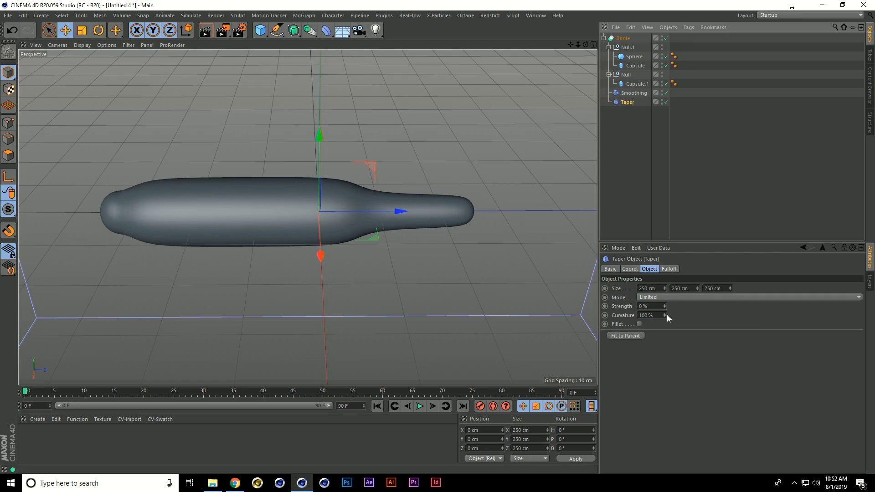
Rotate the Taper deformer to a pitch of -90°, fitted to its parent Boole, and set its strength to 68%.
{"action": "left_click", "coordinate": [630, 336]}
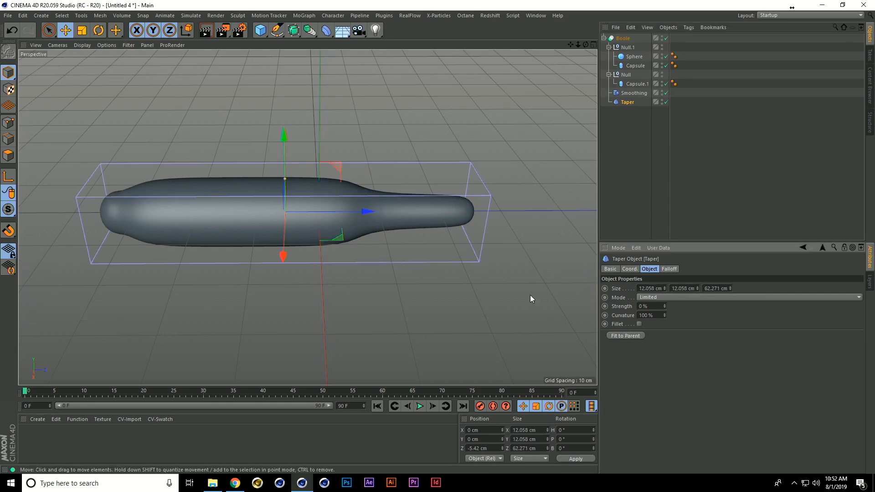
{"action": "key", "text": "r"}
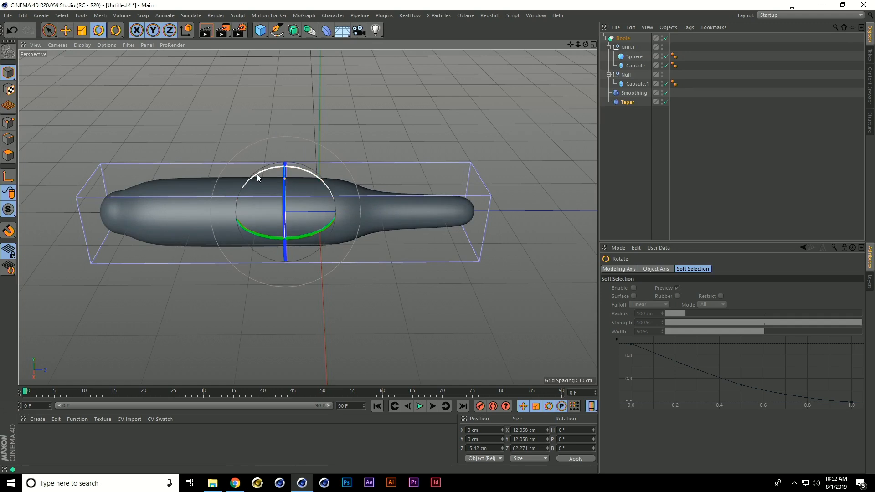
{"action": "left_click_drag", "start_coordinate": [257, 173], "coordinate": [337, 192]}
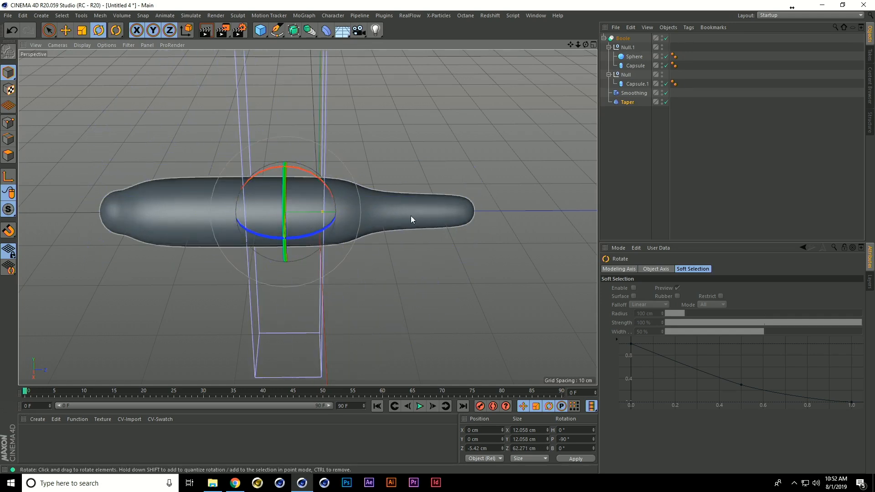
{"action": "left_click", "coordinate": [627, 102]}
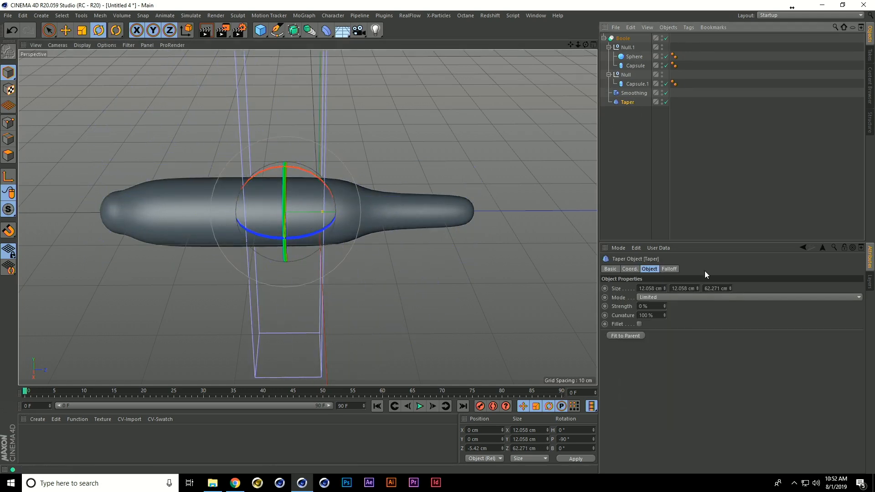
{"action": "left_click", "coordinate": [619, 335]}
{"action": "left_click_drag", "start_coordinate": [665, 305], "coordinate": [668, 274]}
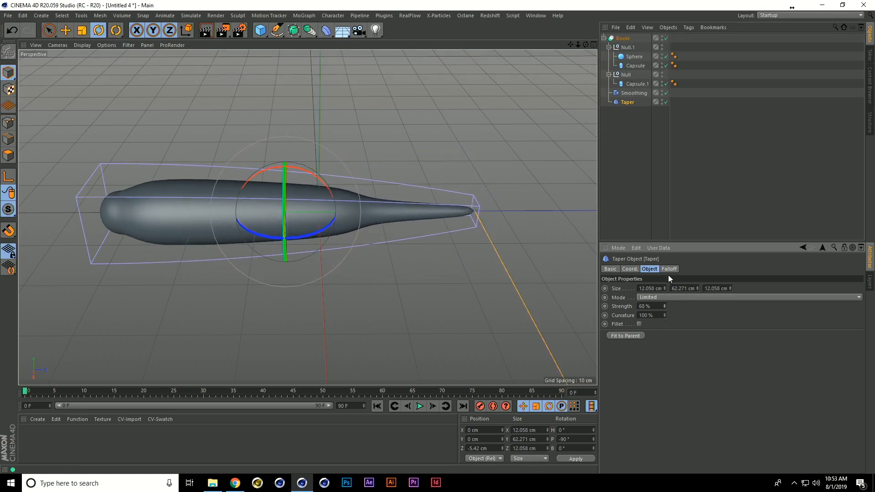
Draw a two-point curved Bezier spline with the Pen in the Top view, starting at the body's head and bending outward as an antenna.
{"action": "left_click_drag", "start_coordinate": [289, 178], "coordinate": [259, 152], "text": "alt"}
{"action": "left_click_drag", "start_coordinate": [317, 134], "coordinate": [310, 118], "text": "alt"}
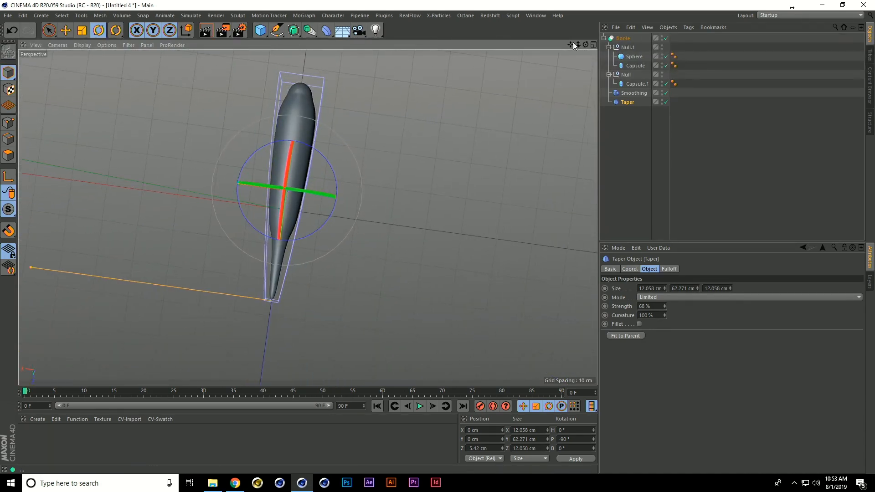
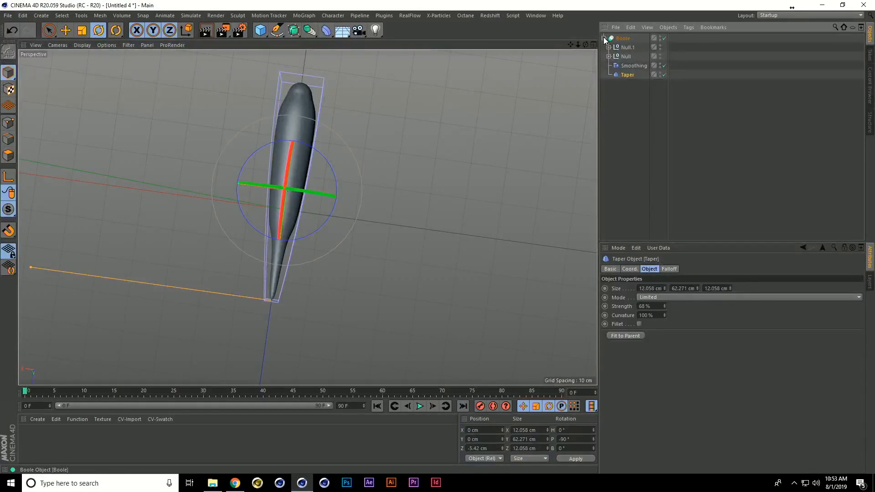
{"action": "left_click", "coordinate": [604, 39]}
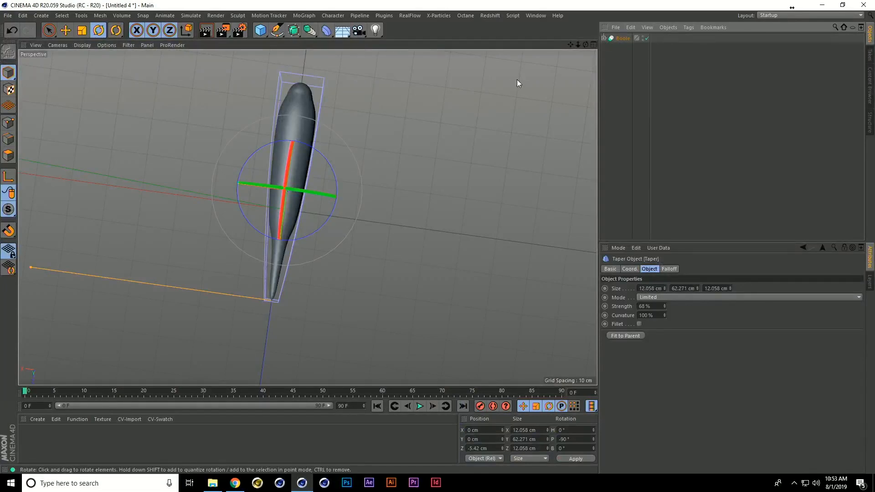
{"action": "left_click", "coordinate": [278, 32]}
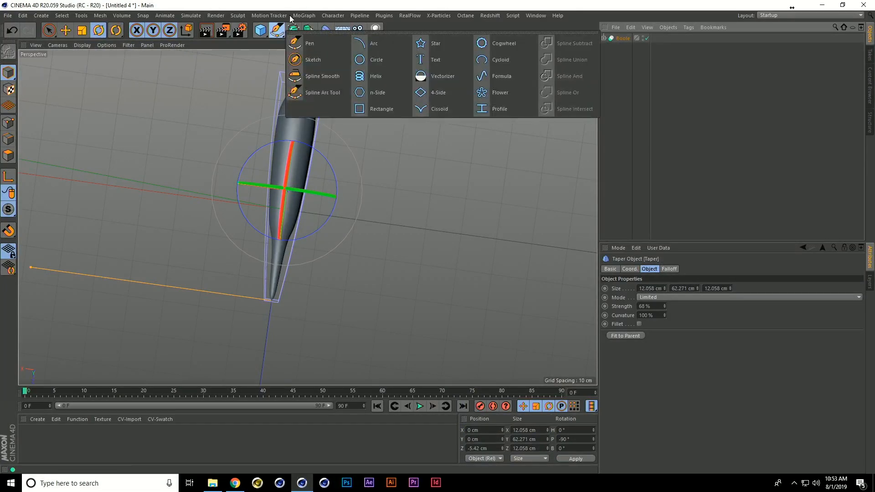
{"action": "left_click", "coordinate": [308, 43]}
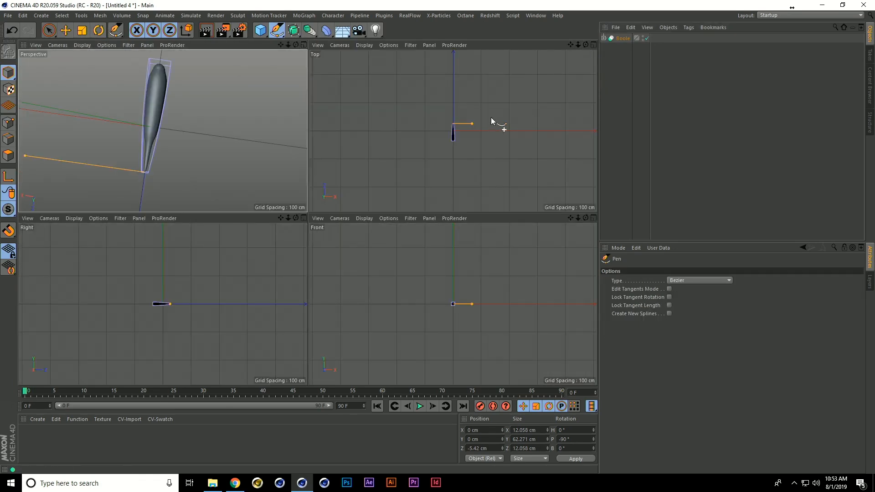
{"action": "scroll", "coordinate": [448, 136], "scroll_direction": "up", "scroll_amount": 5}
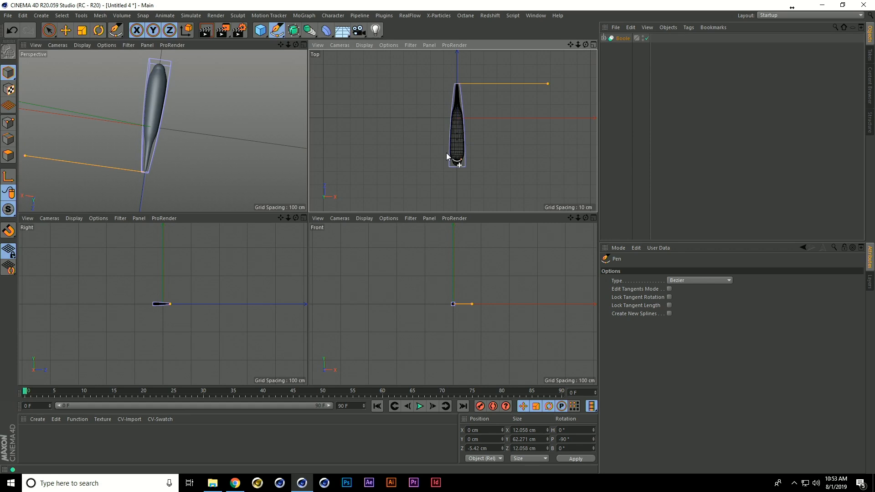
{"action": "key", "text": "r"}
{"action": "left_click_drag", "start_coordinate": [447, 154], "coordinate": [275, 114], "text": "alt"}
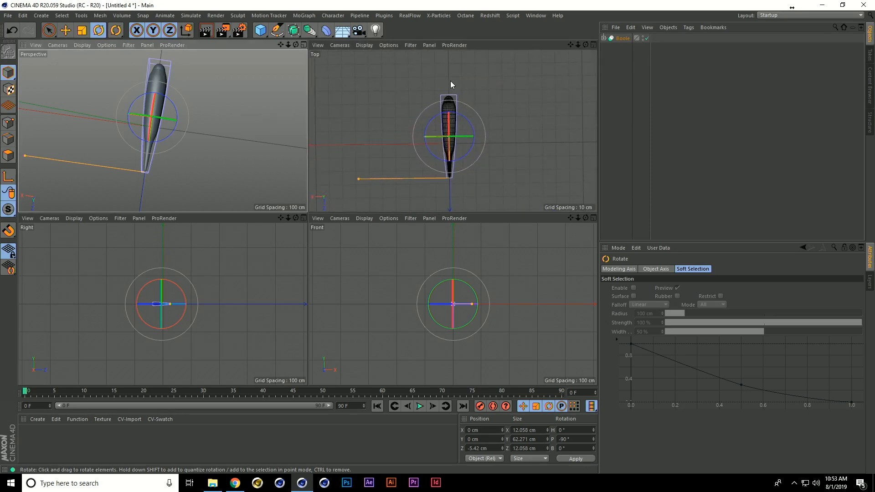
{"action": "scroll", "coordinate": [450, 81], "scroll_direction": "up", "scroll_amount": 3}
{"action": "middle_click_drag", "start_coordinate": [453, 95], "coordinate": [452, 146], "text": "alt"}
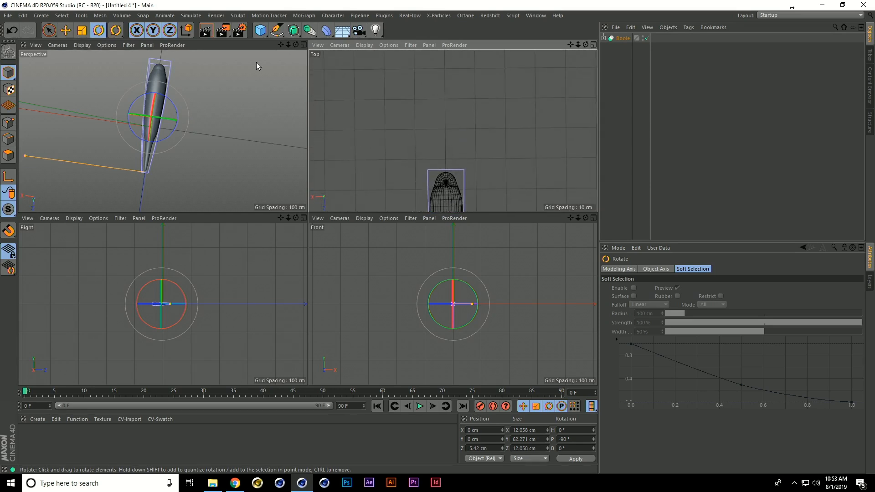
{"action": "left_click", "coordinate": [277, 30]}
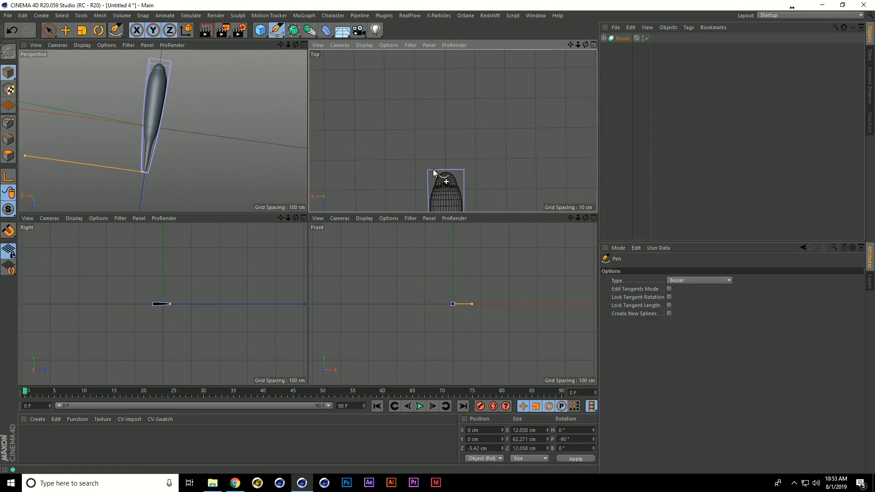
{"action": "left_click", "coordinate": [445, 181]}
{"action": "left_click_drag", "start_coordinate": [502, 80], "coordinate": [554, 92]}
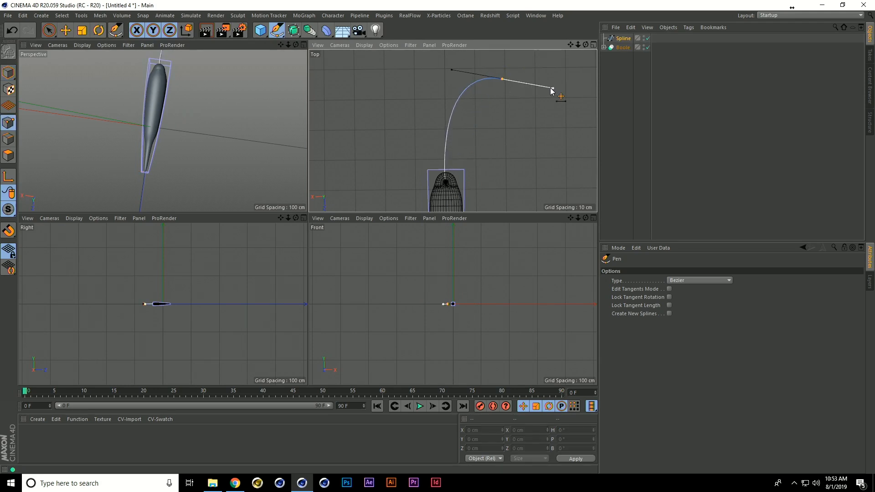
{"action": "key", "text": "space"}
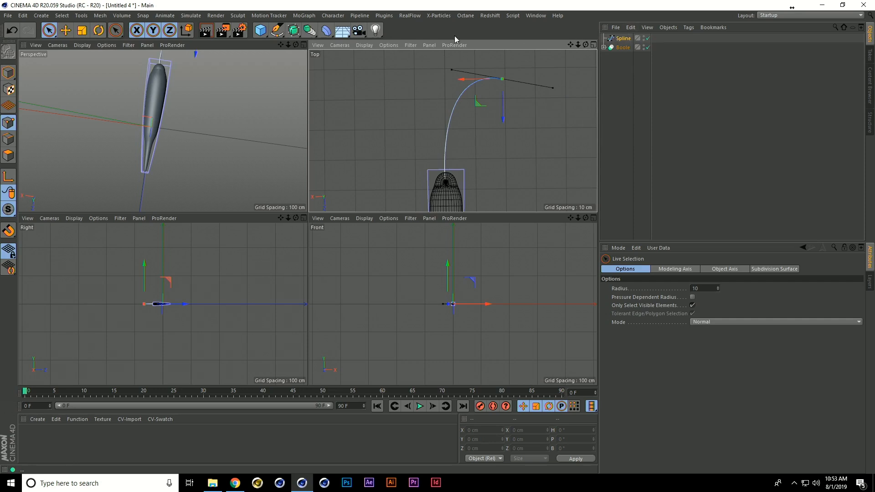
Add a Circle spline and set its radius to 1 cm.
{"action": "left_click", "coordinate": [304, 45]}
{"action": "left_click_drag", "start_coordinate": [283, 38], "coordinate": [362, 58]}
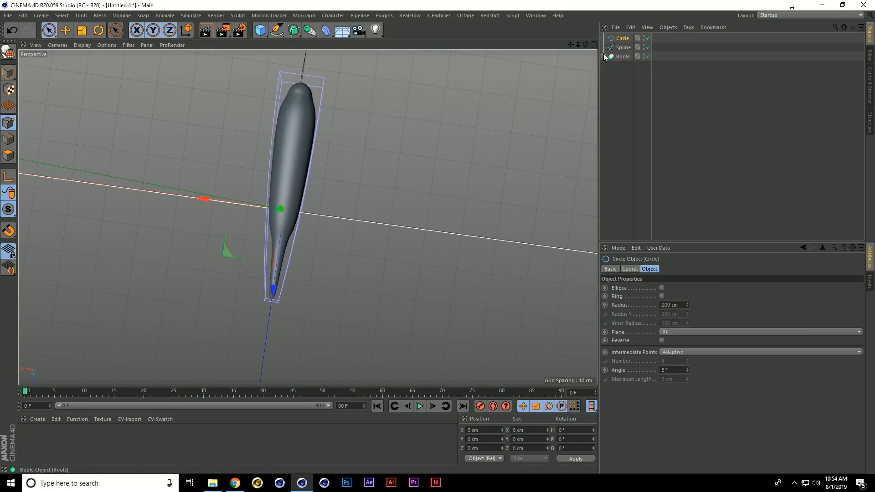
{"action": "scroll", "coordinate": [398, 151], "scroll_direction": "down", "scroll_amount": 8}
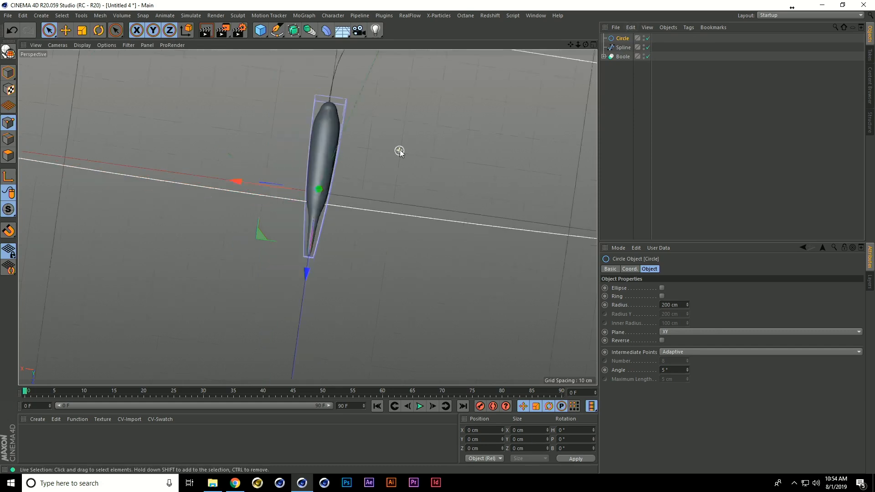
{"action": "left_click_drag", "start_coordinate": [346, 183], "coordinate": [353, 151], "text": "alt"}
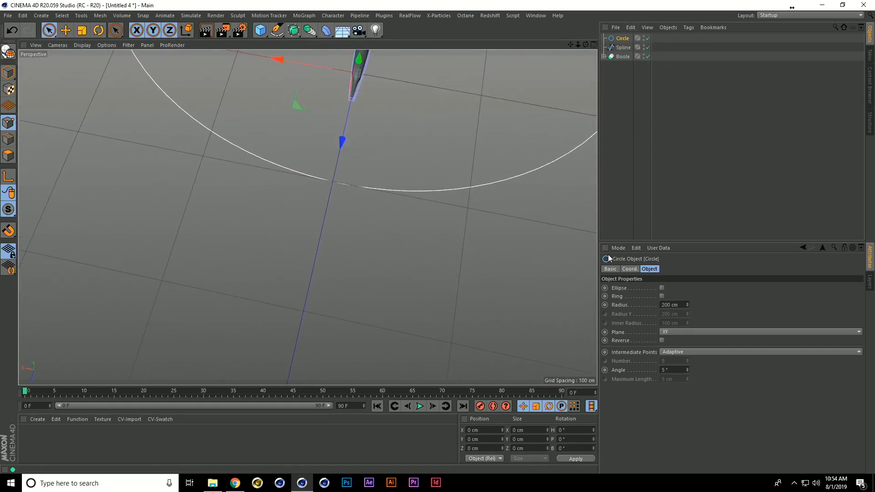
{"action": "left_click", "coordinate": [682, 306]}
{"action": "type", "text": "1"}
{"action": "key", "text": "Return"}
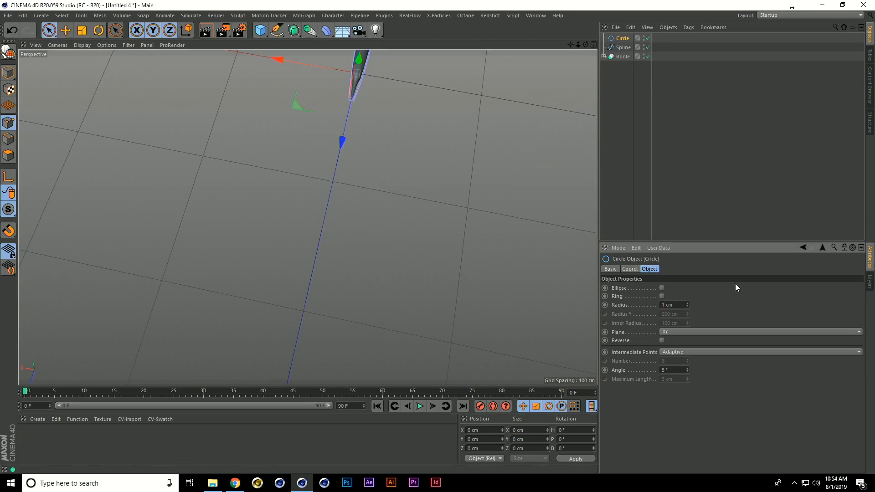
Add a Sweep object and nest the Circle and the antenna Spline under it.
{"action": "middle_click_drag", "start_coordinate": [405, 119], "coordinate": [359, 266], "text": "alt"}
{"action": "scroll", "coordinate": [308, 251], "scroll_direction": "up", "scroll_amount": 6}
{"action": "left_click_drag", "start_coordinate": [319, 28], "coordinate": [341, 77]}
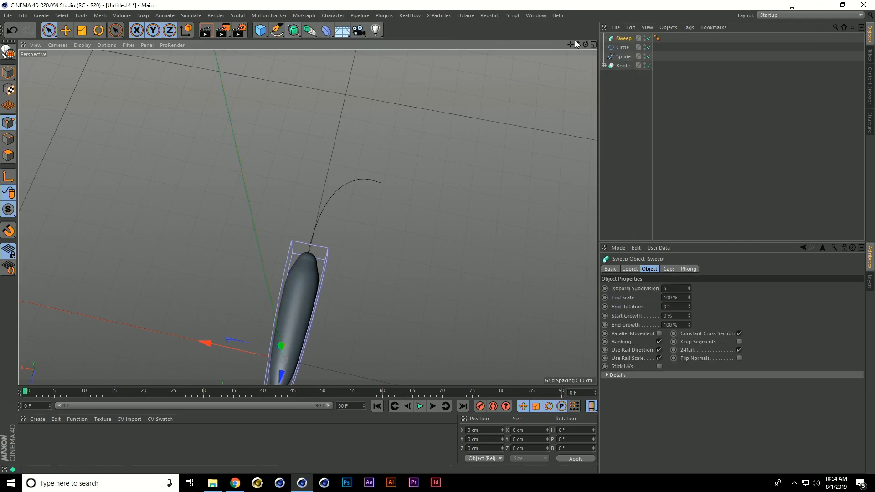
{"action": "left_click", "coordinate": [623, 57]}
{"action": "left_click", "coordinate": [622, 48], "text": "ctrl"}
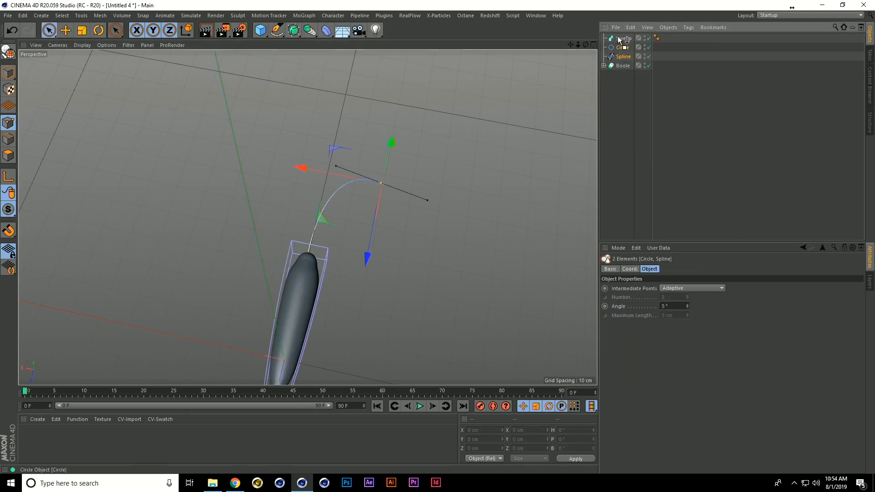
{"action": "left_click_drag", "start_coordinate": [619, 39], "coordinate": [621, 40]}
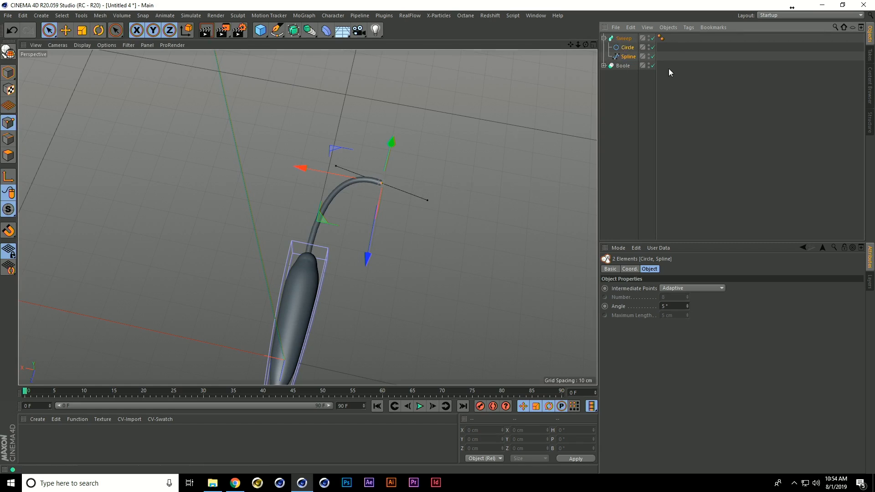
Thin the antenna by setting the radius of the Circle inside the Sweep to 0.3 cm.
{"action": "left_click", "coordinate": [630, 39]}
{"action": "left_click", "coordinate": [684, 289]}
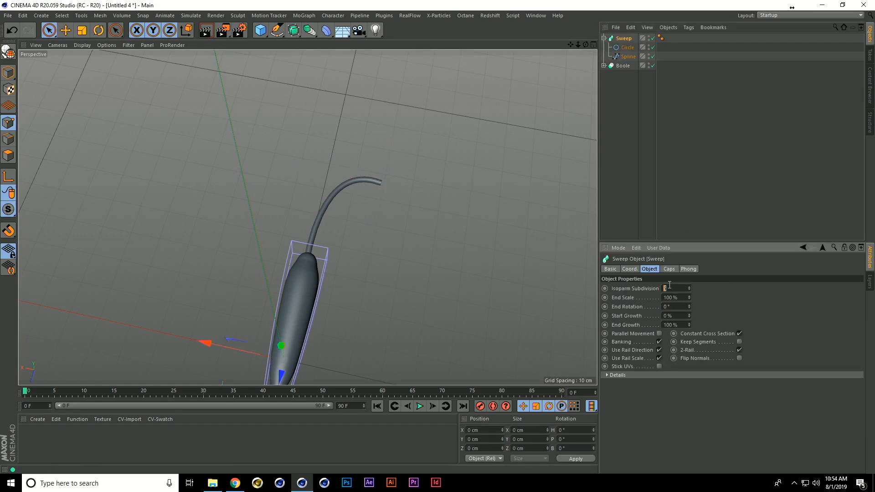
{"action": "left_click", "coordinate": [623, 43]}
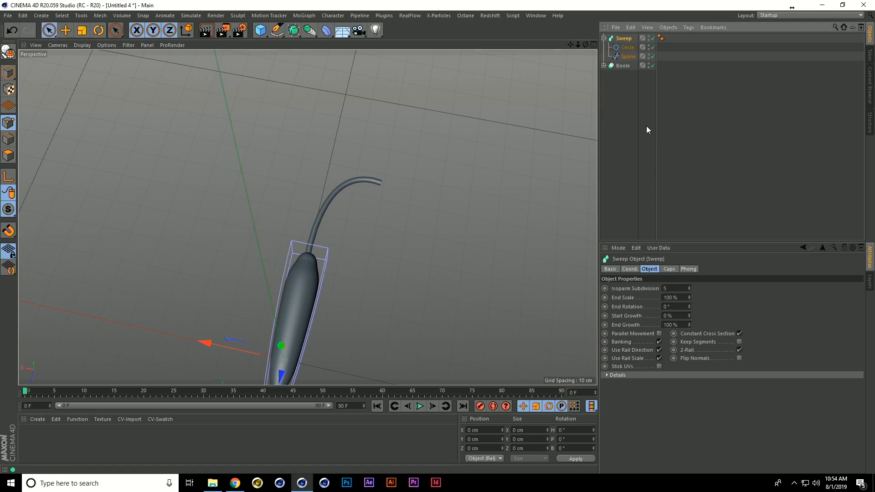
{"action": "left_click", "coordinate": [627, 48]}
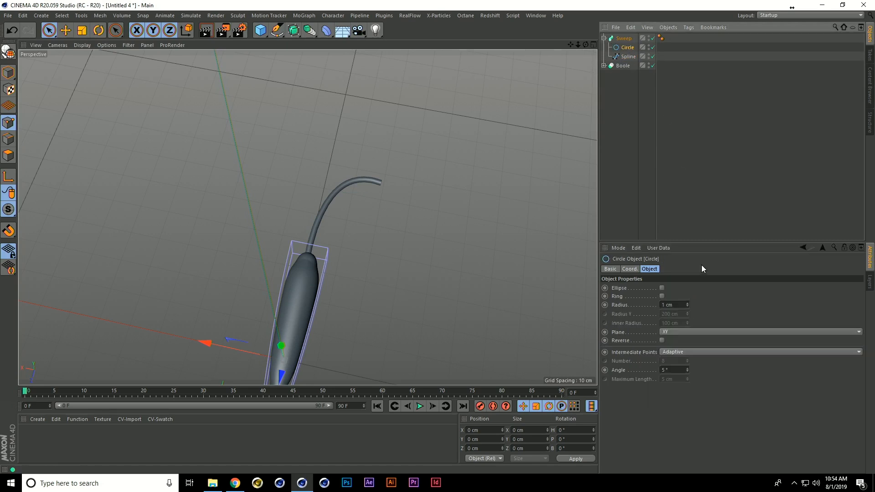
{"action": "left_click", "coordinate": [674, 304]}
{"action": "type", "text": ".3"}
{"action": "key", "text": "Return"}
Duplicate the antenna Sweep and rotate the copy so that it curves toward the opposite side of the head.
{"action": "left_click", "coordinate": [628, 39]}
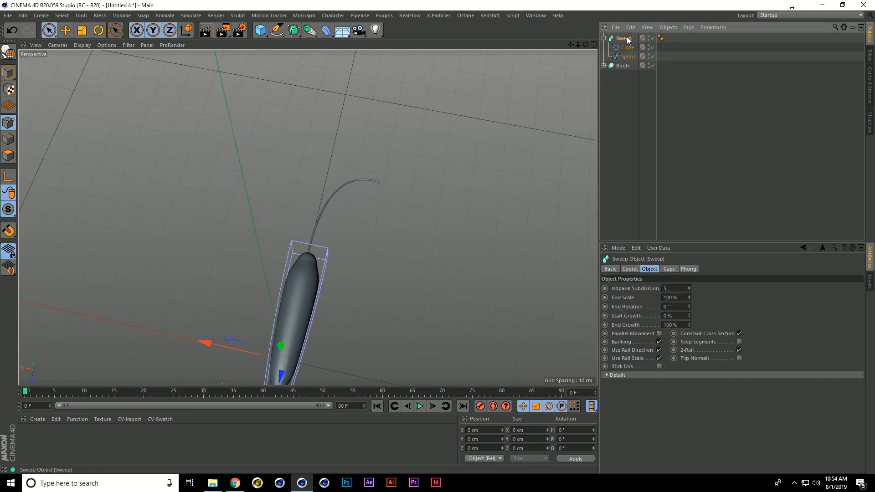
{"action": "left_click_drag", "start_coordinate": [629, 38], "coordinate": [619, 81], "text": "ctrl"}
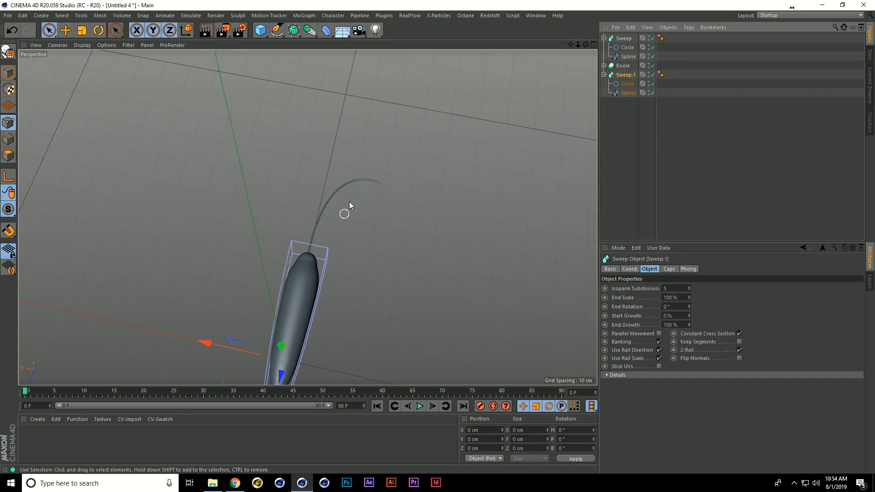
{"action": "key", "text": "r"}
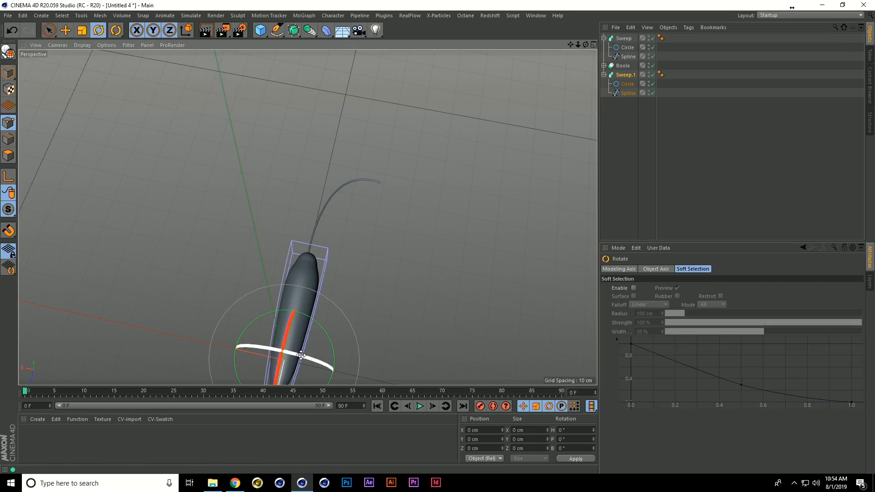
{"action": "left_click_drag", "start_coordinate": [301, 355], "coordinate": [102, 316]}
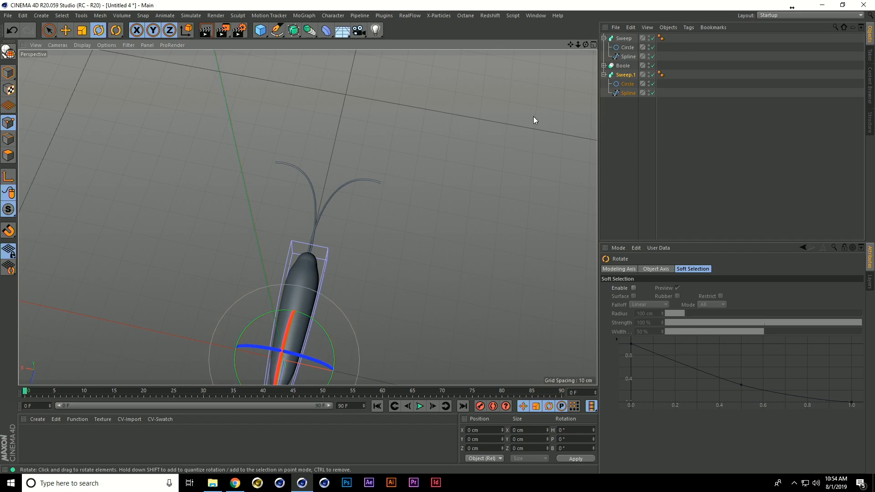
Group both antenna Sweeps and the Boole under one Null and unfold it.
{"action": "left_click_drag", "start_coordinate": [622, 108], "coordinate": [616, 27]}
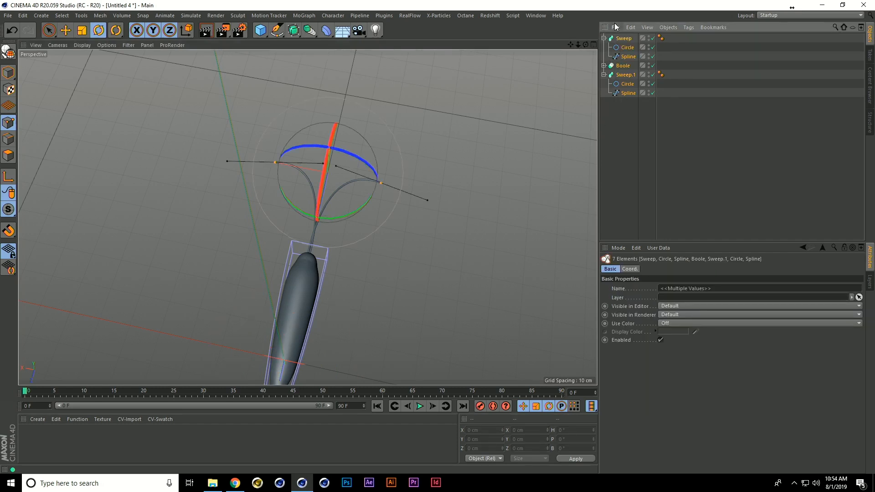
{"action": "key", "text": "alt+g"}
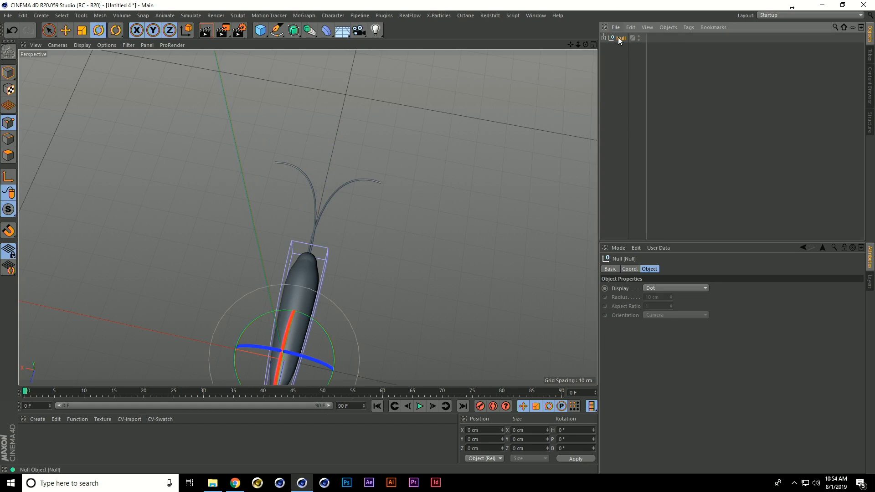
{"action": "right_click", "coordinate": [618, 38]}
{"action": "left_click", "coordinate": [602, 36]}
{"action": "left_click", "coordinate": [603, 38]}
Connect the Null and everything in it into one polygon object, keeping the original objects.
{"action": "left_click_drag", "start_coordinate": [625, 127], "coordinate": [599, 26]}
{"action": "right_click", "coordinate": [627, 52]}
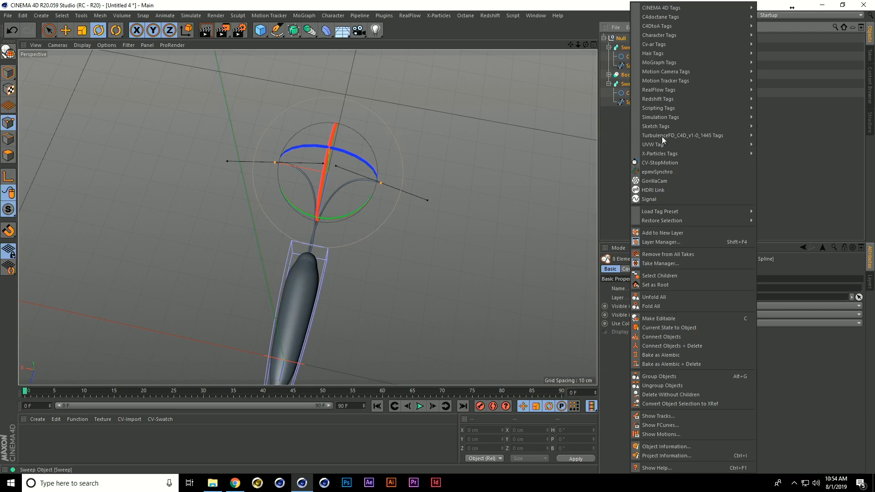
{"action": "left_click", "coordinate": [686, 337]}
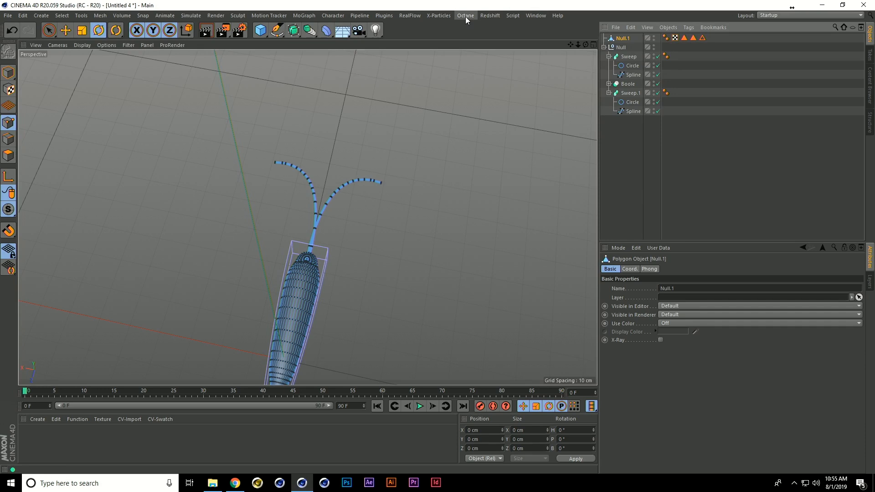
Switch to the open butterfly scene, Untitled 3.
{"action": "left_click", "coordinate": [513, 15]}
{"action": "left_click", "coordinate": [576, 259]}
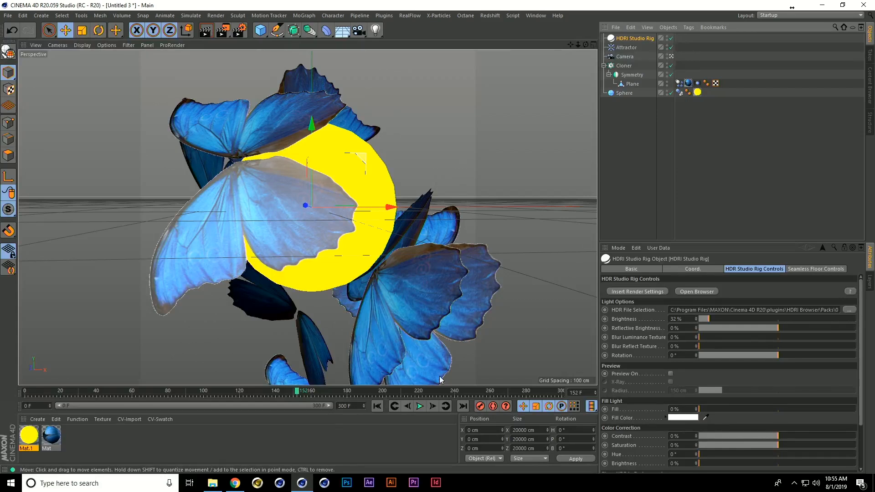
Rewind the animation to frame 0, leave the scene camera's view and disable the Cloner.
{"action": "left_click", "coordinate": [377, 406]}
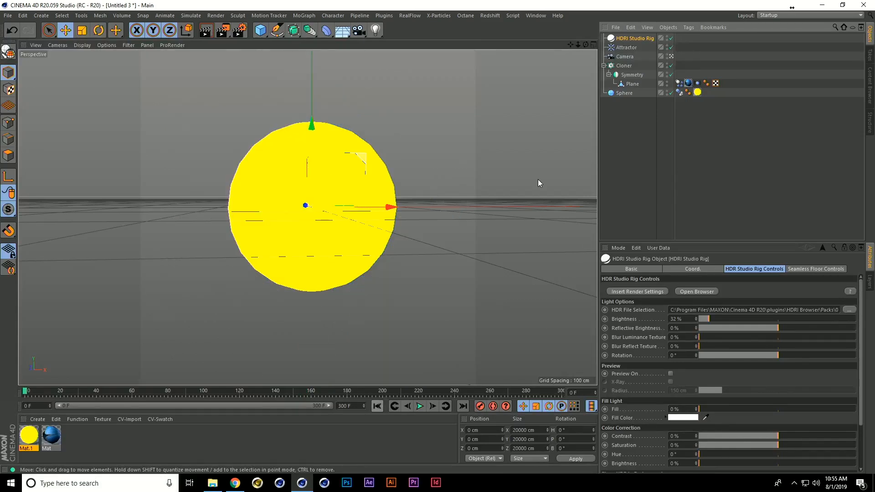
{"action": "left_click", "coordinate": [671, 56]}
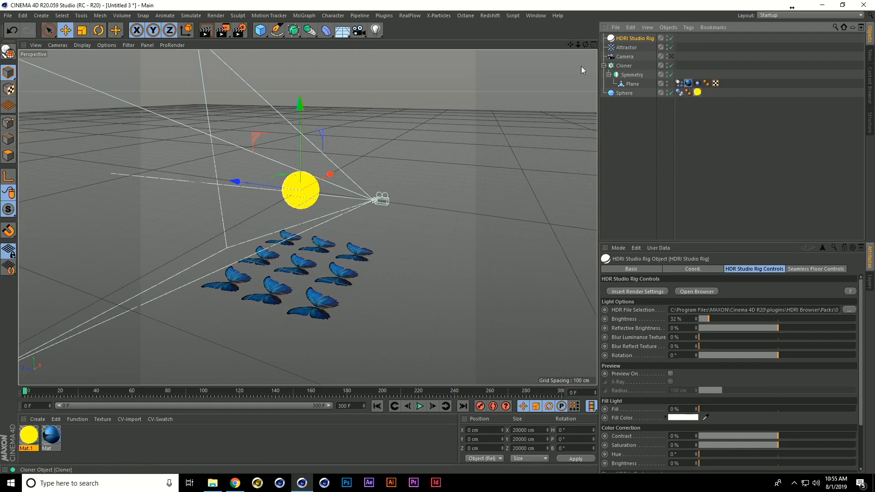
{"action": "left_click", "coordinate": [671, 66]}
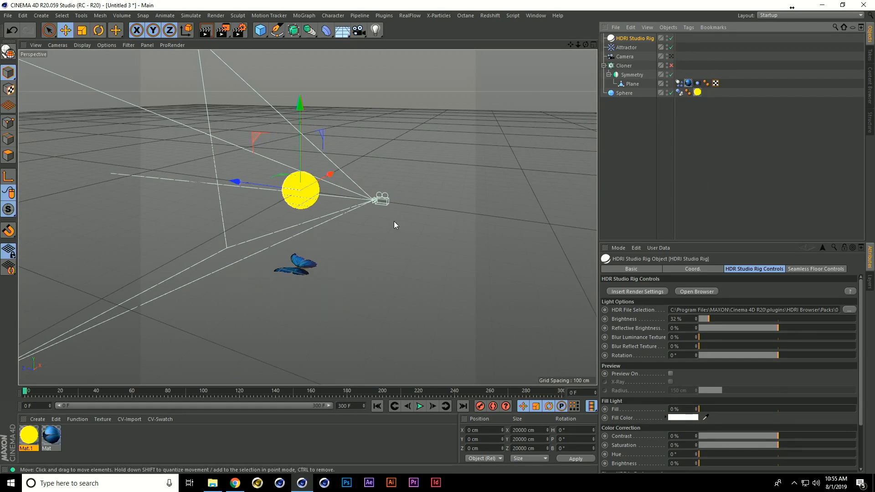
Paste the connected body mesh into the scene and lower it to the butterfly wings, at about Y -390 cm.
{"action": "key", "text": "ctrl+v"}
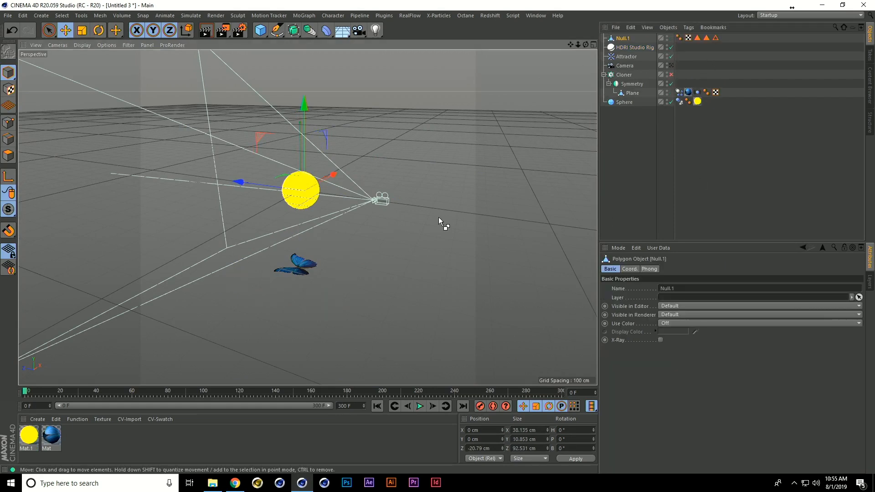
{"action": "left_click_drag", "start_coordinate": [302, 113], "coordinate": [314, 267]}
{"action": "scroll", "coordinate": [313, 267], "scroll_direction": "up", "scroll_amount": 8}
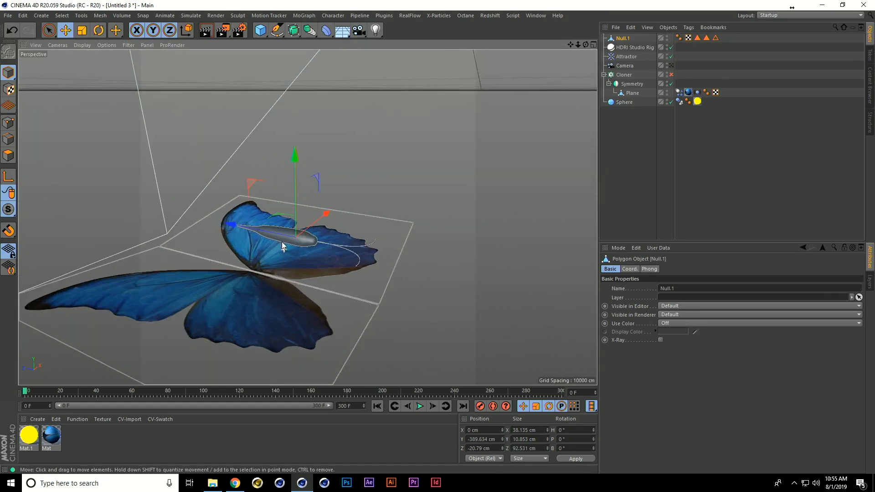
Rotate the body to a heading of about 182° so that it lines up with the centerline between the wings.
{"action": "key", "text": "r"}
{"action": "left_click_drag", "start_coordinate": [277, 262], "coordinate": [322, 283]}
{"action": "key", "text": "e"}
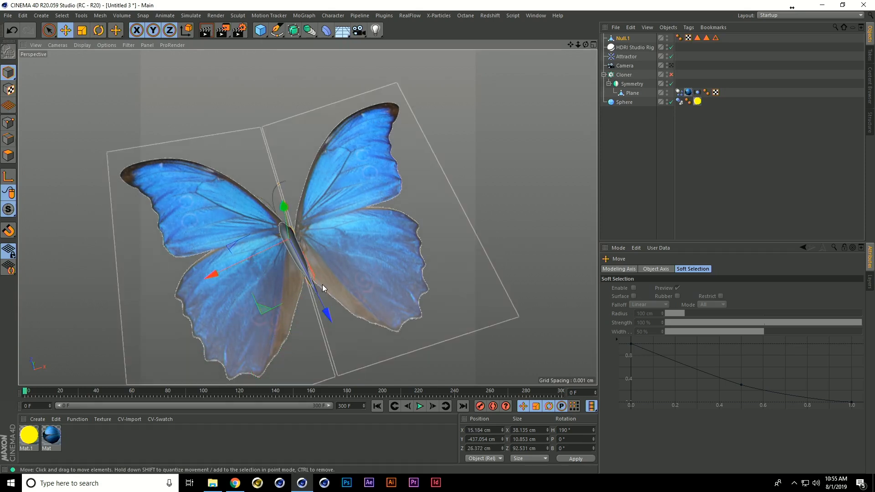
{"action": "key", "text": "r"}
{"action": "left_click_drag", "start_coordinate": [336, 225], "coordinate": [337, 231]}
{"action": "scroll", "coordinate": [255, 258], "scroll_direction": "up", "scroll_amount": 5}
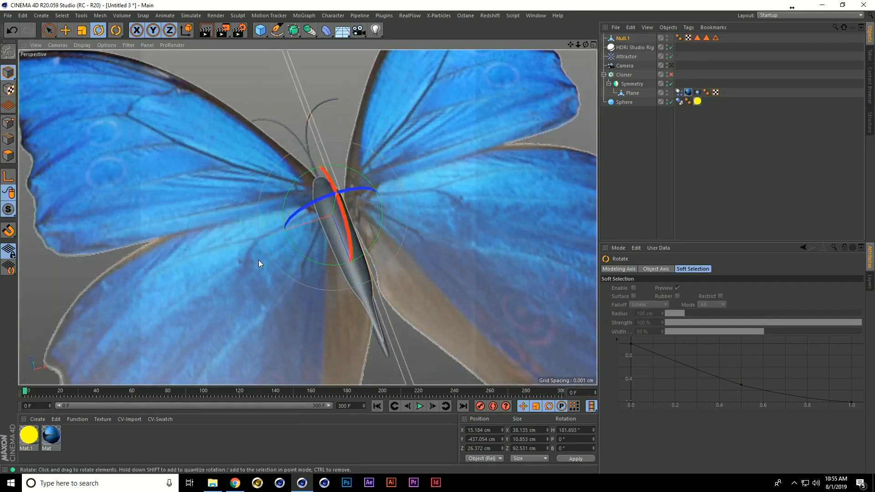
Move the body into the gap between the wings, at about X 19.9, Y -441.3, Z 26.5 cm.
{"action": "key", "text": "e"}
{"action": "left_click_drag", "start_coordinate": [316, 268], "coordinate": [340, 200], "text": "alt"}
{"action": "left_click_drag", "start_coordinate": [296, 286], "coordinate": [328, 266]}
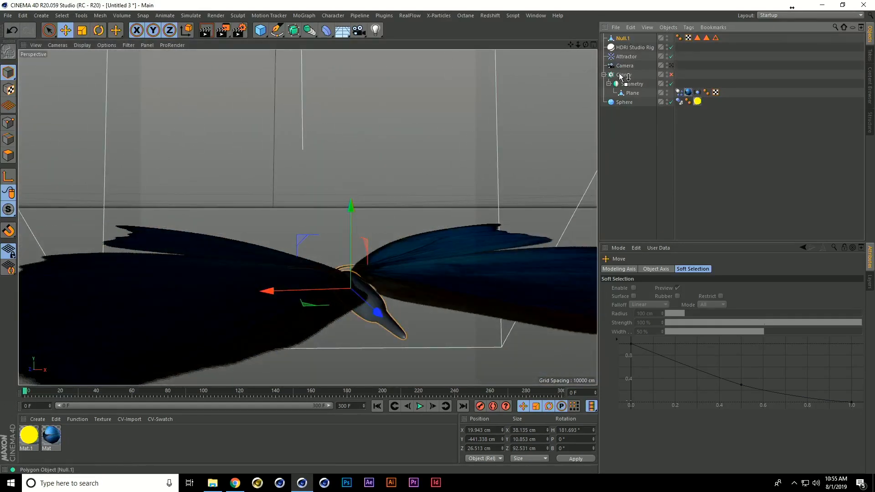
Place the body mesh under the Cloner, group it with the wing Symmetry in a Null and unfold that Null.
{"action": "left_click_drag", "start_coordinate": [618, 78], "coordinate": [621, 76]}
{"action": "left_click", "coordinate": [635, 86]}
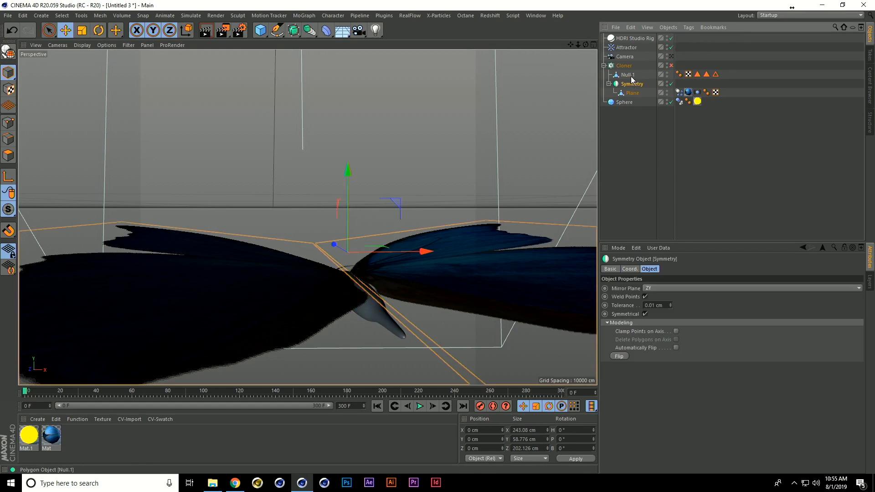
{"action": "left_click", "coordinate": [630, 78], "text": "ctrl"}
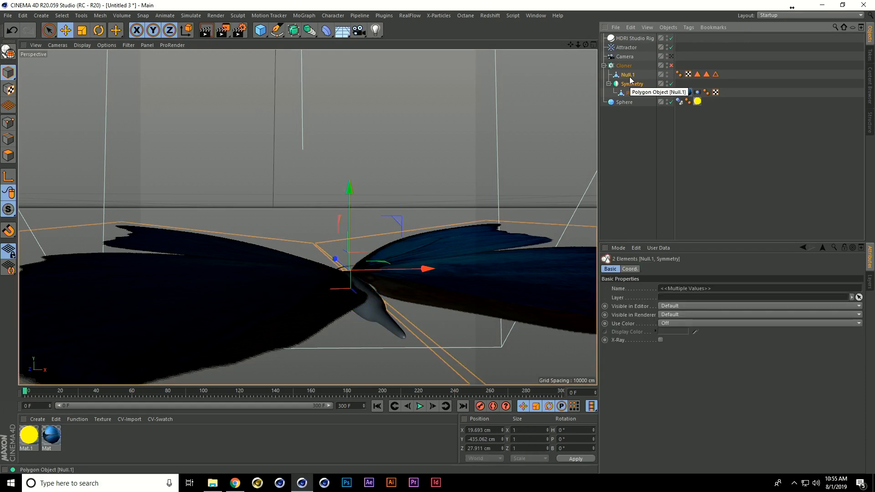
{"action": "key", "text": "alt+g"}
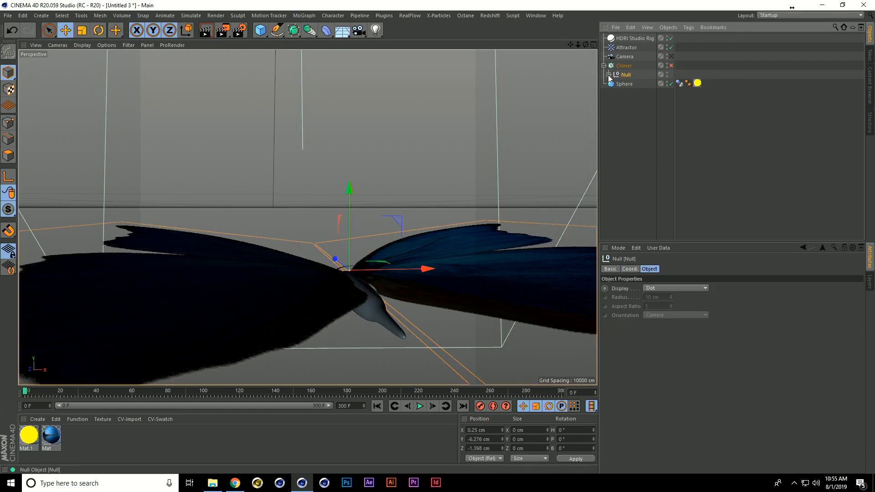
{"action": "left_click", "coordinate": [608, 75]}
Move the Dynamics Body tag from the wing Plane to the new Null and fold the Null.
{"action": "left_click", "coordinate": [679, 102]}
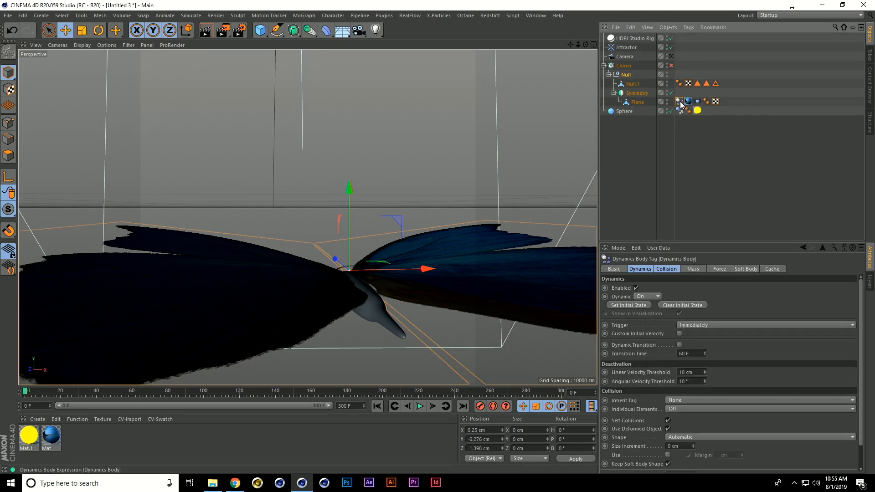
{"action": "left_click_drag", "start_coordinate": [676, 86], "coordinate": [679, 75]}
{"action": "left_click", "coordinate": [610, 74]}
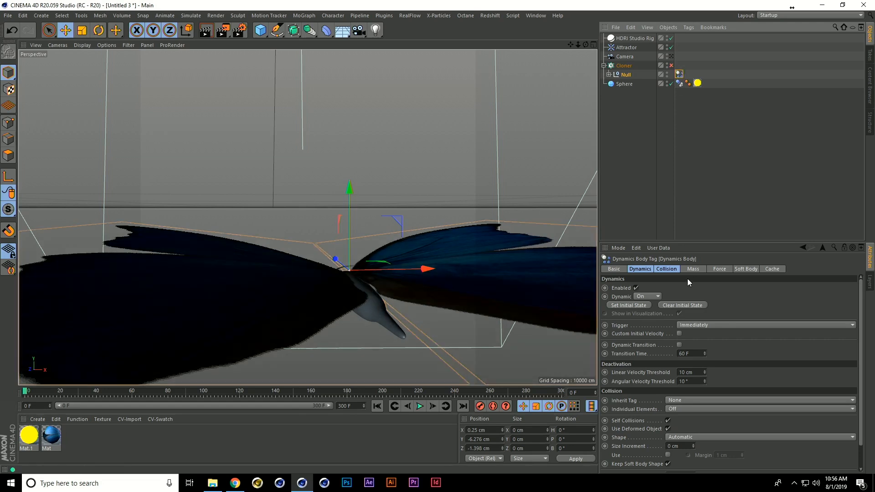
Set the Dynamics Body tag's Inherit Tag to Compound Collision Shape and its Individual Elements to All.
{"action": "left_click", "coordinate": [671, 269]}
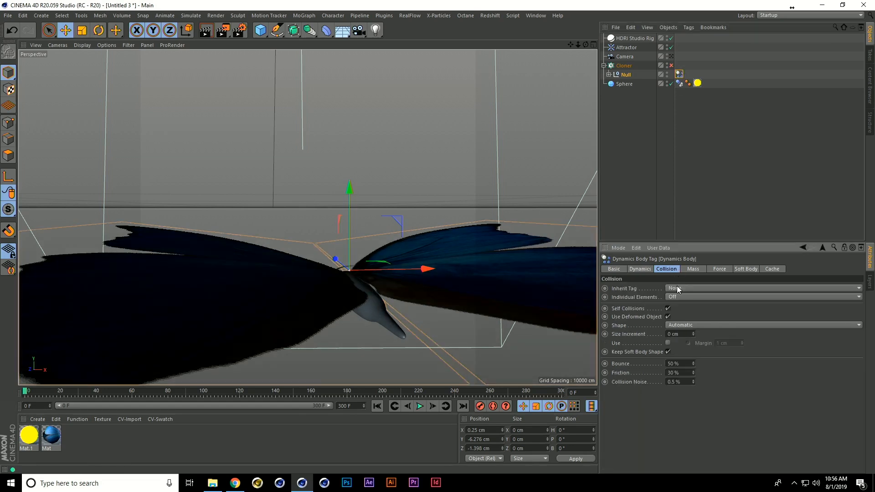
{"action": "left_click", "coordinate": [677, 289]}
{"action": "left_click", "coordinate": [680, 312]}
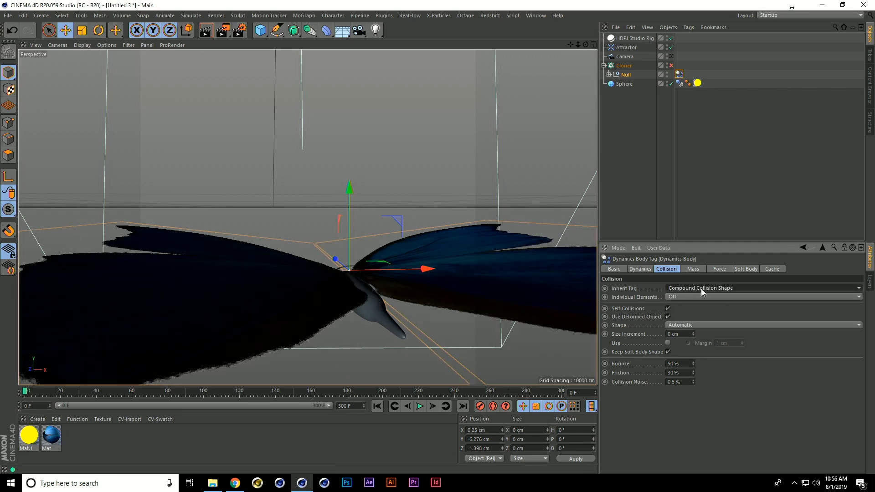
{"action": "left_click", "coordinate": [688, 297]}
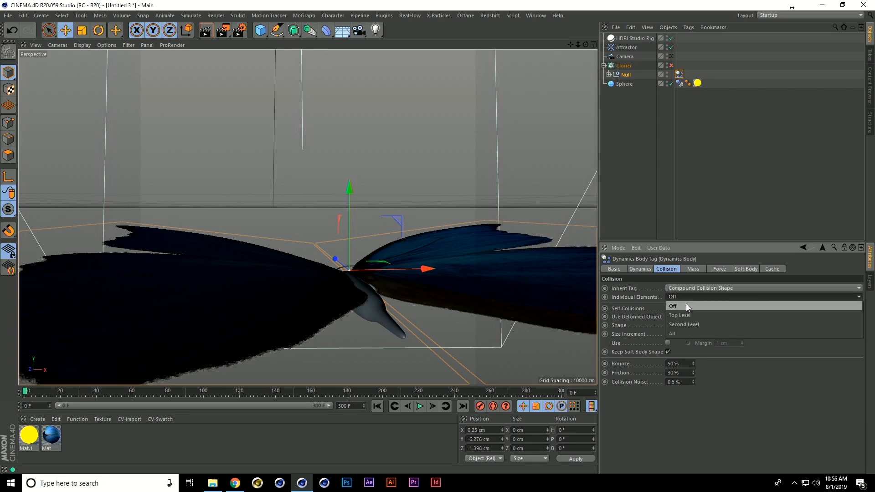
{"action": "left_click", "coordinate": [682, 334]}
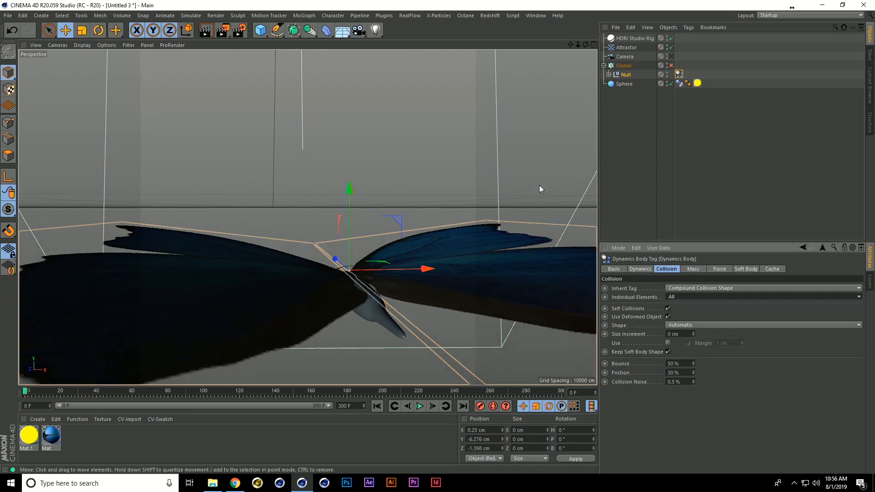
{"action": "left_click", "coordinate": [670, 56]}
{"action": "left_click", "coordinate": [670, 56]}
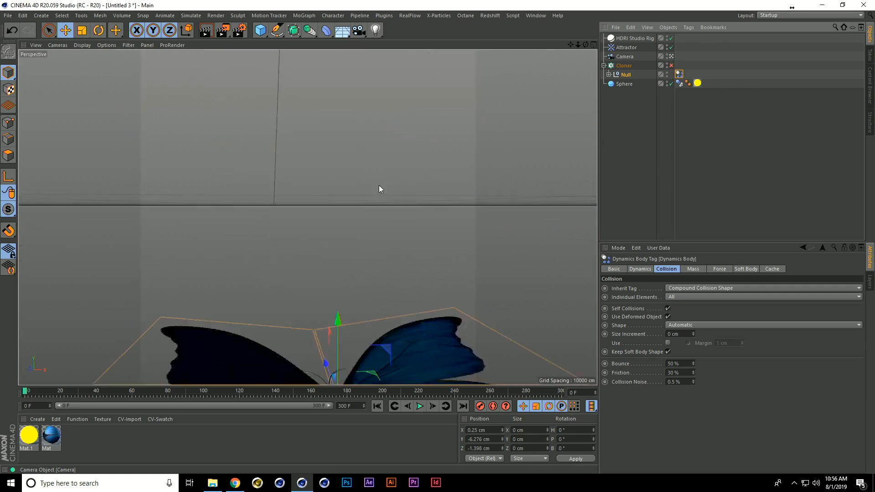
{"action": "scroll", "coordinate": [273, 303], "scroll_direction": "down", "scroll_amount": 10}
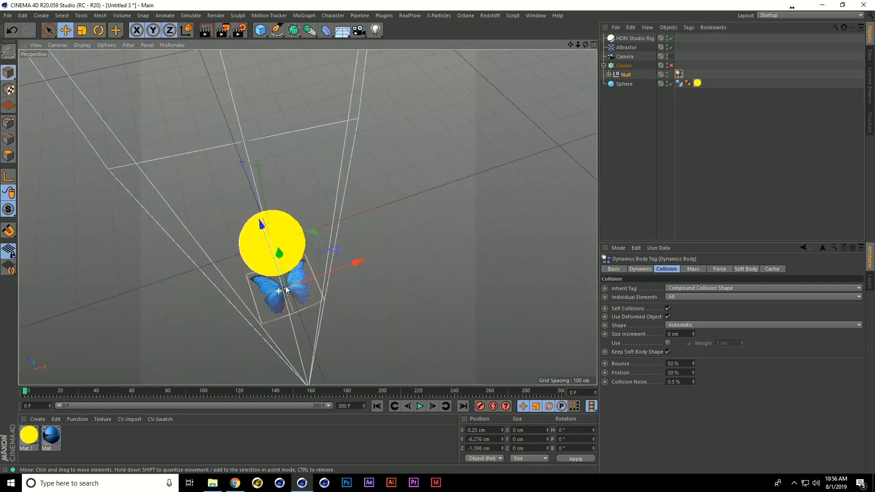
Enable the Cloner and play the butterfly simulation around the yellow sphere from outside the scene camera.
{"action": "left_click", "coordinate": [671, 65]}
{"action": "left_click_drag", "start_coordinate": [340, 270], "coordinate": [410, 114], "text": "alt"}
{"action": "left_click", "coordinate": [671, 56]}
{"action": "left_click", "coordinate": [419, 406]}
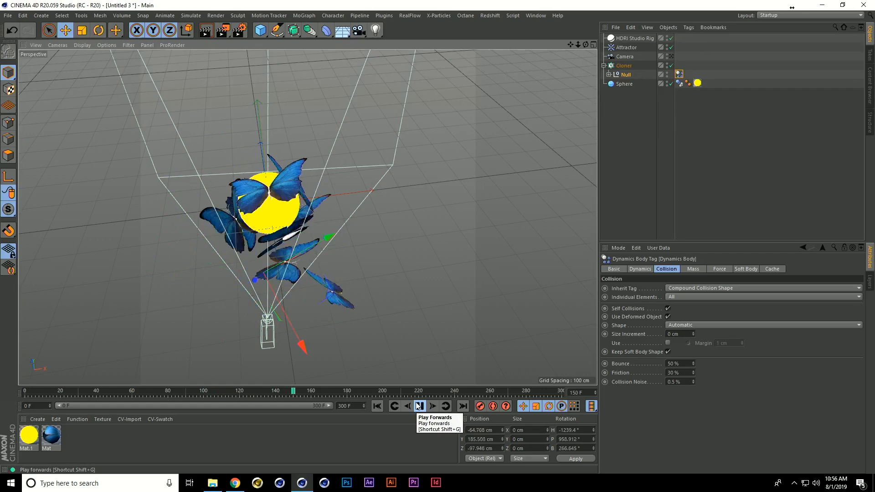
{"action": "left_click", "coordinate": [419, 406]}
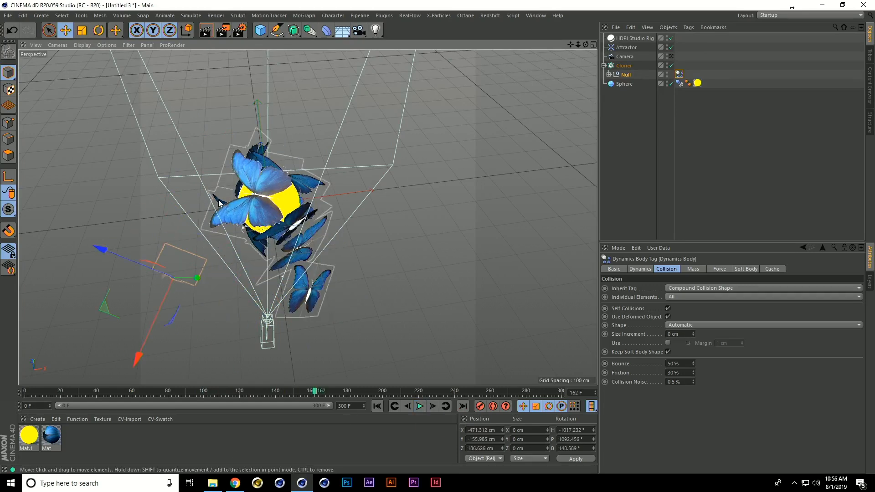
Switch to File Explorer to show the Siggraph 2019 folder with the project folders and reference clips.
{"action": "left_click", "coordinate": [213, 483]}
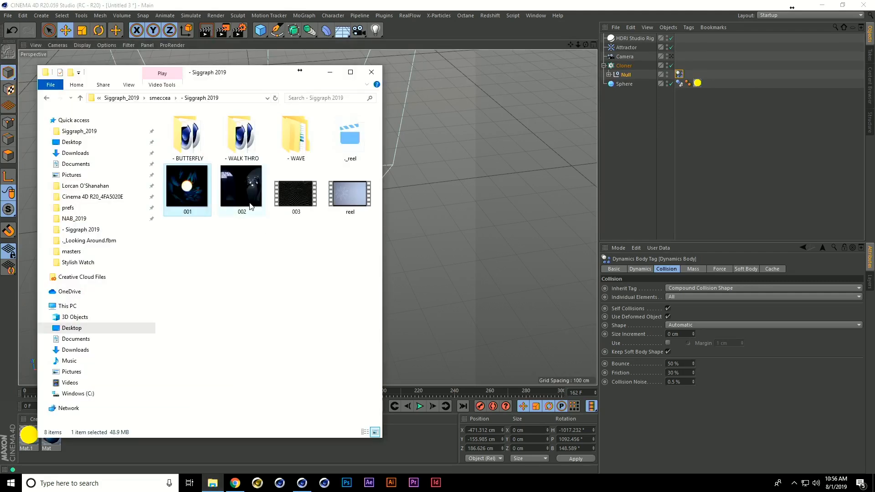
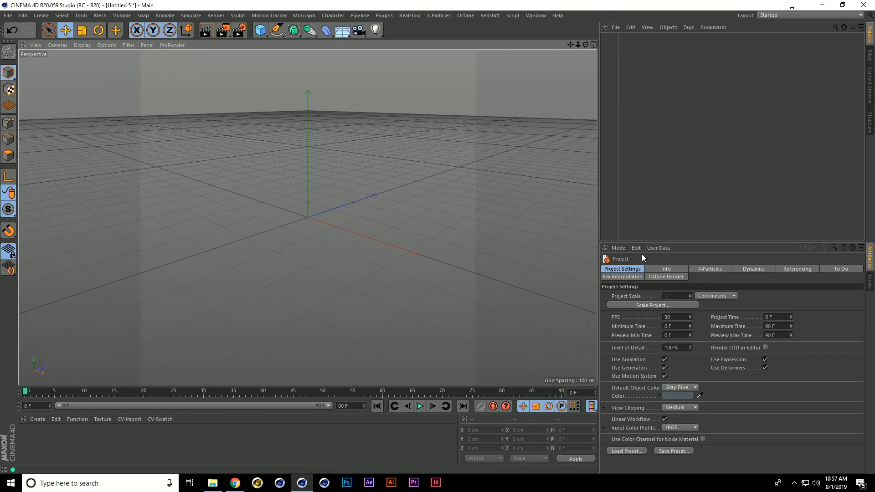
In the perspective viewport's view settings, set the tinted border to dark green with 52% opacity.
{"action": "left_click", "coordinate": [619, 247]}
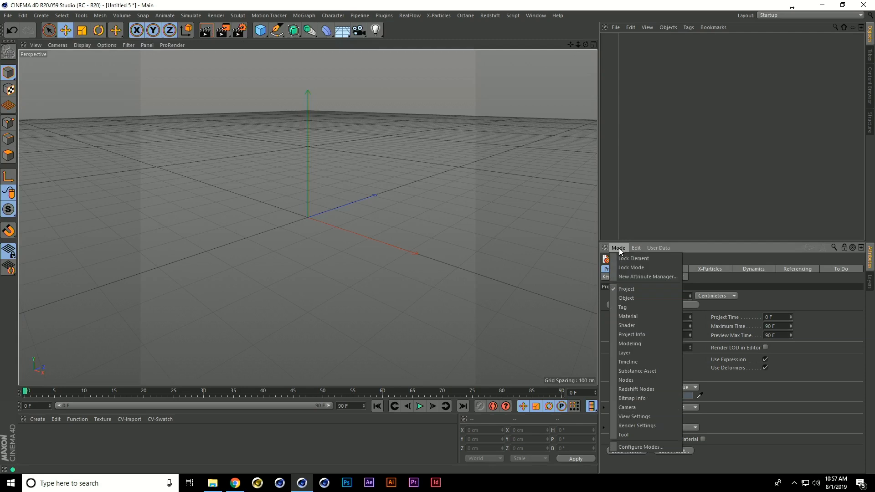
{"action": "left_click", "coordinate": [641, 416]}
{"action": "left_click", "coordinate": [728, 269]}
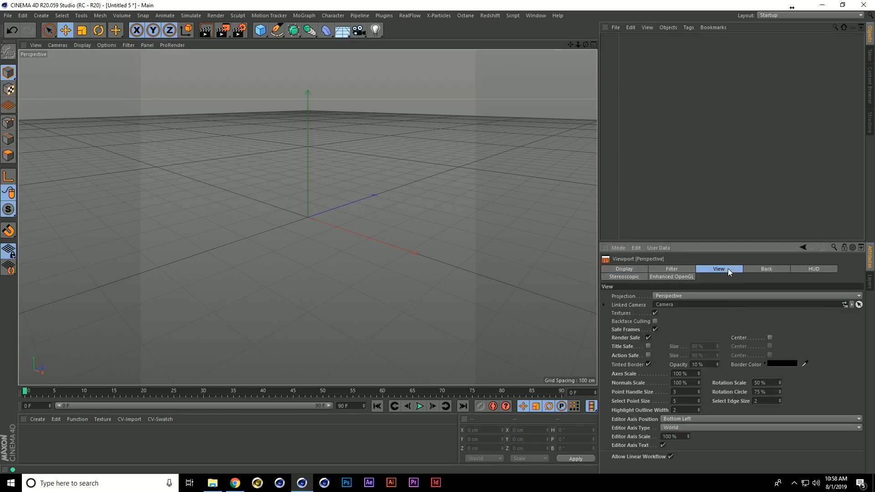
{"action": "left_click", "coordinate": [773, 364]}
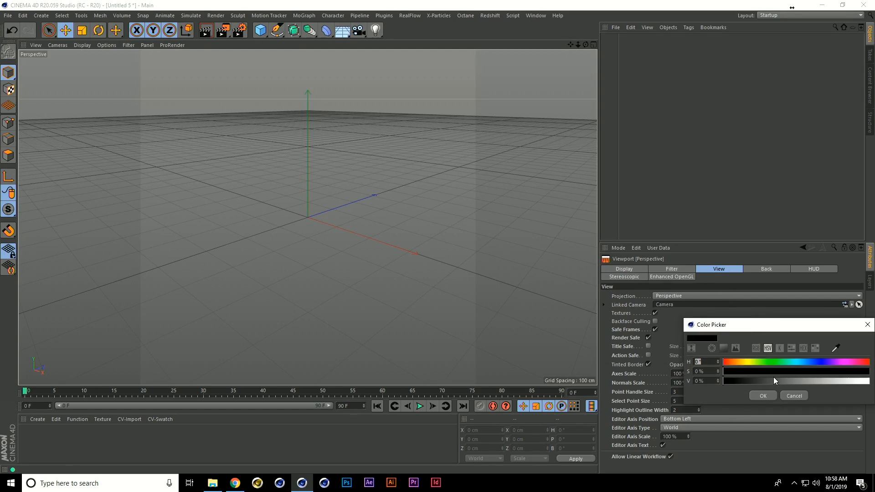
{"action": "left_click", "coordinate": [771, 361]}
{"action": "left_click_drag", "start_coordinate": [785, 370], "coordinate": [870, 371]}
{"action": "left_click", "coordinate": [758, 380]}
{"action": "left_click", "coordinate": [761, 396]}
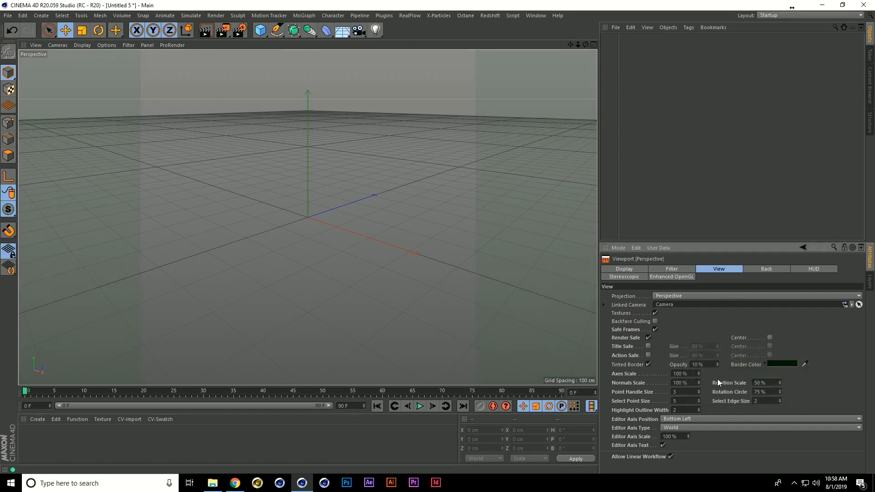
{"action": "left_click_drag", "start_coordinate": [717, 364], "coordinate": [718, 344]}
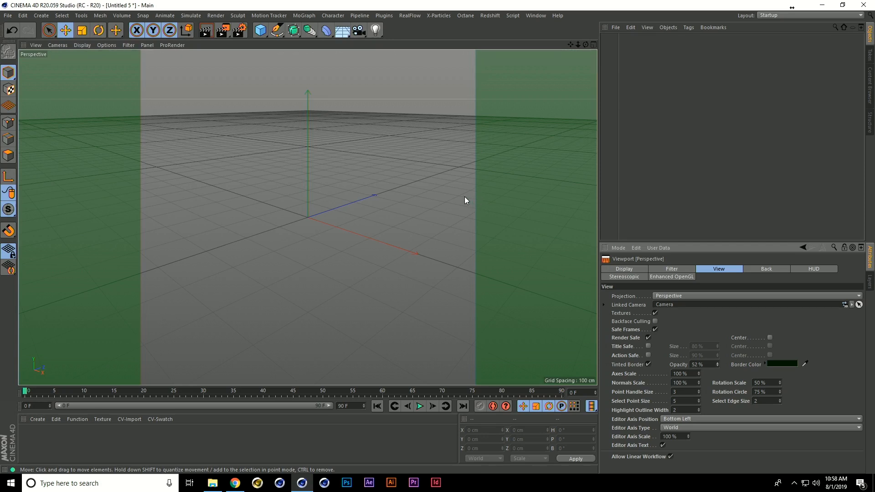
Add an Arc spline with an end angle of 180° and make it editable.
{"action": "left_click", "coordinate": [276, 31]}
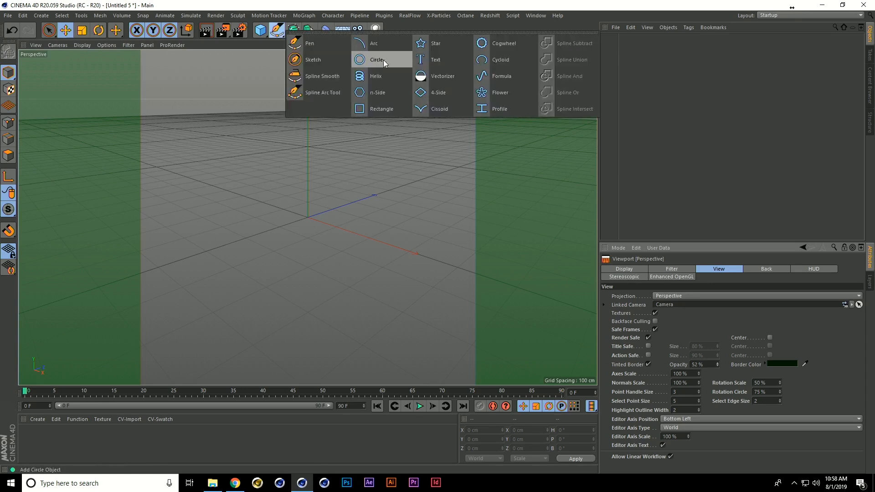
{"action": "left_click", "coordinate": [385, 41]}
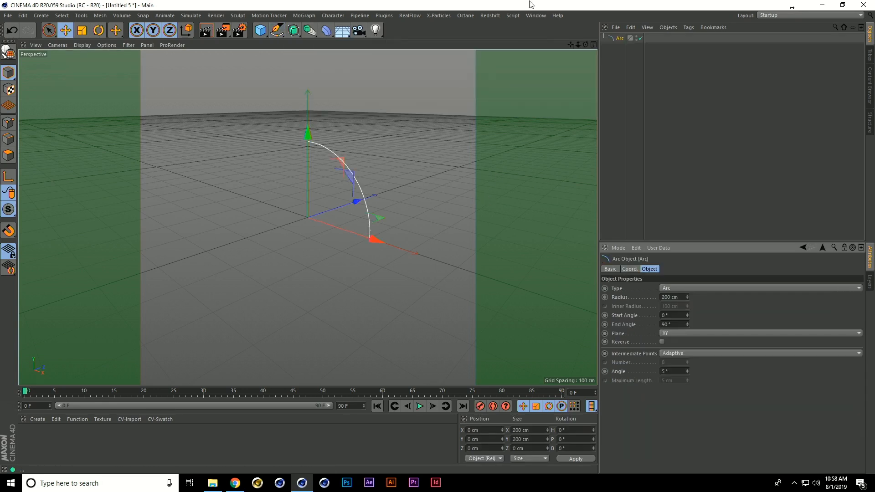
{"action": "double_click", "coordinate": [666, 324]}
{"action": "type", "text": "180"}
{"action": "key", "text": "Return"}
{"action": "left_click", "coordinate": [9, 51]}
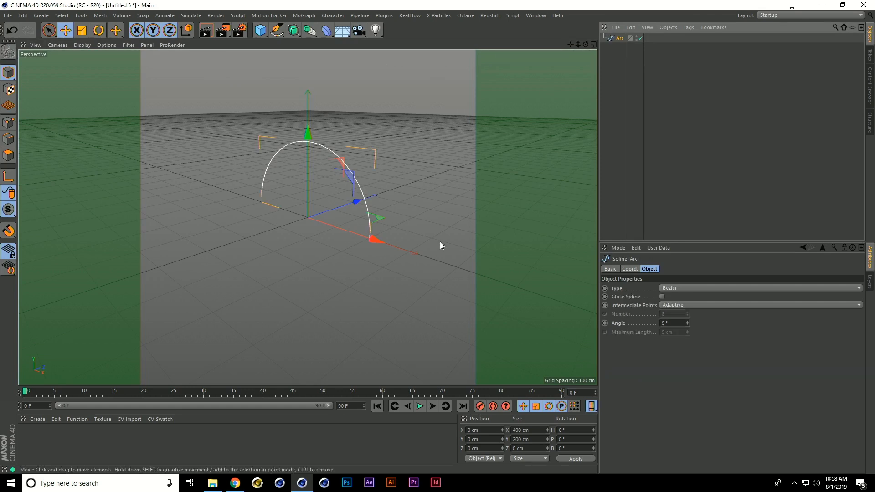
Show all four views and enable snapping with grid point snap for drawing in the front view.
{"action": "left_click", "coordinate": [593, 44]}
{"action": "scroll", "coordinate": [455, 312], "scroll_direction": "down", "scroll_amount": 2}
{"action": "scroll", "coordinate": [457, 312], "scroll_direction": "up", "scroll_amount": 4}
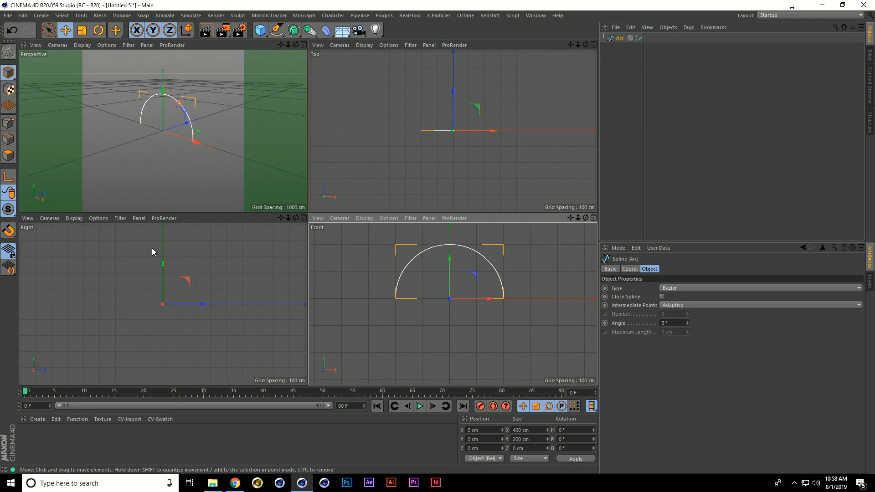
{"action": "left_click", "coordinate": [9, 230]}
{"action": "left_click_drag", "start_coordinate": [8, 230], "coordinate": [56, 378]}
{"action": "left_click_drag", "start_coordinate": [8, 231], "coordinate": [75, 401]}
With the Pen in the front view, extend the arc straight down to Y -400 cm, across, and back up to close the doorway outline.
{"action": "left_click", "coordinate": [276, 30]}
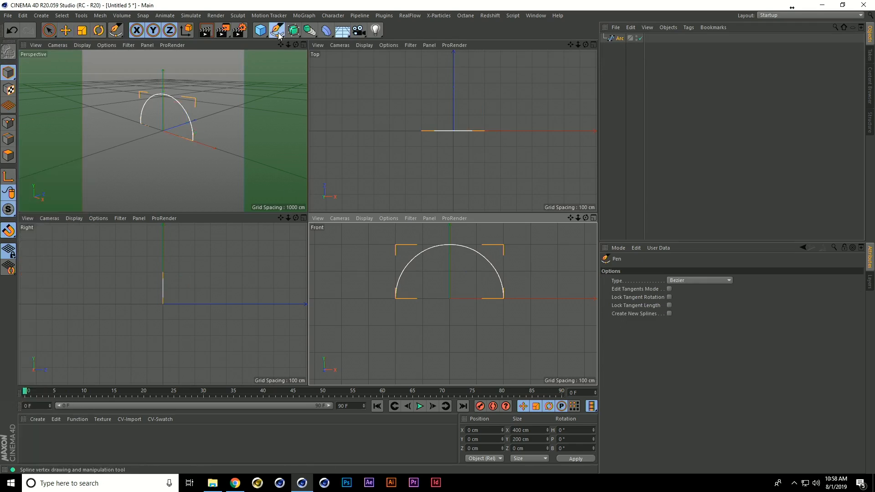
{"action": "left_click", "coordinate": [396, 299]}
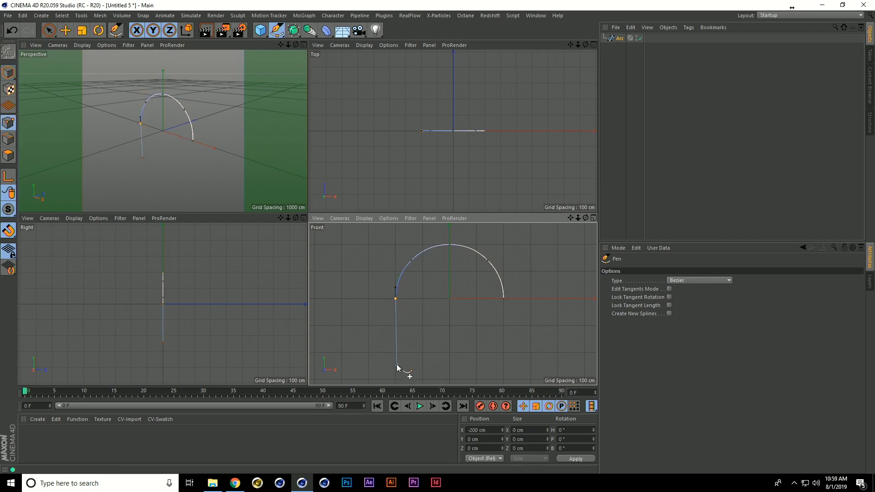
{"action": "middle_click_drag", "start_coordinate": [395, 362], "coordinate": [399, 261], "text": "alt"}
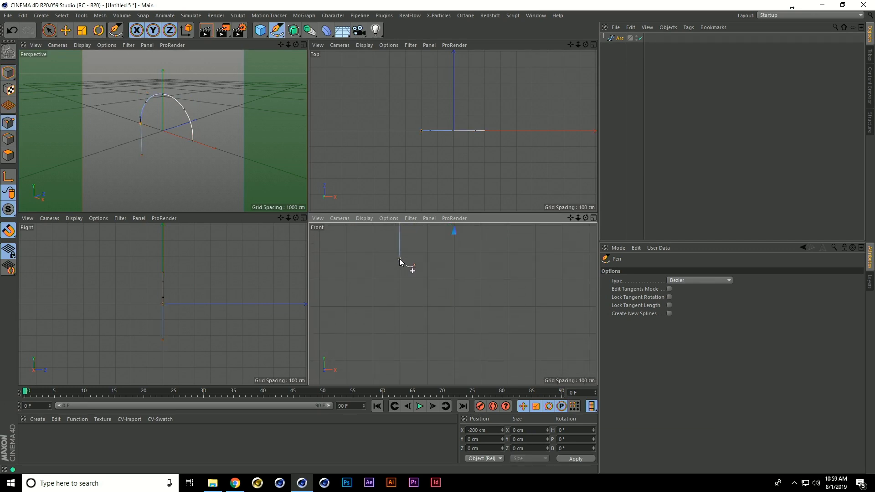
{"action": "left_click", "coordinate": [400, 306]}
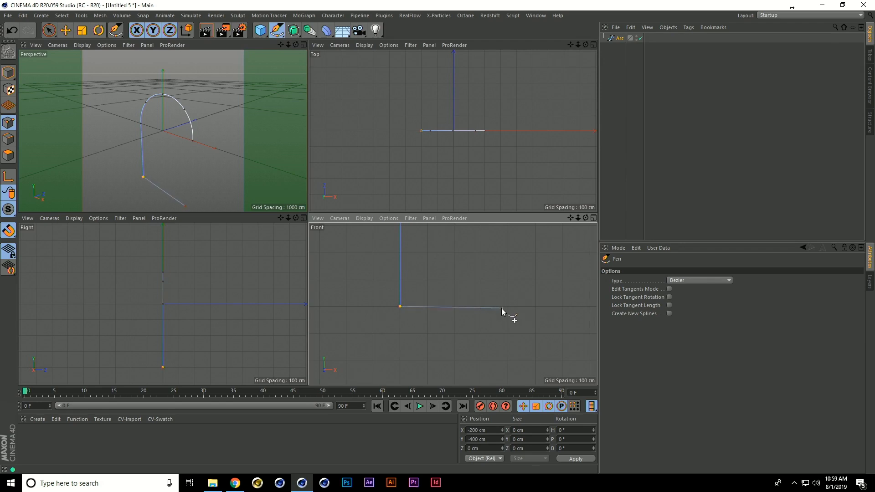
{"action": "middle_click_drag", "start_coordinate": [493, 305], "coordinate": [502, 369]}
{"action": "left_click", "coordinate": [502, 371]}
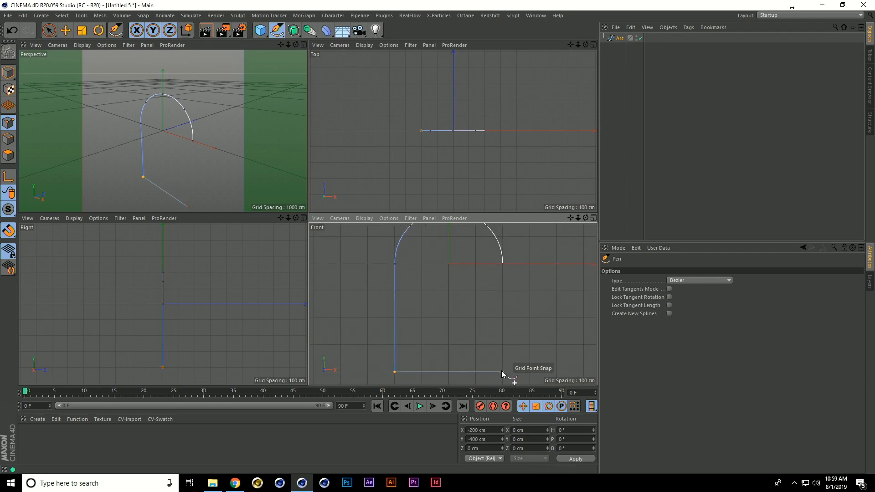
{"action": "left_click", "coordinate": [502, 263]}
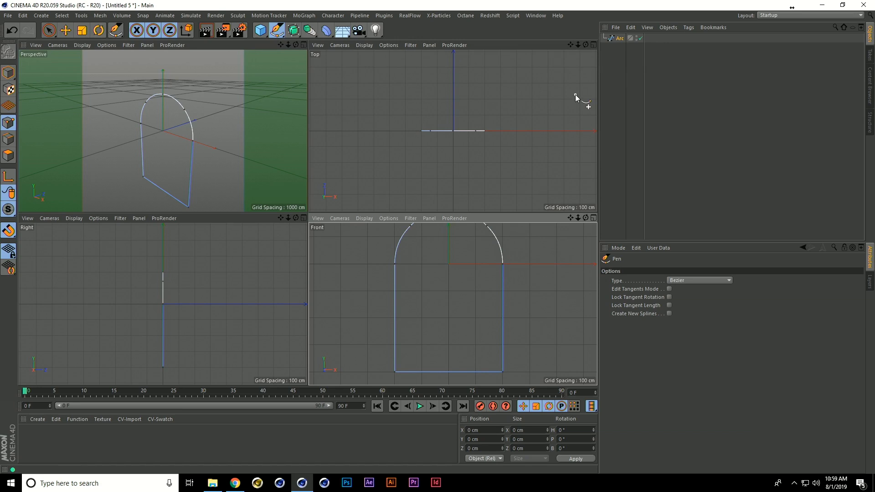
Add an Extrude generator in the perspective view and make the Arc spline its child.
{"action": "middle_click", "coordinate": [303, 57]}
{"action": "left_click", "coordinate": [296, 32]}
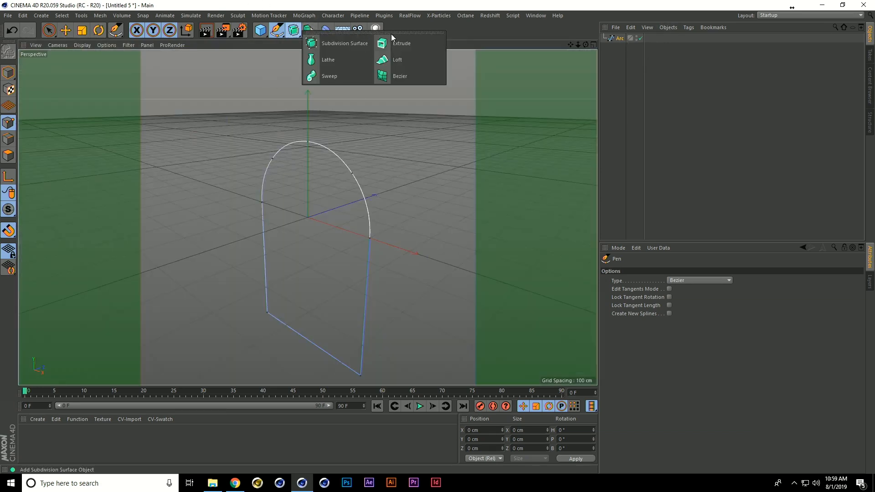
{"action": "left_click", "coordinate": [439, 45]}
{"action": "left_click_drag", "start_coordinate": [623, 47], "coordinate": [618, 41]}
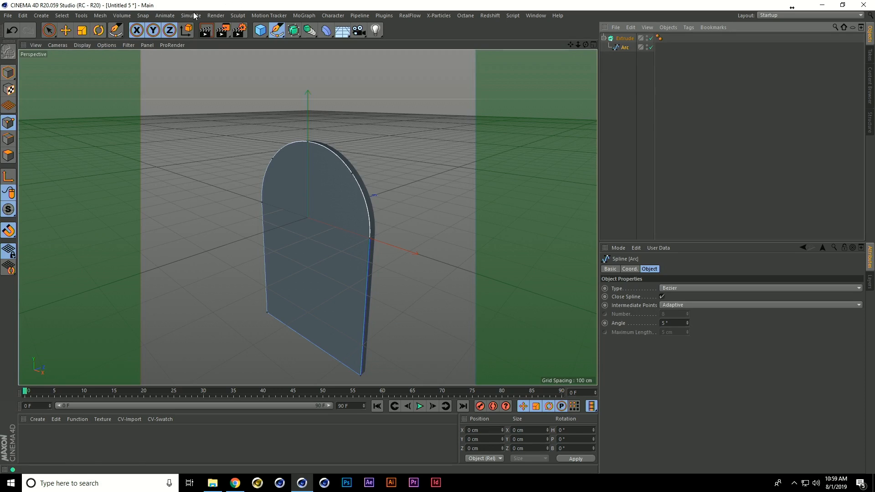
Scale the Arc spline up uniformly in model mode to about 3200 × 4800 cm.
{"action": "key", "text": "t"}
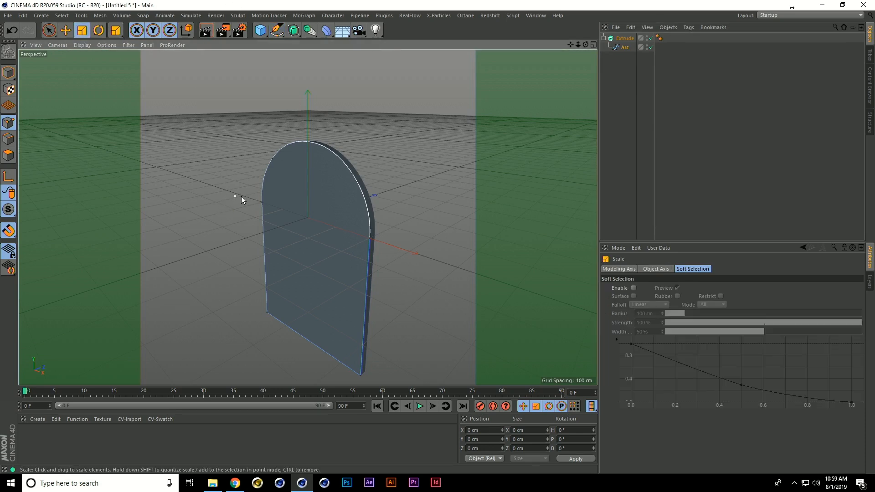
{"action": "left_click", "coordinate": [8, 72]}
{"action": "left_click_drag", "start_coordinate": [234, 188], "coordinate": [420, 144]}
{"action": "scroll", "coordinate": [404, 168], "scroll_direction": "down", "scroll_amount": 10}
{"action": "left_click_drag", "start_coordinate": [354, 175], "coordinate": [471, 147]}
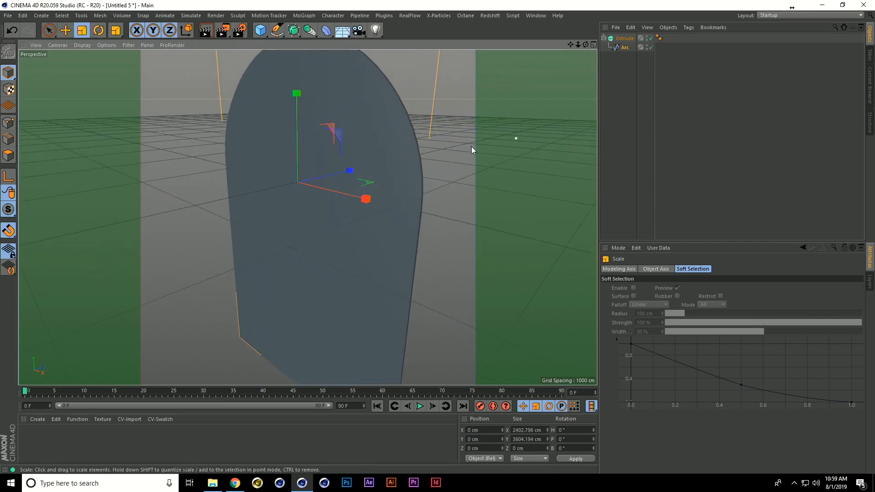
{"action": "scroll", "coordinate": [362, 171], "scroll_direction": "down", "scroll_amount": 4}
{"action": "scroll", "coordinate": [362, 171], "scroll_direction": "down", "scroll_amount": 3}
{"action": "left_click_drag", "start_coordinate": [327, 154], "coordinate": [398, 147]}
Set the Extrude object's Z movement to 649 cm to thicken the arch.
{"action": "left_click", "coordinate": [624, 47]}
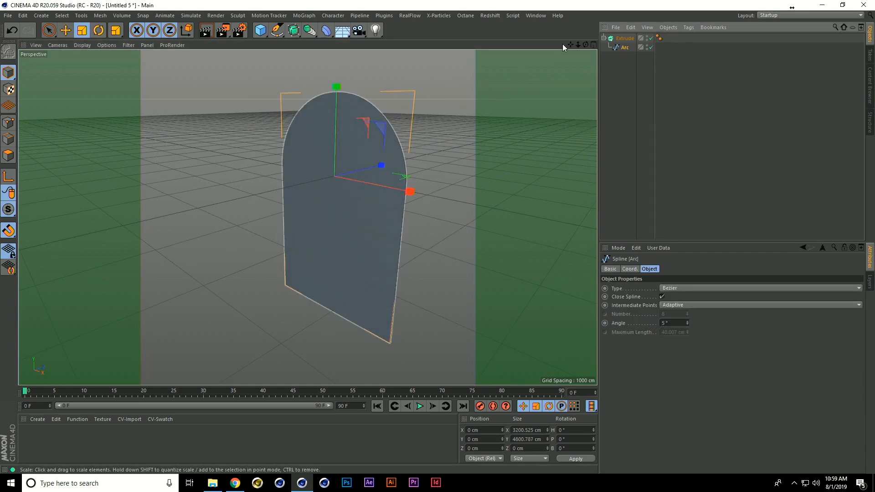
{"action": "left_click", "coordinate": [627, 39]}
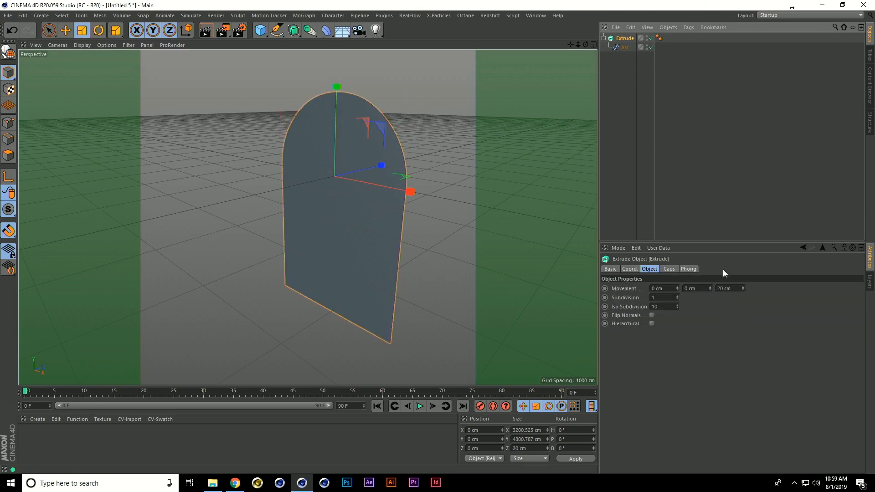
{"action": "left_click_drag", "start_coordinate": [741, 289], "coordinate": [715, 18]}
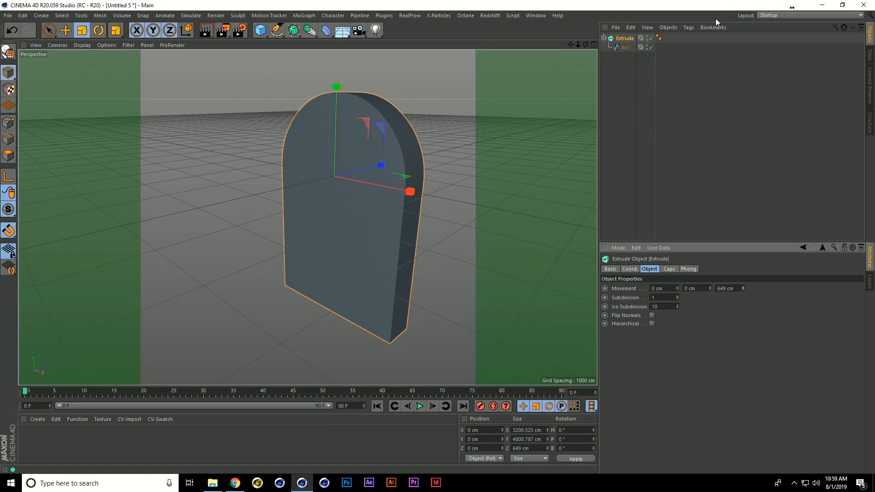
Add a Cube and enlarge it to about 5237 × 4111 × 892 cm around the arch.
{"action": "left_click", "coordinate": [260, 30]}
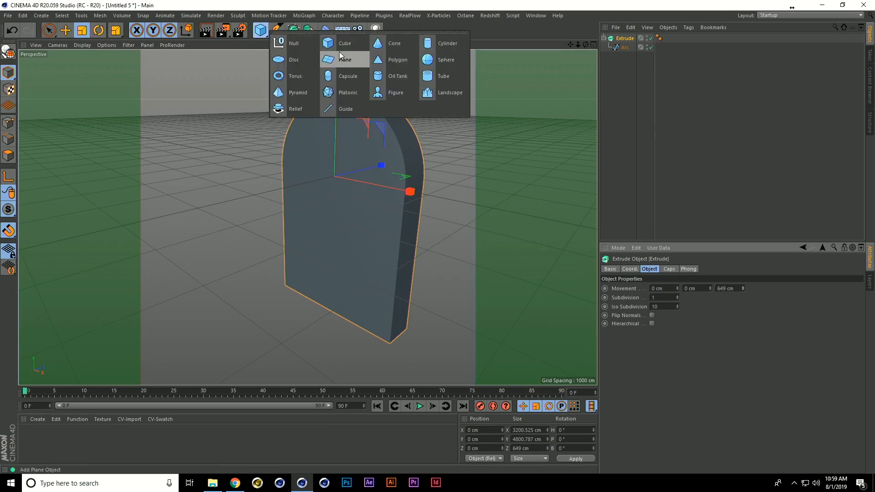
{"action": "left_click", "coordinate": [352, 44]}
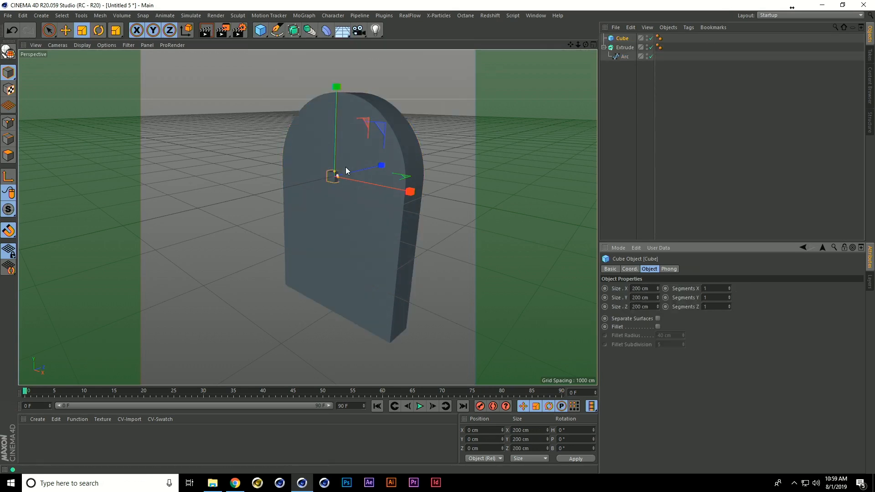
{"action": "left_click_drag", "start_coordinate": [338, 178], "coordinate": [395, 176]}
{"action": "left_click_drag", "start_coordinate": [337, 176], "coordinate": [465, 238]}
{"action": "left_click_drag", "start_coordinate": [337, 171], "coordinate": [355, 63]}
{"action": "left_click_drag", "start_coordinate": [387, 164], "coordinate": [349, 176]}
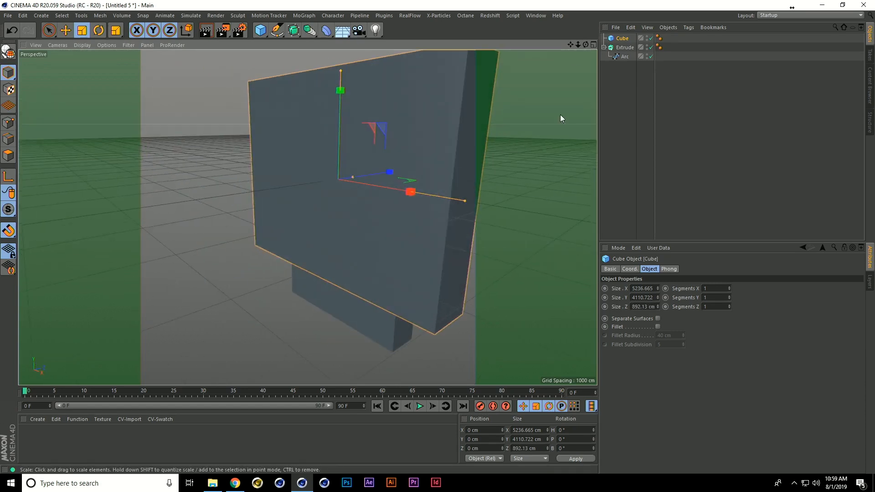
Scale the arch outline down uniformly to about 2439 × 3658 cm.
{"action": "left_click", "coordinate": [626, 48], "text": "ctrl"}
{"action": "left_click", "coordinate": [625, 56]}
{"action": "left_click_drag", "start_coordinate": [413, 166], "coordinate": [335, 178]}
Resize the cube to about 3692 × 4180 × 268 cm and move it to about 318 cm in Z, within the arch's depth.
{"action": "left_click", "coordinate": [622, 39]}
{"action": "left_click_drag", "start_coordinate": [497, 127], "coordinate": [413, 135]}
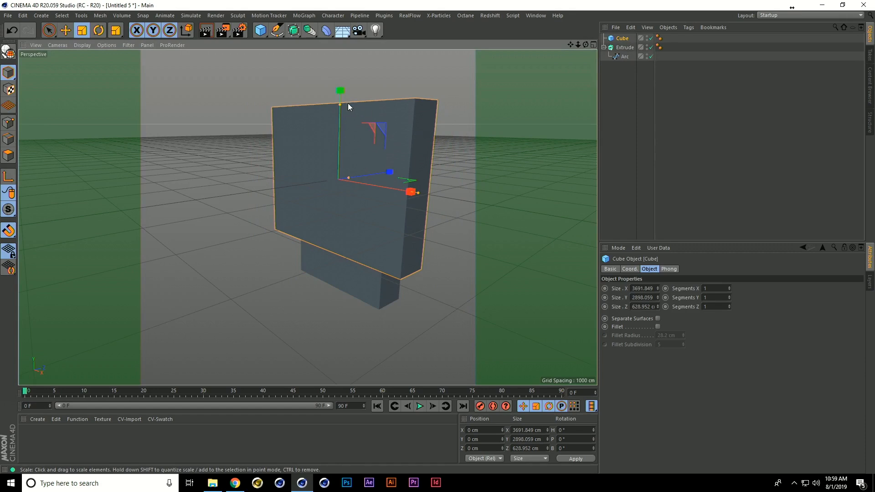
{"action": "left_click_drag", "start_coordinate": [343, 97], "coordinate": [349, 70]}
{"action": "left_click_drag", "start_coordinate": [399, 268], "coordinate": [376, 220], "text": "alt"}
{"action": "left_click_drag", "start_coordinate": [401, 187], "coordinate": [447, 201]}
{"action": "key", "text": "e"}
{"action": "left_click_drag", "start_coordinate": [316, 201], "coordinate": [394, 241], "text": "alt"}
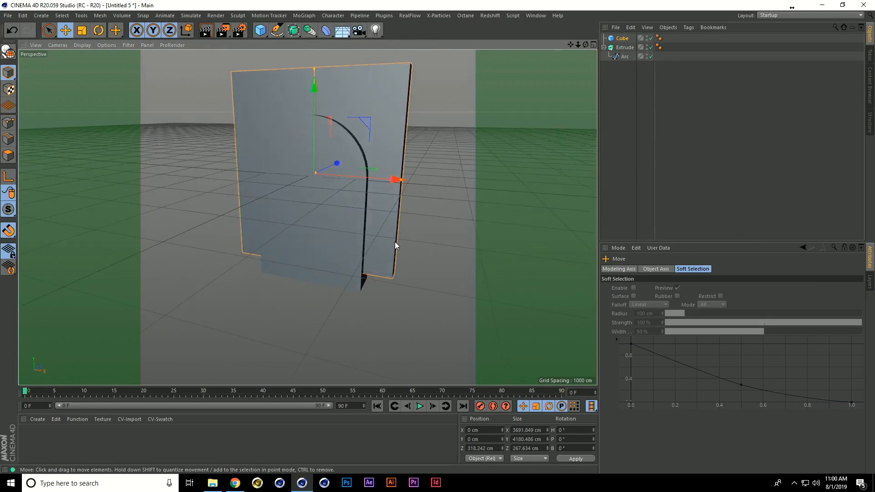
Create a new default material and apply it to the extruded arch.
{"action": "double_click", "coordinate": [83, 433]}
{"action": "left_click_drag", "start_coordinate": [29, 435], "coordinate": [321, 210]}
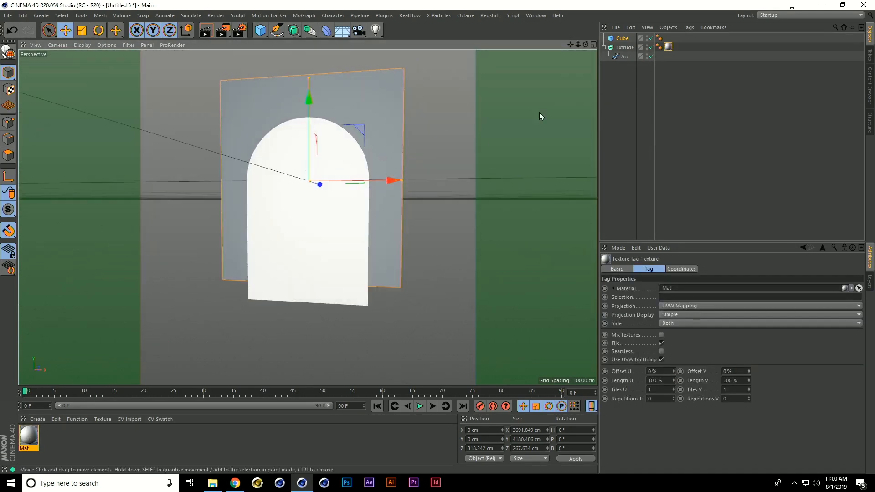
Add a Boole and place the Cube and Extrude under it to cut the arched opening from the cube.
{"action": "left_click_drag", "start_coordinate": [309, 36], "coordinate": [464, 42]}
{"action": "left_click", "coordinate": [623, 55]}
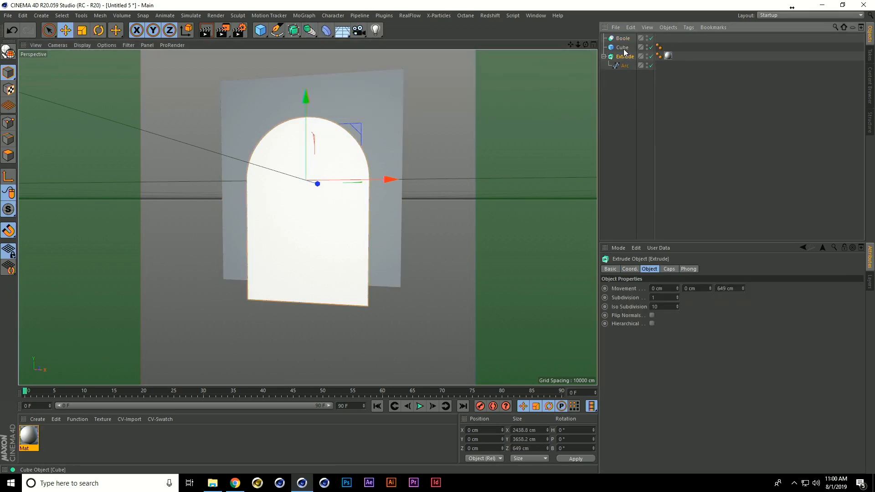
{"action": "left_click", "coordinate": [623, 47], "text": "ctrl"}
{"action": "left_click_drag", "start_coordinate": [623, 47], "coordinate": [622, 38]}
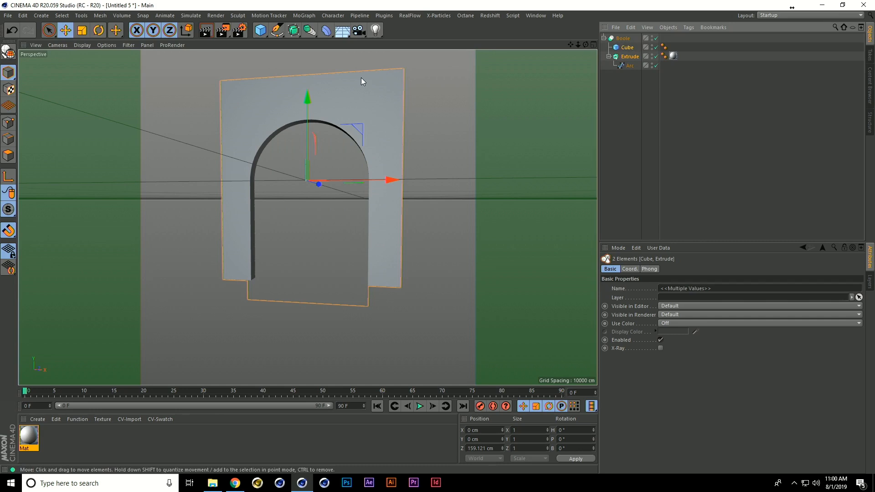
{"action": "left_click_drag", "start_coordinate": [212, 278], "coordinate": [272, 259], "text": "alt"}
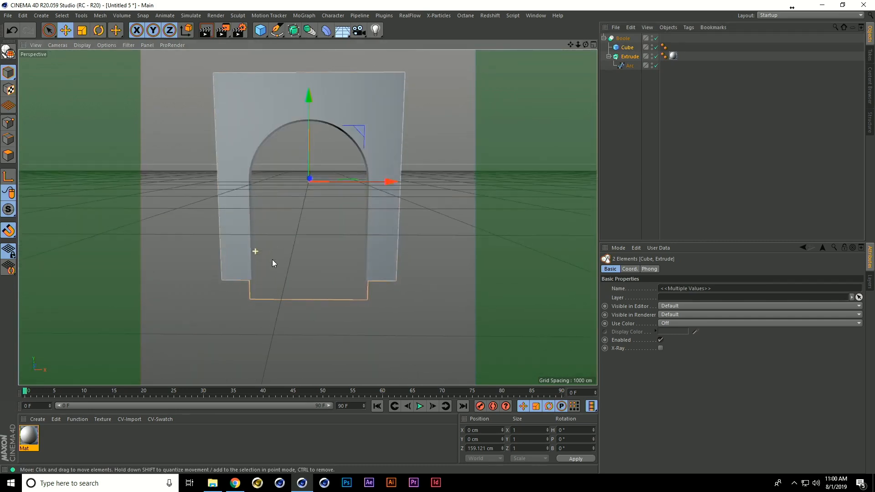
Add a MoGraph Cloner and place the Boole under it to duplicate the arched wall.
{"action": "left_click", "coordinate": [638, 39]}
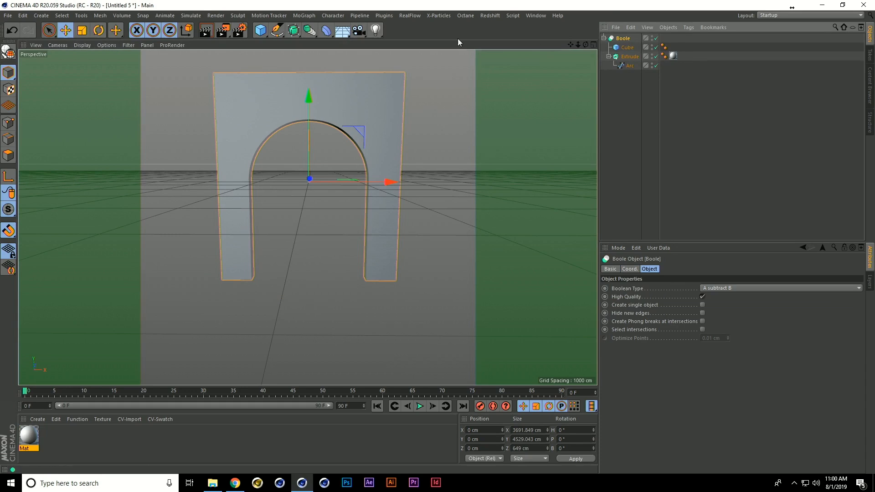
{"action": "left_click", "coordinate": [304, 16]}
{"action": "left_click", "coordinate": [322, 114]}
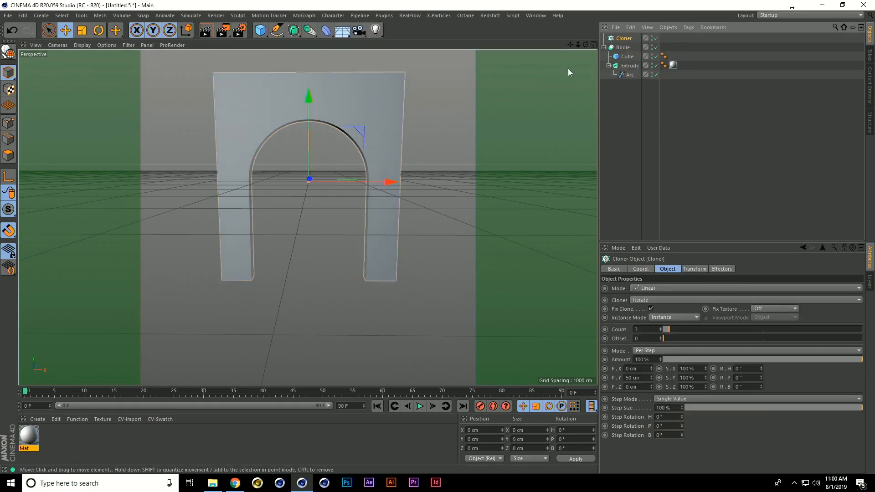
{"action": "left_click_drag", "start_coordinate": [625, 50], "coordinate": [624, 39]}
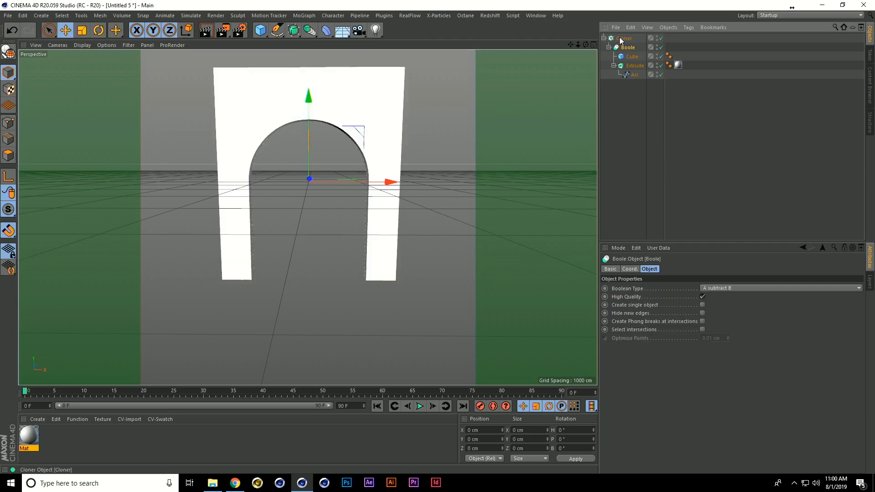
{"action": "left_click", "coordinate": [623, 38]}
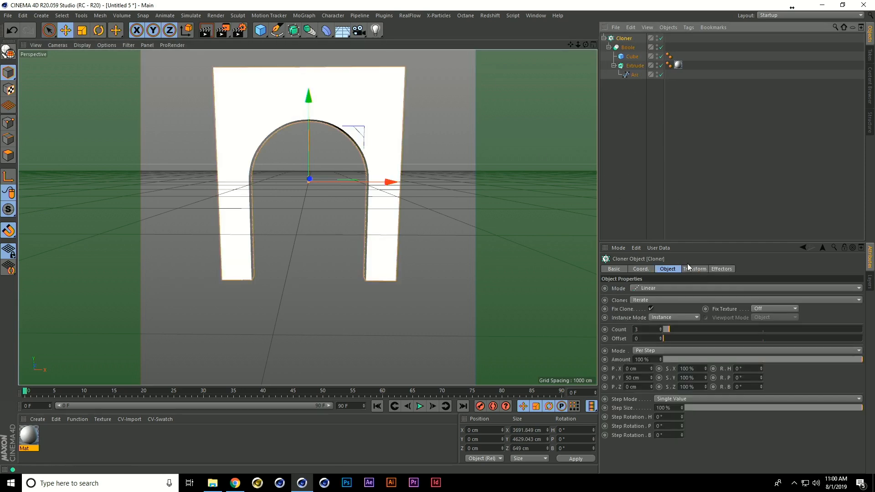
Set the Cloner's per-step offset to 0 cm in Y and about 3398 cm in X so the arches stand side by side.
{"action": "left_click_drag", "start_coordinate": [646, 378], "coordinate": [415, 364]}
{"action": "type", "text": "0"}
{"action": "mouse_move", "coordinate": [651, 369]}
{"action": "left_mouse_down"}
{"action": "mouse_move", "coordinate": [665, 310]}
{"action": "mouse_move", "coordinate": [694, 5]}
{"action": "left_mouse_up"}
{"action": "scroll", "coordinate": [359, 182], "scroll_direction": "down", "scroll_amount": 5}
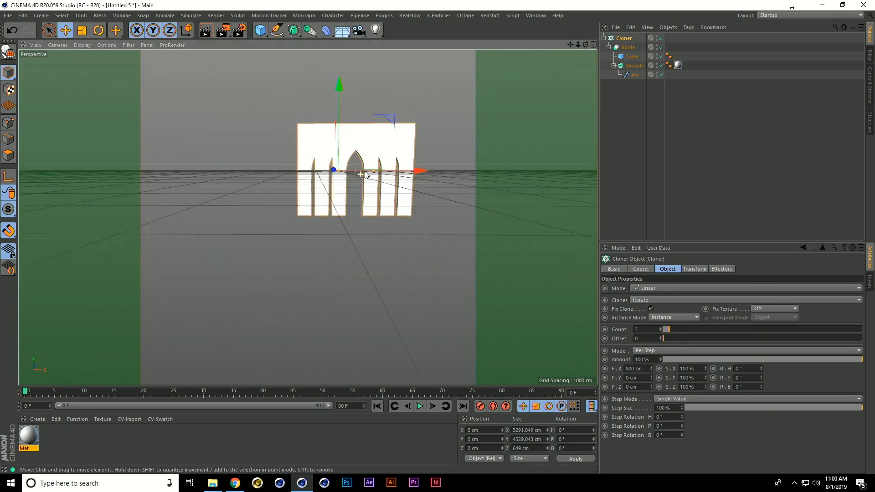
{"action": "middle_click_drag", "start_coordinate": [367, 157], "coordinate": [294, 222], "text": "alt"}
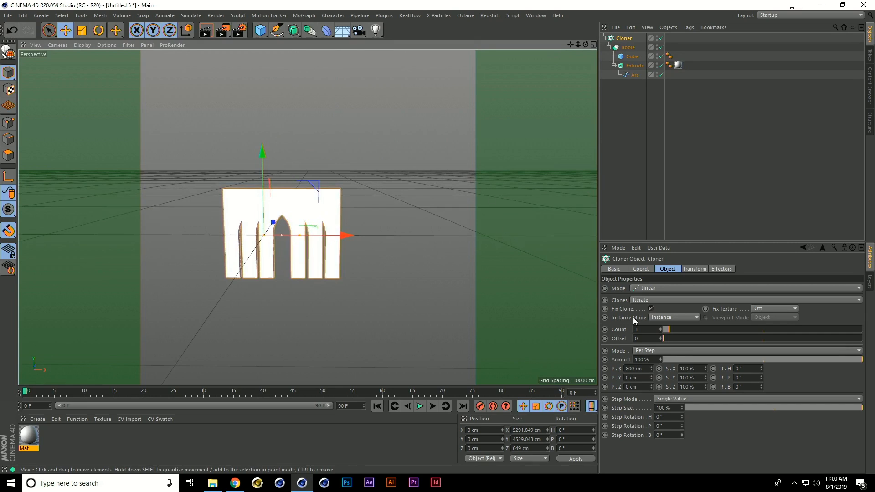
{"action": "left_click_drag", "start_coordinate": [650, 369], "coordinate": [644, 174]}
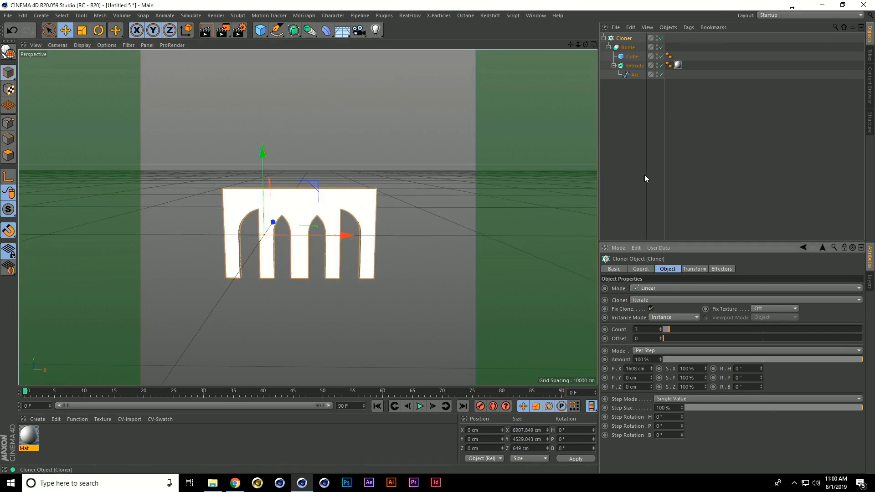
{"action": "left_click_drag", "start_coordinate": [654, 367], "coordinate": [674, 191]}
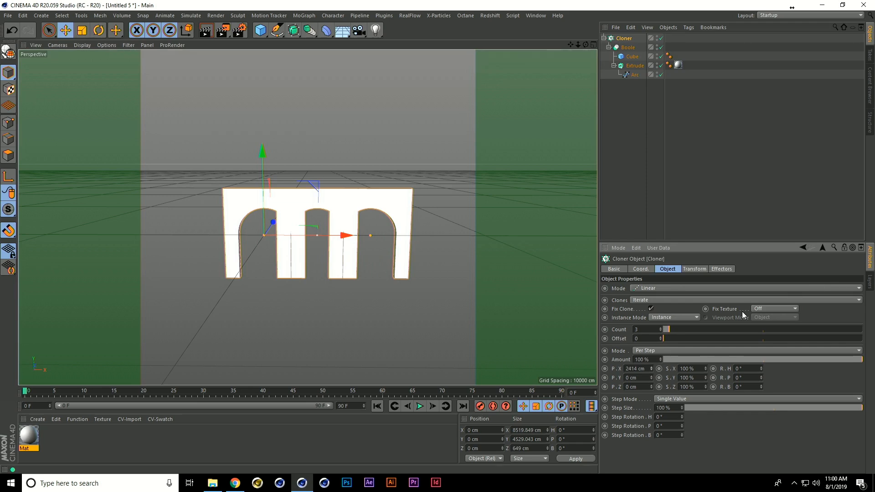
{"action": "left_click_drag", "start_coordinate": [651, 368], "coordinate": [692, 286]}
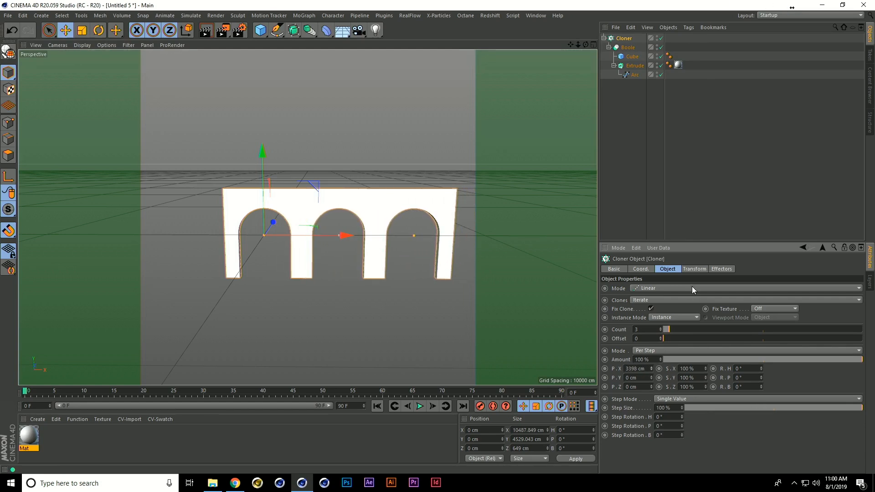
Raise the Cloner's count to 7 to extend the row of arches.
{"action": "left_click_drag", "start_coordinate": [666, 328], "coordinate": [677, 330]}
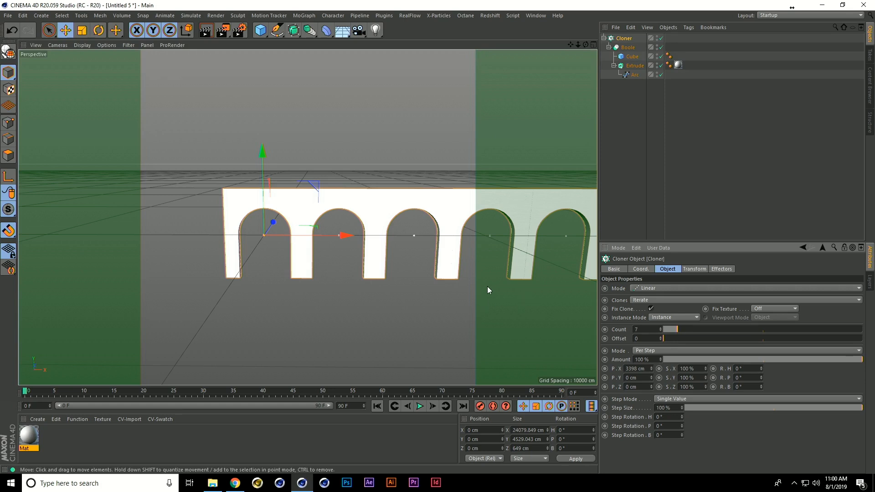
{"action": "middle_click_drag", "start_coordinate": [401, 247], "coordinate": [275, 267], "text": "alt"}
{"action": "scroll", "coordinate": [348, 250], "scroll_direction": "down", "scroll_amount": 1}
{"action": "scroll", "coordinate": [347, 250], "scroll_direction": "down", "scroll_amount": 2}
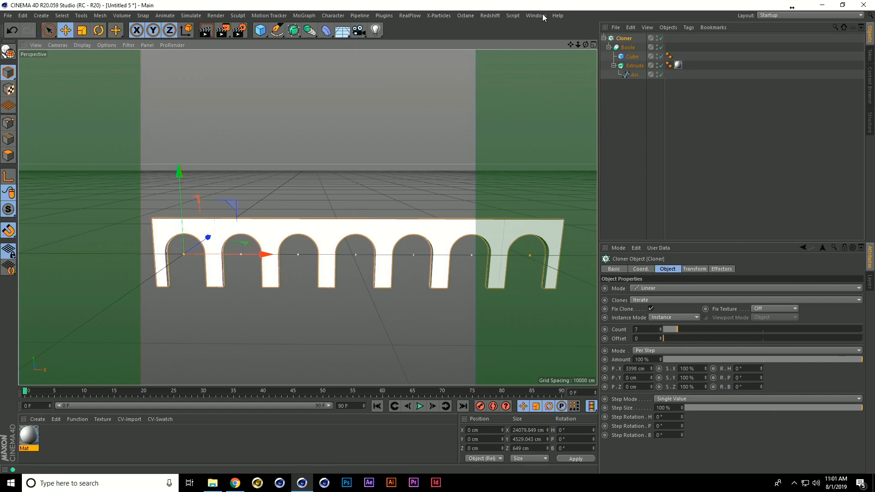
Open the Octane Live Viewer, dock it beside the viewport and start the live render.
{"action": "left_click", "coordinate": [472, 16]}
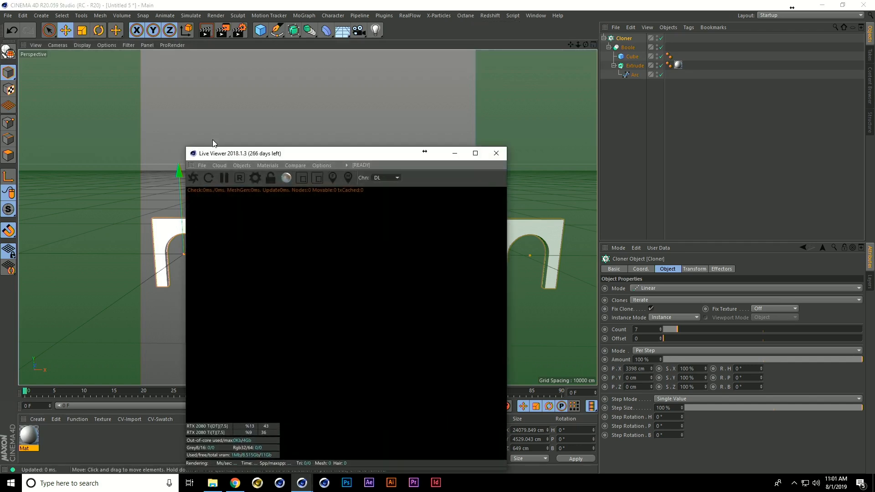
{"action": "left_click_drag", "start_coordinate": [191, 168], "coordinate": [18, 54]}
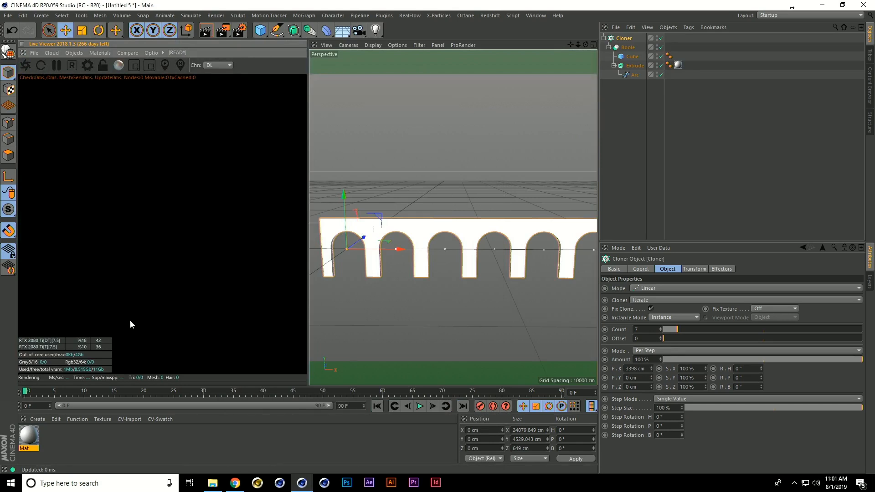
{"action": "left_click", "coordinate": [26, 67]}
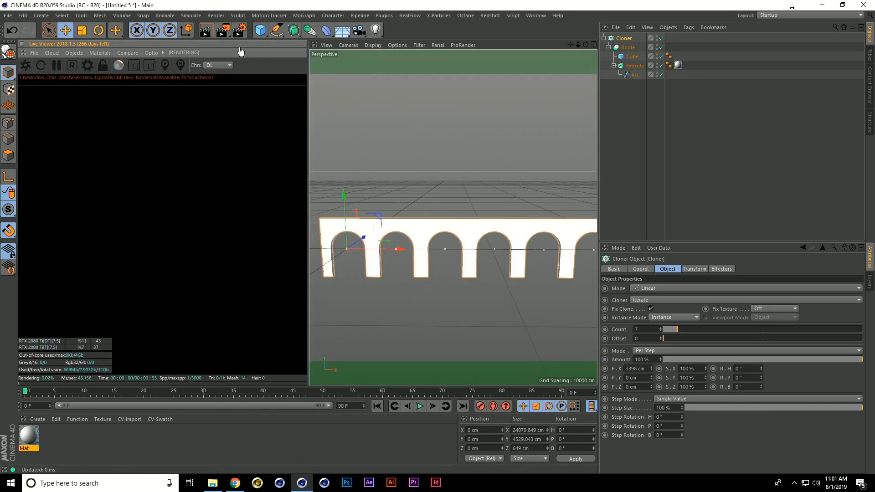
Add an Octane Camera and reset its position and rotation coordinates to 0.
{"action": "left_click", "coordinate": [96, 53]}
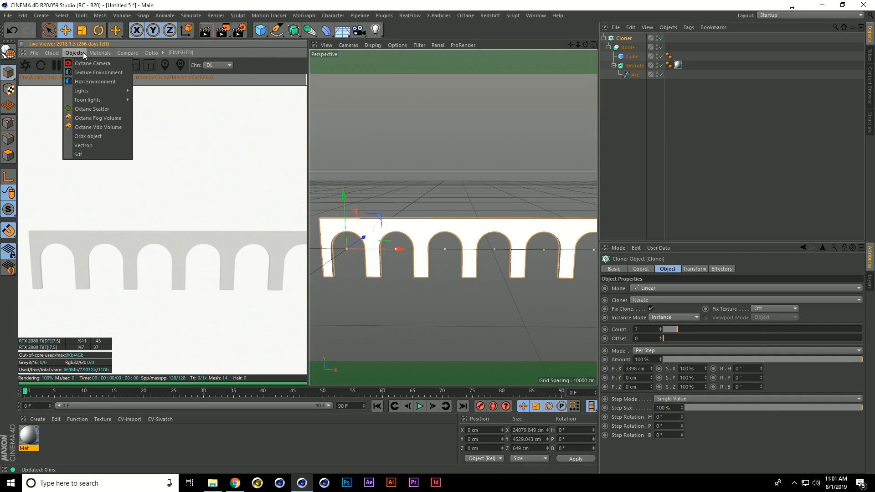
{"action": "left_click", "coordinate": [85, 60]}
{"action": "left_click", "coordinate": [640, 38]}
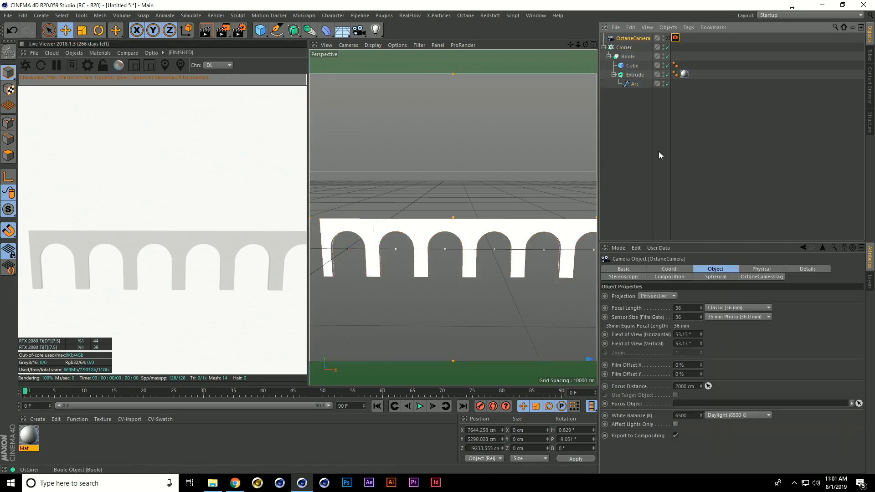
{"action": "left_click", "coordinate": [670, 269]}
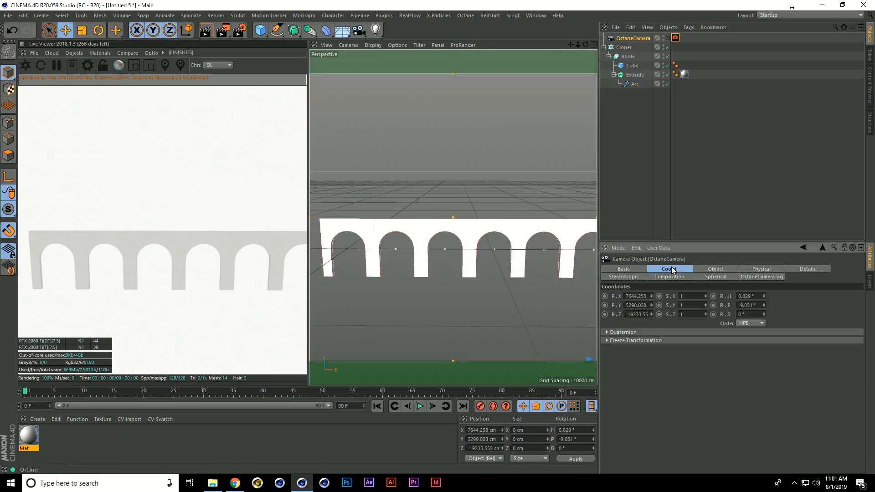
{"action": "left_click", "coordinate": [644, 296]}
{"action": "type", "text": "0"}
{"action": "key", "text": "Tab"}
{"action": "type", "text": "0"}
{"action": "key", "text": "Tab"}
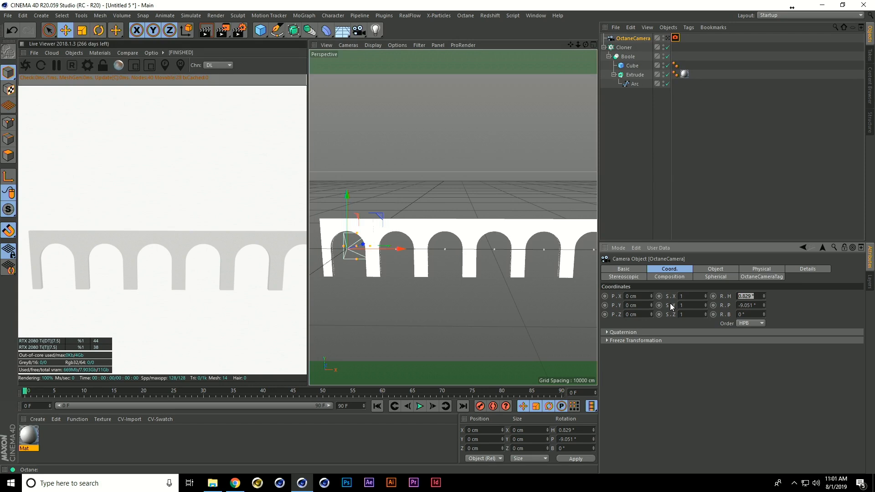
{"action": "key", "text": "Return"}
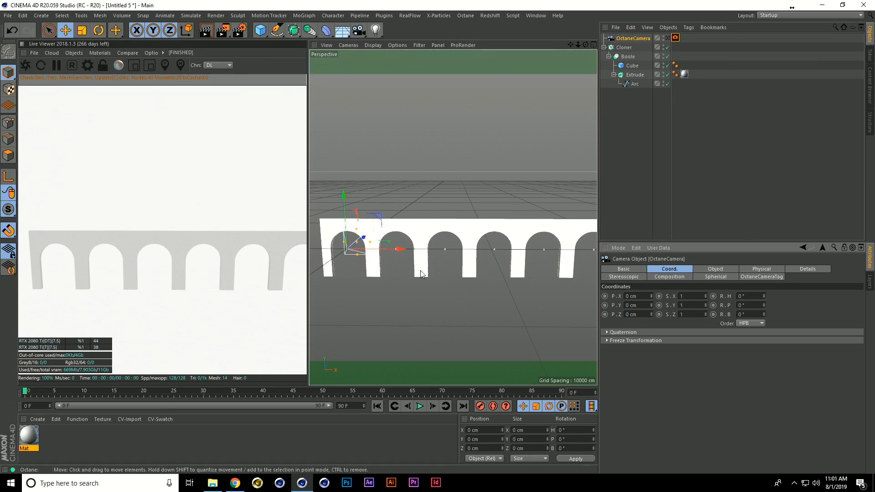
Move the camera out in front of the arches to about 3215 cm in X and -2695 cm in Z.
{"action": "left_click_drag", "start_coordinate": [331, 177], "coordinate": [330, 198], "text": "alt"}
{"action": "left_click_drag", "start_coordinate": [330, 198], "coordinate": [415, 248]}
{"action": "key", "text": "ctrl+z"}
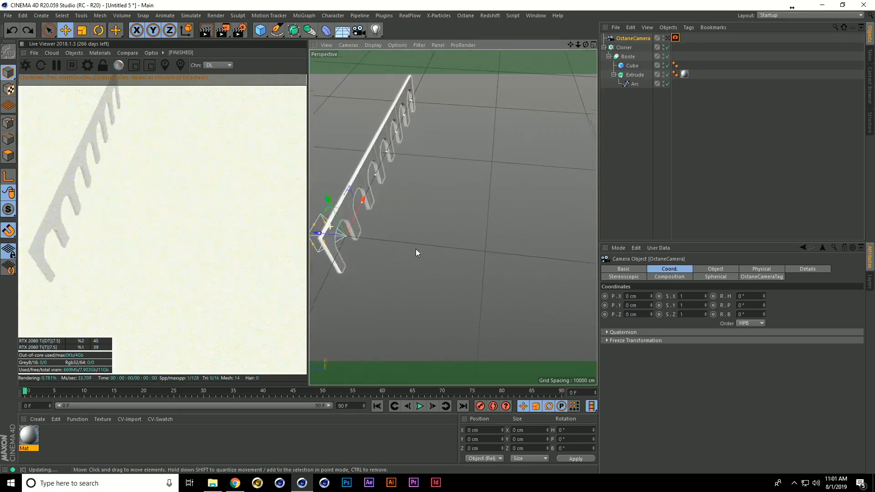
{"action": "left_click_drag", "start_coordinate": [314, 236], "coordinate": [352, 249]}
{"action": "left_click_drag", "start_coordinate": [400, 206], "coordinate": [409, 180]}
Look through the camera and frame one arch by moving it to about 3377, -67, -2984 cm, then enlarge the viewport.
{"action": "left_click", "coordinate": [668, 38]}
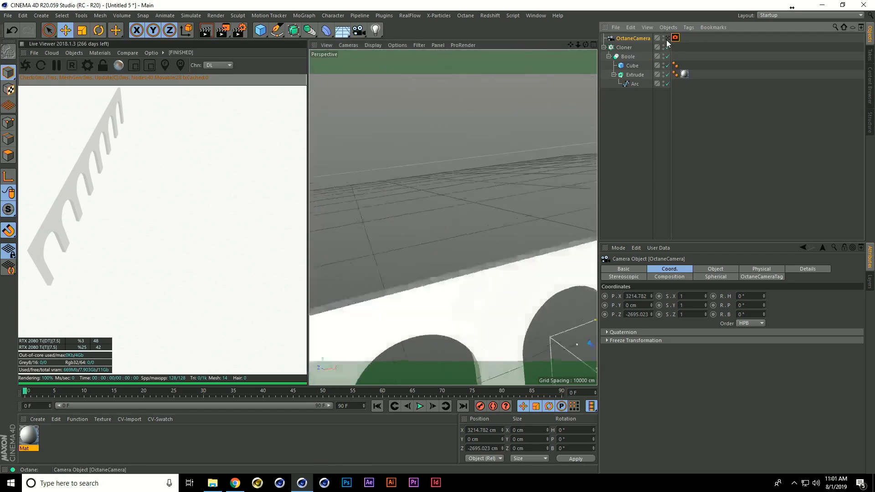
{"action": "left_click_drag", "start_coordinate": [651, 315], "coordinate": [647, 425]}
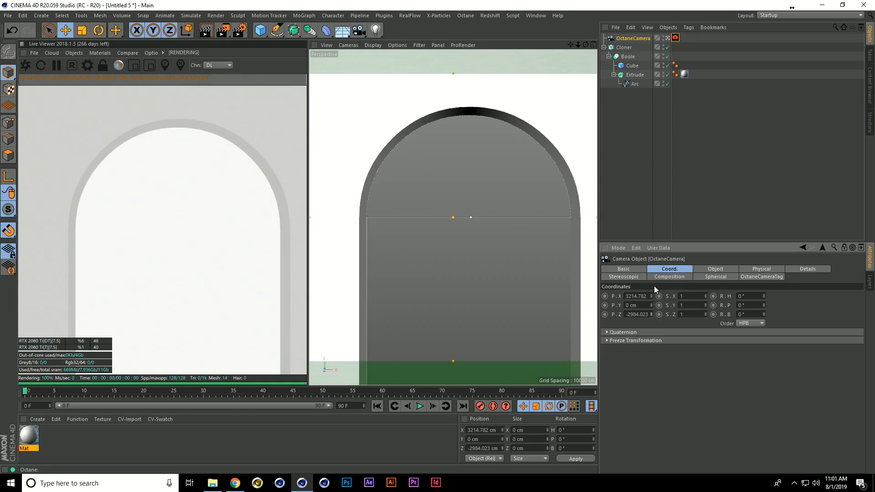
{"action": "left_click_drag", "start_coordinate": [651, 302], "coordinate": [659, 219]}
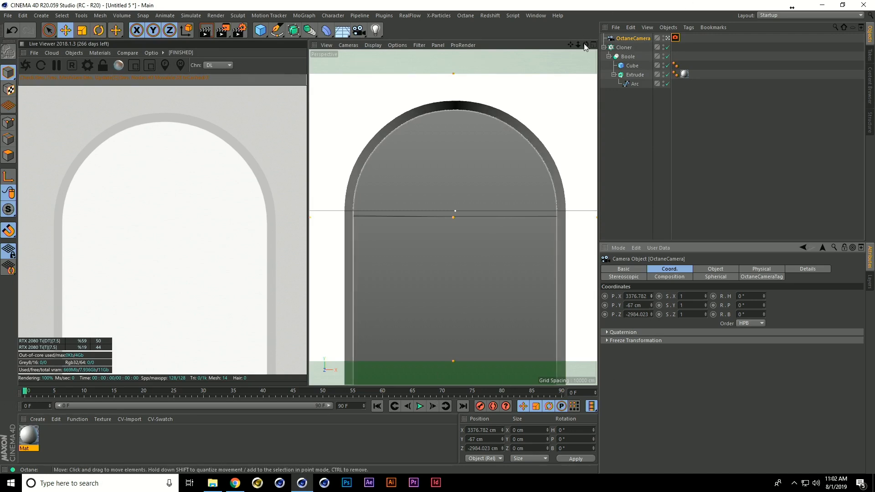
{"action": "left_click_drag", "start_coordinate": [308, 79], "coordinate": [235, 80]}
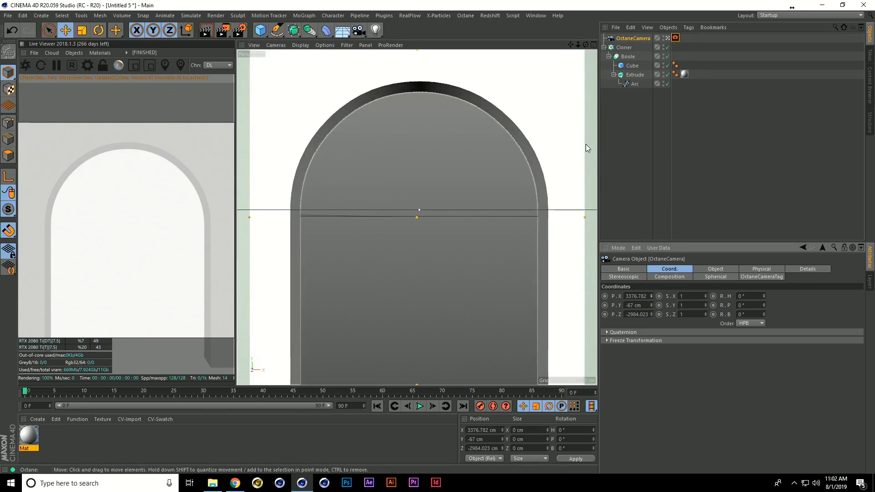
Leave the camera view and set the camera's X position to about 3364 cm.
{"action": "left_click", "coordinate": [667, 39]}
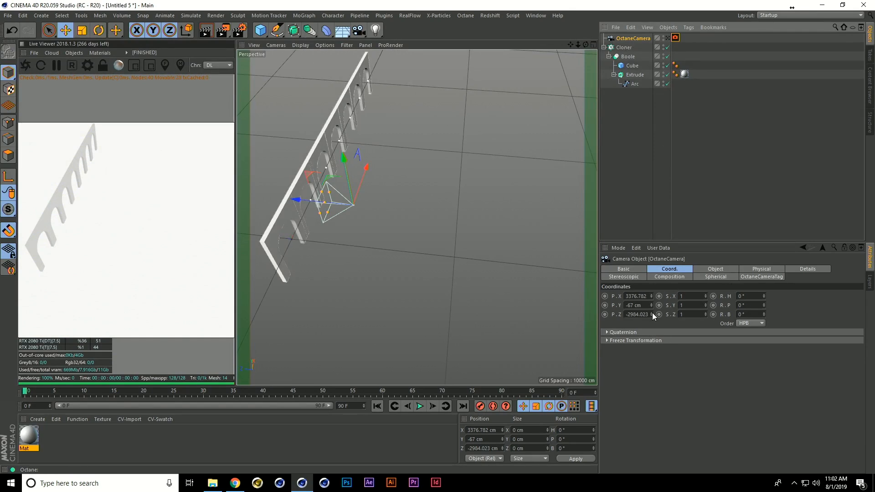
{"action": "key", "text": "ctrl+z"}
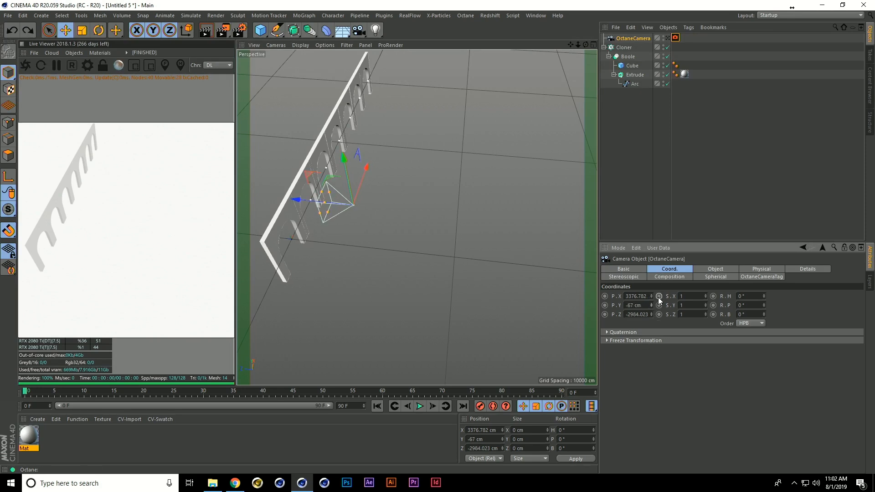
{"action": "key", "text": "ctrl+y"}
Extend the animation to 300 frames and show the full range on the timeline.
{"action": "double_click", "coordinate": [351, 406]}
{"action": "type", "text": "300"}
{"action": "key", "text": "Return"}
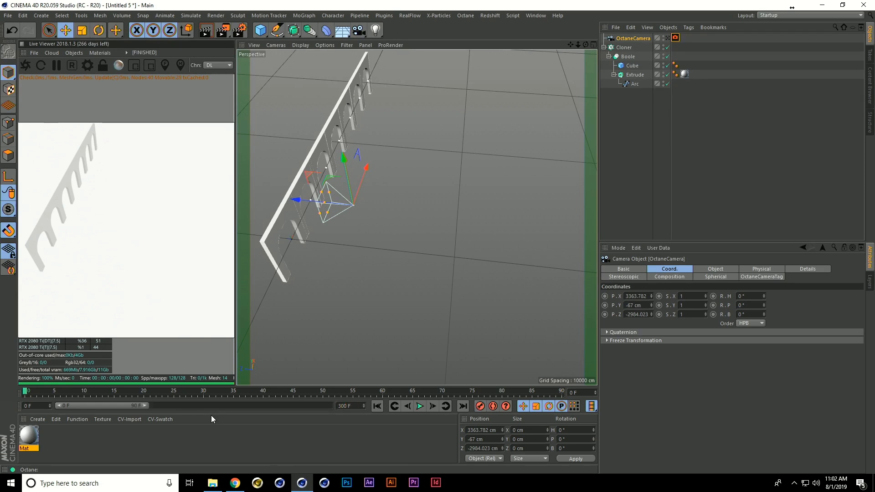
{"action": "double_click", "coordinate": [93, 405]}
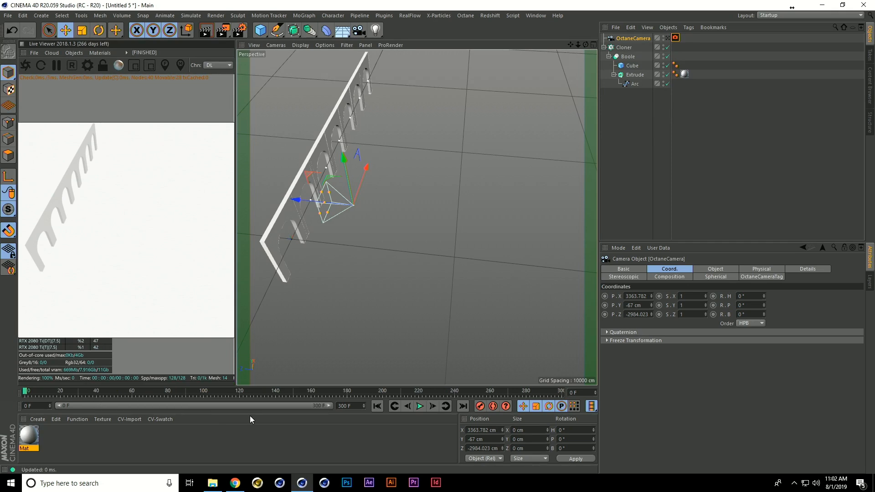
Keyframe the camera's X position at frame 0 and, moved along the arches to about 16894 cm, at frame 300.
{"action": "left_click", "coordinate": [604, 296], "text": "ctrl"}
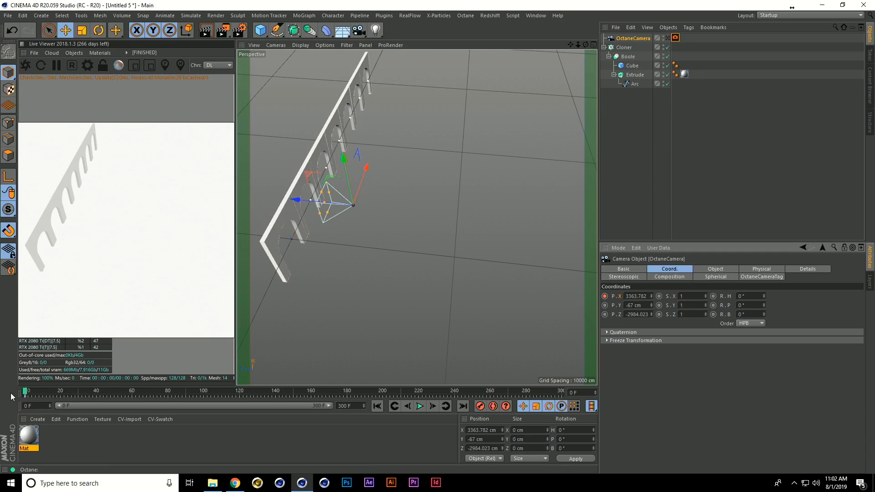
{"action": "left_click_drag", "start_coordinate": [26, 392], "coordinate": [642, 396]}
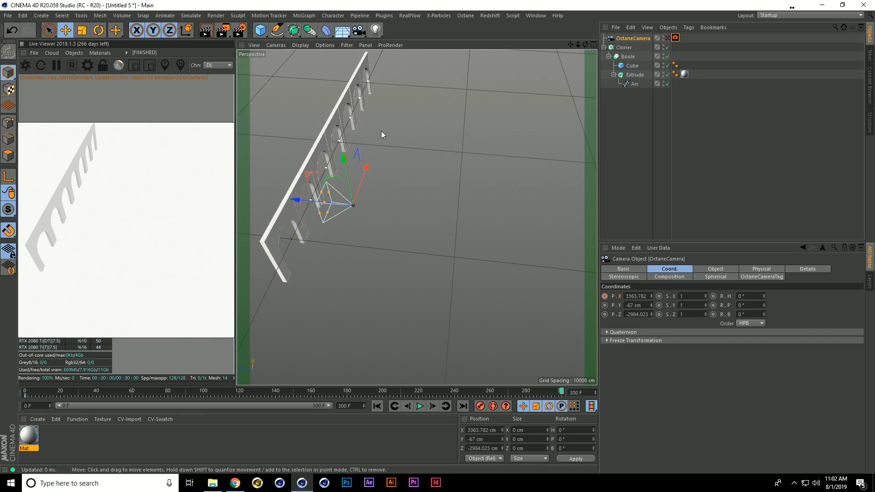
{"action": "middle_click_drag", "start_coordinate": [381, 131], "coordinate": [337, 201], "text": "alt"}
{"action": "left_click_drag", "start_coordinate": [335, 213], "coordinate": [385, 116]}
{"action": "left_click_drag", "start_coordinate": [336, 176], "coordinate": [411, 158], "text": "alt"}
{"action": "left_click_drag", "start_coordinate": [411, 157], "coordinate": [367, 171], "text": "alt"}
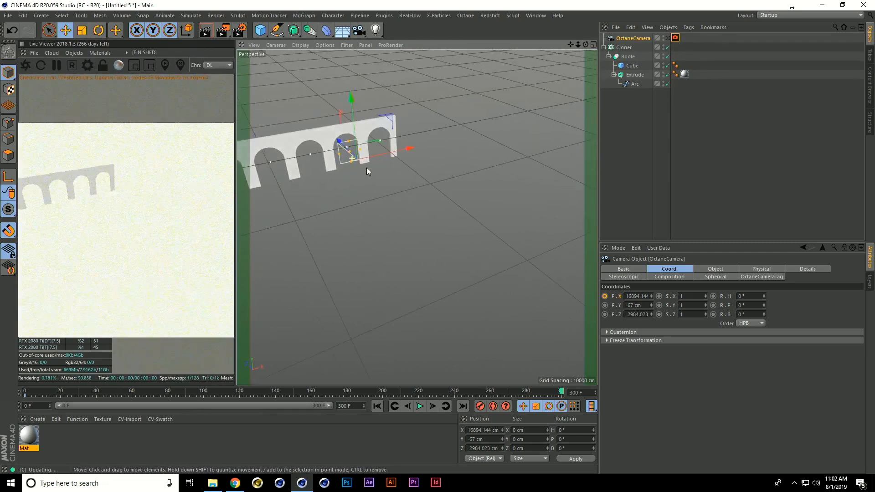
{"action": "left_click", "coordinate": [605, 296]}
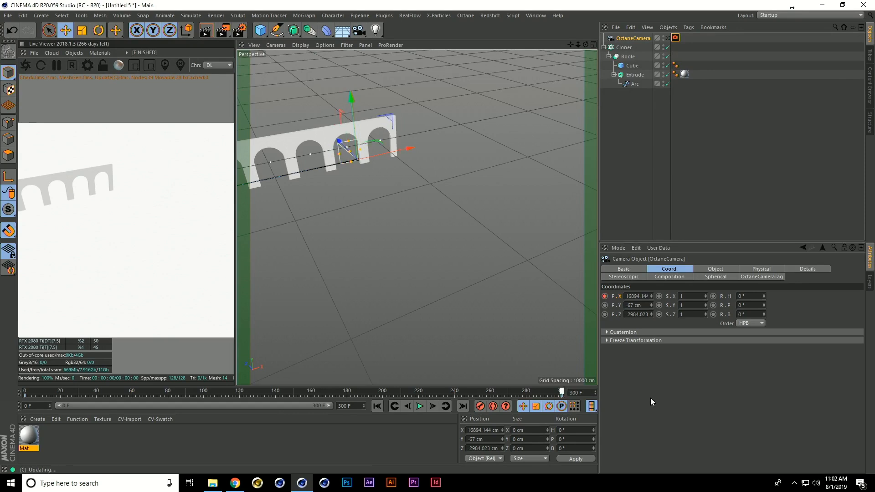
Set the interpolation of the camera's frame 300 position key to Linear.
{"action": "left_click_drag", "start_coordinate": [517, 396], "coordinate": [563, 396]}
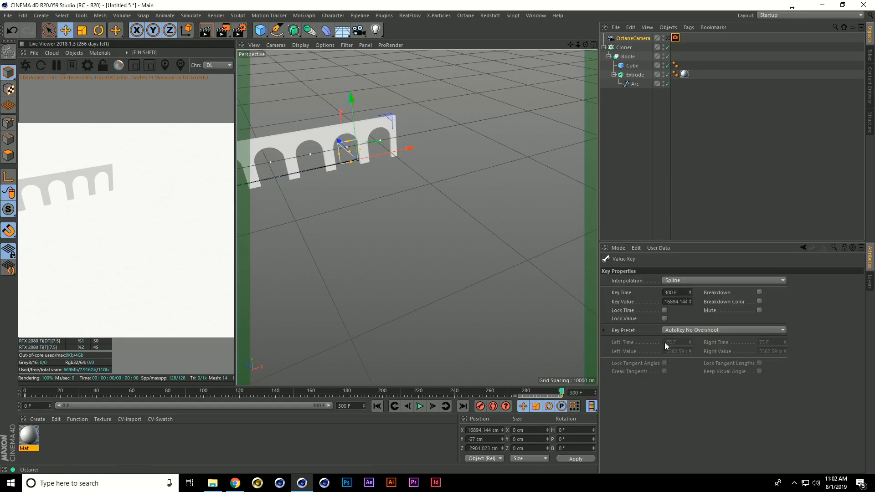
{"action": "left_click", "coordinate": [685, 280]}
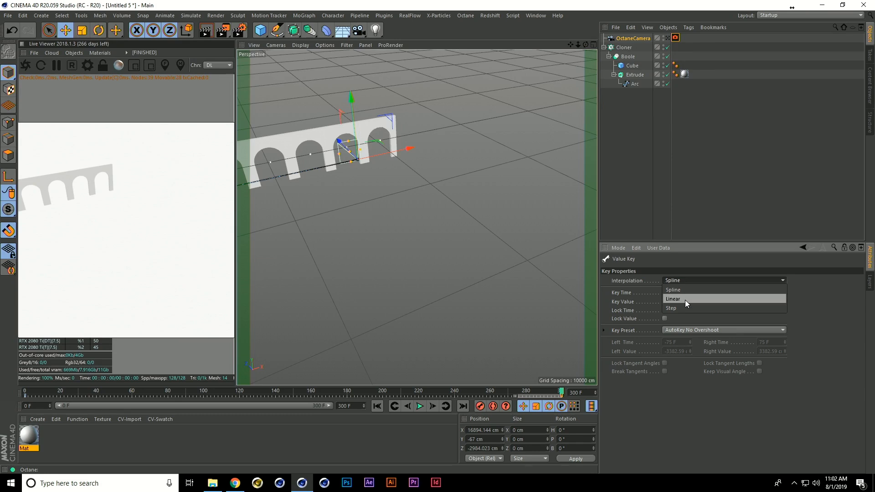
{"action": "left_click", "coordinate": [685, 299]}
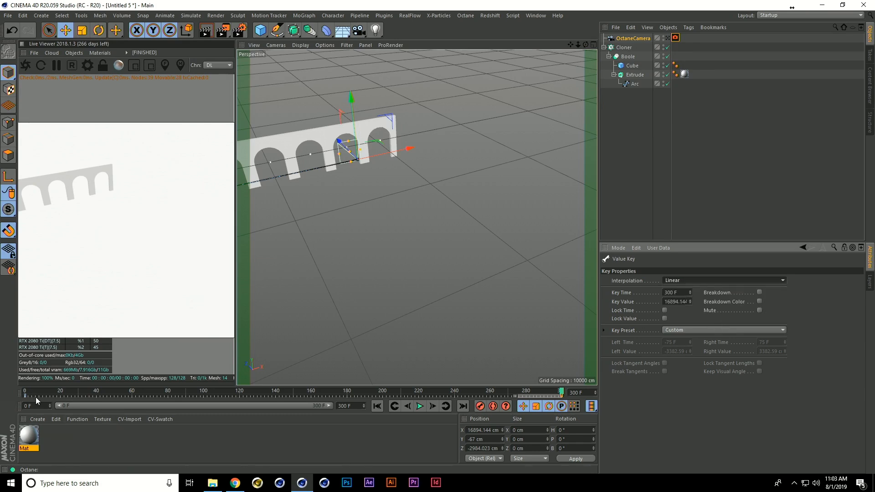
Set the interpolation of the camera's frame 0 position key to Linear and play the animation.
{"action": "left_click_drag", "start_coordinate": [39, 397], "coordinate": [31, 395]}
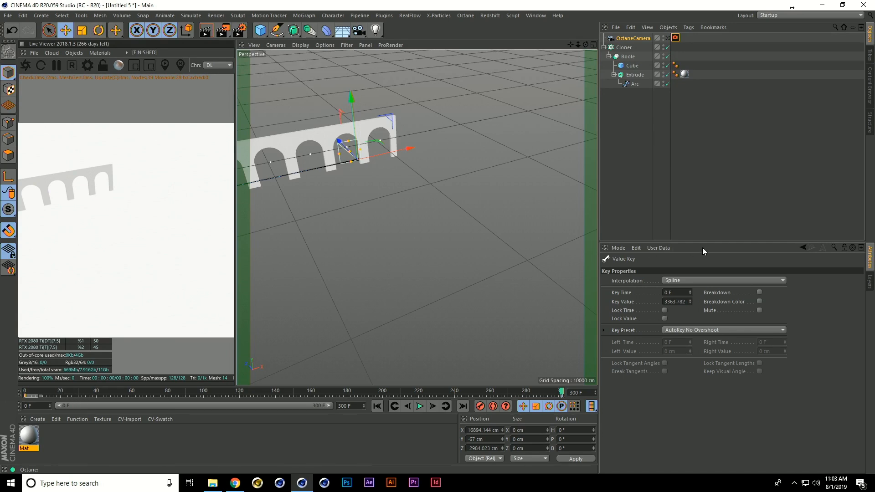
{"action": "left_click", "coordinate": [707, 280]}
{"action": "left_click", "coordinate": [688, 298]}
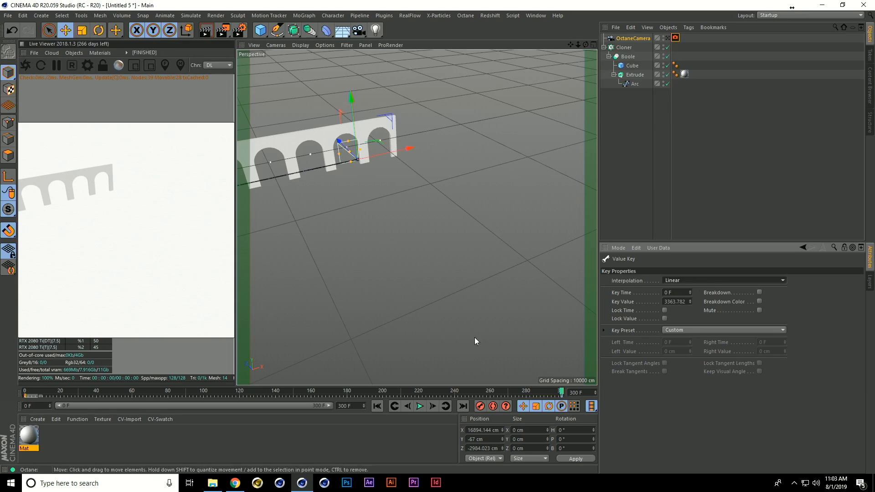
{"action": "left_click", "coordinate": [420, 406]}
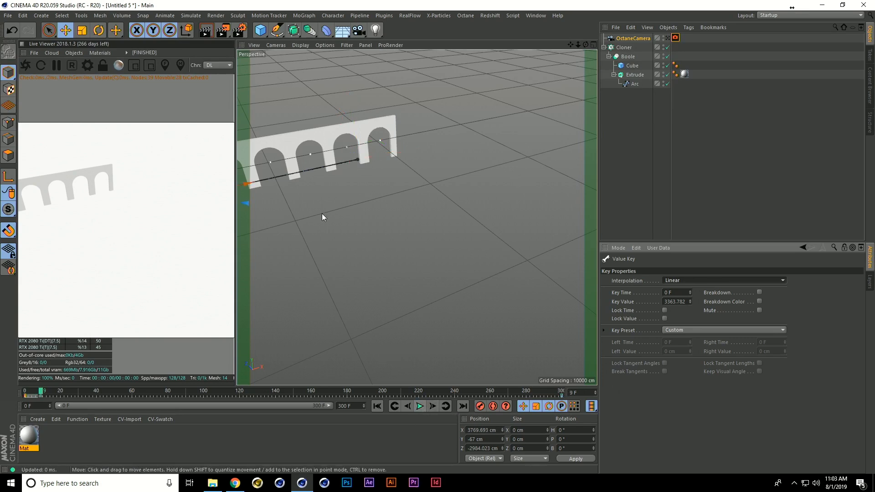
Look through the camera, try an X position of about 3352 cm at frame 9, and play back the camera move.
{"action": "left_click", "coordinate": [668, 38]}
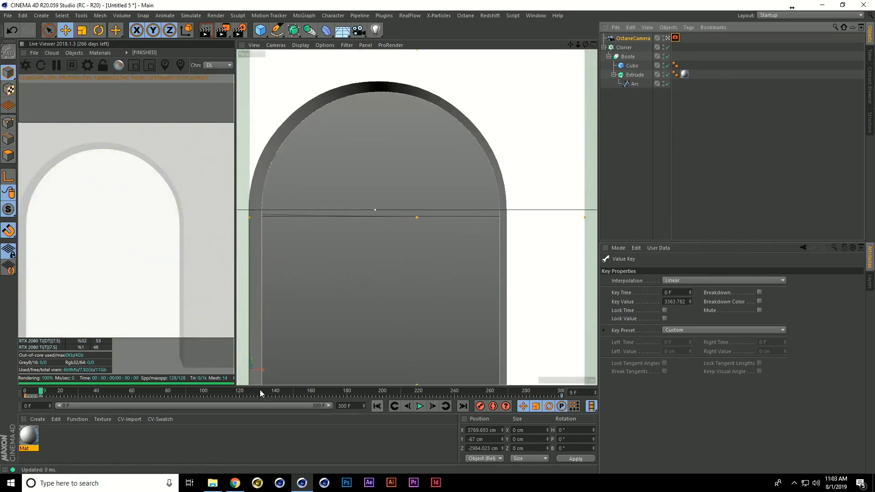
{"action": "left_click", "coordinate": [626, 40]}
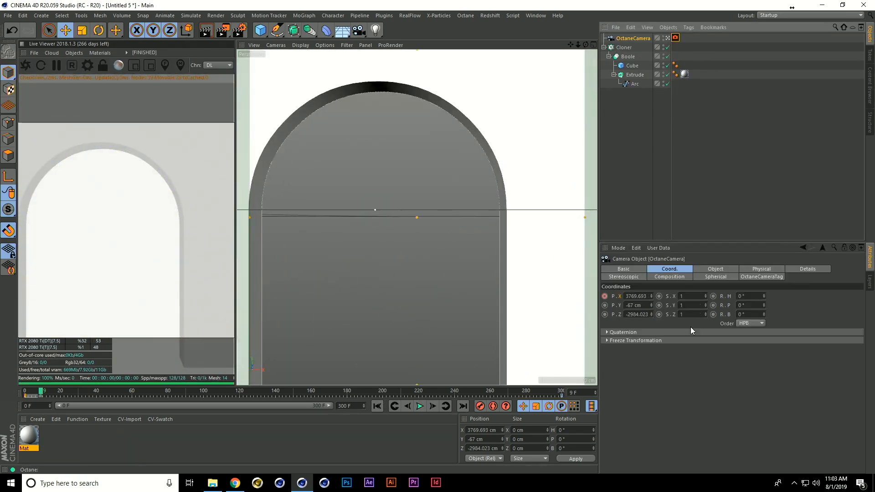
{"action": "left_click_drag", "start_coordinate": [652, 297], "coordinate": [619, 487]}
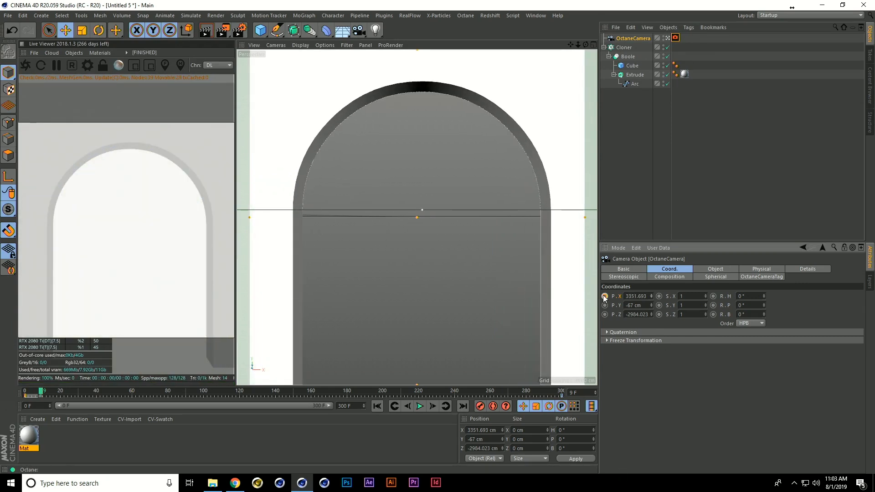
{"action": "left_click_drag", "start_coordinate": [39, 394], "coordinate": [645, 433]}
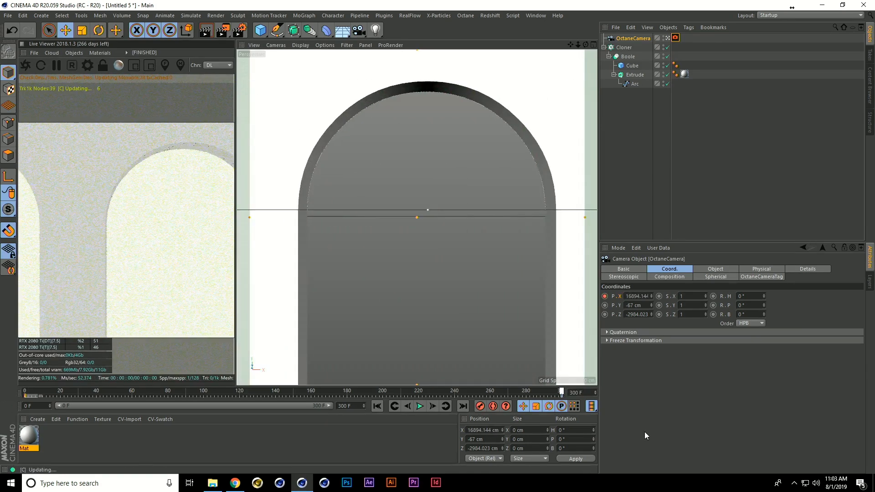
{"action": "left_click", "coordinate": [419, 407]}
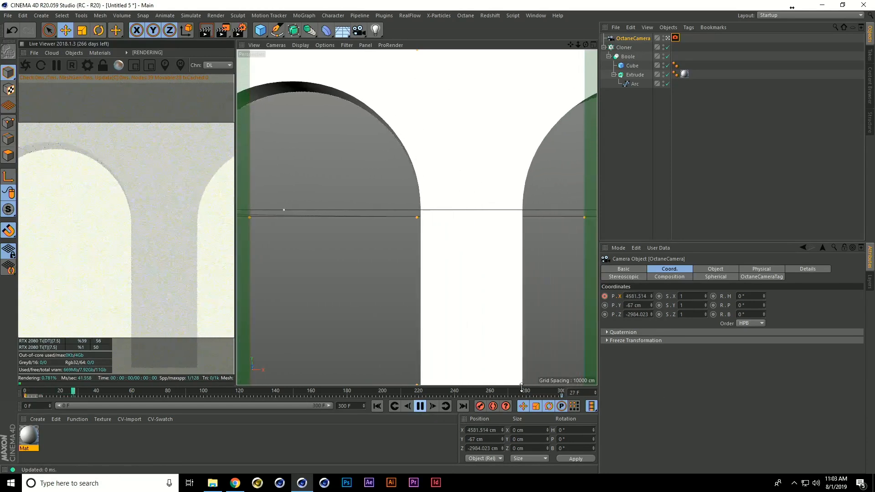
{"action": "left_click", "coordinate": [420, 406]}
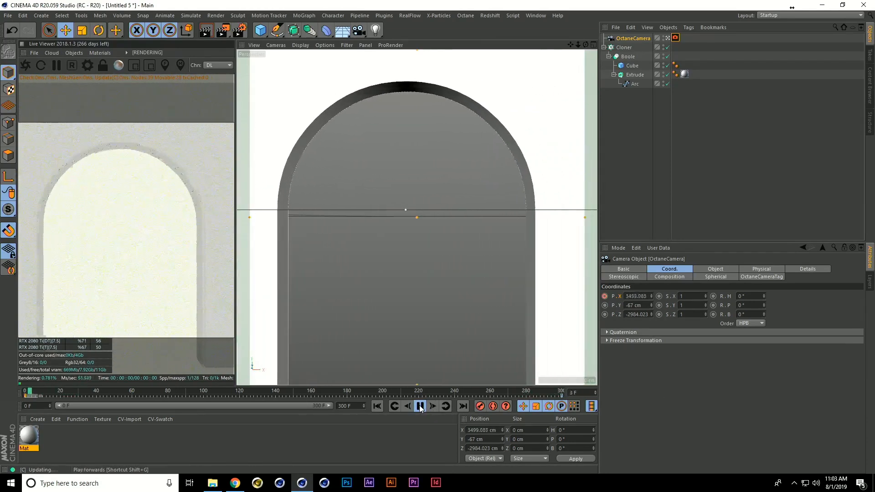
Leave the camera view, add a cube, and move it behind the arches to a Z position of about 2766 cm.
{"action": "left_click", "coordinate": [667, 39]}
{"action": "middle_click_drag", "start_coordinate": [493, 262], "coordinate": [540, 250], "text": "alt"}
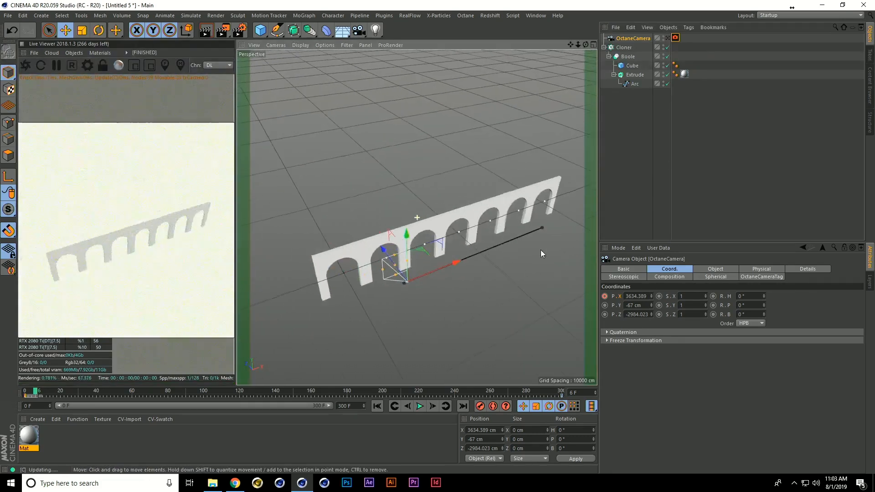
{"action": "left_click_drag", "start_coordinate": [349, 239], "coordinate": [445, 277], "text": "alt"}
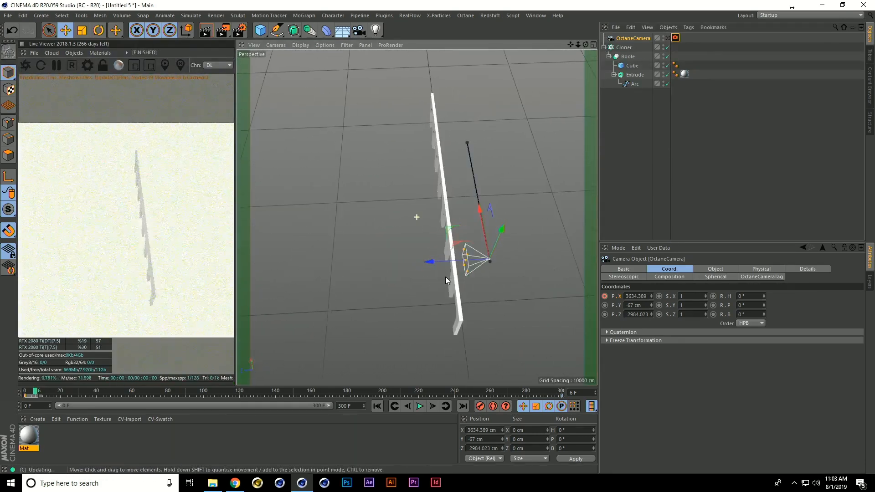
{"action": "left_click_drag", "start_coordinate": [262, 32], "coordinate": [379, 46]}
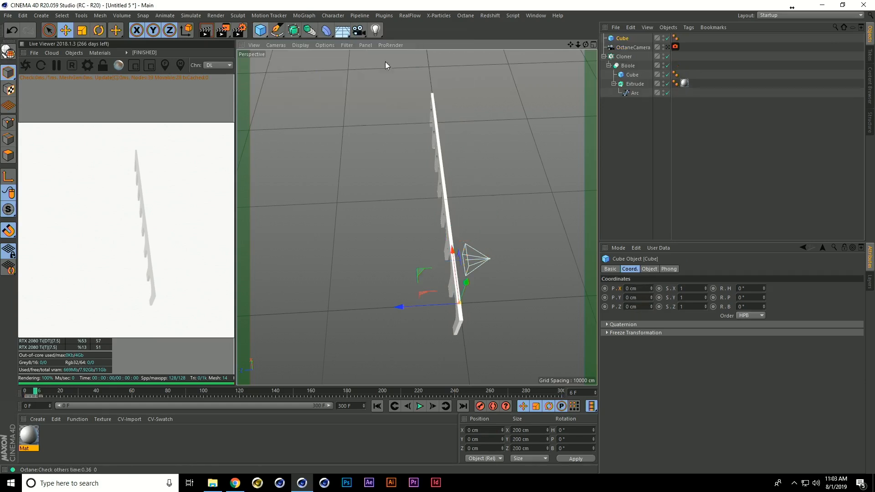
{"action": "left_click_drag", "start_coordinate": [435, 303], "coordinate": [397, 300]}
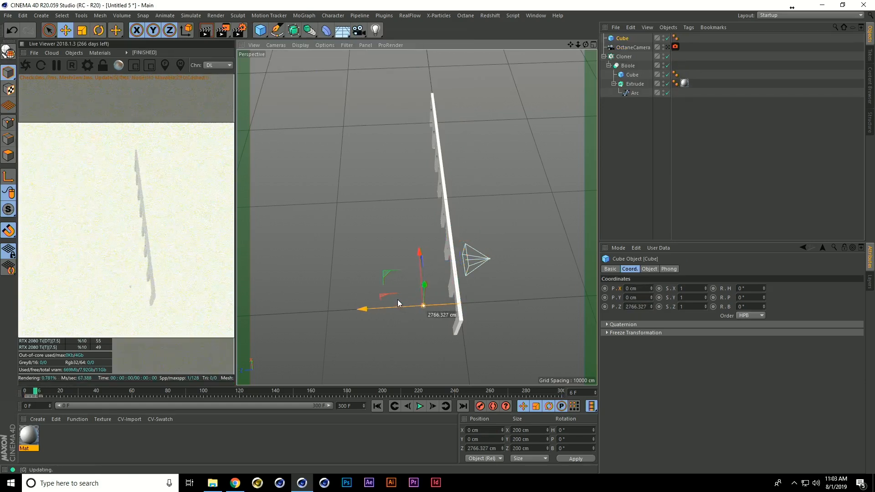
Stretch the cube into a slab about 31830 cm long and 1056 cm deep, positioned at about X 8486 cm and Y -1452 cm.
{"action": "right_click_drag", "start_coordinate": [432, 296], "coordinate": [390, 311], "text": "alt"}
{"action": "left_click_drag", "start_coordinate": [390, 311], "coordinate": [524, 265], "text": "alt"}
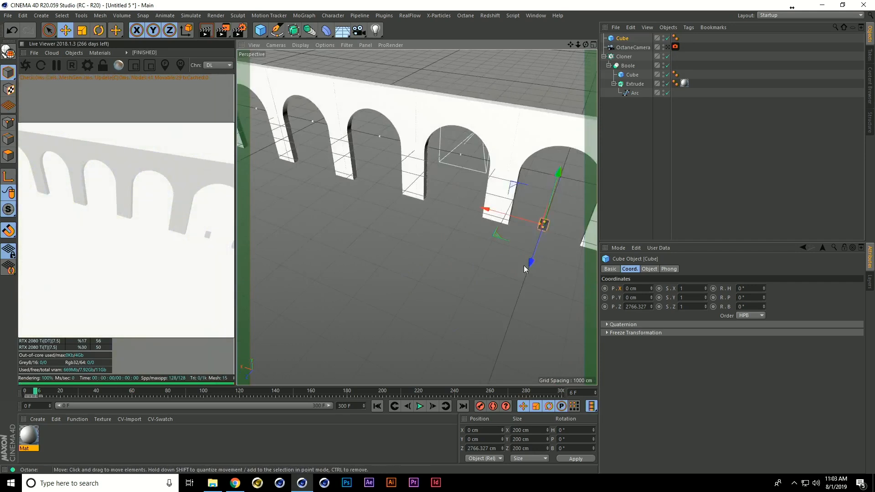
{"action": "left_click_drag", "start_coordinate": [539, 227], "coordinate": [285, 262]}
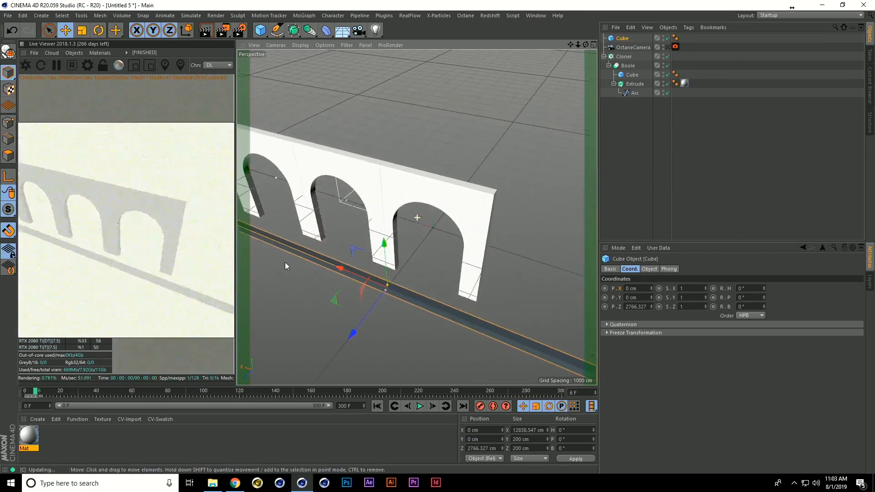
{"action": "mouse_move", "coordinate": [386, 291]}
{"action": "left_mouse_down"}
{"action": "mouse_move", "coordinate": [329, 276]}
{"action": "mouse_move", "coordinate": [369, 273]}
{"action": "mouse_move", "coordinate": [339, 273]}
{"action": "mouse_move", "coordinate": [401, 291]}
{"action": "left_mouse_up"}
{"action": "middle_click_drag", "start_coordinate": [401, 291], "coordinate": [445, 308], "text": "alt"}
{"action": "left_click_drag", "start_coordinate": [485, 310], "coordinate": [312, 274]}
{"action": "left_click_drag", "start_coordinate": [387, 270], "coordinate": [324, 280], "text": "alt"}
{"action": "left_click_drag", "start_coordinate": [339, 196], "coordinate": [345, 141]}
{"action": "left_click_drag", "start_coordinate": [294, 237], "coordinate": [406, 255], "text": "alt"}
{"action": "left_click_drag", "start_coordinate": [419, 284], "coordinate": [380, 247], "text": "alt"}
Through the camera at frame 112, enlarge the slab to about 427 cm high and 1801 cm deep, and lower it to Y about -2382 cm.
{"action": "left_click", "coordinate": [668, 47]}
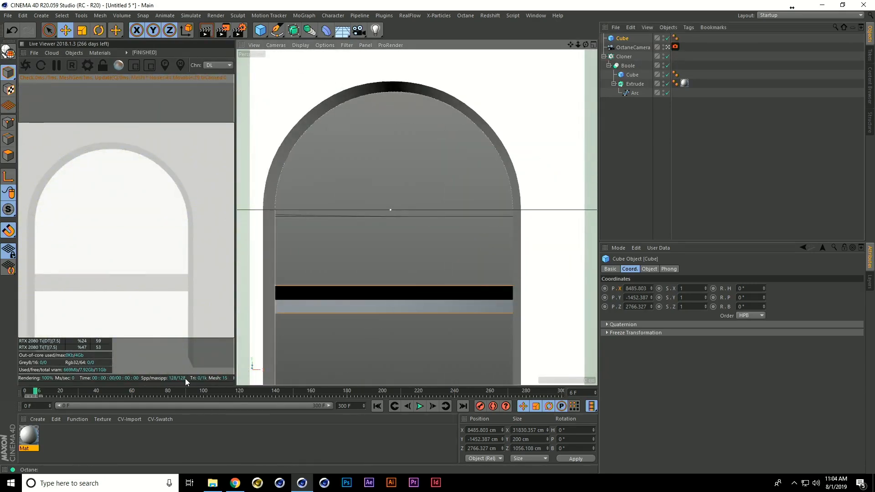
{"action": "left_click_drag", "start_coordinate": [41, 393], "coordinate": [225, 393]}
{"action": "left_click_drag", "start_coordinate": [422, 279], "coordinate": [419, 305]}
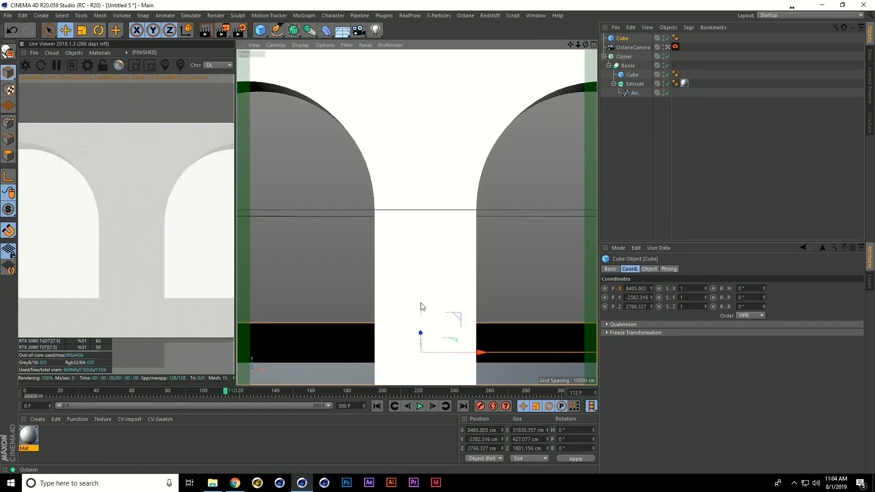
{"action": "left_click", "coordinate": [668, 47]}
Collapse the Cloner's hierarchy and add a second cube to the scene.
{"action": "left_click_drag", "start_coordinate": [416, 217], "coordinate": [359, 270], "text": "alt"}
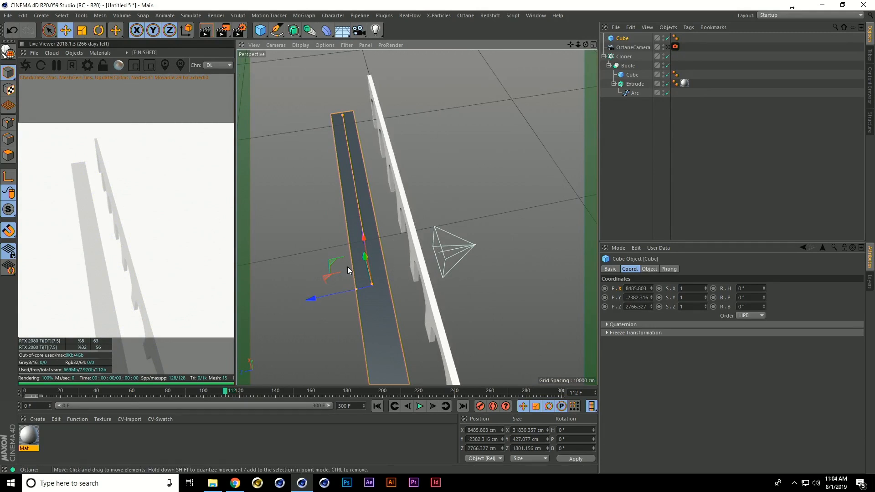
{"action": "left_click_drag", "start_coordinate": [329, 247], "coordinate": [303, 221], "text": "alt"}
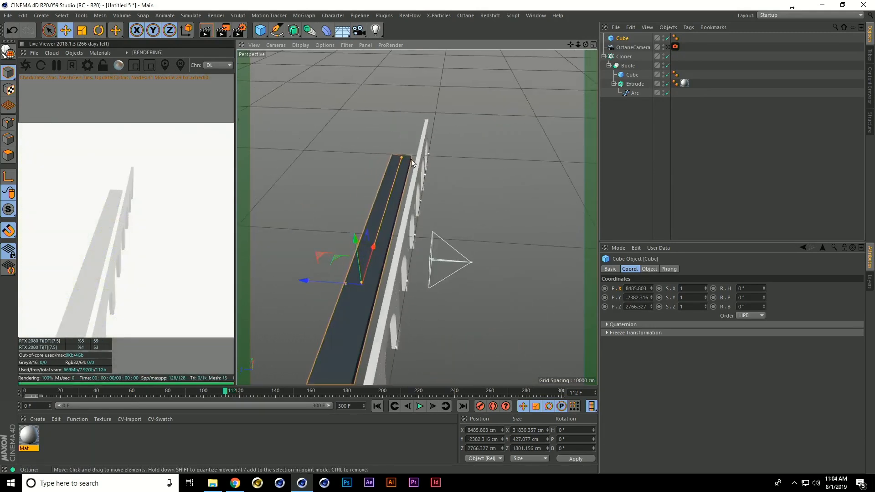
{"action": "left_click", "coordinate": [604, 57]}
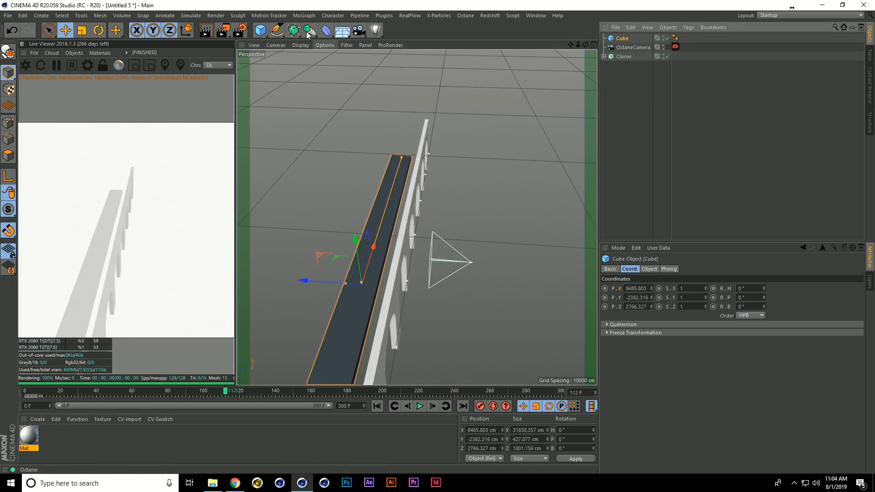
{"action": "left_click", "coordinate": [260, 30]}
{"action": "left_click", "coordinate": [321, 43]}
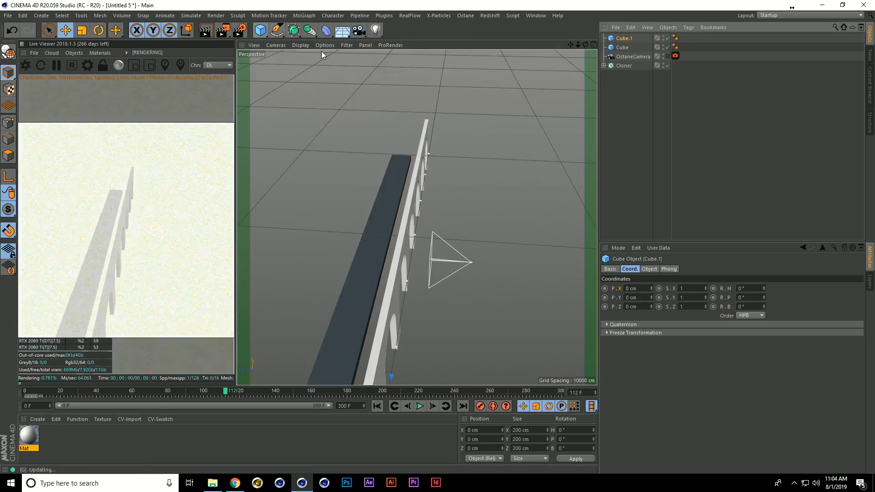
Shape the second cube into an upright divider about 5252 cm high and 3788 cm deep behind the arches, at about X 1045 cm and Z 2276 cm.
{"action": "left_click_drag", "start_coordinate": [271, 263], "coordinate": [376, 256], "text": "alt"}
{"action": "right_click_drag", "start_coordinate": [376, 255], "coordinate": [338, 256], "text": "alt"}
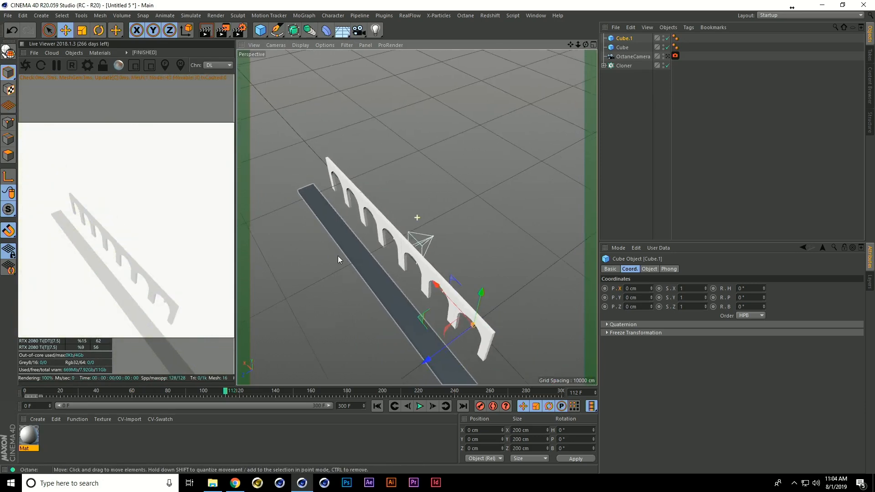
{"action": "middle_click_drag", "start_coordinate": [338, 256], "coordinate": [273, 196], "text": "alt"}
{"action": "left_click_drag", "start_coordinate": [339, 272], "coordinate": [331, 124]}
{"action": "scroll", "coordinate": [348, 261], "scroll_direction": "up", "scroll_amount": 6}
{"action": "left_click_drag", "start_coordinate": [312, 221], "coordinate": [277, 224]}
{"action": "key", "text": "ctrl+z"}
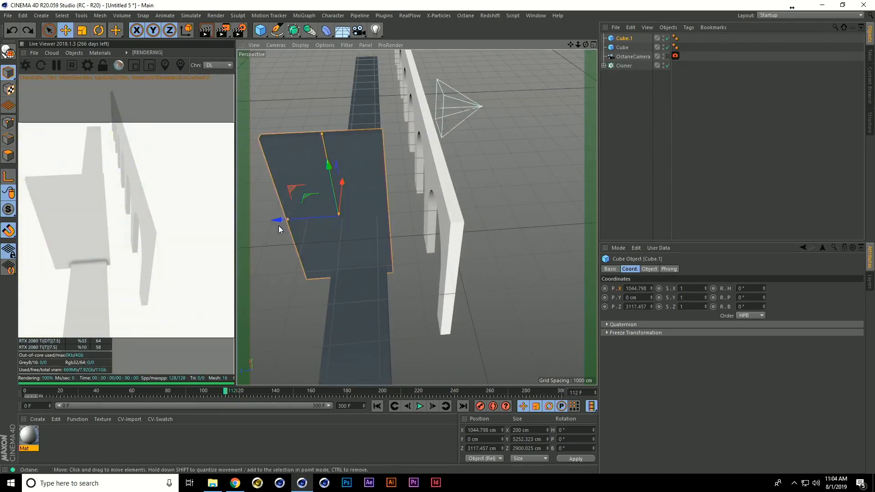
{"action": "left_click_drag", "start_coordinate": [286, 221], "coordinate": [385, 221]}
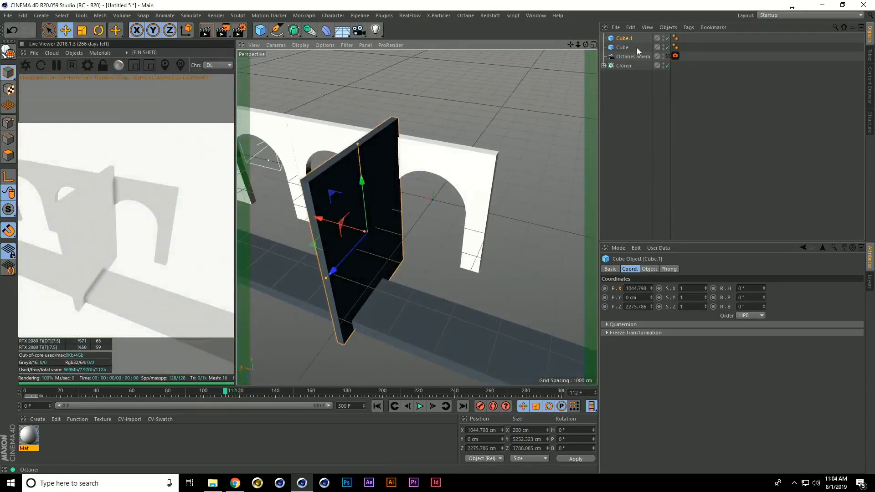
Duplicate the Cloner, delete the Boole setup inside the copy, and make the divider cube its child.
{"action": "left_click_drag", "start_coordinate": [625, 66], "coordinate": [620, 85]}
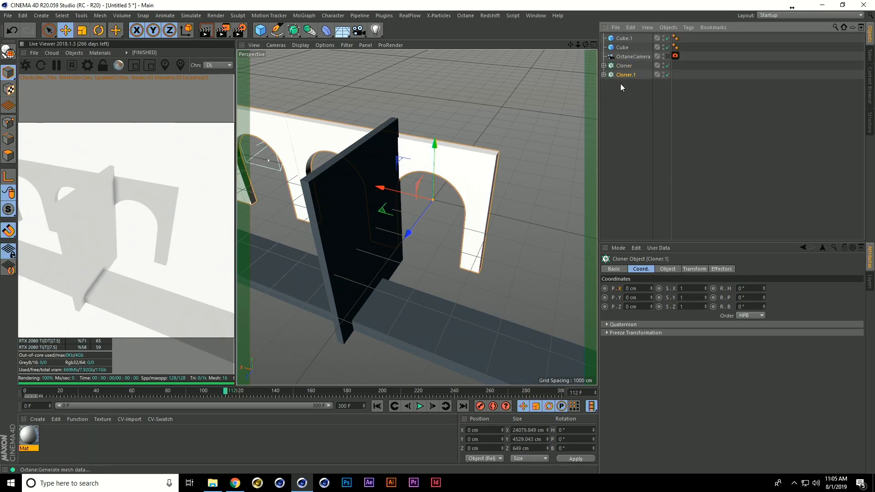
{"action": "left_click", "coordinate": [604, 75]}
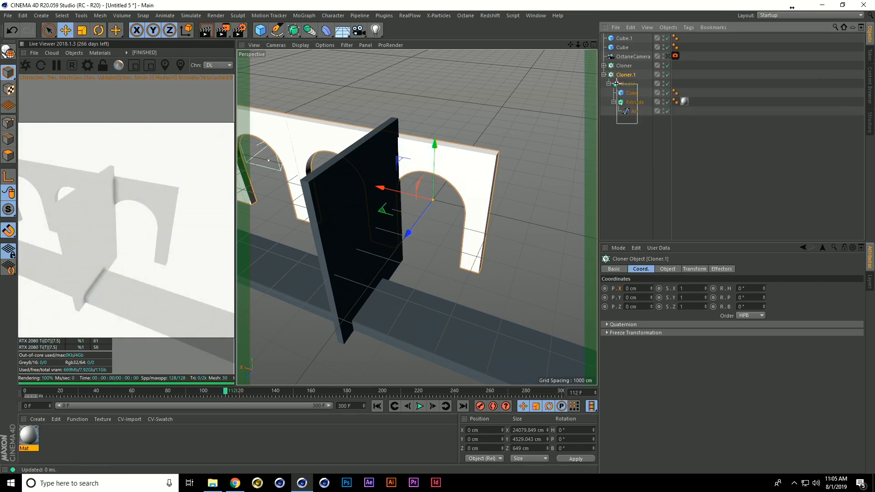
{"action": "left_click", "coordinate": [604, 75]}
{"action": "left_click", "coordinate": [624, 39]}
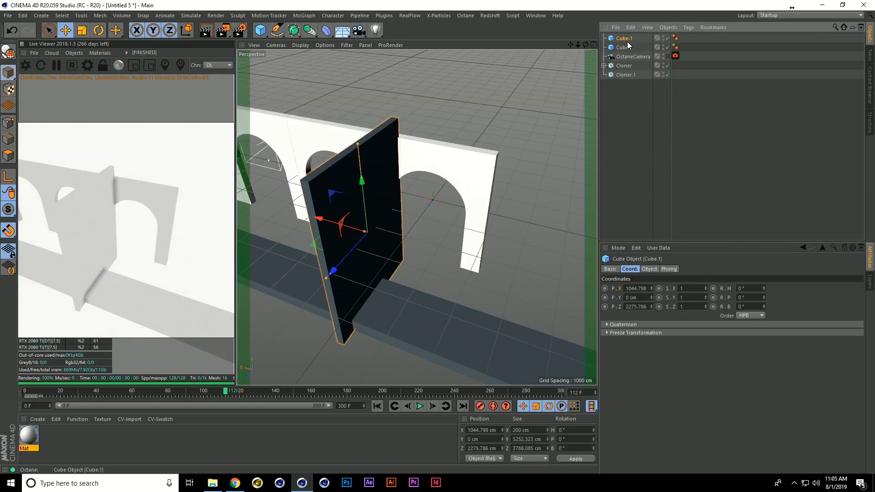
{"action": "left_click_drag", "start_coordinate": [618, 74], "coordinate": [618, 75]}
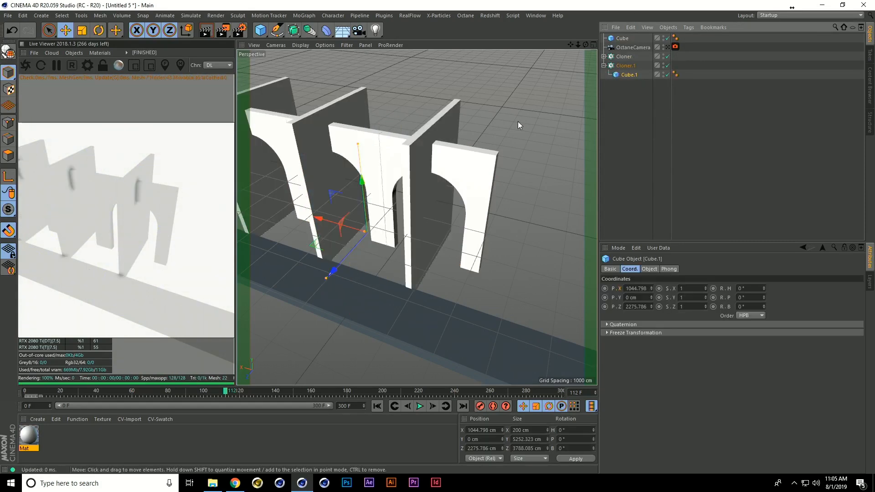
Move the divider cloner back from the arched wall to a Z position of about 2373 cm.
{"action": "left_click", "coordinate": [622, 67]}
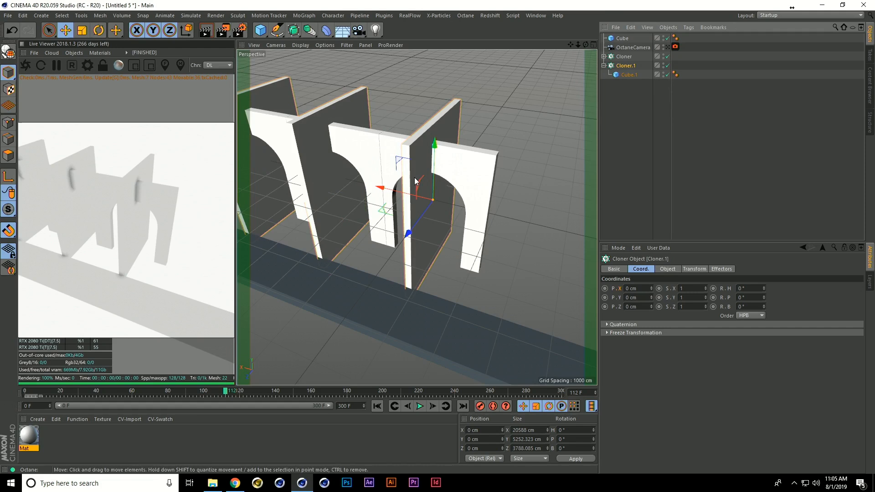
{"action": "left_click_drag", "start_coordinate": [423, 215], "coordinate": [380, 257]}
{"action": "mouse_move", "coordinate": [415, 172]}
{"action": "left_mouse_down", "text": "alt"}
{"action": "mouse_move", "coordinate": [362, 179]}
{"action": "mouse_move", "coordinate": [333, 152]}
{"action": "left_mouse_up", "text": "alt"}
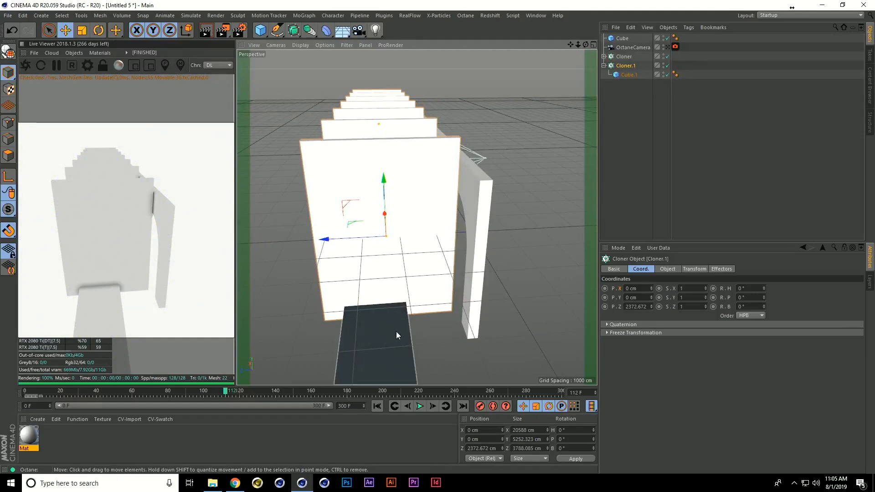
Move the floor slab to a Z position of about 2314 cm and duplicate it.
{"action": "left_click", "coordinate": [376, 324]}
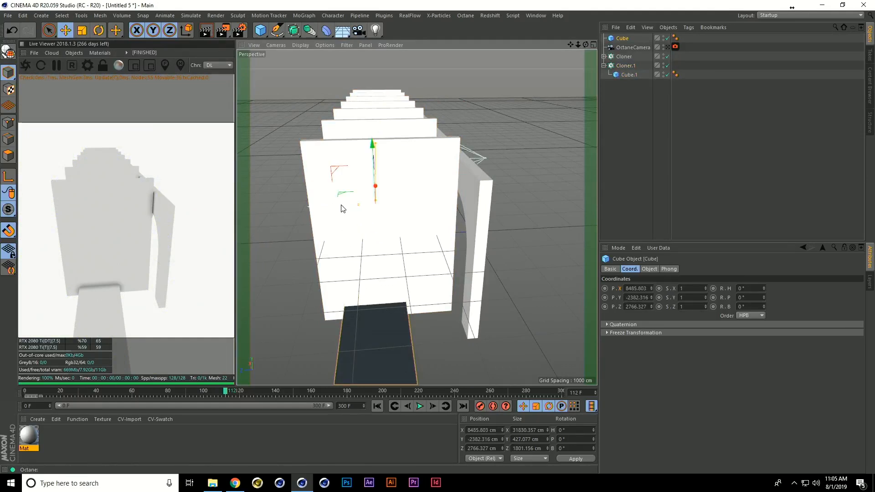
{"action": "left_click_drag", "start_coordinate": [342, 205], "coordinate": [328, 200]}
{"action": "key", "text": "ctrl+z"}
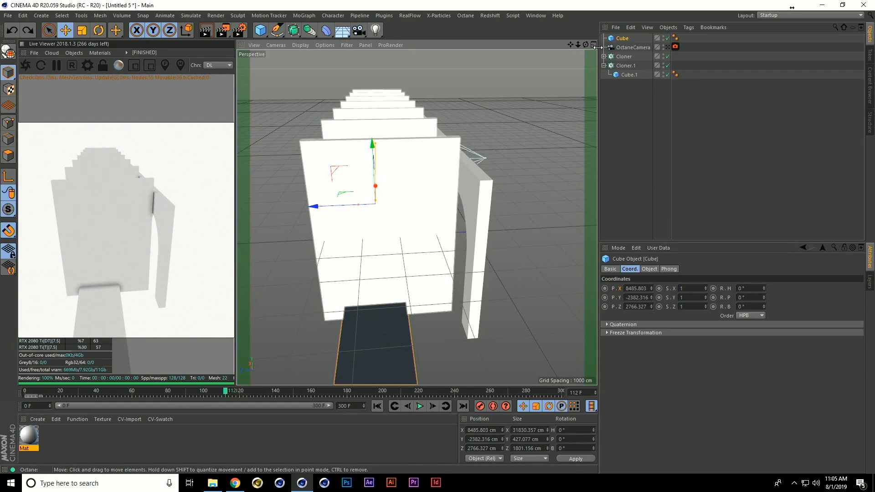
{"action": "left_click", "coordinate": [384, 343]}
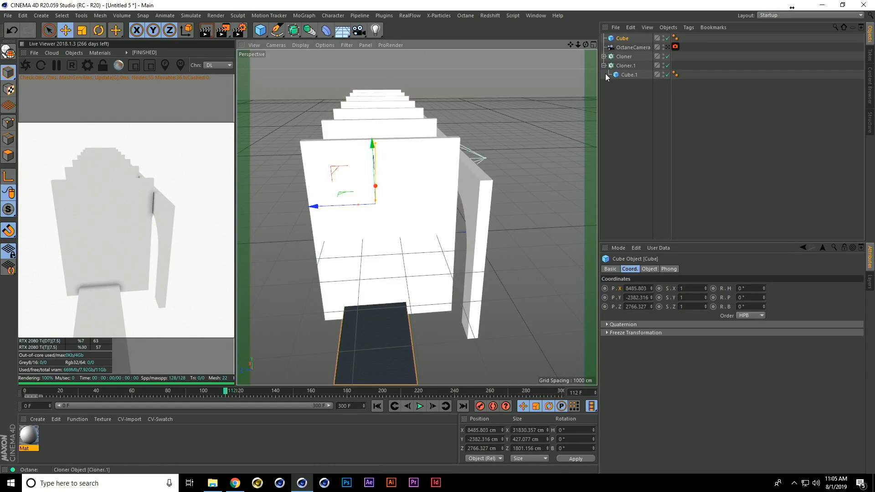
{"action": "left_click_drag", "start_coordinate": [339, 208], "coordinate": [356, 211]}
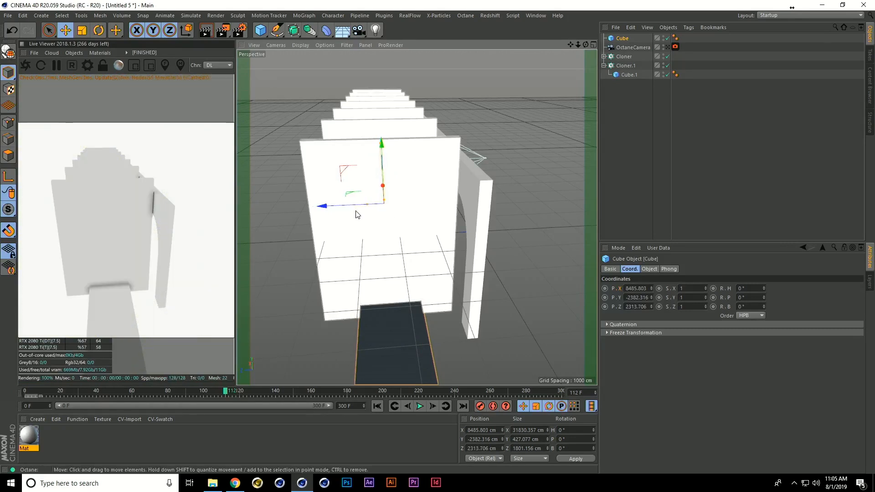
{"action": "left_click_drag", "start_coordinate": [621, 40], "coordinate": [619, 91], "text": "ctrl"}
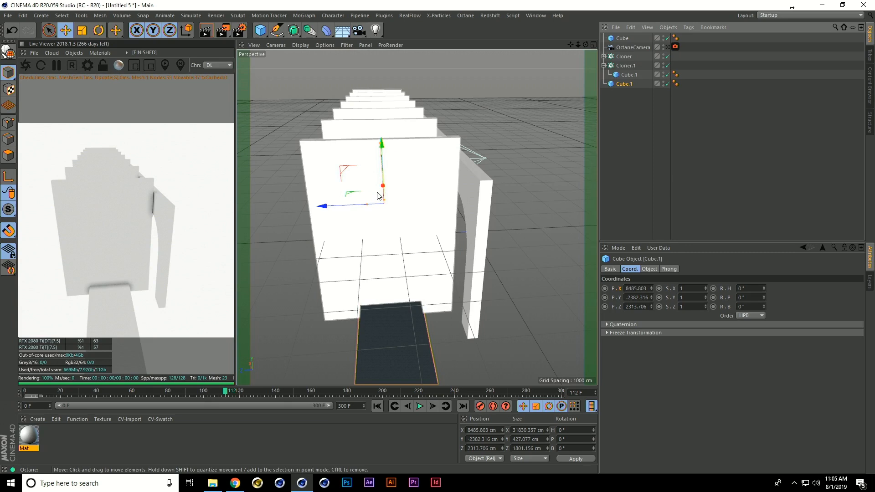
Stretch the duplicated floor slab to a height of about 8279 cm so it runs through the dividers.
{"action": "mouse_move", "coordinate": [363, 187]}
{"action": "left_mouse_down", "text": "alt"}
{"action": "mouse_move", "coordinate": [381, 172]}
{"action": "mouse_move", "coordinate": [416, 176]}
{"action": "mouse_move", "coordinate": [352, 197]}
{"action": "left_mouse_up", "text": "alt"}
{"action": "middle_click_drag", "start_coordinate": [353, 193], "coordinate": [570, 230], "text": "alt"}
{"action": "left_click_drag", "start_coordinate": [406, 233], "coordinate": [382, 190], "text": "alt"}
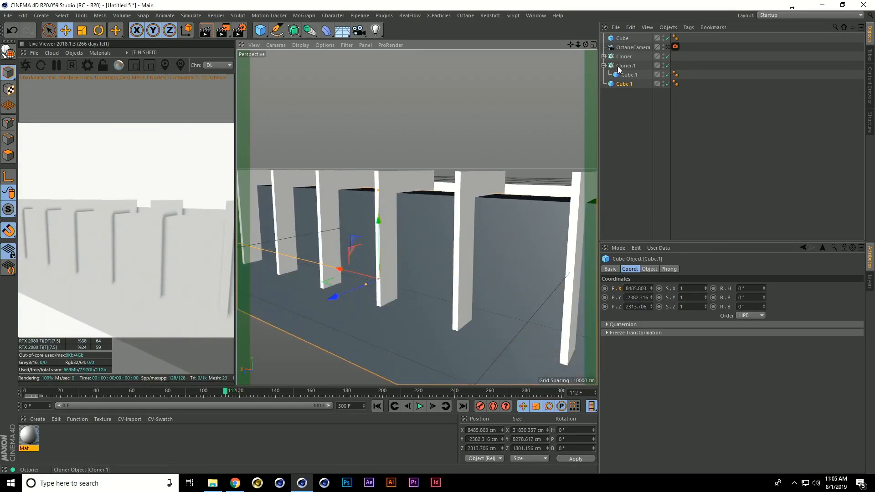
Add a Boole object and make the divider cloner and the tall duplicate cube its children to cut openings through the dividers.
{"action": "left_click", "coordinate": [603, 65]}
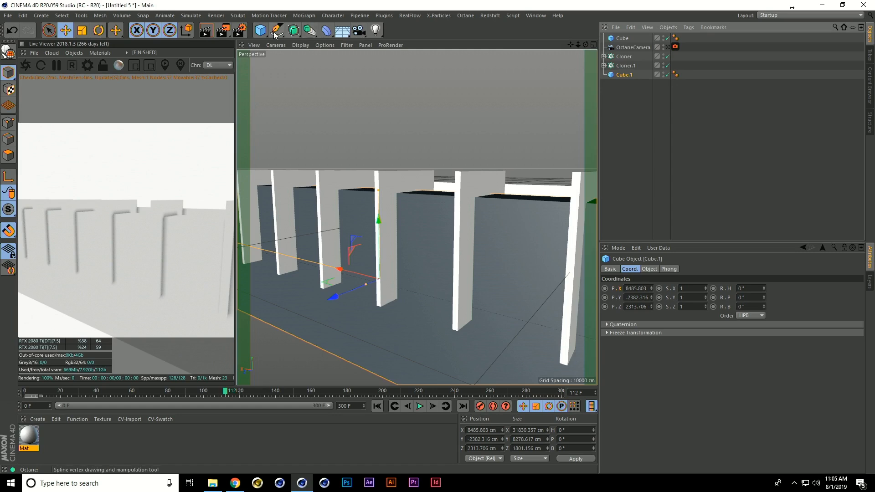
{"action": "left_click", "coordinate": [318, 35]}
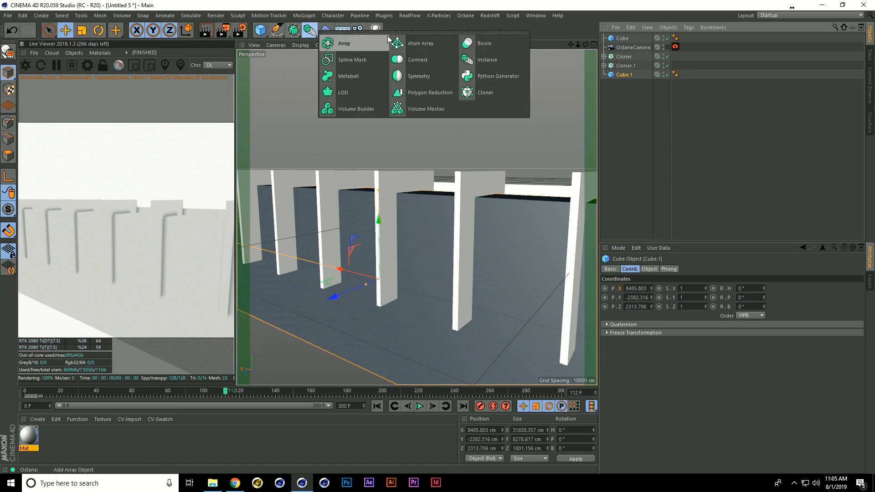
{"action": "left_click", "coordinate": [485, 40]}
{"action": "left_click_drag", "start_coordinate": [634, 72], "coordinate": [635, 76]}
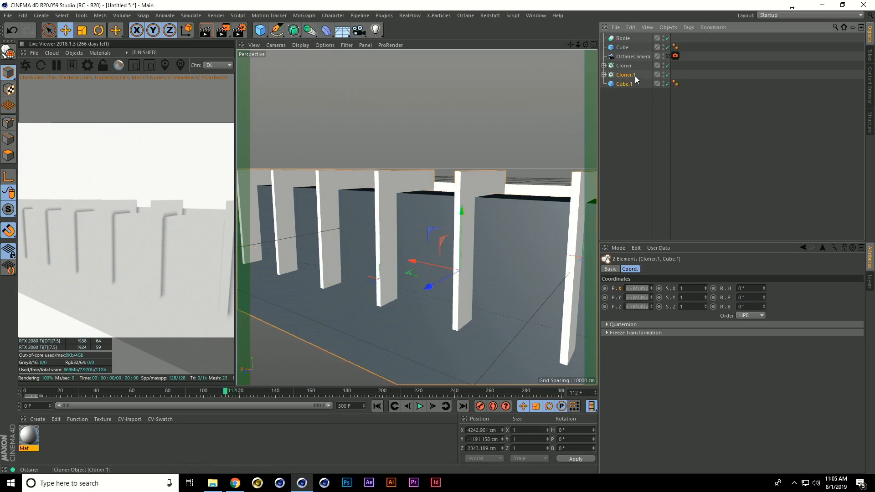
{"action": "left_click_drag", "start_coordinate": [621, 39], "coordinate": [622, 40]}
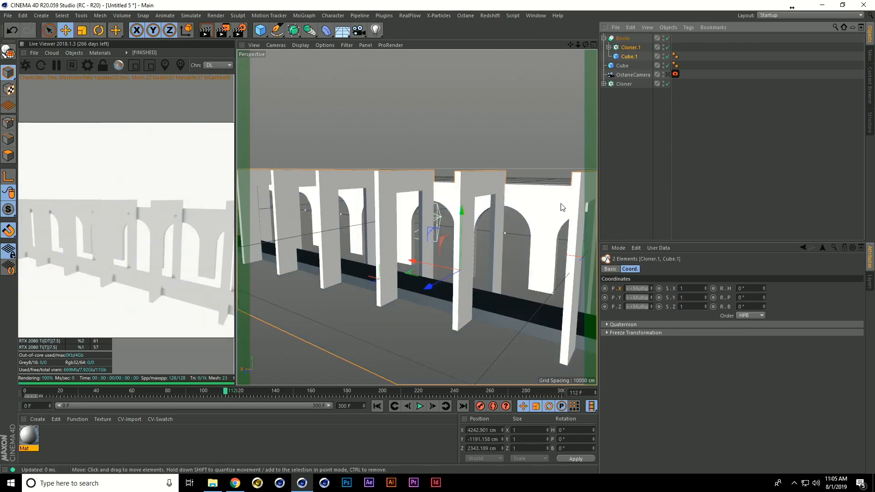
Lower the cutting cube to a Y position of about -3101 cm and check the openings through the Octane camera at frame 291.
{"action": "left_click", "coordinate": [629, 56]}
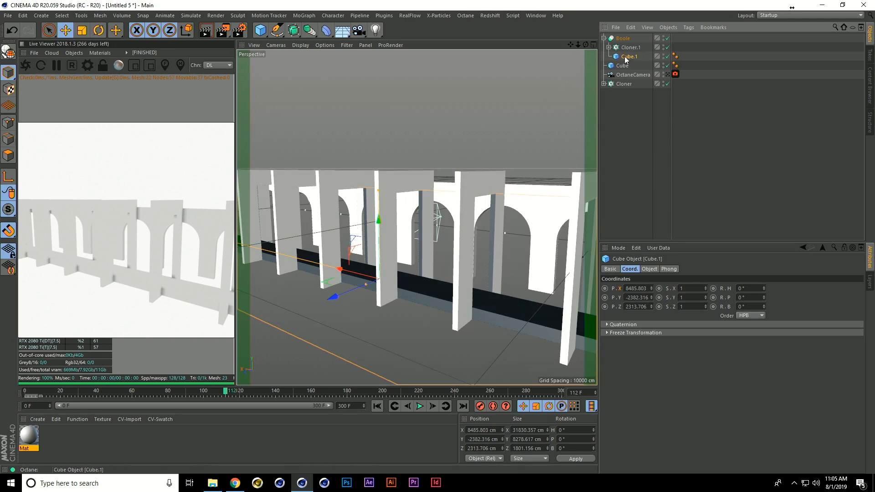
{"action": "left_click_drag", "start_coordinate": [377, 226], "coordinate": [380, 237]}
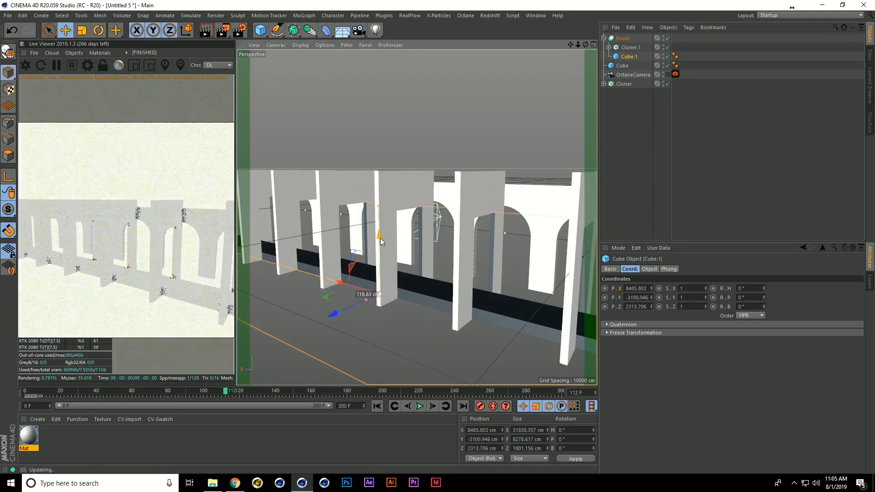
{"action": "left_click", "coordinate": [667, 75]}
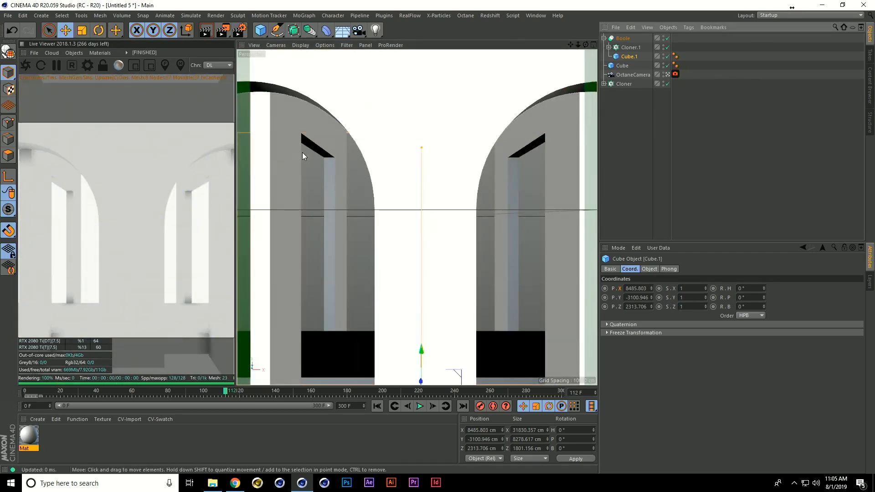
{"action": "left_click_drag", "start_coordinate": [381, 391], "coordinate": [612, 395]}
{"action": "left_click", "coordinate": [546, 389]}
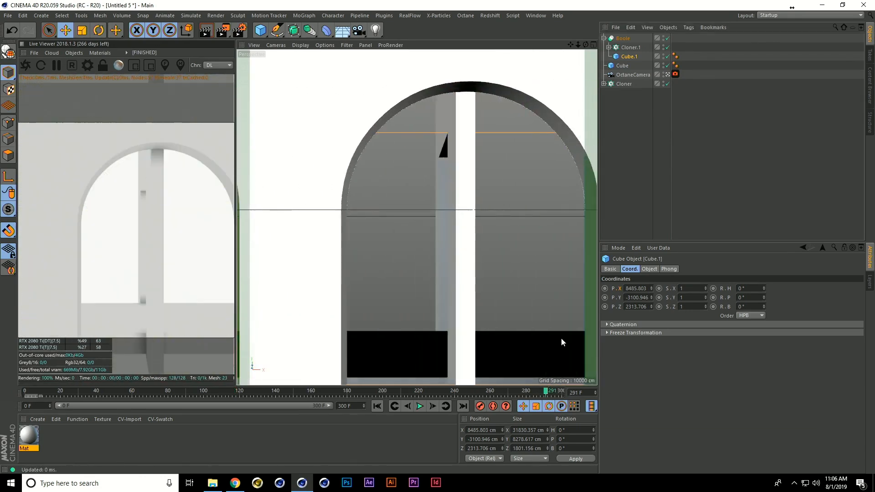
{"action": "left_click", "coordinate": [667, 75]}
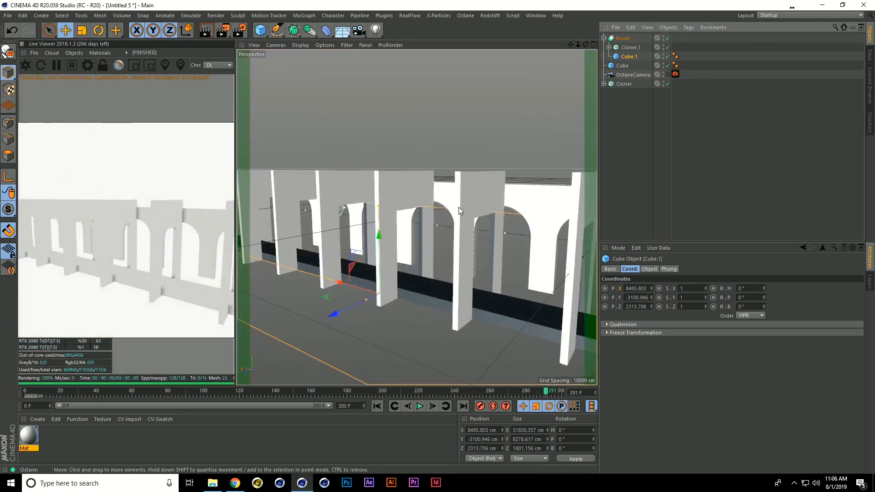
Shift the divider cloner along the arches to an X position of about -1636 cm and check it through the Octane camera.
{"action": "left_click", "coordinate": [632, 48]}
{"action": "left_click_drag", "start_coordinate": [526, 254], "coordinate": [582, 260]}
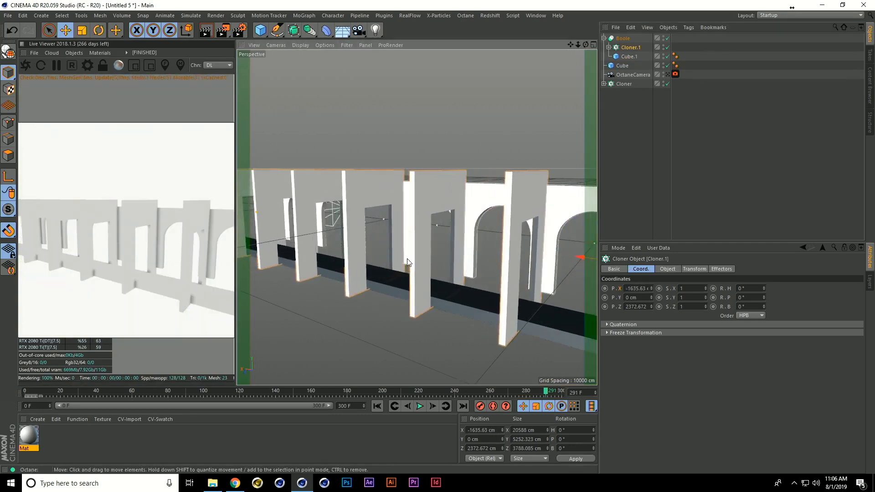
{"action": "scroll", "coordinate": [406, 262], "scroll_direction": "down", "scroll_amount": 3}
{"action": "left_click_drag", "start_coordinate": [349, 242], "coordinate": [221, 244], "text": "alt"}
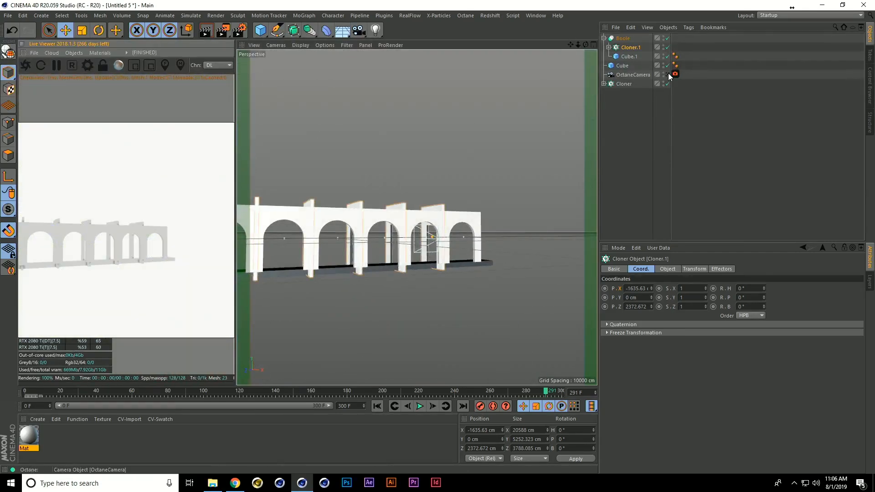
{"action": "left_click", "coordinate": [668, 75]}
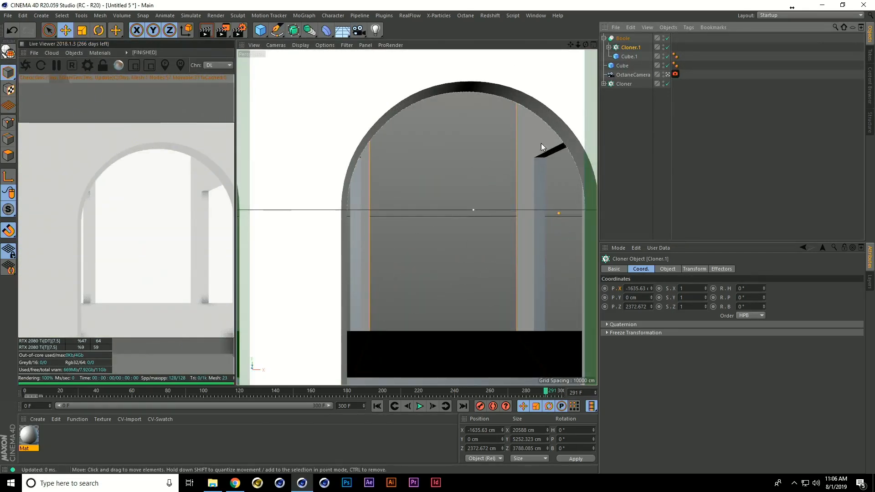
{"action": "left_click", "coordinate": [667, 75]}
Add a plane, move it behind the dividers to a Z position of about 6799 cm, and pitch it upright by 90°.
{"action": "left_click_drag", "start_coordinate": [392, 213], "coordinate": [332, 230], "text": "alt"}
{"action": "middle_click_drag", "start_coordinate": [332, 228], "coordinate": [534, 211], "text": "alt"}
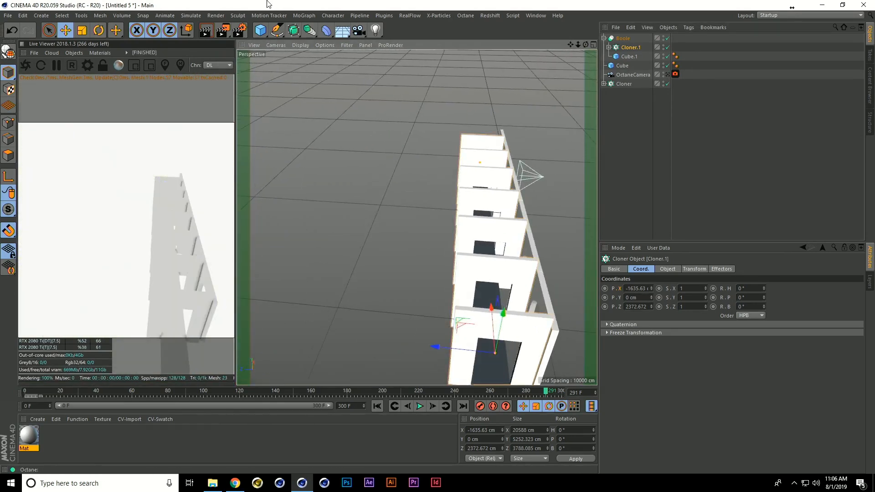
{"action": "left_click_drag", "start_coordinate": [266, 31], "coordinate": [356, 58]}
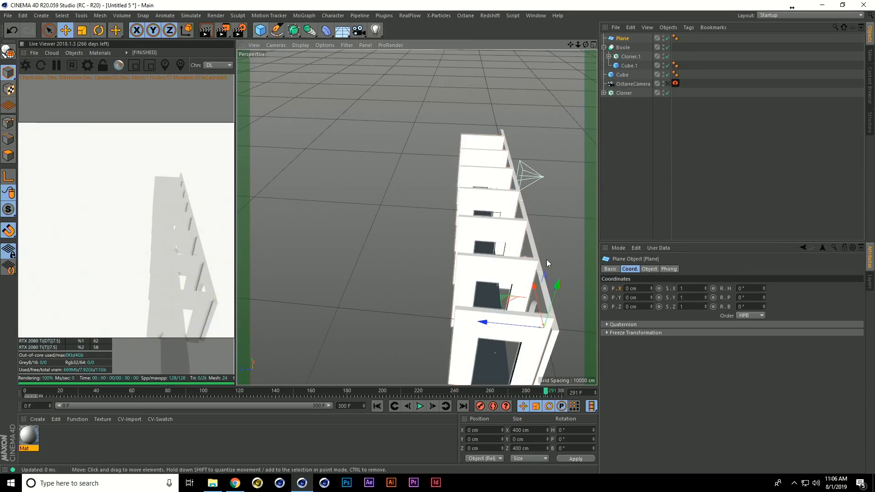
{"action": "left_click_drag", "start_coordinate": [503, 324], "coordinate": [428, 300]}
{"action": "key", "text": "r"}
{"action": "scroll", "coordinate": [404, 312], "scroll_direction": "up", "scroll_amount": 10}
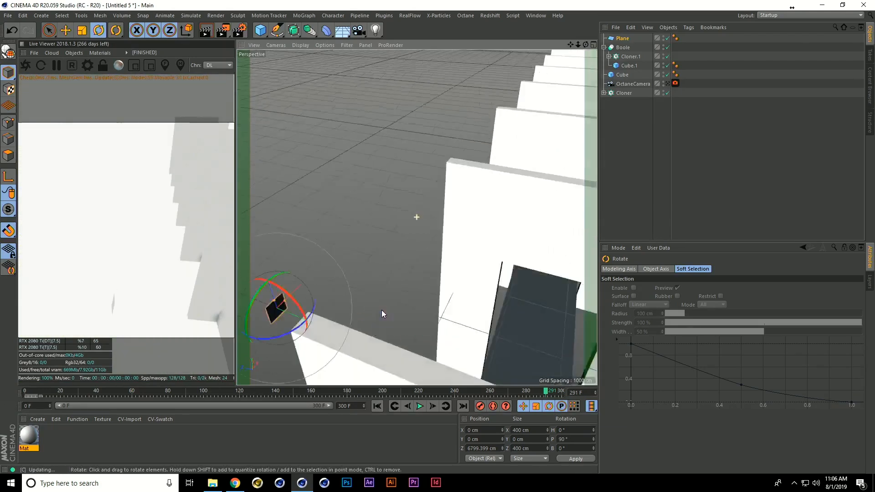
Enlarge the upright plane to about 23784 cm wide and 3175 cm high, and undo the stray rotation.
{"action": "scroll", "coordinate": [387, 308], "scroll_direction": "down", "scroll_amount": 5}
{"action": "left_click_drag", "start_coordinate": [303, 269], "coordinate": [433, 176]}
{"action": "scroll", "coordinate": [358, 225], "scroll_direction": "down", "scroll_amount": 5}
{"action": "scroll", "coordinate": [347, 241], "scroll_direction": "down", "scroll_amount": 3}
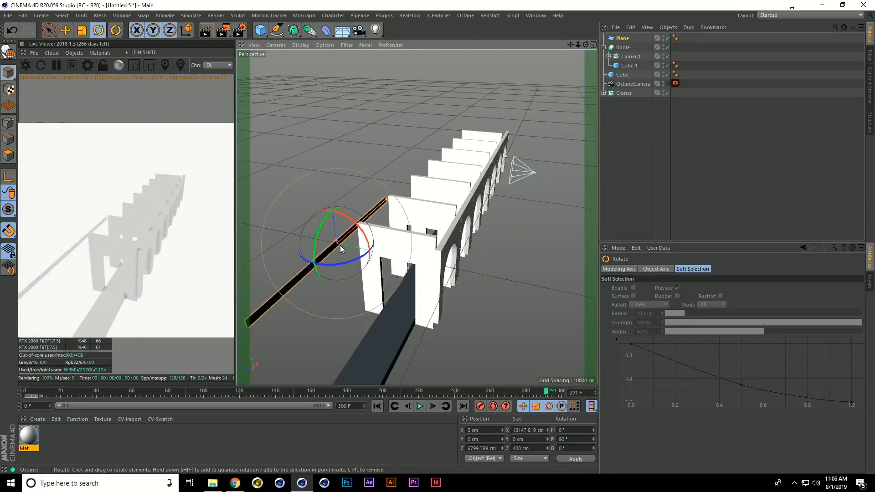
{"action": "left_click_drag", "start_coordinate": [338, 240], "coordinate": [354, 223]}
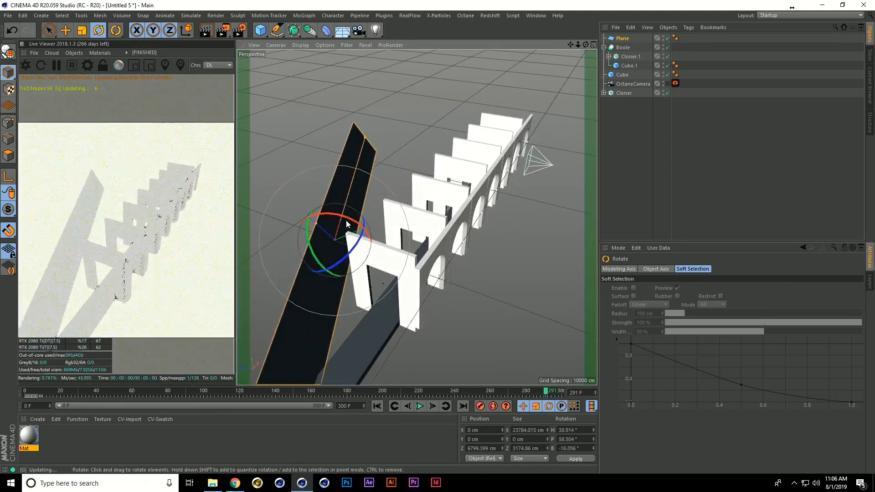
{"action": "key", "text": "ctrl+z"}
Move the plane against the dividers at about X 9131 cm and Z 4027 cm, and increase its height to about 9840 cm.
{"action": "left_click_drag", "start_coordinate": [537, 211], "coordinate": [433, 239], "text": "alt"}
{"action": "key", "text": "e"}
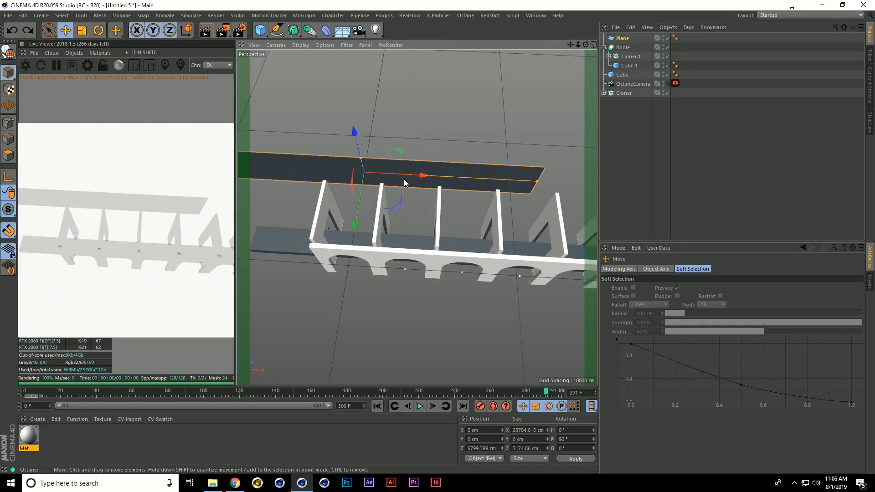
{"action": "left_click_drag", "start_coordinate": [428, 172], "coordinate": [558, 201]}
{"action": "left_click_drag", "start_coordinate": [474, 221], "coordinate": [393, 204], "text": "alt"}
{"action": "left_click_drag", "start_coordinate": [393, 203], "coordinate": [427, 113], "text": "alt"}
{"action": "mouse_move", "coordinate": [438, 174]}
{"action": "right_mouse_down", "text": "alt"}
{"action": "mouse_move", "coordinate": [388, 176]}
{"action": "mouse_move", "coordinate": [441, 176]}
{"action": "right_mouse_up", "text": "alt"}
Open the WALKTHROUGH_001 scene from the WALK THRO folder inside Siggraph_2019 > smeccea > - Siggraph 2019.
{"action": "key", "text": "ctrl+o"}
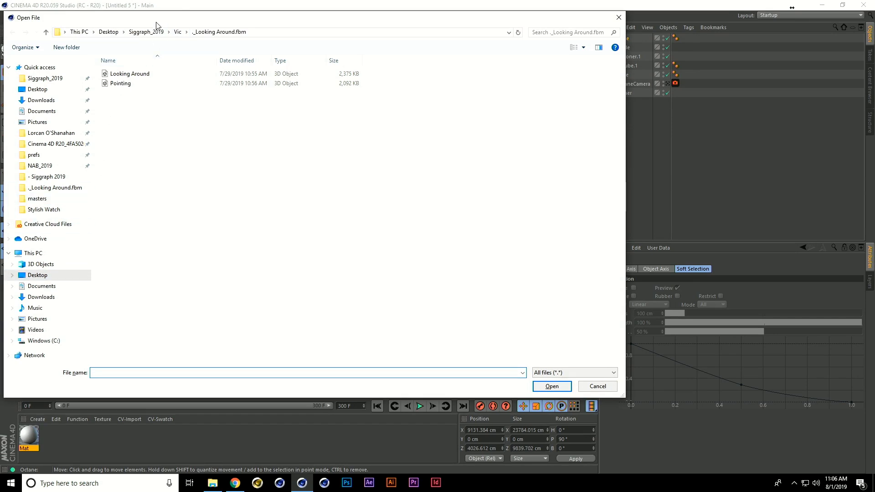
{"action": "left_click", "coordinate": [160, 31]}
{"action": "double_click", "coordinate": [137, 189]}
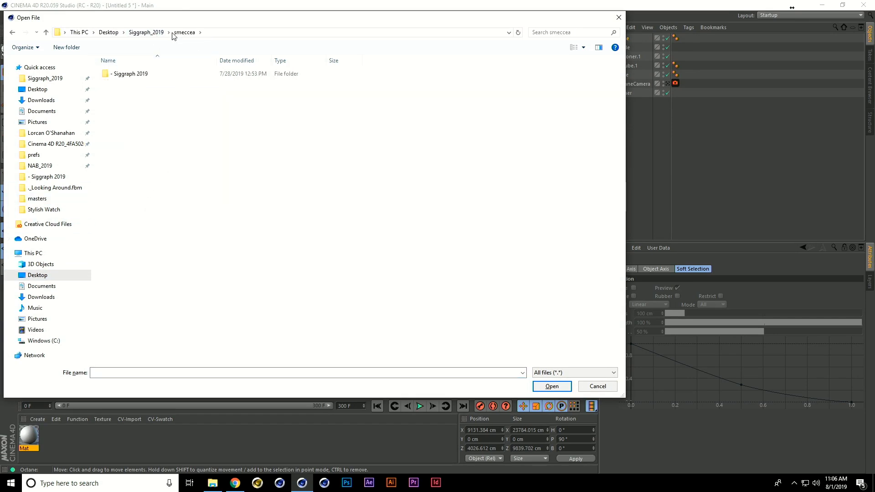
{"action": "double_click", "coordinate": [146, 75]}
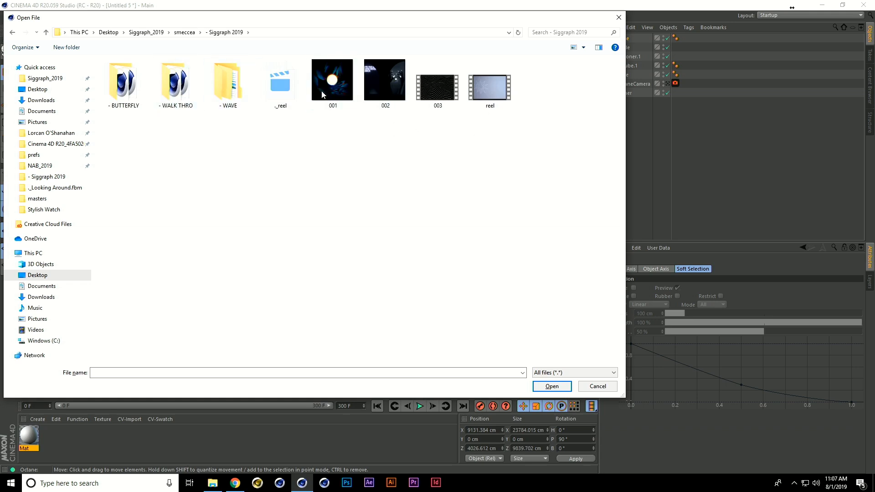
{"action": "double_click", "coordinate": [172, 94]}
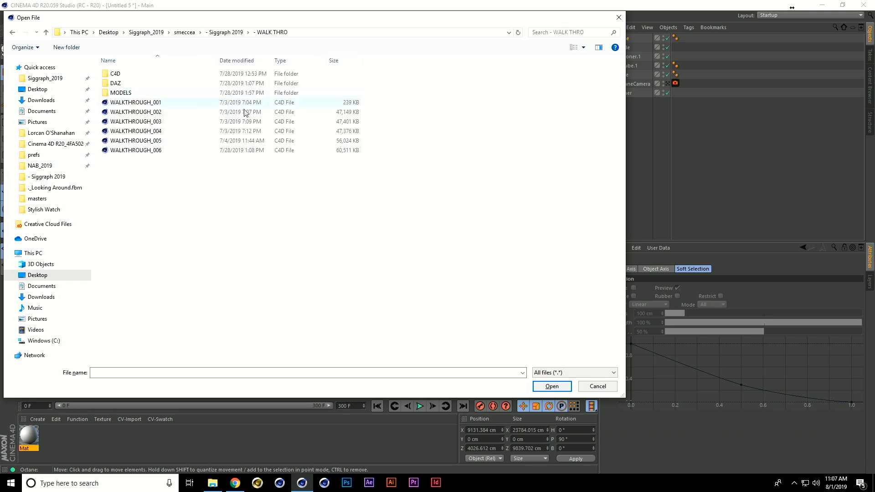
{"action": "double_click", "coordinate": [151, 102]}
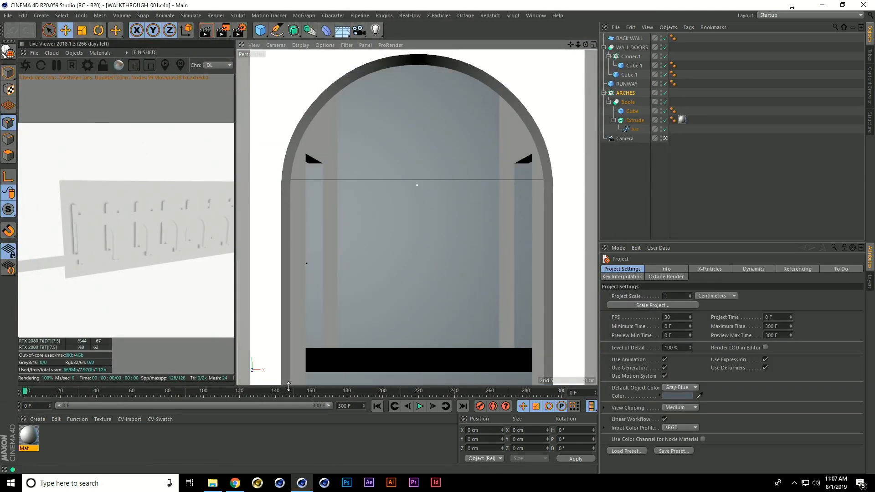
Play the walkthrough's camera animation, stop it, and return to frame 0.
{"action": "left_click", "coordinate": [422, 408]}
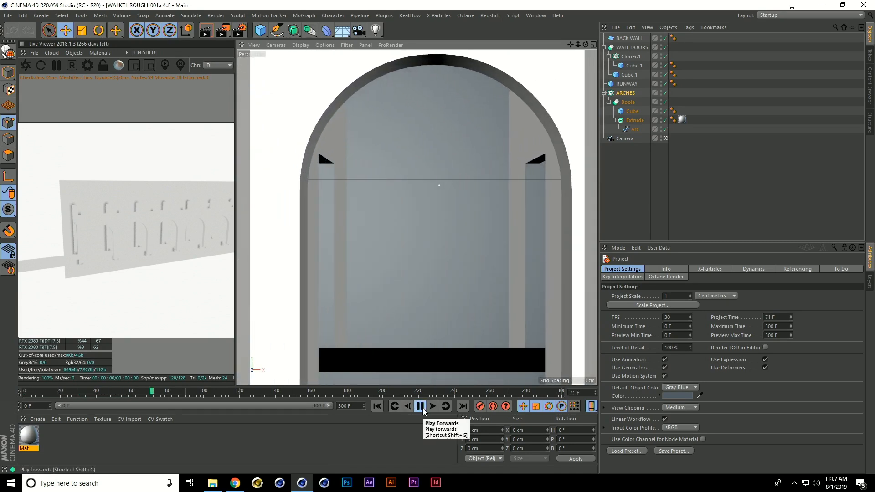
{"action": "left_click", "coordinate": [517, 391]}
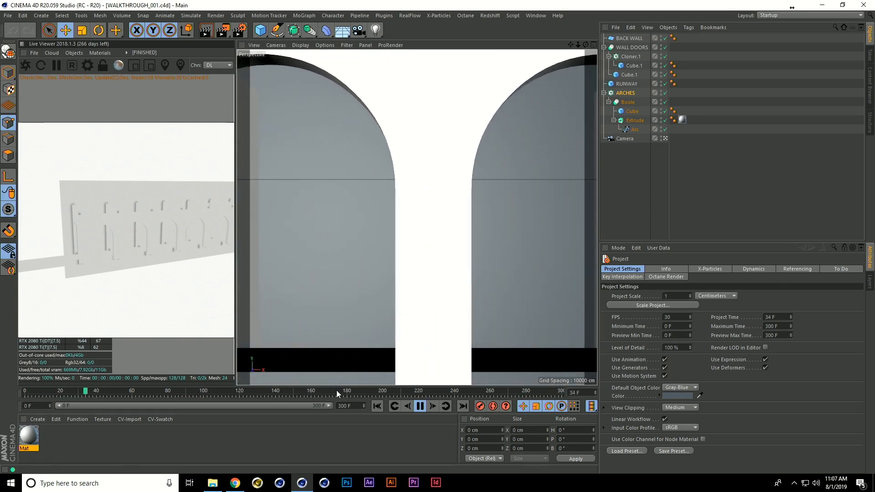
{"action": "left_click", "coordinate": [419, 406]}
{"action": "left_click_drag", "start_coordinate": [130, 387], "coordinate": [0, 384]}
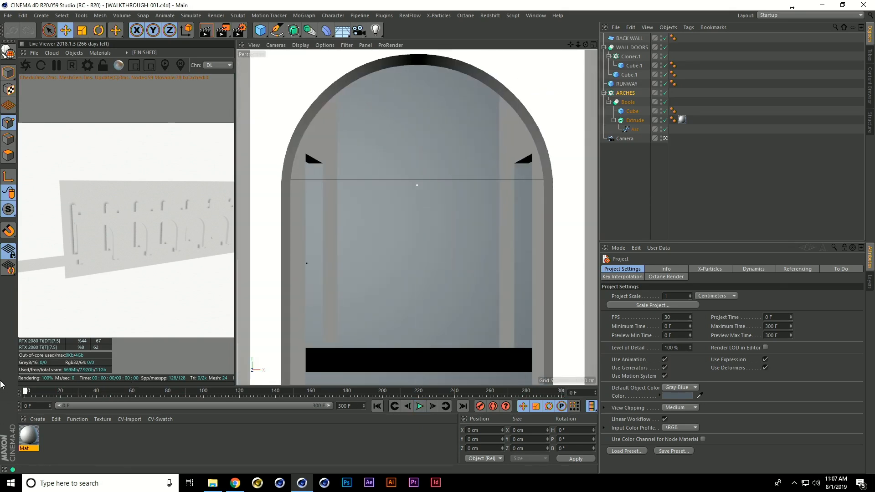
Collapse the WALL DOORS and ARCHES hierarchies and merge the pillar set model from the MODELS folder with the default OBJ import settings.
{"action": "left_click", "coordinate": [604, 48]}
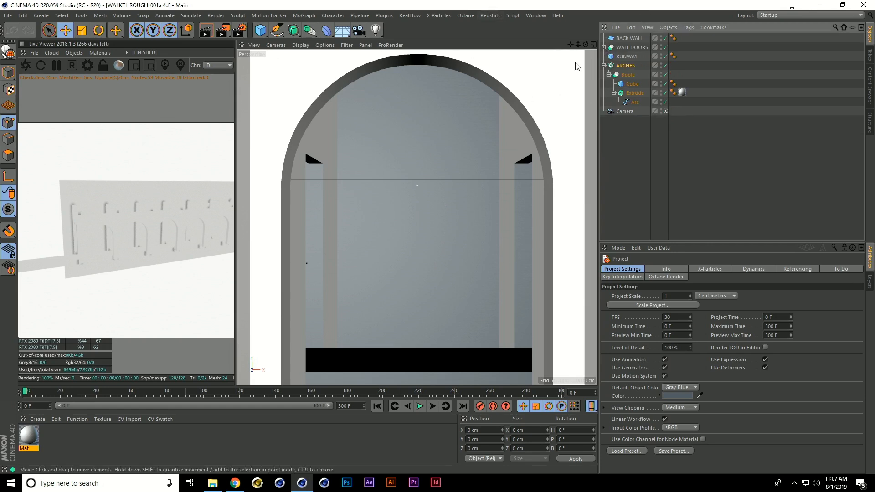
{"action": "left_click", "coordinate": [604, 66]}
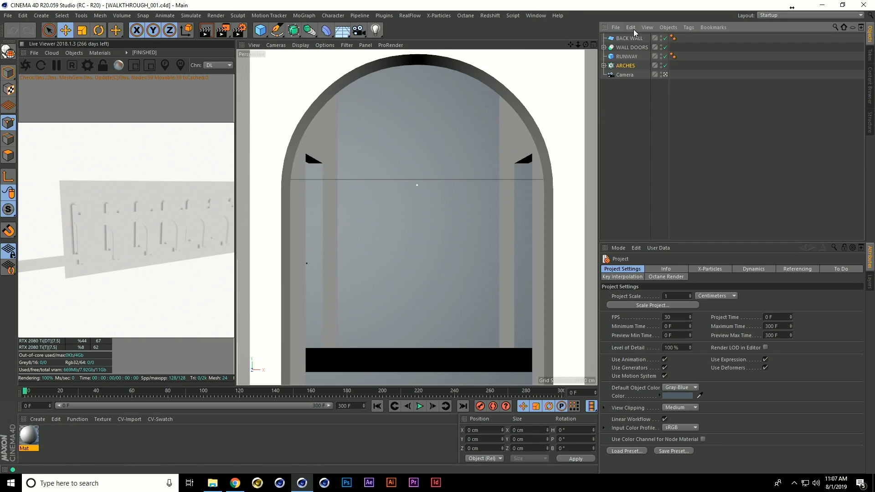
{"action": "left_click", "coordinate": [616, 27]}
{"action": "left_click", "coordinate": [642, 48]}
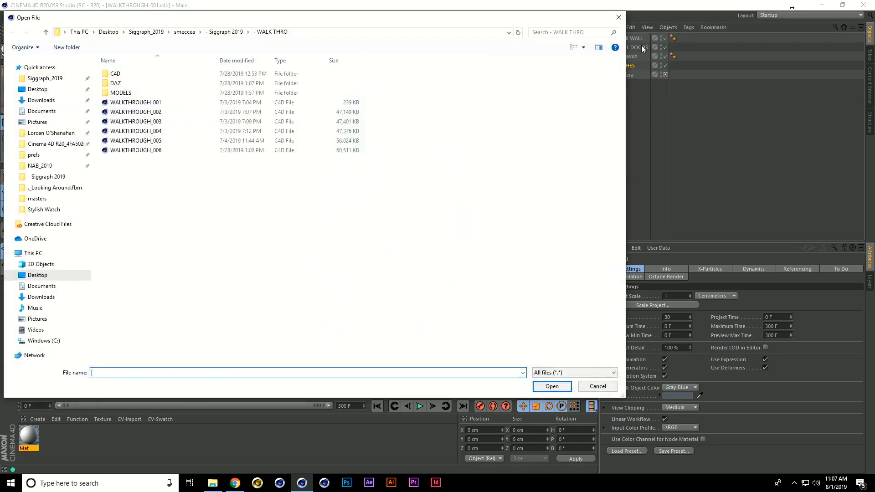
{"action": "double_click", "coordinate": [128, 94]}
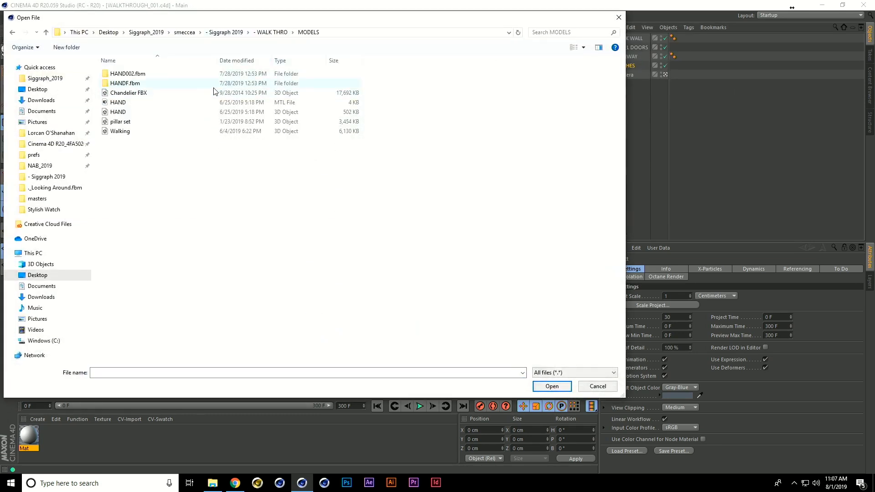
{"action": "double_click", "coordinate": [151, 122]}
{"action": "left_click", "coordinate": [141, 225]}
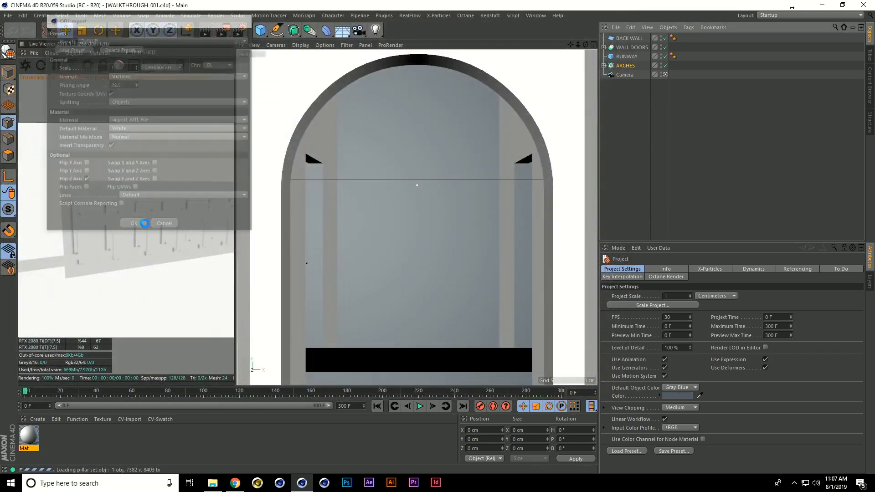
Merge the Chandelier FBX model into the scene with the default import settings and leave the camera view.
{"action": "left_click", "coordinate": [612, 28]}
{"action": "left_click", "coordinate": [627, 41]}
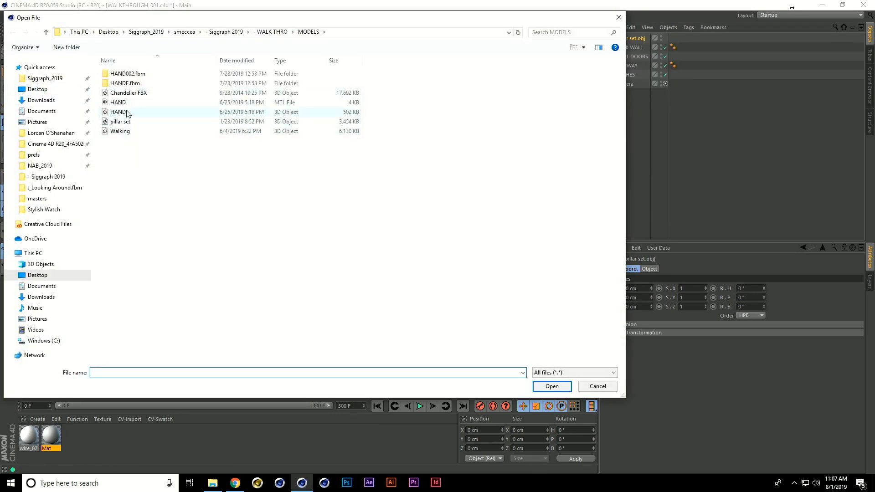
{"action": "double_click", "coordinate": [133, 94]}
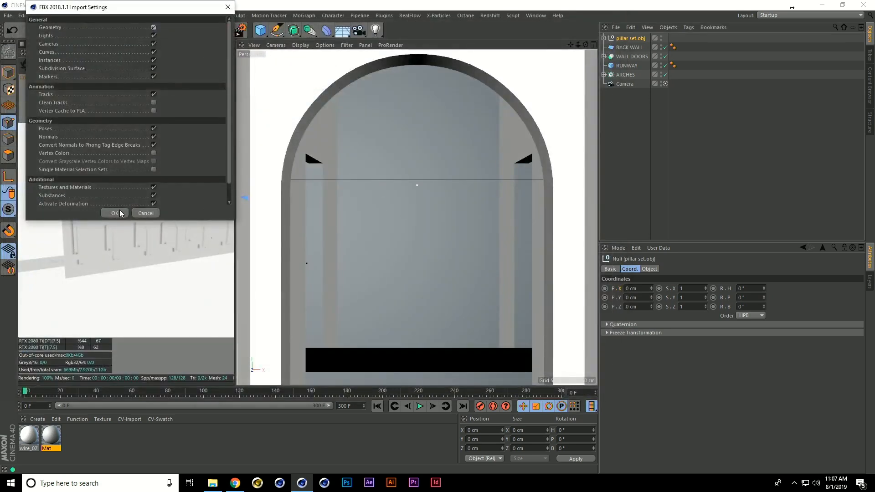
{"action": "left_click", "coordinate": [115, 214]}
{"action": "left_click", "coordinate": [665, 92]}
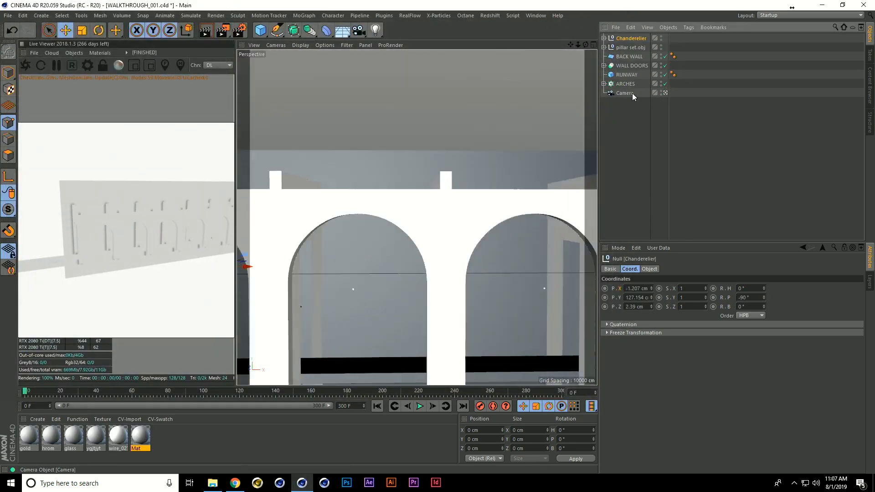
Move the chandelier and pillar set together into the first room bay so they show through the first arch in the camera view.
{"action": "left_click_drag", "start_coordinate": [304, 282], "coordinate": [304, 360], "text": "alt"}
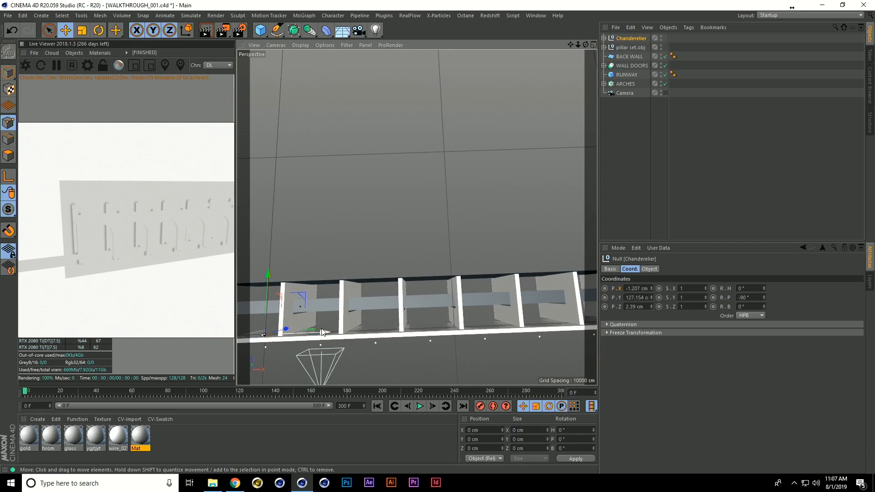
{"action": "left_click", "coordinate": [639, 46], "text": "ctrl"}
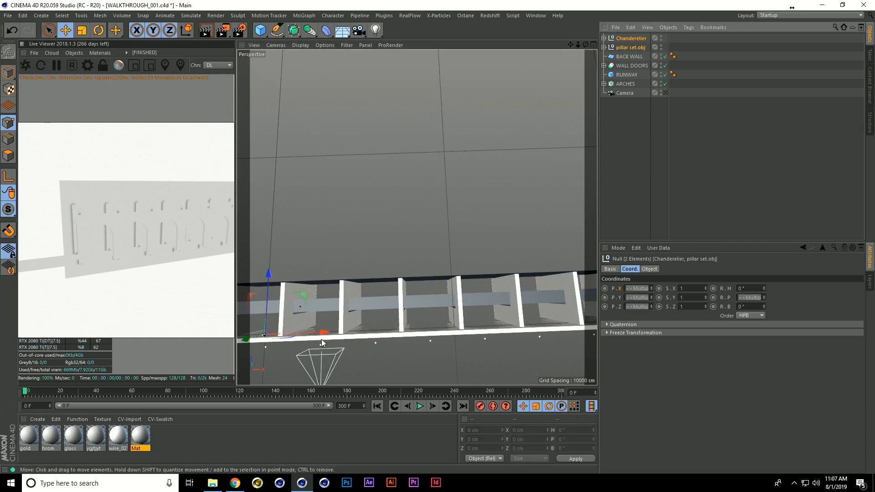
{"action": "left_click_drag", "start_coordinate": [327, 337], "coordinate": [373, 331]}
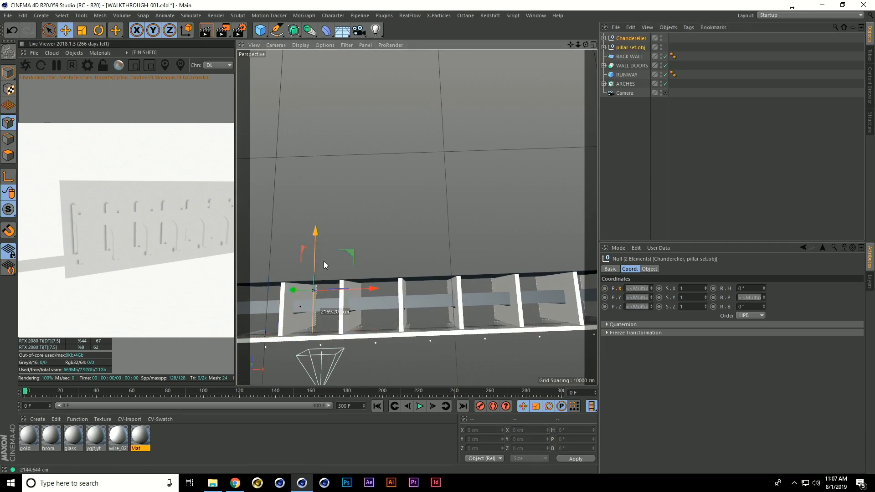
{"action": "left_click", "coordinate": [665, 93]}
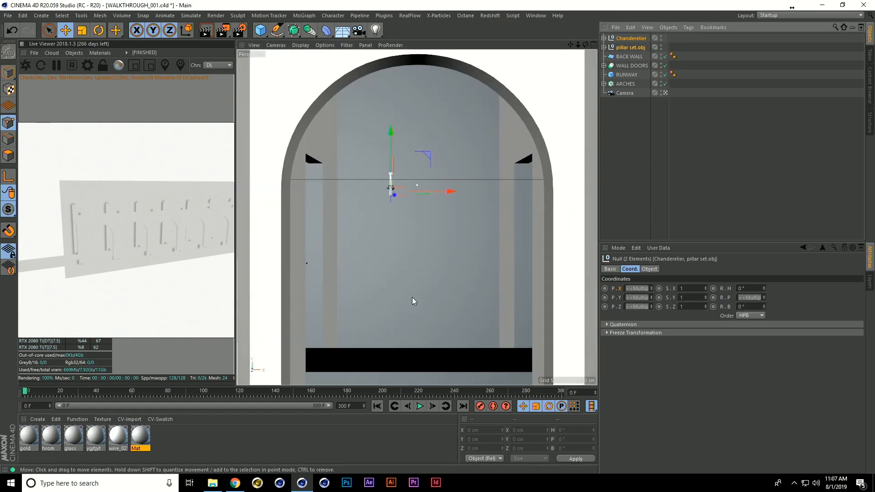
{"action": "left_click_drag", "start_coordinate": [453, 188], "coordinate": [664, 59]}
Scale up the chandelier and pillar set together until they suit the size of the first arch.
{"action": "key", "text": "t"}
{"action": "left_click_drag", "start_coordinate": [464, 217], "coordinate": [549, 192]}
{"action": "left_click_drag", "start_coordinate": [463, 192], "coordinate": [547, 191]}
Lower only the pillar set so its column stands below the chandelier with its base hidden behind the runway.
{"action": "left_click", "coordinate": [620, 49]}
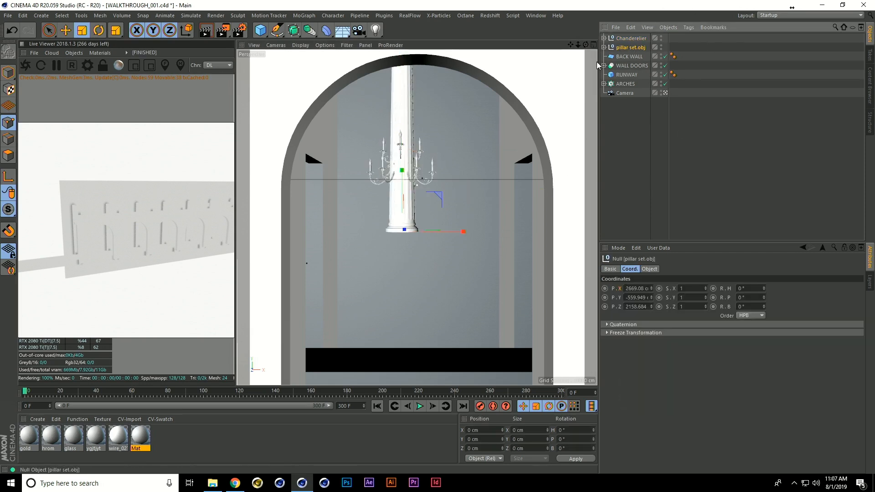
{"action": "key", "text": "e"}
{"action": "left_click_drag", "start_coordinate": [402, 202], "coordinate": [402, 346]}
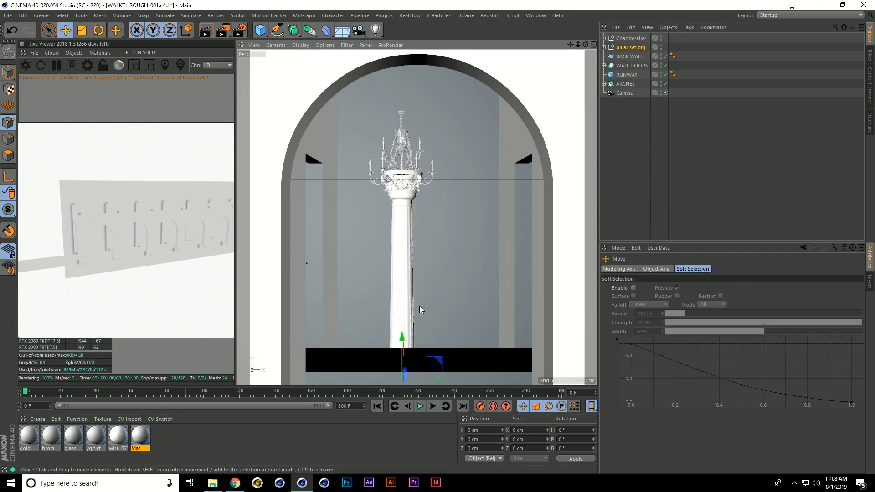
Add a Symmetry object, position it beside the column in the first bay, and nest the pillar set under it.
{"action": "left_click", "coordinate": [665, 93]}
{"action": "left_click_drag", "start_coordinate": [574, 152], "coordinate": [391, 289], "text": "alt"}
{"action": "middle_click_drag", "start_coordinate": [391, 289], "coordinate": [463, 227], "text": "alt"}
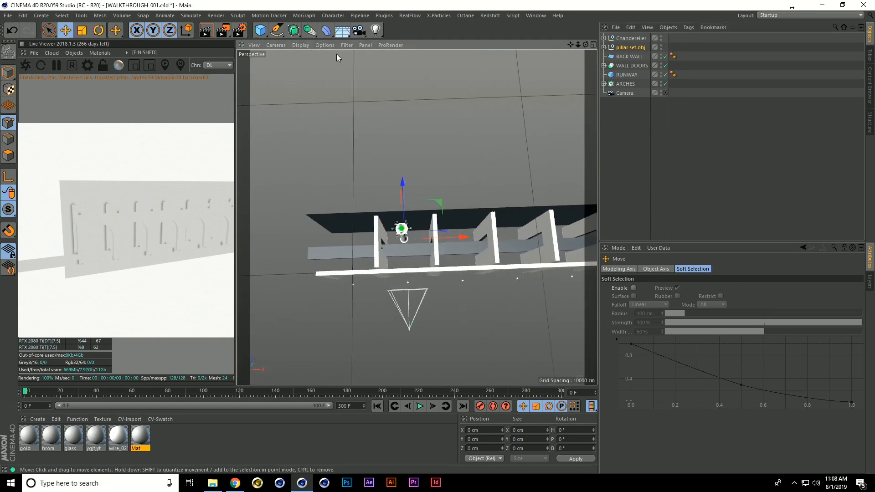
{"action": "left_click", "coordinate": [297, 36]}
{"action": "left_click", "coordinate": [313, 36]}
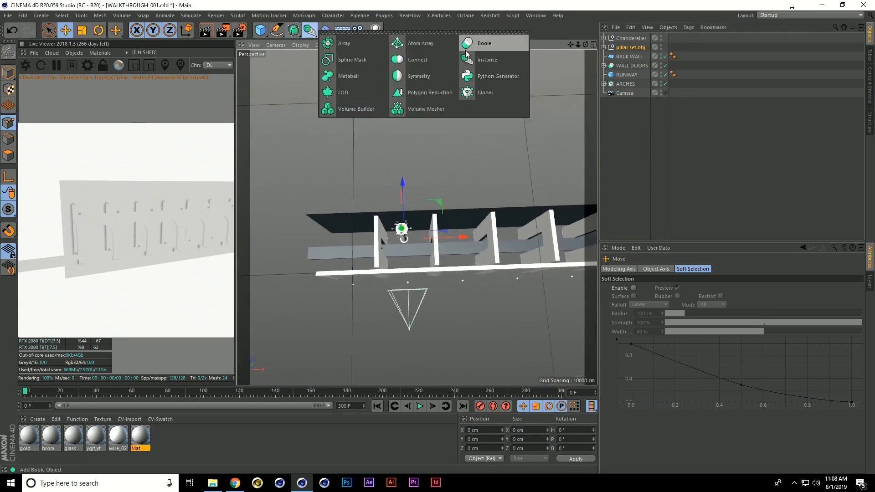
{"action": "left_click", "coordinate": [428, 74]}
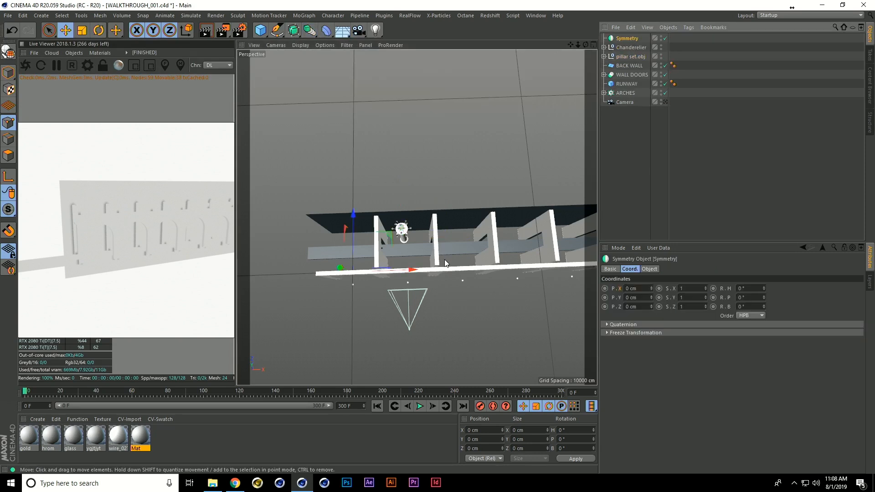
{"action": "left_click_drag", "start_coordinate": [414, 210], "coordinate": [414, 224]}
{"action": "left_click_drag", "start_coordinate": [633, 56], "coordinate": [622, 40]}
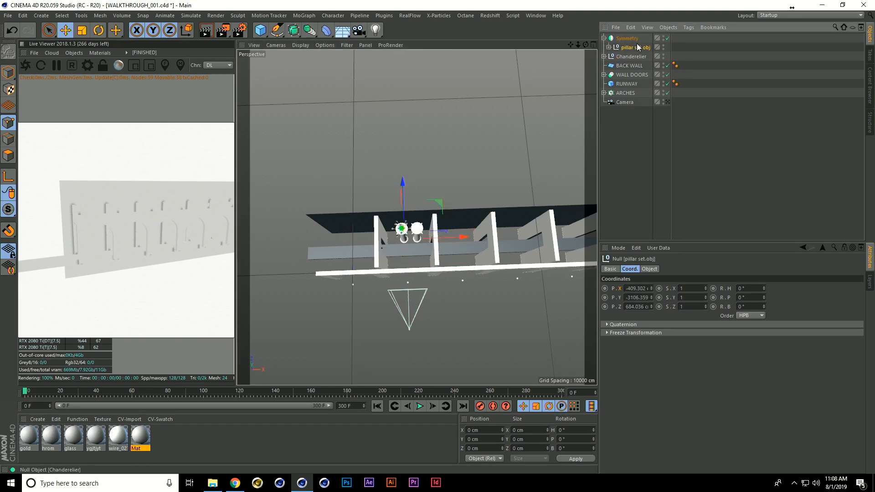
Widen the gap between the mirrored columns and raise them within the first arch, checking through the scene camera.
{"action": "left_click_drag", "start_coordinate": [470, 237], "coordinate": [460, 236]}
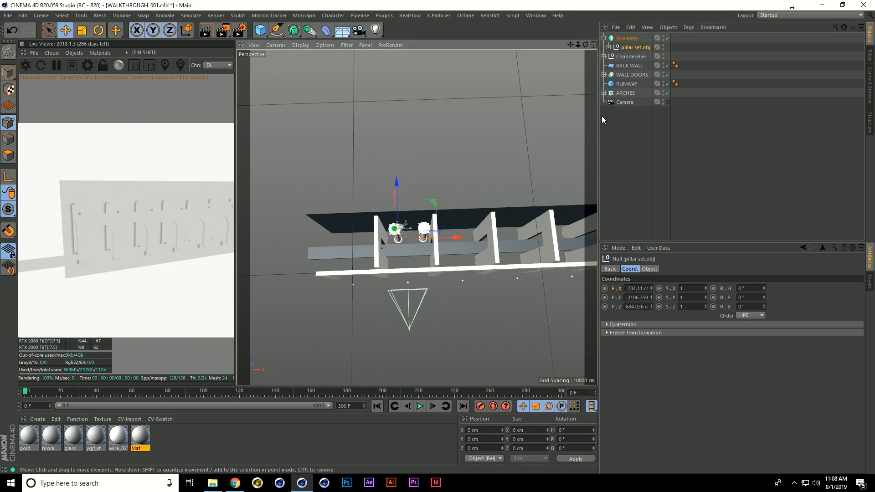
{"action": "left_click", "coordinate": [668, 102]}
{"action": "left_click_drag", "start_coordinate": [394, 357], "coordinate": [396, 295]}
{"action": "left_click_drag", "start_coordinate": [441, 338], "coordinate": [416, 334]}
Shift the Symmetry object to X about 2761 cm and lower it to Y about -1209 cm so the columns sink behind the runway.
{"action": "left_click", "coordinate": [633, 36]}
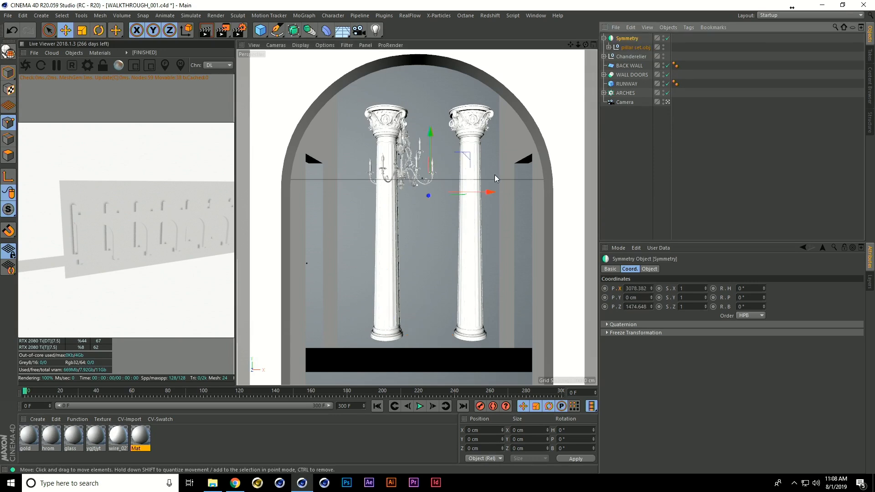
{"action": "left_click_drag", "start_coordinate": [488, 193], "coordinate": [466, 193]}
{"action": "left_click_drag", "start_coordinate": [410, 148], "coordinate": [400, 242]}
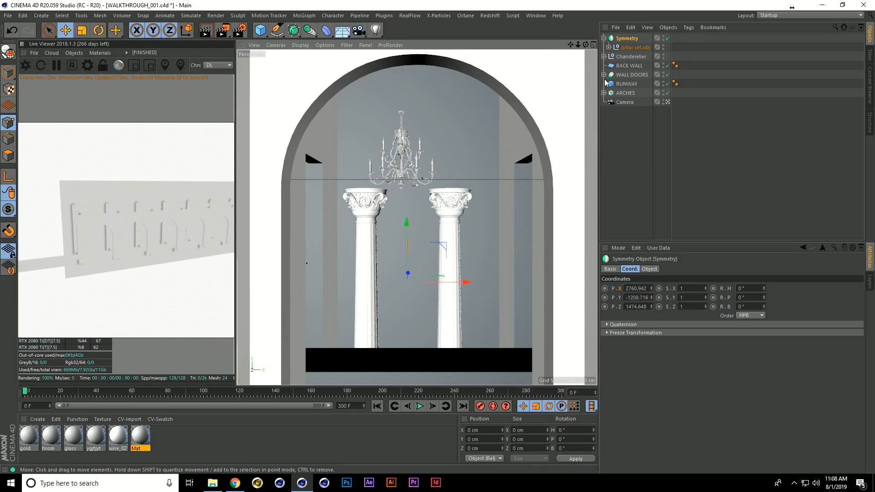
Raise the chandelier to the top of the first arch and centre it between the two columns.
{"action": "left_click", "coordinate": [630, 56]}
{"action": "left_click_drag", "start_coordinate": [404, 207], "coordinate": [411, 155]}
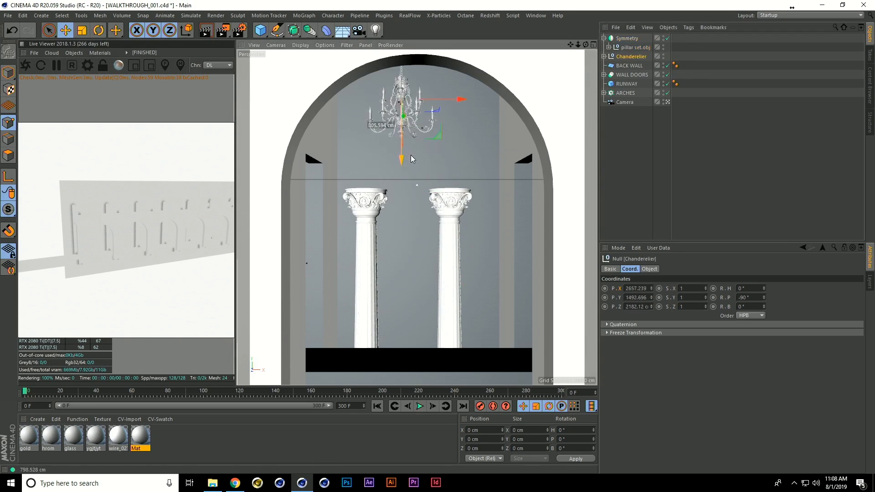
{"action": "mouse_move", "coordinate": [453, 97]}
{"action": "left_mouse_down"}
{"action": "mouse_move", "coordinate": [489, 97]}
{"action": "mouse_move", "coordinate": [468, 98]}
{"action": "left_mouse_up"}
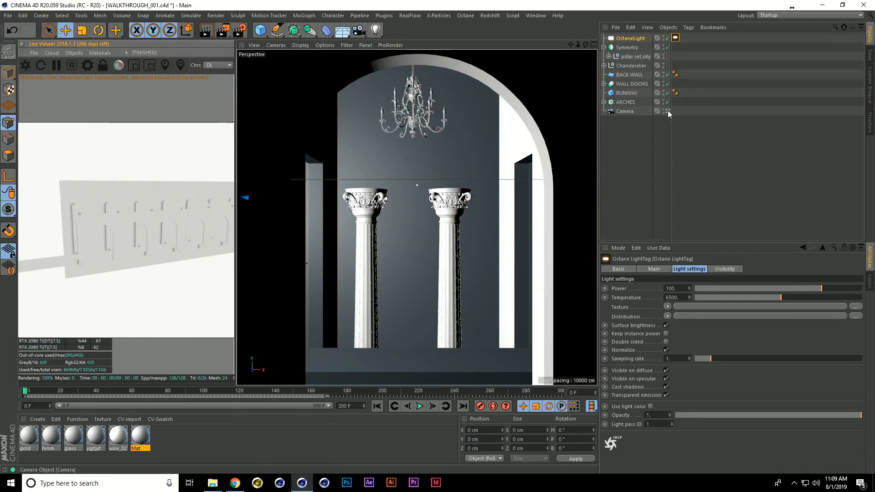
Leave the camera view, rotate the OctaneLight to face straight down, and start the live render.
{"action": "left_click", "coordinate": [667, 111]}
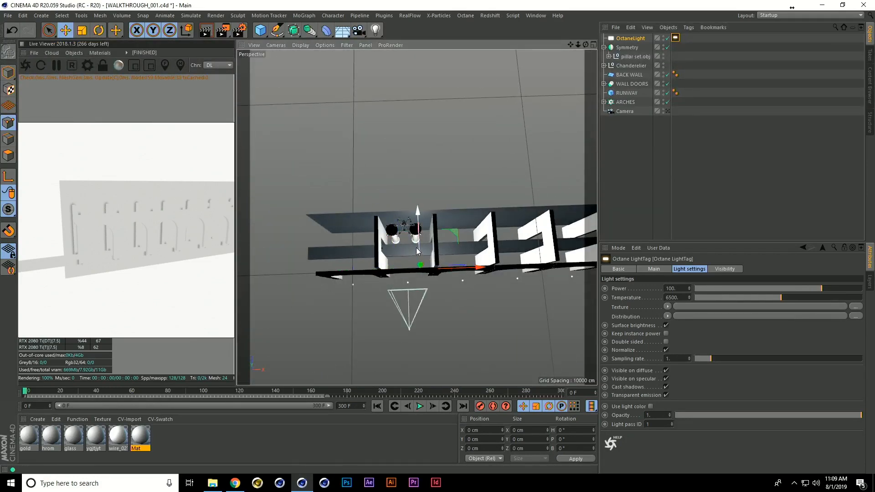
{"action": "scroll", "coordinate": [423, 250], "scroll_direction": "up", "scroll_amount": 5}
{"action": "scroll", "coordinate": [423, 248], "scroll_direction": "up", "scroll_amount": 2}
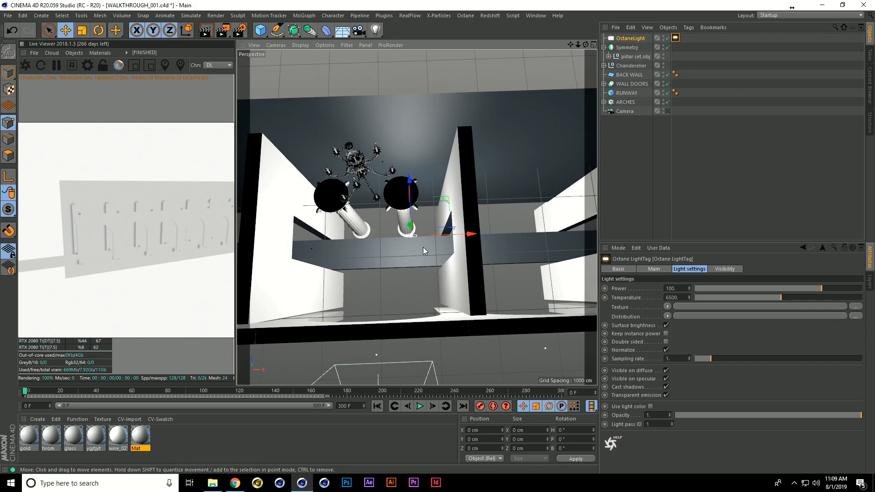
{"action": "key", "text": "r"}
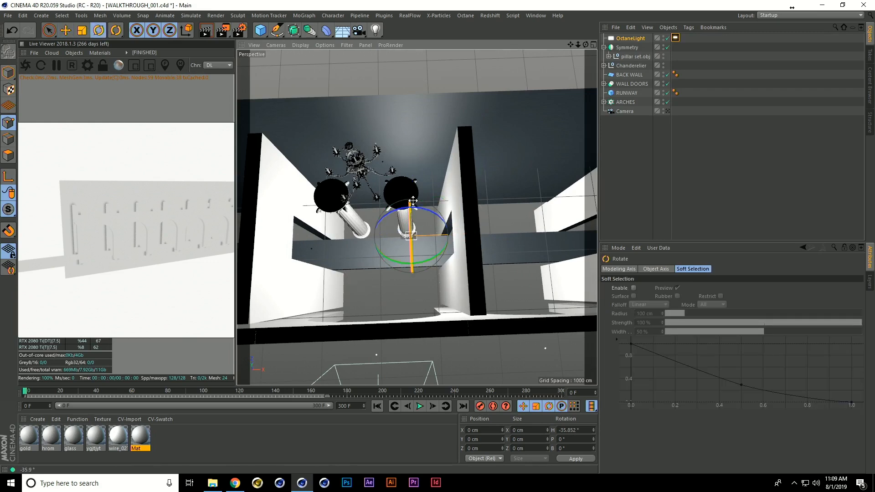
{"action": "left_click", "coordinate": [26, 64]}
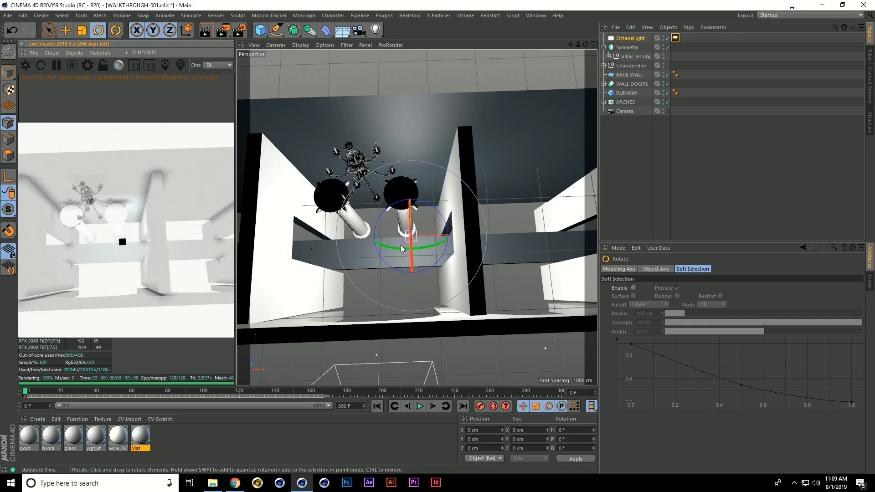
{"action": "left_click_drag", "start_coordinate": [410, 255], "coordinate": [410, 234]}
Move the OctaneLight up above the columns of the first bay and over beside the chandelier.
{"action": "left_click_drag", "start_coordinate": [343, 285], "coordinate": [360, 208], "text": "alt"}
{"action": "key", "text": "e"}
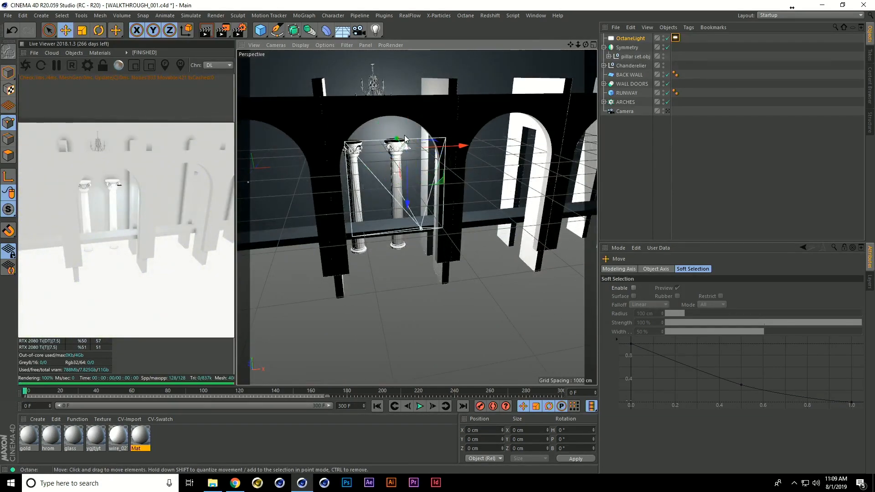
{"action": "left_click_drag", "start_coordinate": [446, 149], "coordinate": [409, 150]}
{"action": "left_click_drag", "start_coordinate": [375, 197], "coordinate": [391, 139]}
{"action": "left_click_drag", "start_coordinate": [404, 93], "coordinate": [417, 92]}
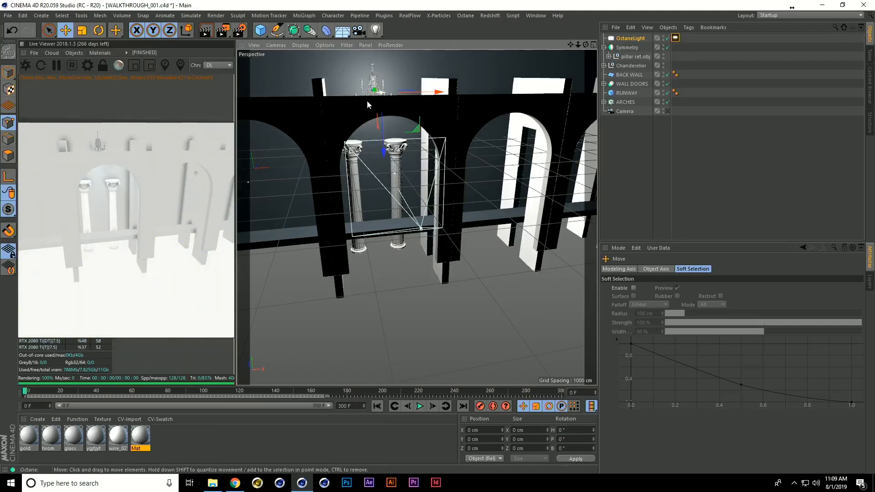
{"action": "left_click_drag", "start_coordinate": [345, 111], "coordinate": [388, 204], "text": "alt"}
Open the WALKTHROUGH_003 scene from the WALK THRO folder.
{"action": "key", "text": "ctrl+shift+o"}
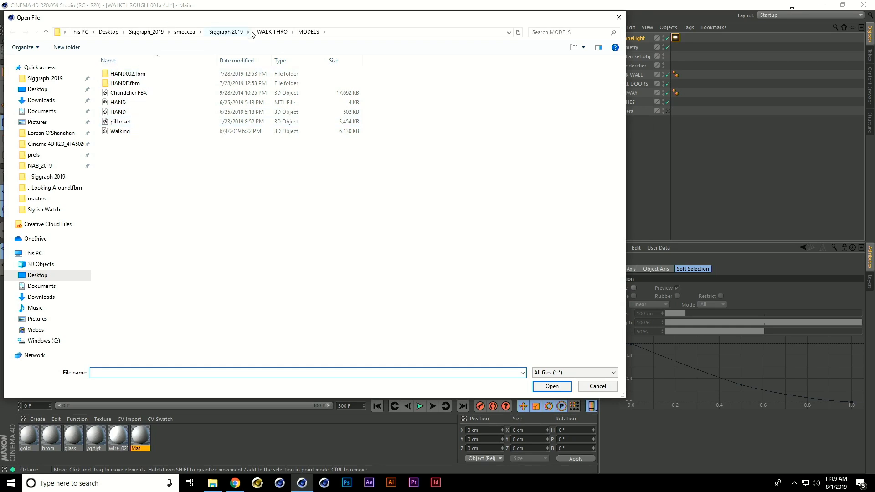
{"action": "left_click", "coordinate": [273, 33]}
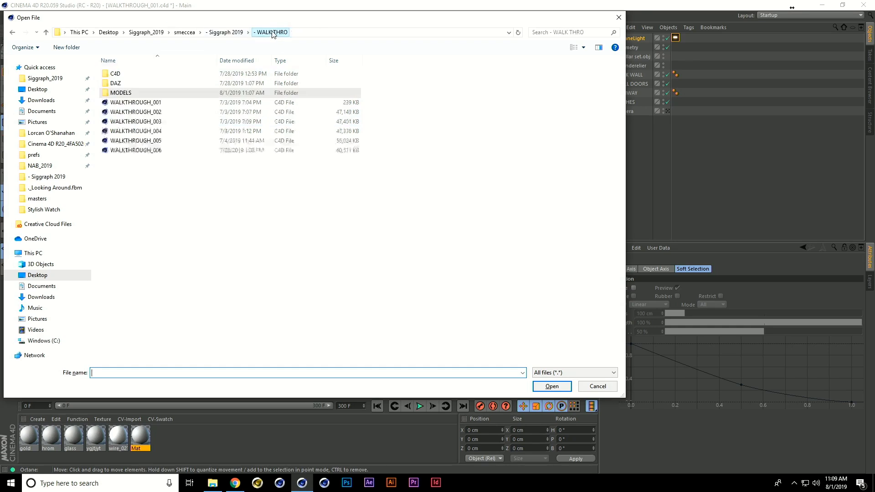
{"action": "double_click", "coordinate": [155, 122]}
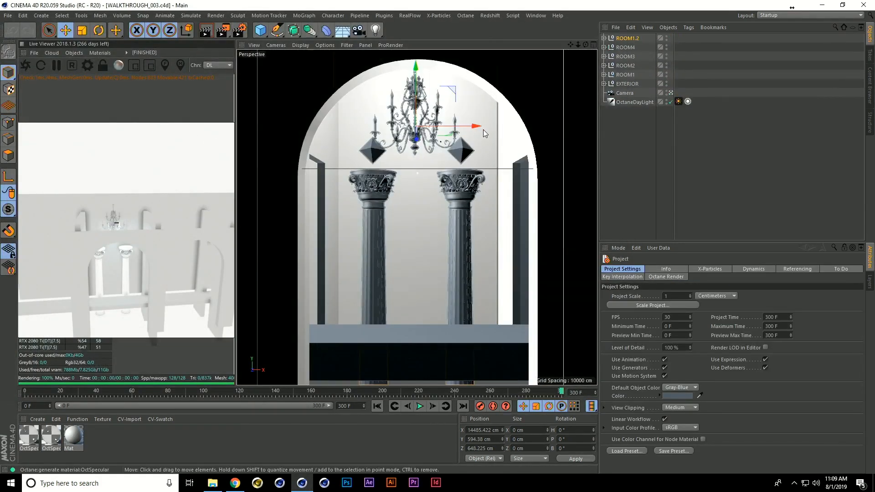
Open the WALKTHROUGH_002 scene from the WALK THRO folder.
{"action": "key", "text": "ctrl+o"}
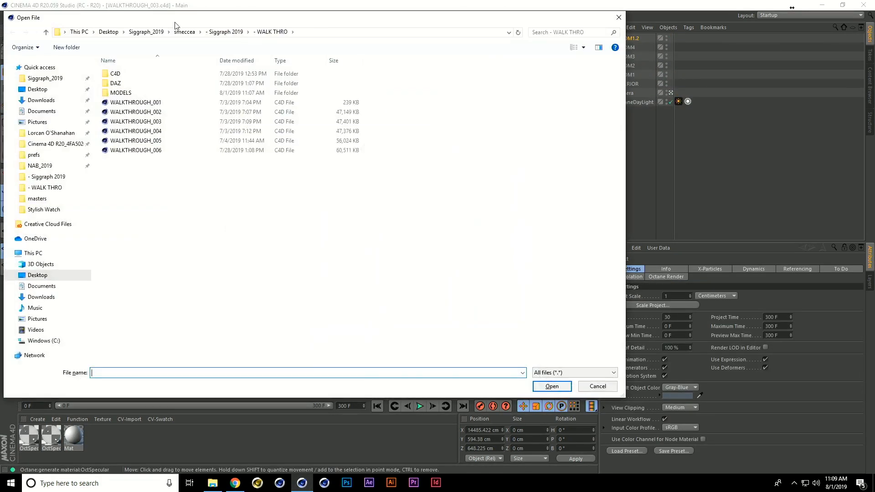
{"action": "double_click", "coordinate": [142, 113]}
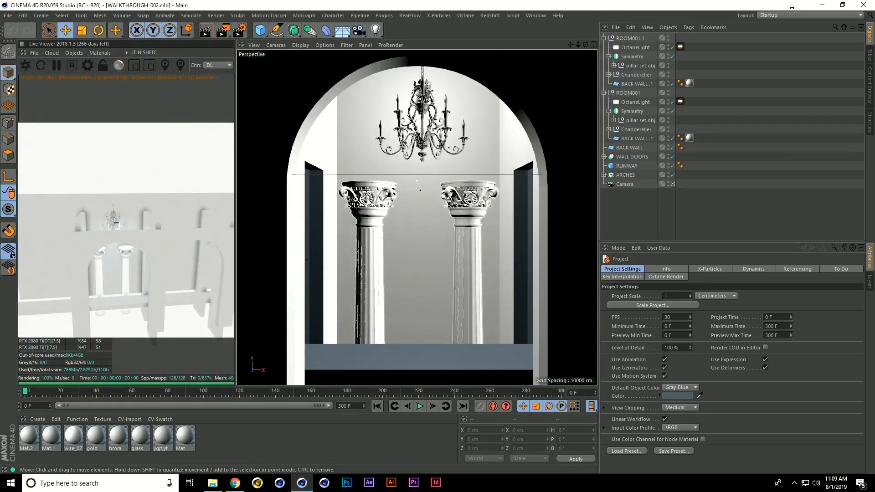
{"action": "left_click", "coordinate": [638, 37]}
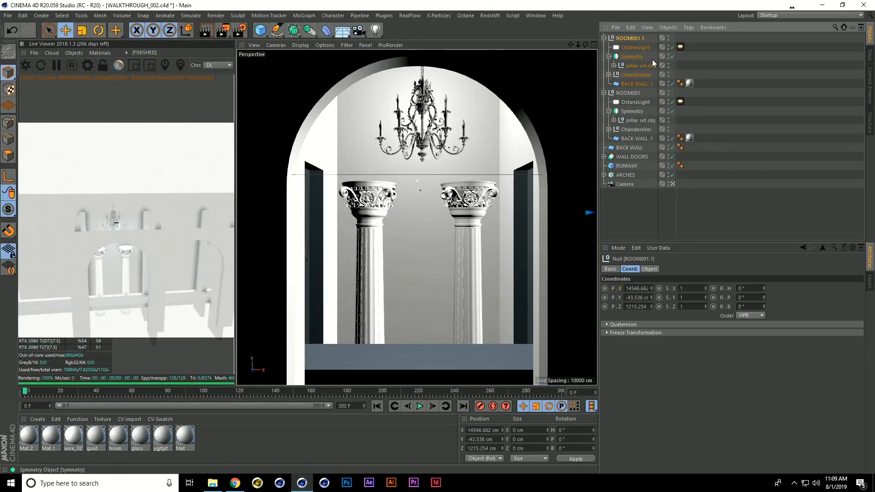
{"action": "key", "text": "Delete"}
{"action": "left_click", "coordinate": [622, 40]}
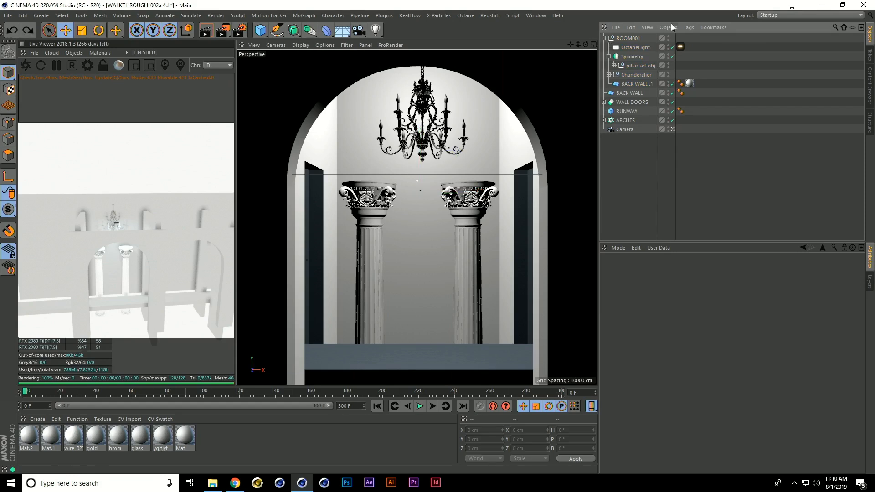
{"action": "key", "text": "ctrl+z"}
{"action": "left_click", "coordinate": [624, 93]}
{"action": "key", "text": "Delete"}
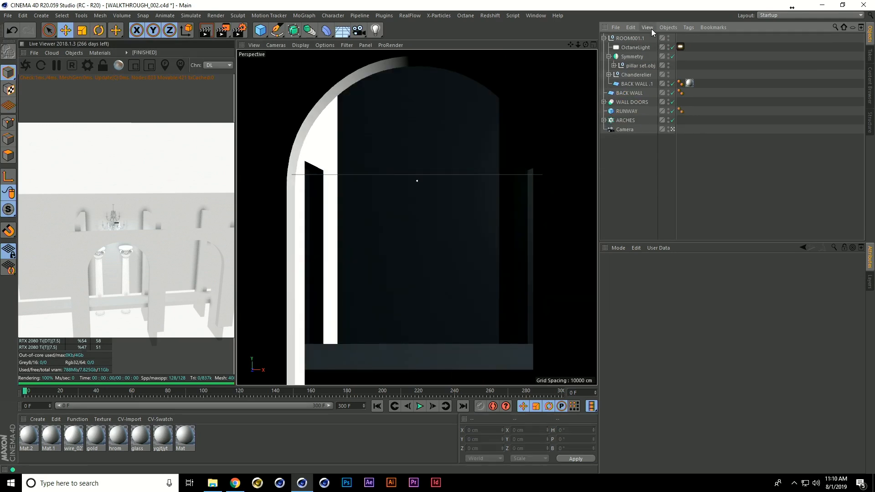
{"action": "key", "text": "ctrl+z"}
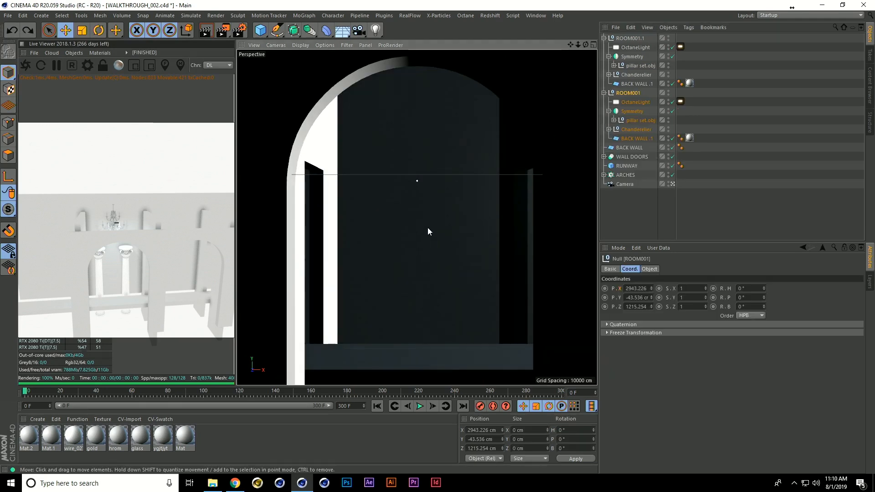
Delete the duplicate ROOM001.1 group with all its contents, keeping ROOM001.
{"action": "left_click", "coordinate": [633, 39]}
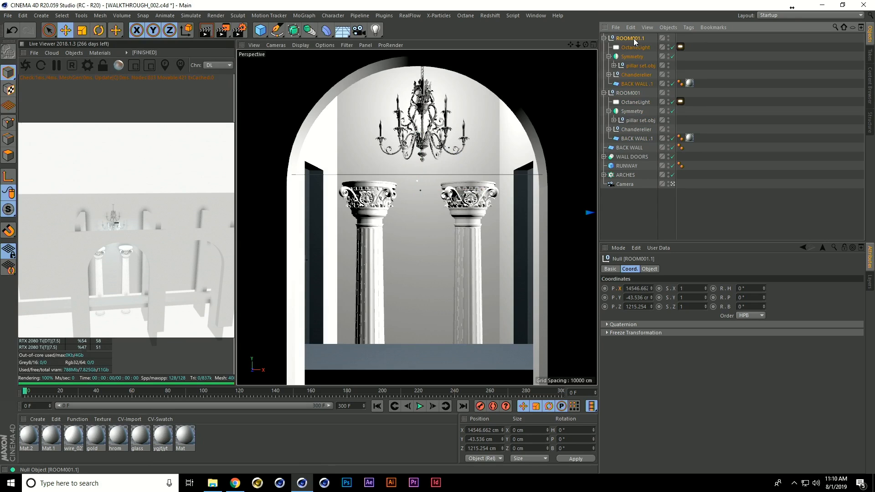
{"action": "key", "text": "Delete"}
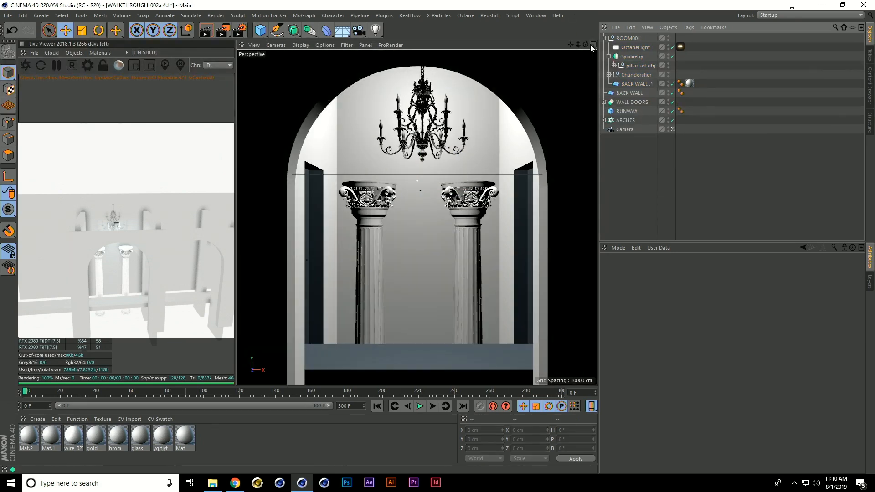
{"action": "left_click_drag", "start_coordinate": [25, 391], "coordinate": [0, 353]}
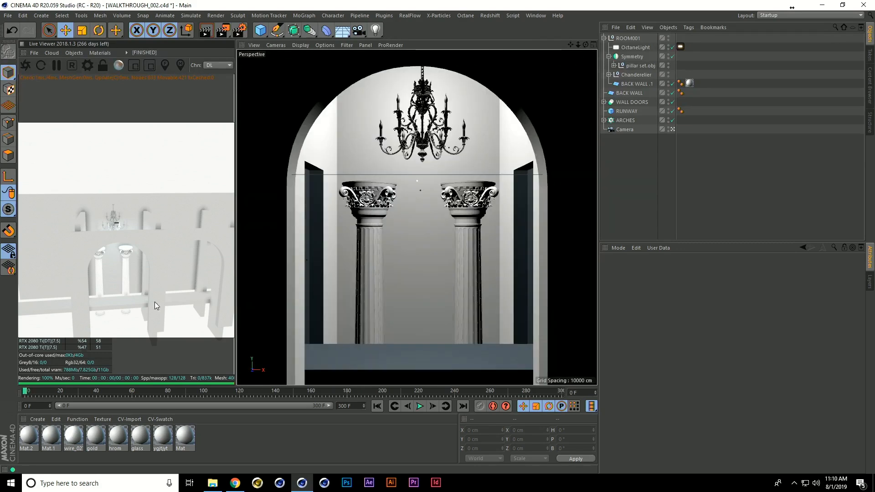
Duplicate the ROOM001 group and move the copy along X to about 14585 cm, into the fifth bay of the runway.
{"action": "left_click", "coordinate": [627, 38]}
{"action": "left_click", "coordinate": [604, 39]}
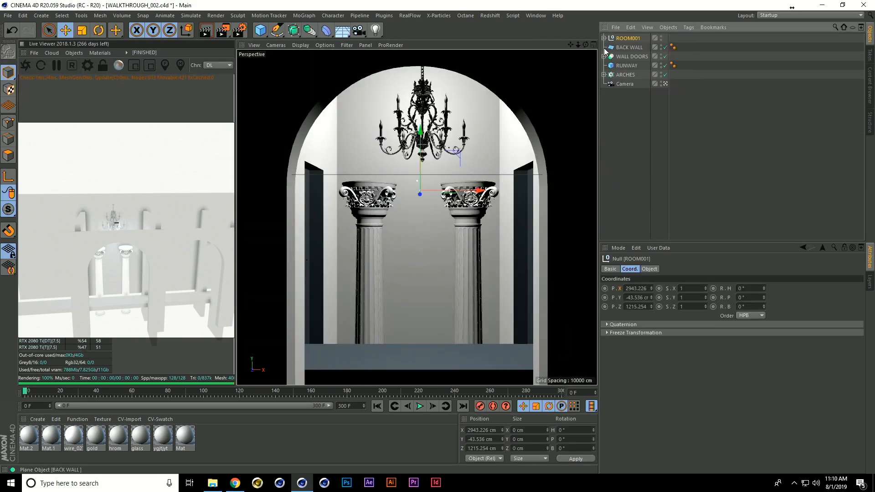
{"action": "left_click", "coordinate": [593, 45]}
{"action": "scroll", "coordinate": [524, 232], "scroll_direction": "down", "scroll_amount": 5}
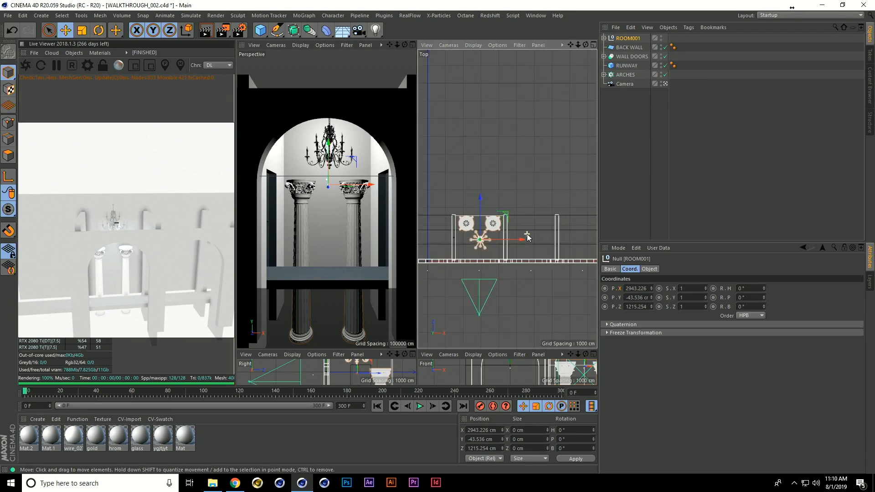
{"action": "middle_click_drag", "start_coordinate": [529, 236], "coordinate": [470, 233]}
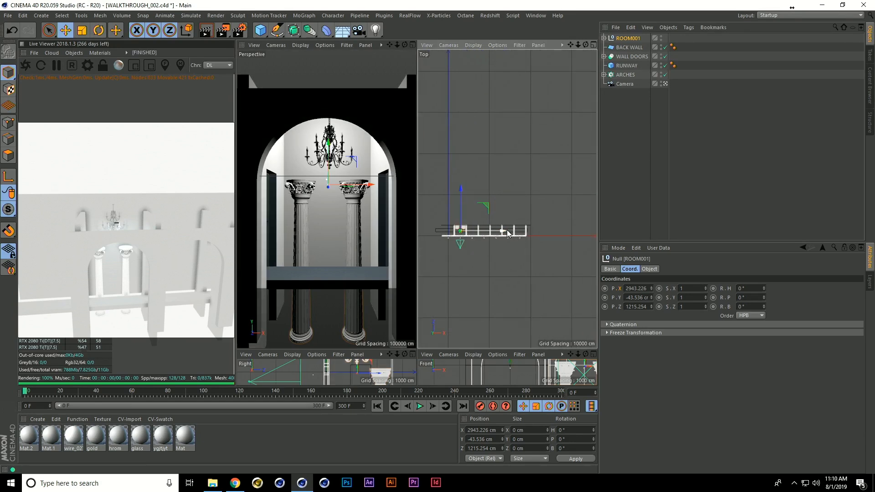
{"action": "left_click_drag", "start_coordinate": [540, 232], "coordinate": [551, 231], "text": "ctrl"}
{"action": "scroll", "coordinate": [512, 233], "scroll_direction": "up", "scroll_amount": 5}
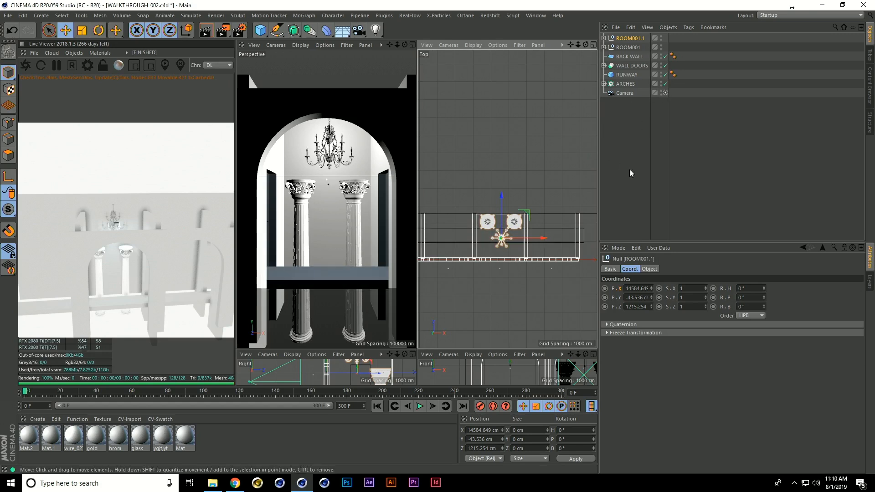
Check the duplicated room through the scene camera at frame 300, and play the animation, stopping at frame 149.
{"action": "left_click", "coordinate": [664, 93]}
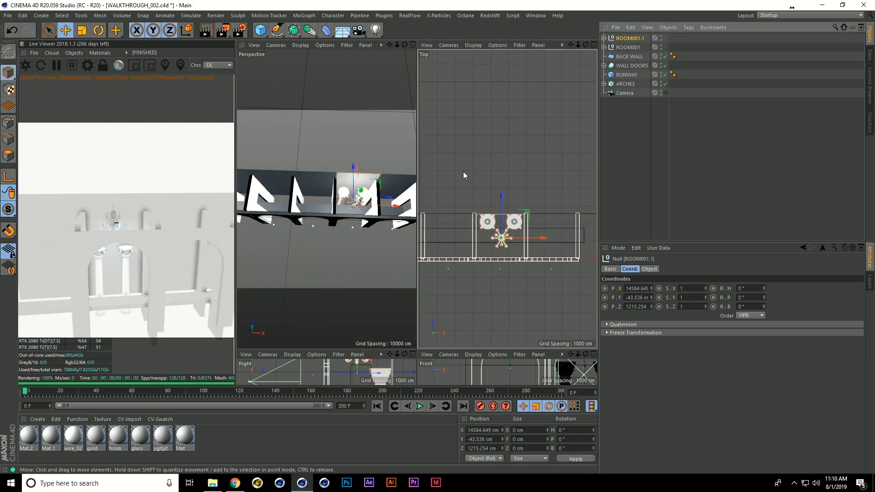
{"action": "left_click", "coordinate": [665, 92]}
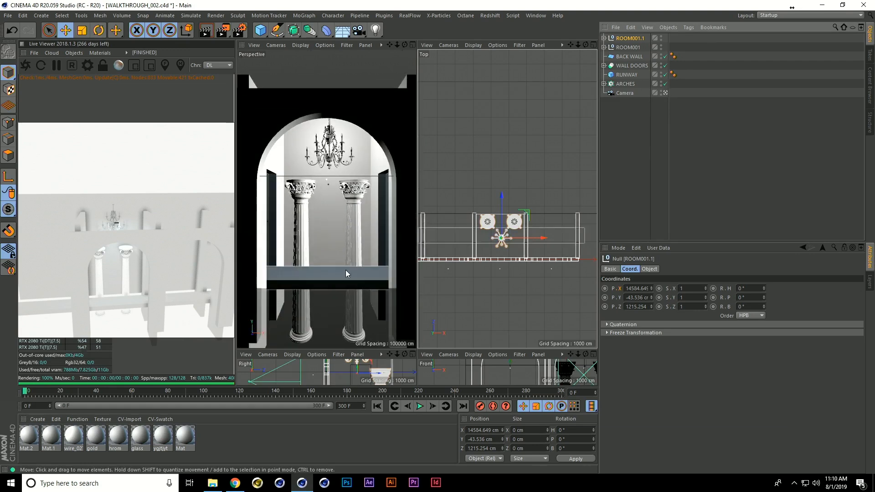
{"action": "left_click", "coordinate": [593, 44]}
{"action": "left_click", "coordinate": [593, 44]}
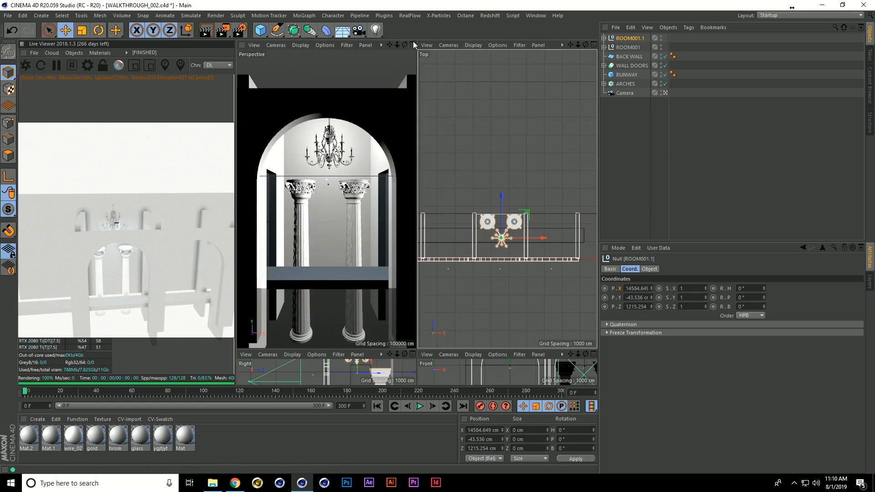
{"action": "left_click", "coordinate": [413, 44]}
{"action": "left_click_drag", "start_coordinate": [28, 389], "coordinate": [561, 392]}
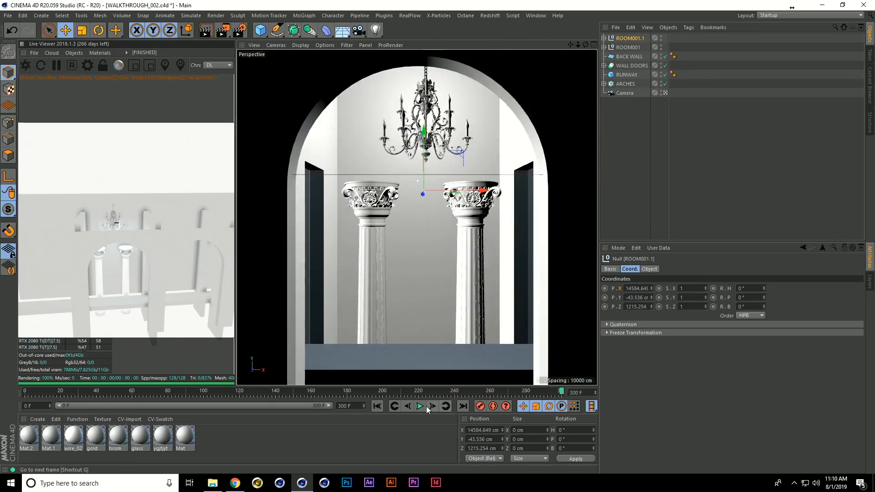
{"action": "left_click", "coordinate": [420, 407]}
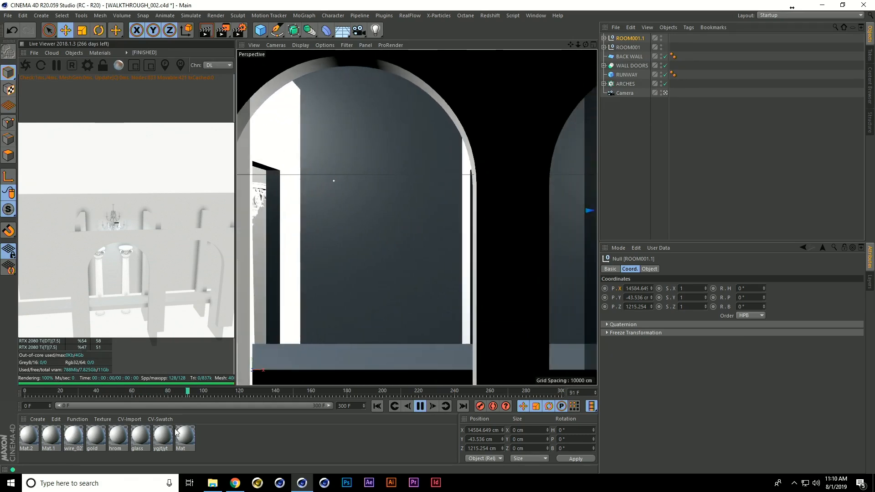
{"action": "left_click", "coordinate": [417, 407]}
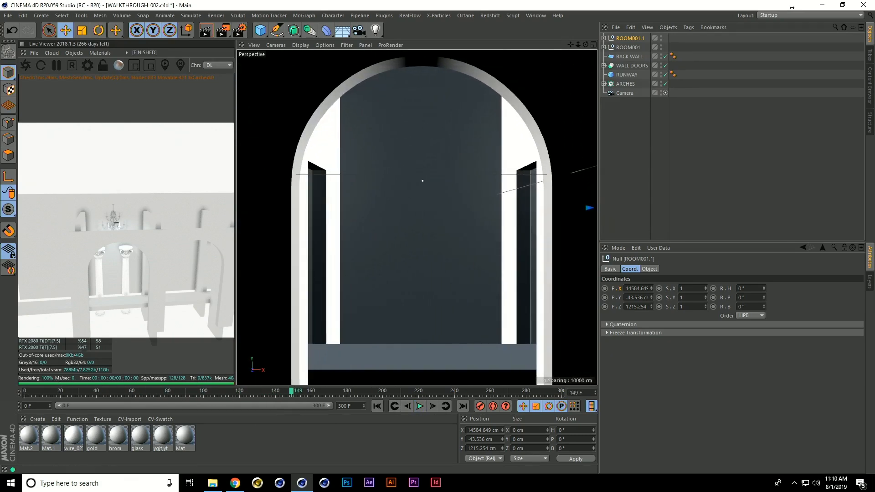
Switch to File Explorer, play reference video 002 up to the room with the two hands and glowing sphere, and close the player.
{"action": "left_click", "coordinate": [212, 482]}
{"action": "double_click", "coordinate": [243, 193]}
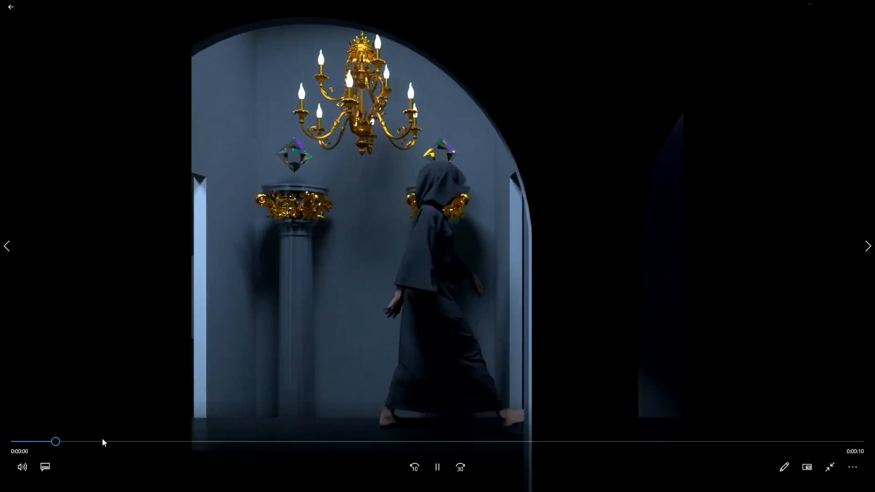
{"action": "left_click_drag", "start_coordinate": [71, 442], "coordinate": [267, 420]}
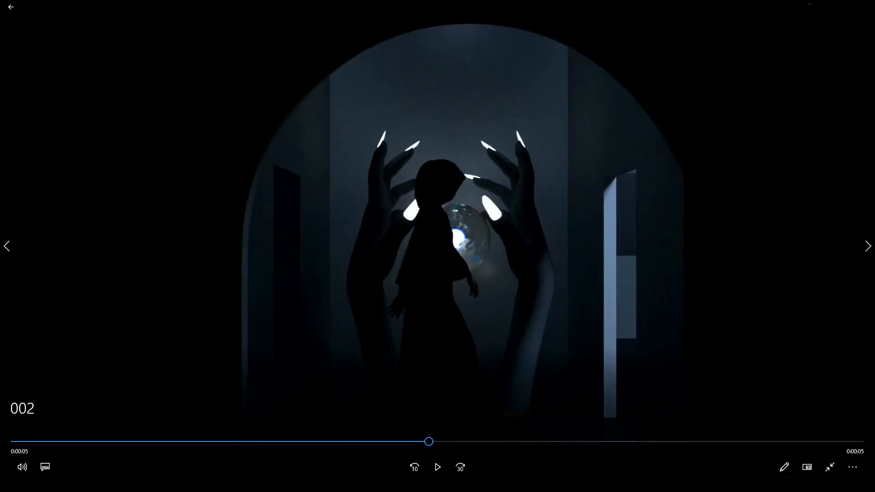
{"action": "left_click", "coordinate": [830, 467]}
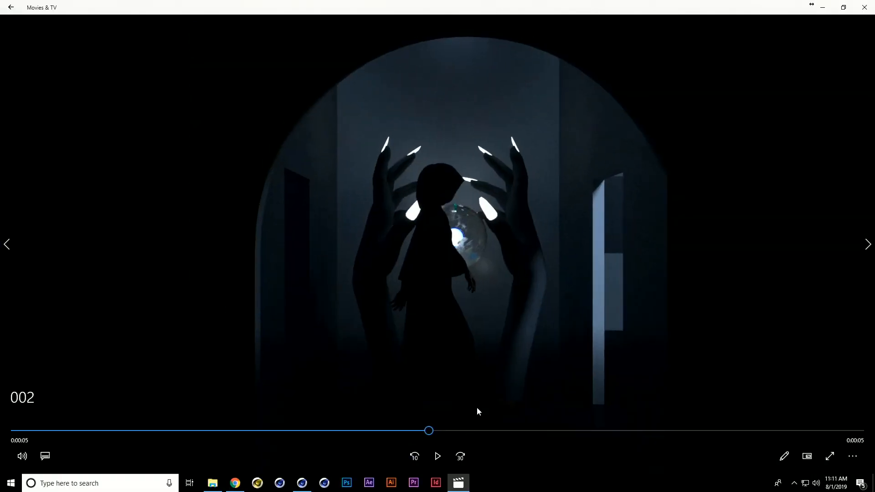
{"action": "left_click", "coordinate": [869, 7]}
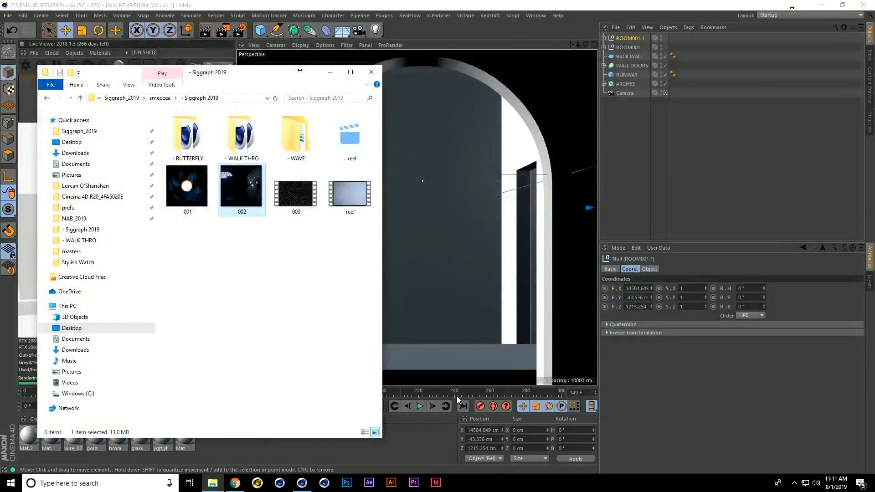
Merge the HAND 3D Object file from the MODELS folder into the WALKTHROUGH_002 scene with the default import settings.
{"action": "left_click", "coordinate": [401, 446]}
{"action": "left_click", "coordinate": [615, 28]}
{"action": "left_click", "coordinate": [640, 51]}
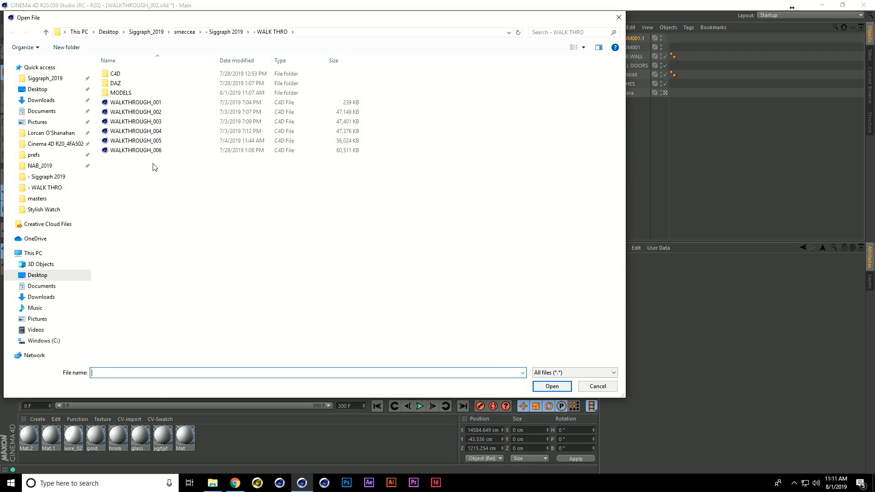
{"action": "double_click", "coordinate": [131, 92]}
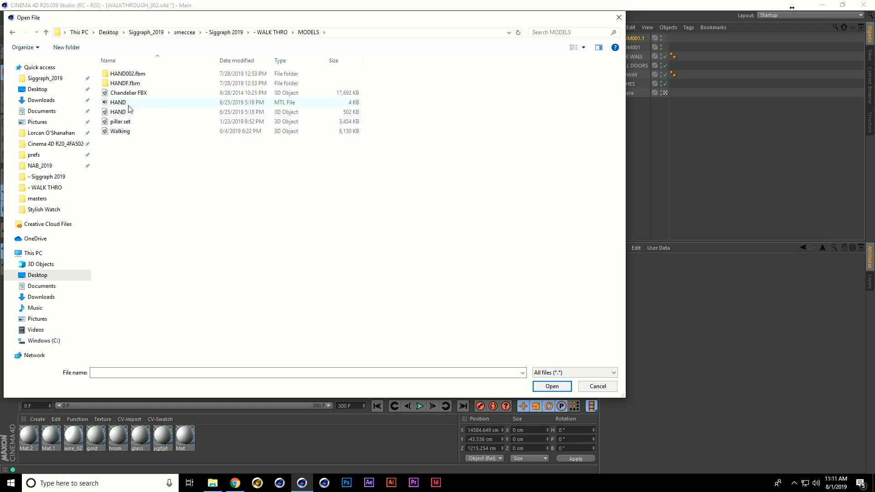
{"action": "left_click", "coordinate": [129, 112]}
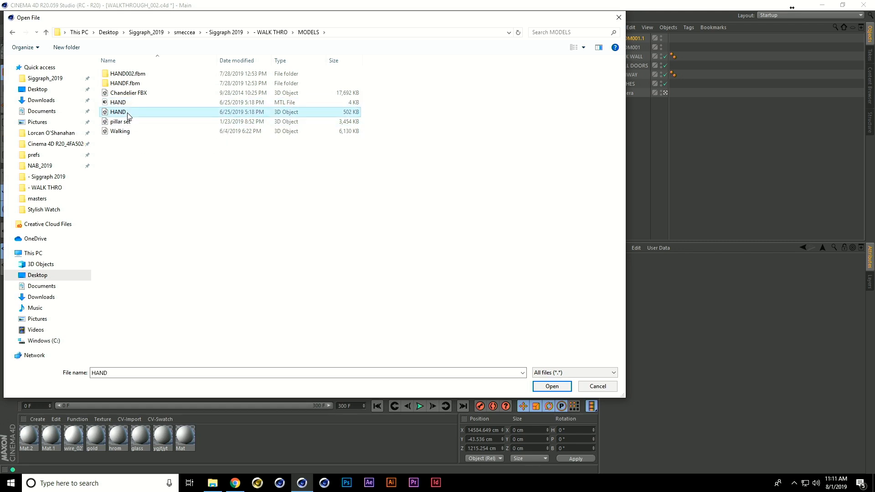
{"action": "double_click", "coordinate": [128, 112]}
{"action": "left_click", "coordinate": [113, 214]}
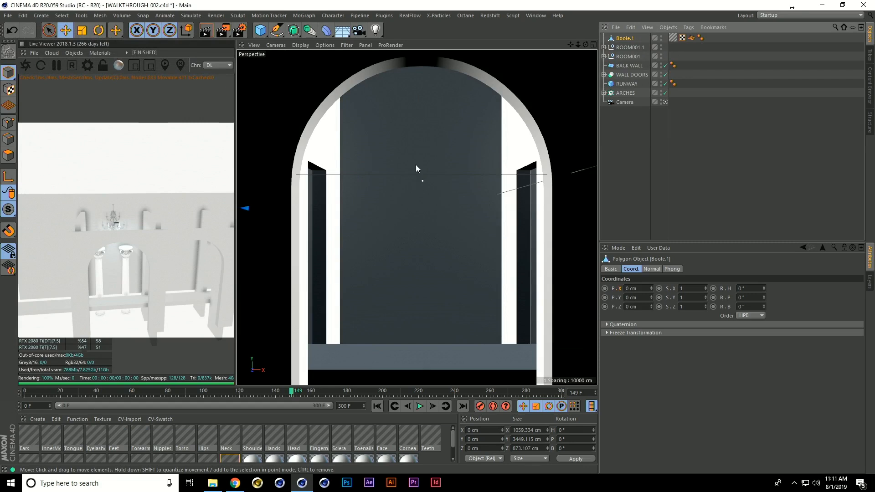
Move the imported hand from the world origin into the third bay, standing behind the arch in the camera view.
{"action": "left_click", "coordinate": [666, 102]}
{"action": "scroll", "coordinate": [398, 196], "scroll_direction": "down", "scroll_amount": 5}
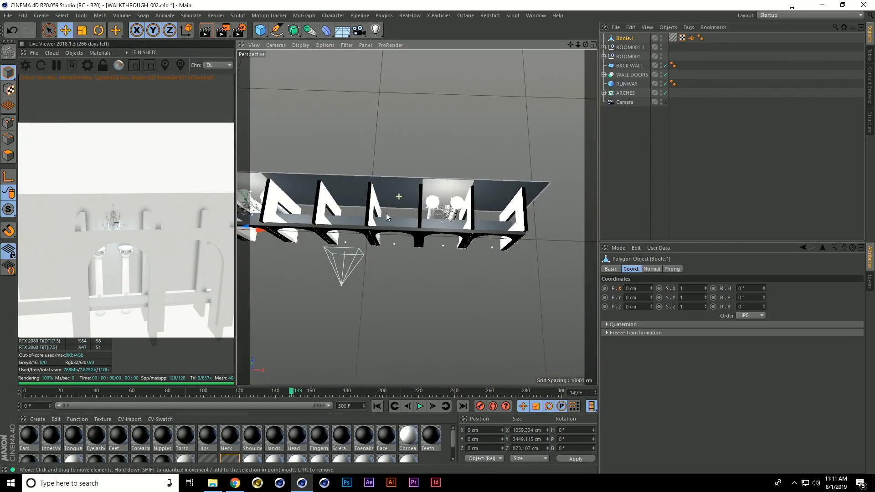
{"action": "left_click_drag", "start_coordinate": [409, 236], "coordinate": [395, 228]}
{"action": "left_click_drag", "start_coordinate": [349, 214], "coordinate": [452, 191]}
{"action": "left_click", "coordinate": [665, 102]}
{"action": "left_click_drag", "start_coordinate": [398, 162], "coordinate": [392, 228]}
Restart the Octane live render and shift the hand off-centre and lower, to about X 7936, Y -1683, Z 2269 cm.
{"action": "left_click", "coordinate": [30, 66]}
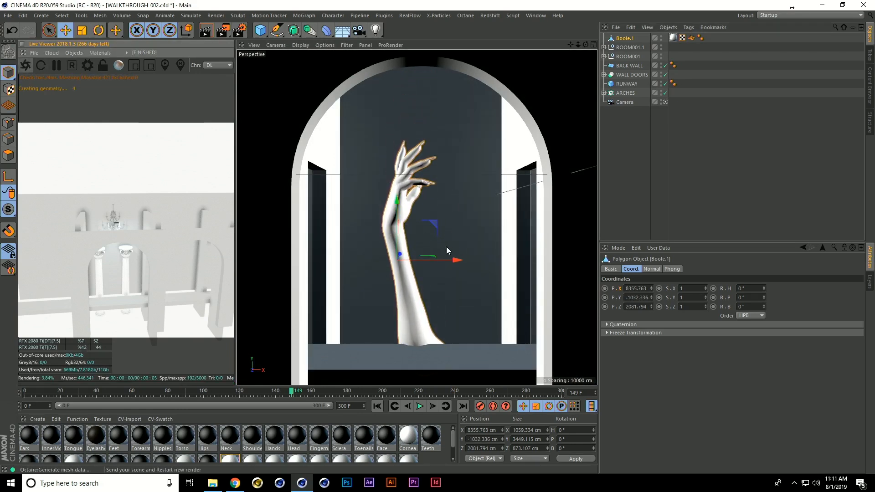
{"action": "left_click_drag", "start_coordinate": [456, 261], "coordinate": [435, 260]}
{"action": "left_click_drag", "start_coordinate": [381, 254], "coordinate": [425, 301]}
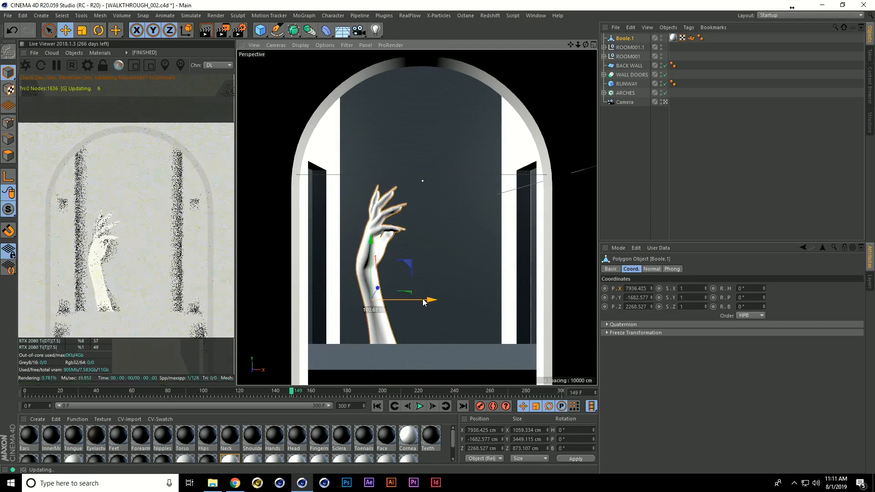
Add a Symmetry object and place it at the centre of the third bay, at about X 8782, Z 1583 cm.
{"action": "left_click", "coordinate": [314, 32]}
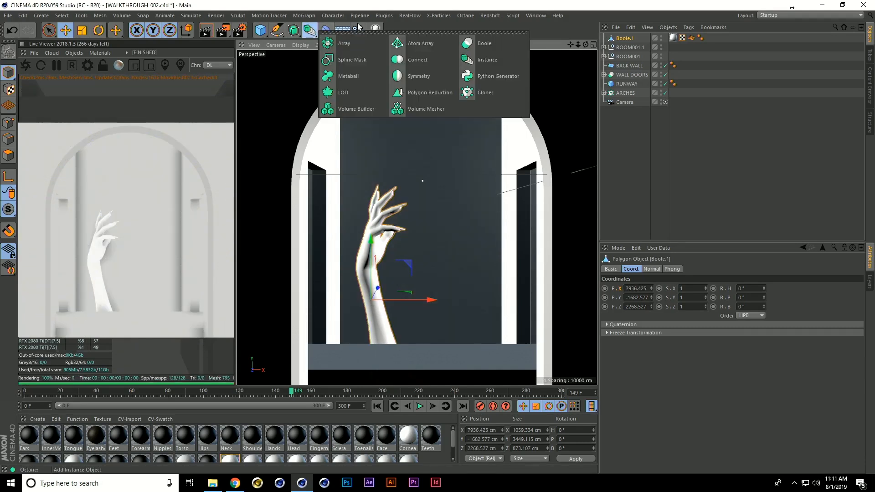
{"action": "left_click", "coordinate": [412, 77]}
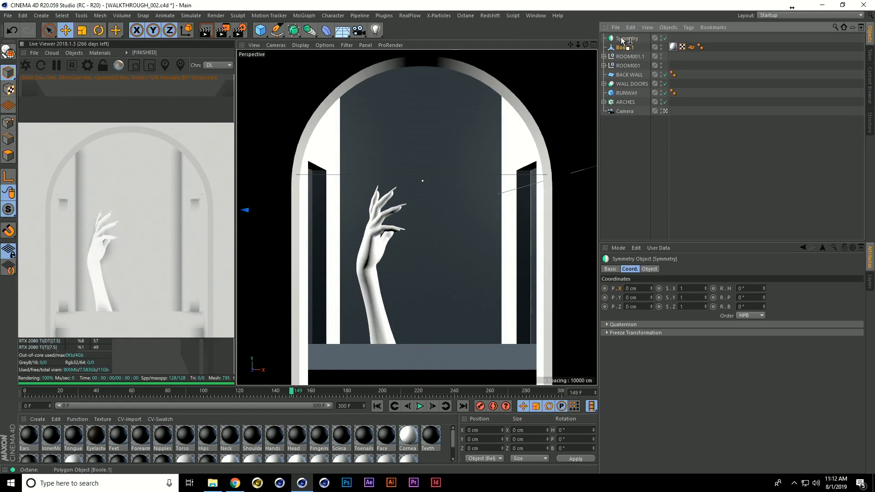
{"action": "left_click_drag", "start_coordinate": [623, 41], "coordinate": [625, 39]}
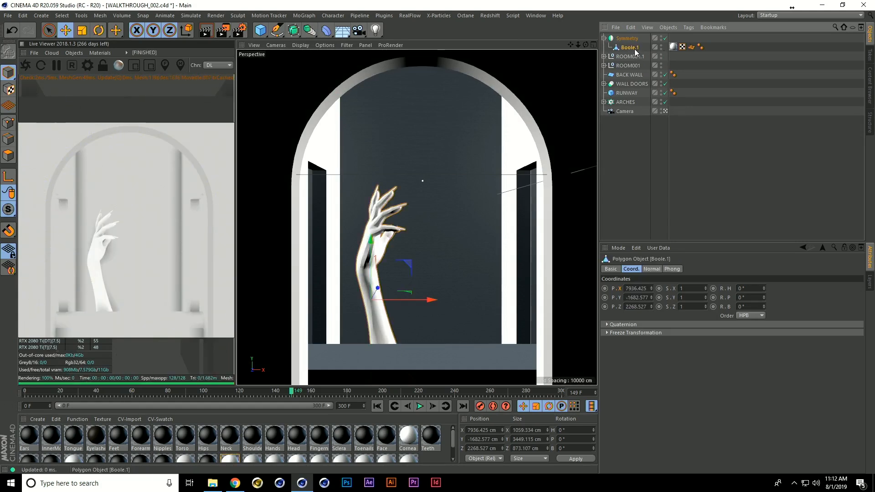
{"action": "left_click", "coordinate": [626, 38]}
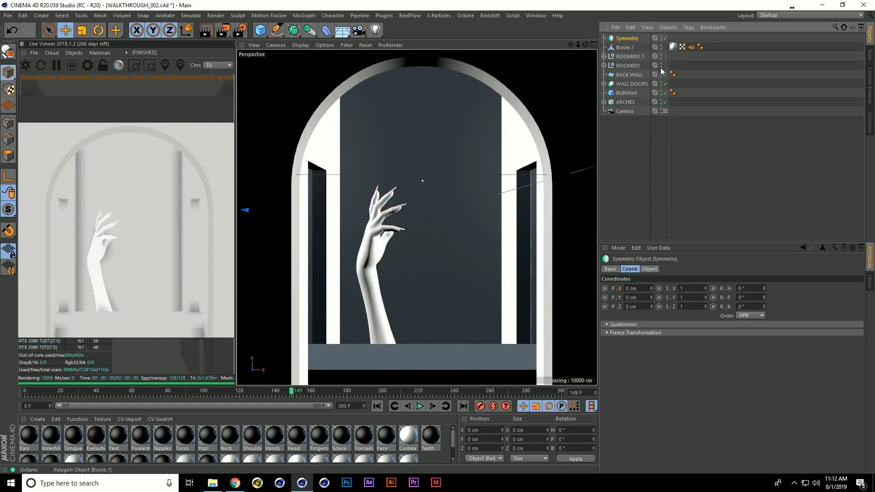
{"action": "left_click", "coordinate": [665, 111]}
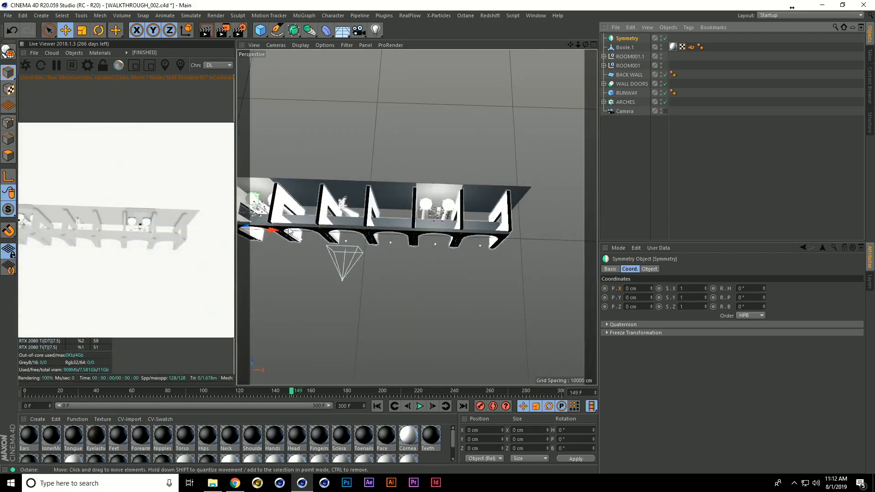
{"action": "left_click_drag", "start_coordinate": [399, 230], "coordinate": [415, 231]}
{"action": "left_click_drag", "start_coordinate": [354, 181], "coordinate": [356, 159]}
{"action": "left_click", "coordinate": [665, 111]}
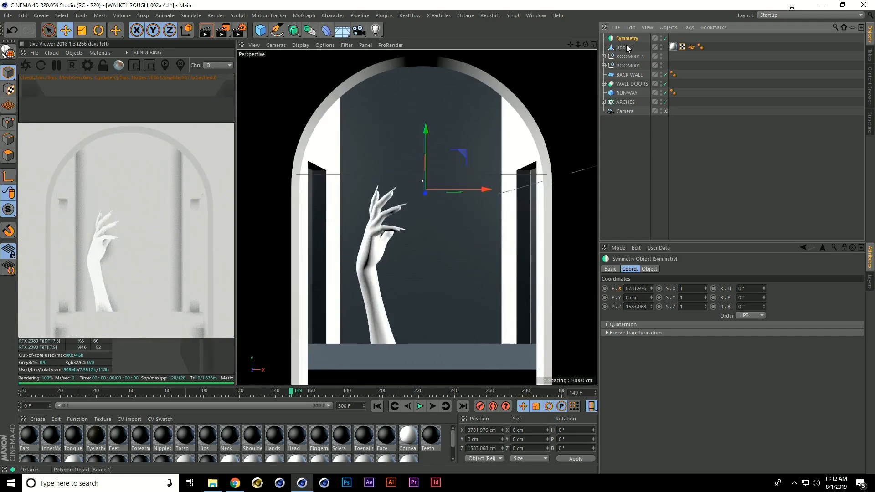
Nest the hand under the Symmetry object and adjust it to about X -803, Y -1525 cm, slightly higher and closer to its mirror.
{"action": "left_click_drag", "start_coordinate": [624, 38], "coordinate": [624, 39]}
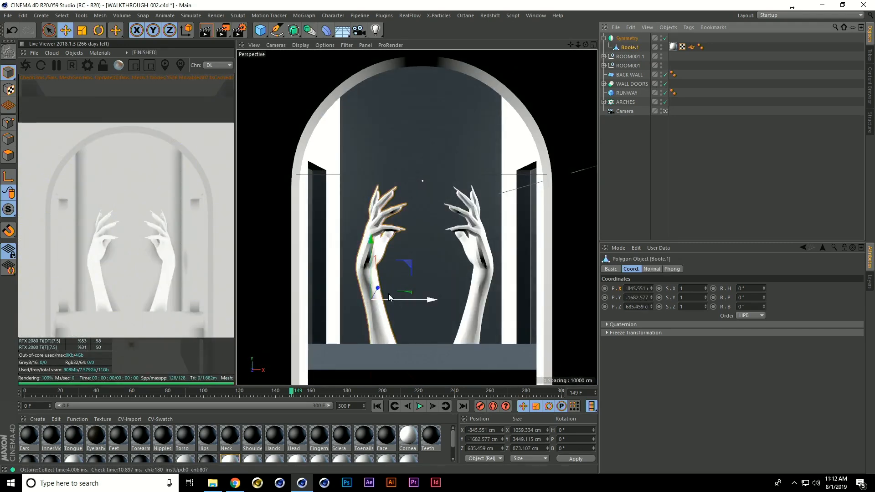
{"action": "left_click_drag", "start_coordinate": [368, 262], "coordinate": [367, 253]}
{"action": "left_click_drag", "start_coordinate": [433, 288], "coordinate": [438, 290]}
Add a Sphere and move it into the third bay beside the hands, at about X 9192, Z 2158 cm.
{"action": "left_click", "coordinate": [261, 30]}
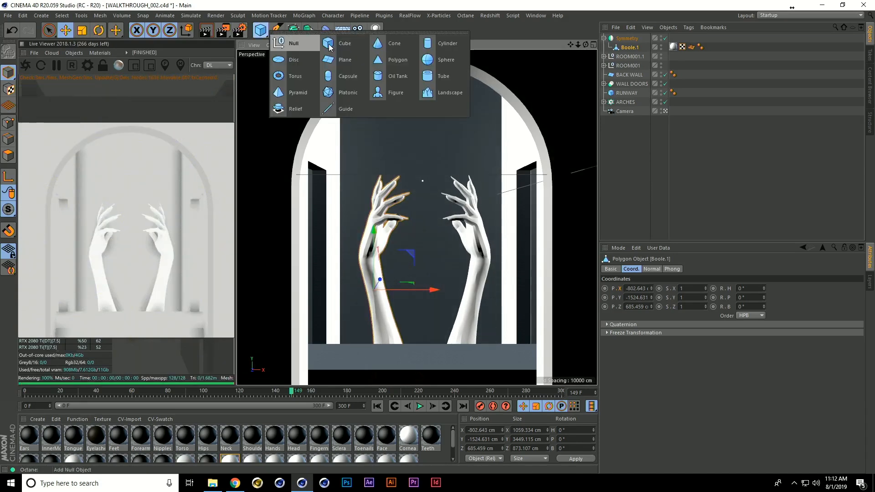
{"action": "left_click", "coordinate": [430, 58]}
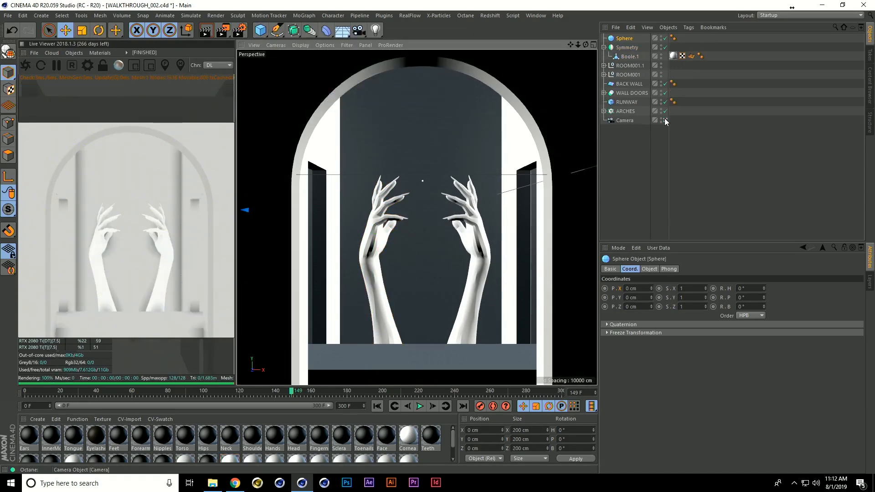
{"action": "left_click", "coordinate": [664, 121]}
{"action": "left_click_drag", "start_coordinate": [387, 225], "coordinate": [433, 229]}
{"action": "left_click_drag", "start_coordinate": [354, 207], "coordinate": [357, 180]}
{"action": "left_click", "coordinate": [664, 120]}
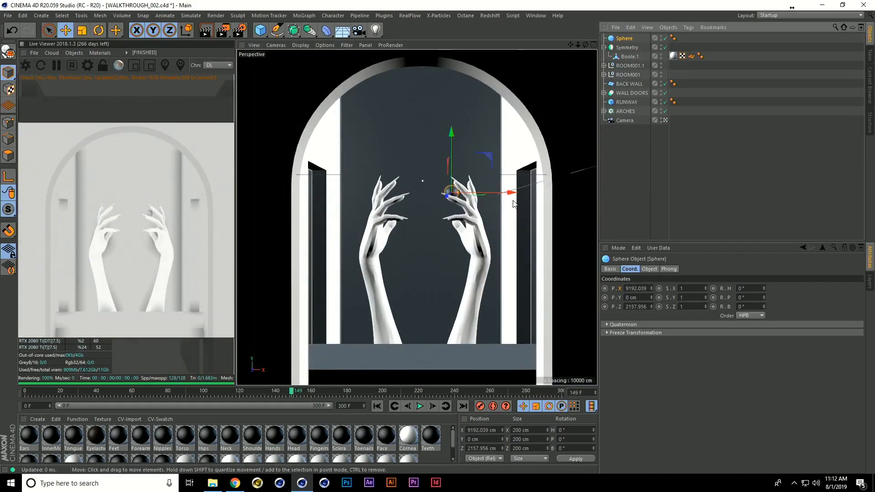
Enlarge the sphere to about 626 cm across and centre it between the two hands, at about X 8784, Y -443 cm.
{"action": "left_click_drag", "start_coordinate": [512, 195], "coordinate": [487, 193]}
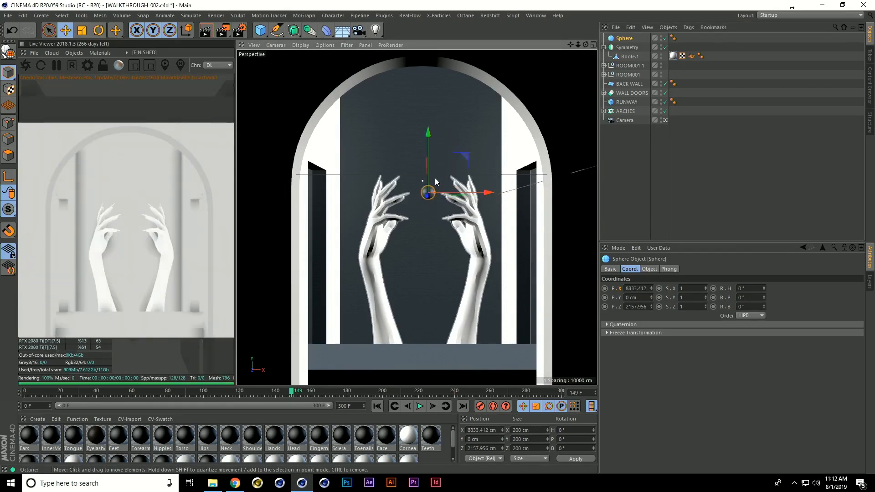
{"action": "left_click_drag", "start_coordinate": [435, 192], "coordinate": [448, 192]}
{"action": "left_click_drag", "start_coordinate": [428, 162], "coordinate": [427, 177]}
{"action": "left_click_drag", "start_coordinate": [449, 206], "coordinate": [444, 208]}
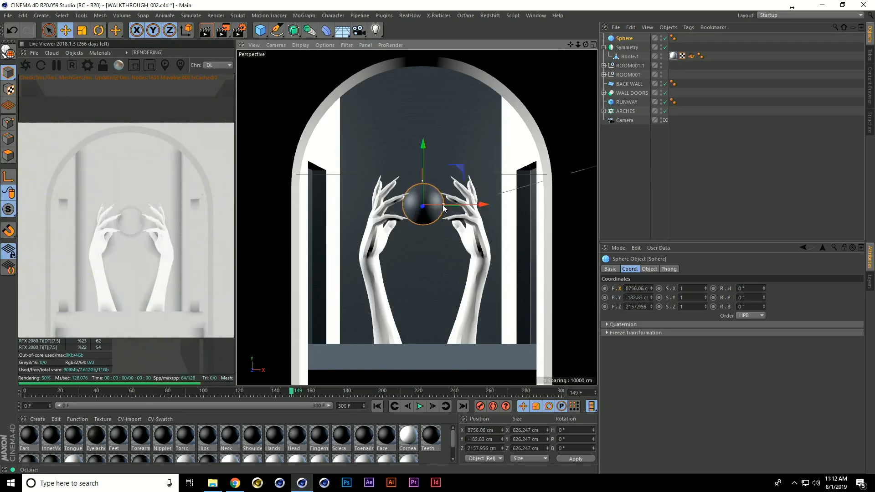
{"action": "left_click_drag", "start_coordinate": [427, 176], "coordinate": [427, 192]}
{"action": "left_click_drag", "start_coordinate": [483, 225], "coordinate": [486, 226]}
Advance the timeline to frame 229, then open reference video 002 and examine how its glitched glass bay distorts the figure before returning to the scene.
{"action": "mouse_move", "coordinate": [292, 392]}
{"action": "left_mouse_down"}
{"action": "mouse_move", "coordinate": [449, 390]}
{"action": "mouse_move", "coordinate": [439, 391]}
{"action": "left_mouse_up"}
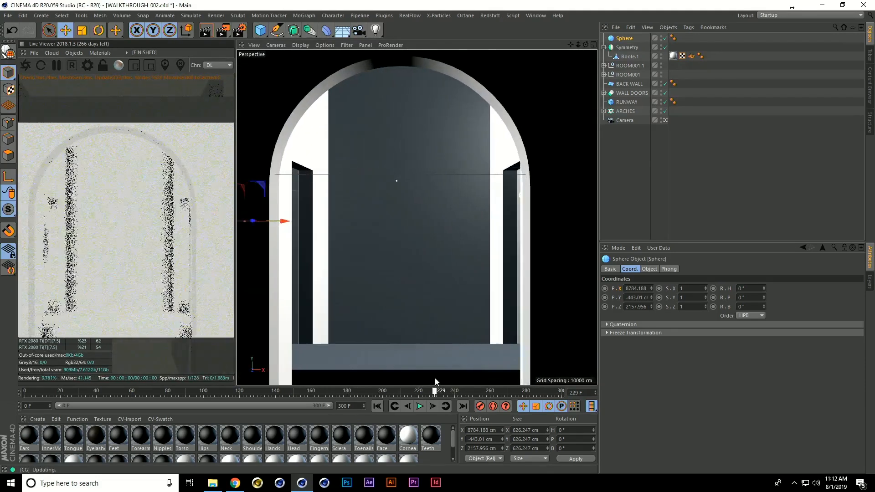
{"action": "left_click", "coordinate": [212, 483]}
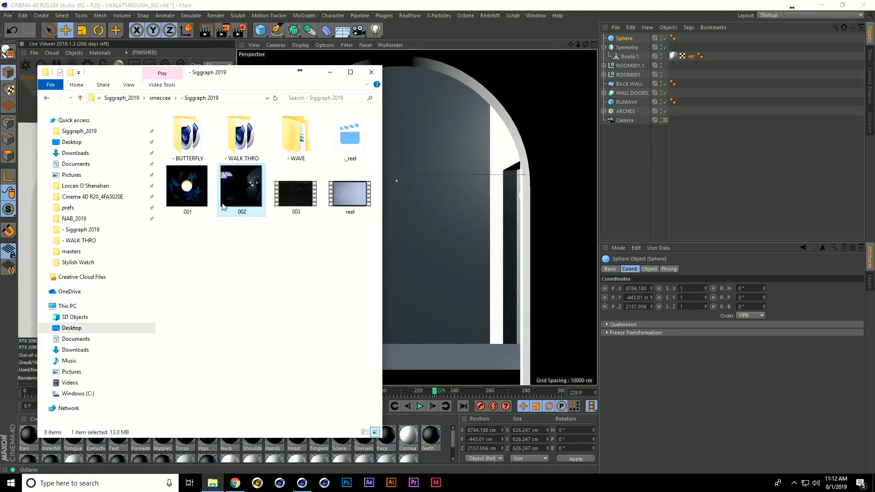
{"action": "double_click", "coordinate": [260, 201]}
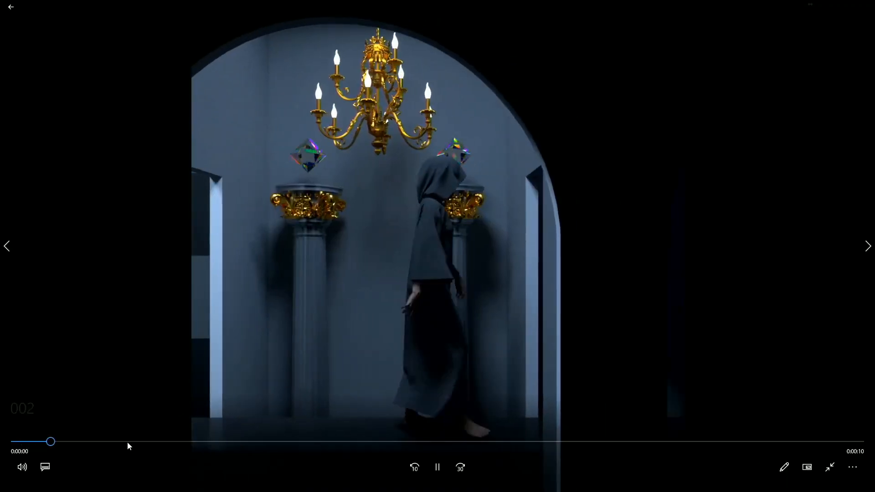
{"action": "left_click_drag", "start_coordinate": [127, 443], "coordinate": [635, 438]}
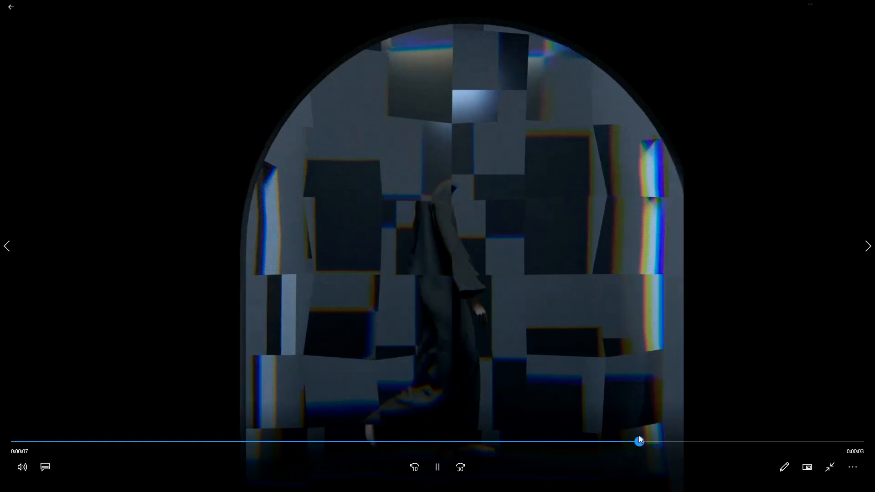
{"action": "left_click_drag", "start_coordinate": [641, 436], "coordinate": [581, 438]}
{"action": "left_click_drag", "start_coordinate": [560, 407], "coordinate": [756, 424]}
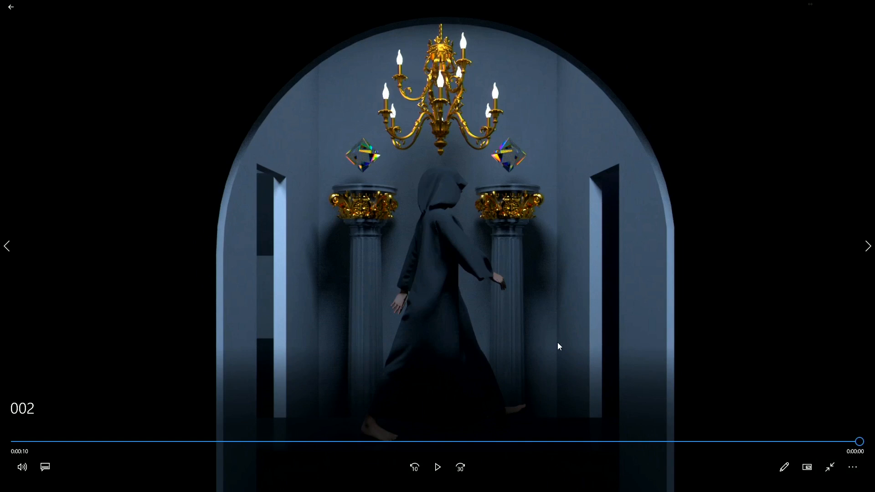
{"action": "left_click", "coordinate": [829, 468]}
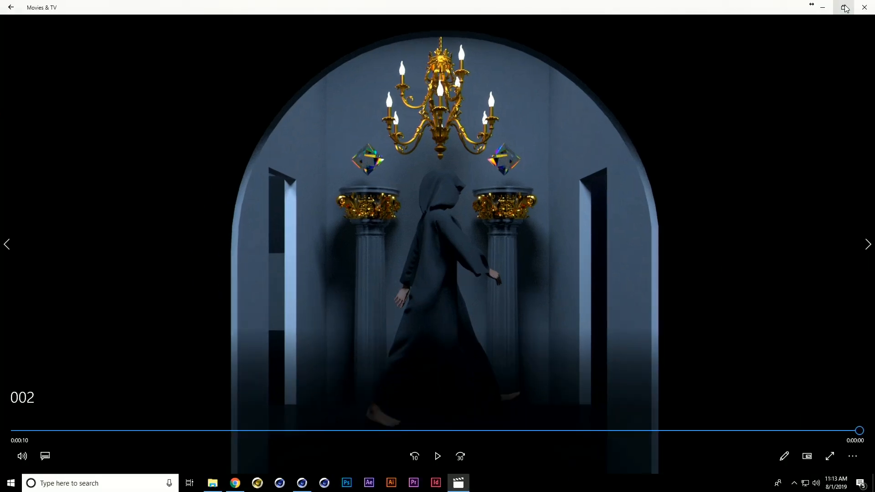
{"action": "left_click", "coordinate": [823, 8]}
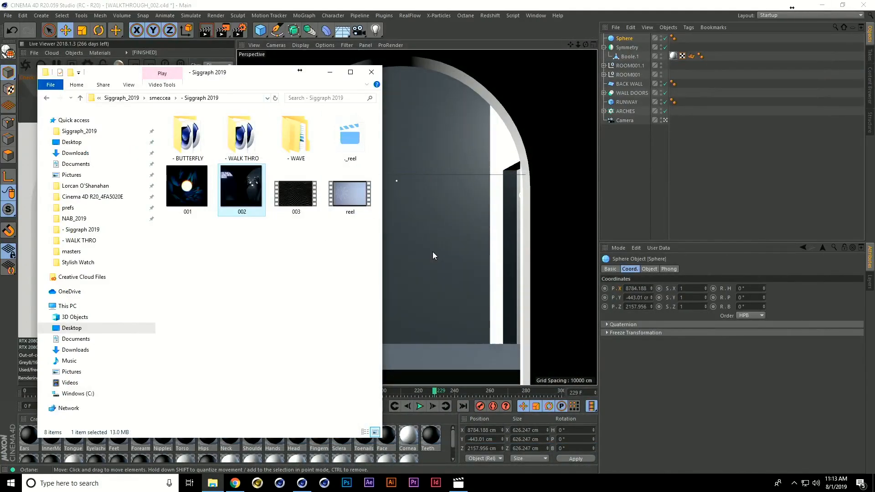
{"action": "left_click", "coordinate": [390, 281]}
Add a Plane, leave the camera view, and move the plane to about X 11825 cm with a 90° pitch.
{"action": "left_click_drag", "start_coordinate": [261, 31], "coordinate": [360, 75]}
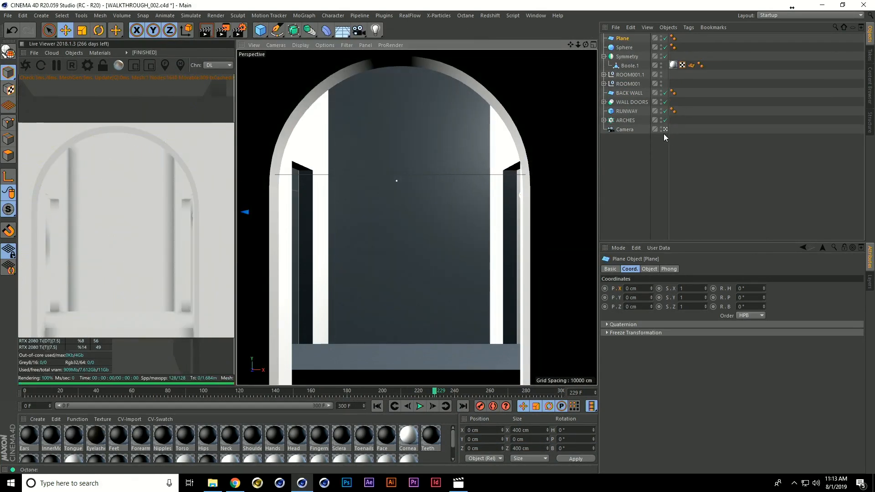
{"action": "left_click", "coordinate": [664, 130]}
{"action": "left_click_drag", "start_coordinate": [274, 234], "coordinate": [387, 306]}
{"action": "scroll", "coordinate": [387, 242], "scroll_direction": "up", "scroll_amount": 10}
{"action": "key", "text": "r"}
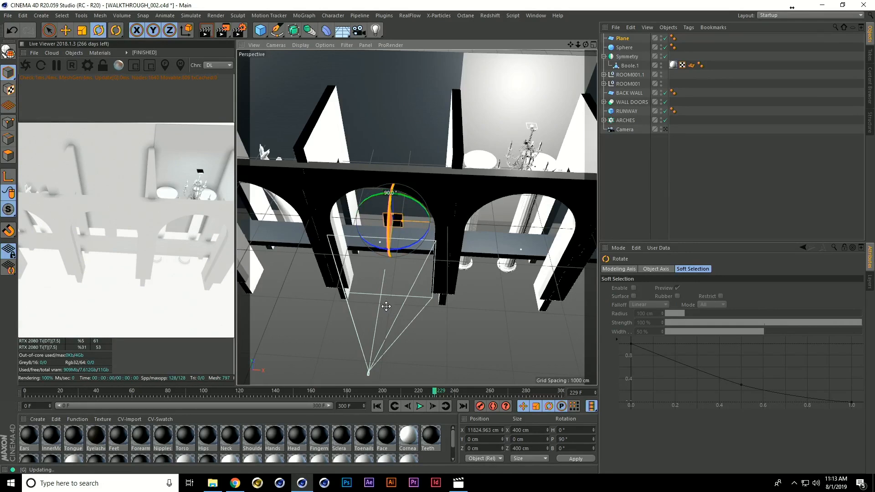
Resize the plane to about 2969 by 4008 cm and lower it to about Y -860 cm to cover the arch opening.
{"action": "left_click_drag", "start_coordinate": [403, 221], "coordinate": [462, 223]}
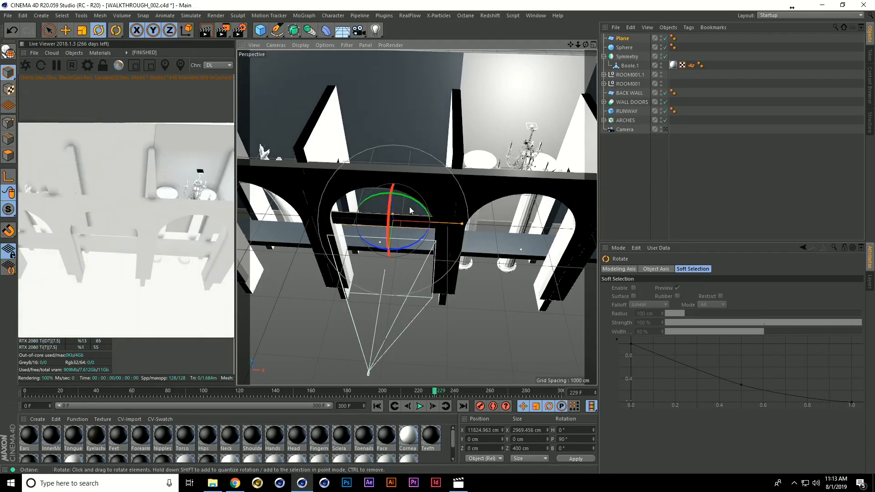
{"action": "left_click_drag", "start_coordinate": [392, 213], "coordinate": [388, 156]}
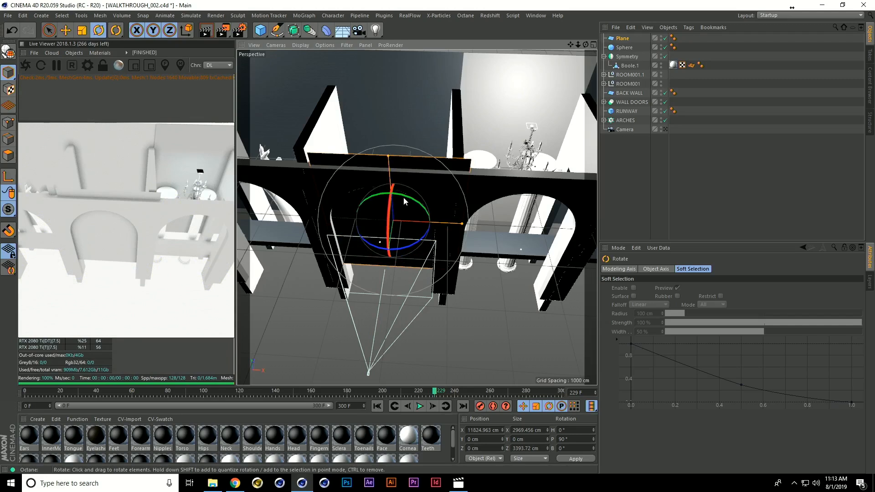
{"action": "left_click_drag", "start_coordinate": [409, 214], "coordinate": [330, 205], "text": "alt"}
{"action": "key", "text": "e"}
{"action": "left_click_drag", "start_coordinate": [400, 191], "coordinate": [397, 218]}
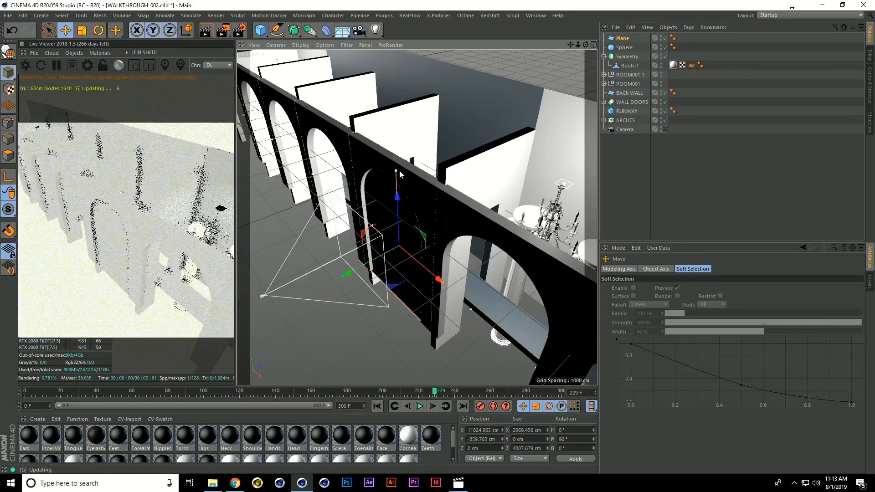
Set the plane's width segments and height segments to 10 each.
{"action": "left_click", "coordinate": [622, 38]}
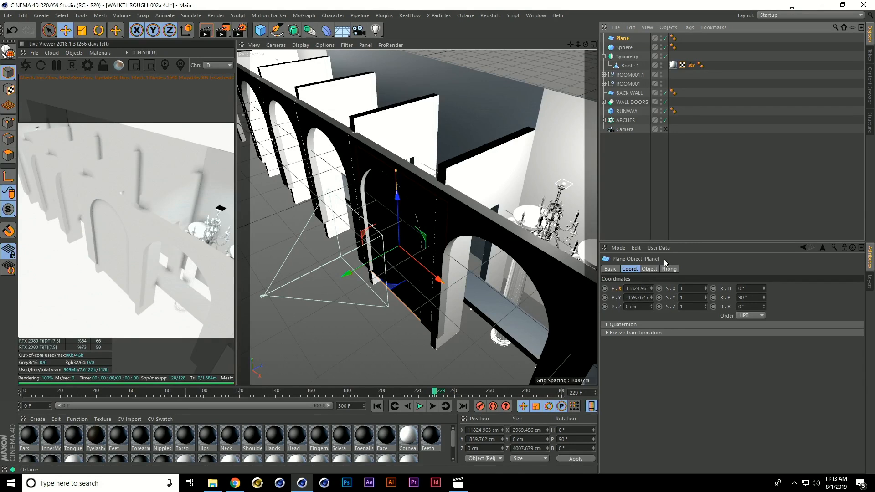
{"action": "left_click", "coordinate": [649, 269]}
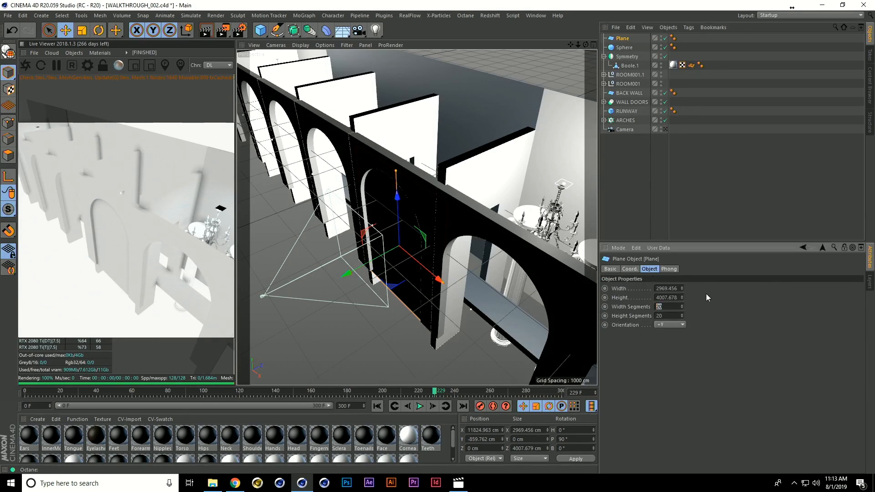
{"action": "type", "text": "10"}
{"action": "key", "text": "Tab"}
{"action": "type", "text": "10"}
Add a Displacer deformer and nest it under the plane.
{"action": "left_click", "coordinate": [326, 30]}
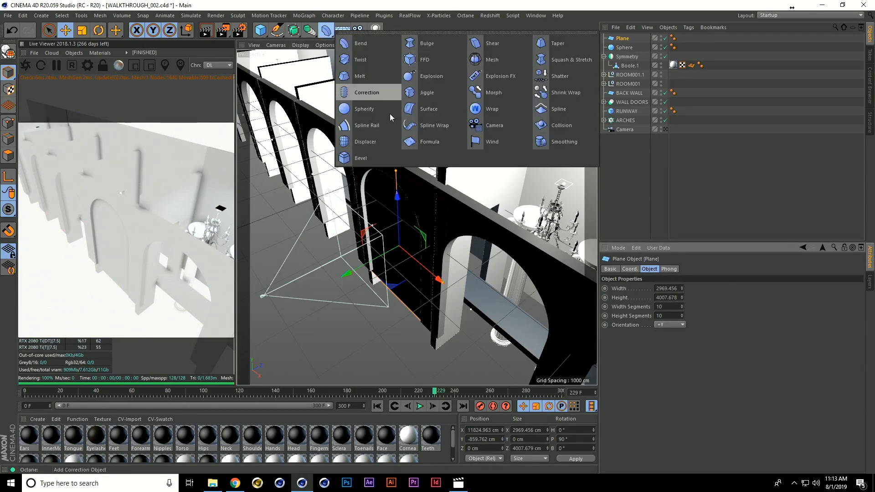
{"action": "left_click", "coordinate": [365, 141]}
{"action": "left_click_drag", "start_coordinate": [623, 39], "coordinate": [619, 49]}
{"action": "left_click_drag", "start_coordinate": [384, 240], "coordinate": [412, 212], "text": "alt"}
{"action": "scroll", "coordinate": [411, 211], "scroll_direction": "up", "scroll_amount": 5}
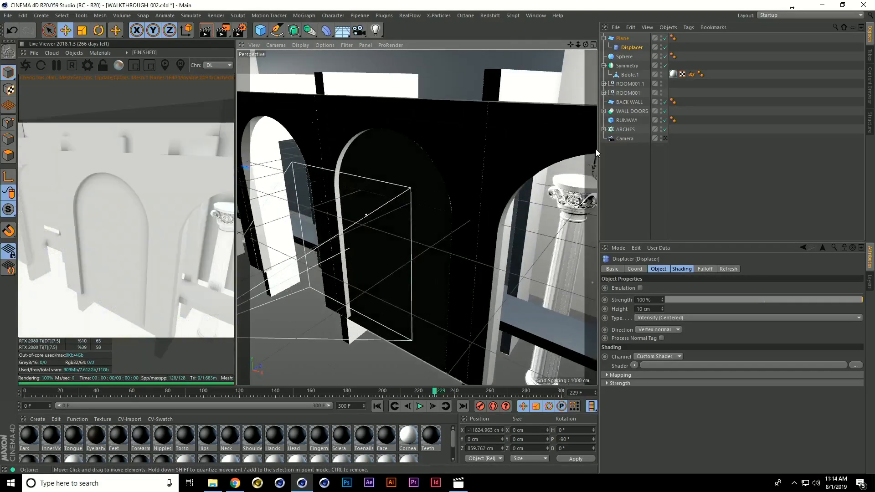
Assign a Noise shader to the Displacer and set its height to 198 cm.
{"action": "left_click", "coordinate": [682, 268]}
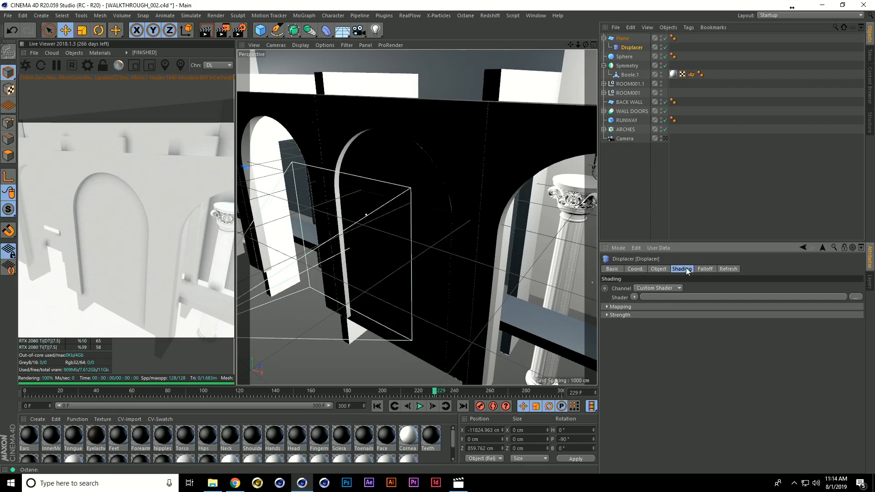
{"action": "left_click", "coordinate": [634, 296]}
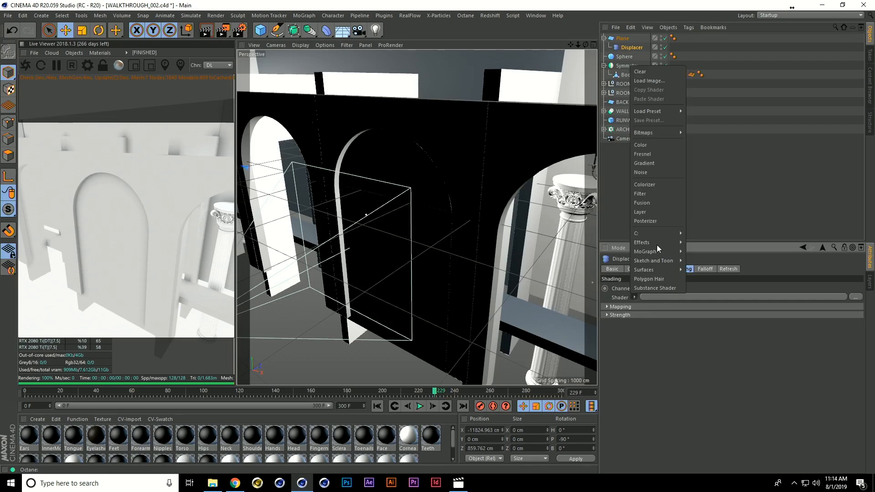
{"action": "left_click", "coordinate": [661, 165]}
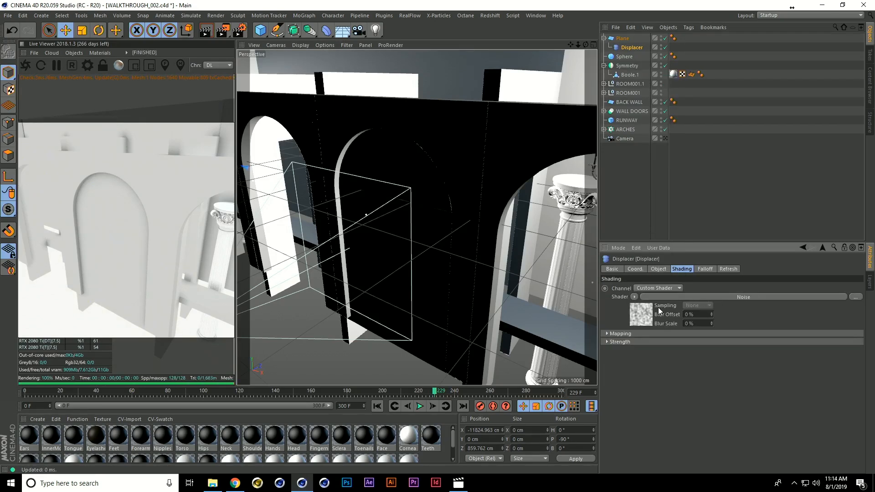
{"action": "left_click", "coordinate": [658, 269]}
{"action": "left_click_drag", "start_coordinate": [663, 307], "coordinate": [672, 218]}
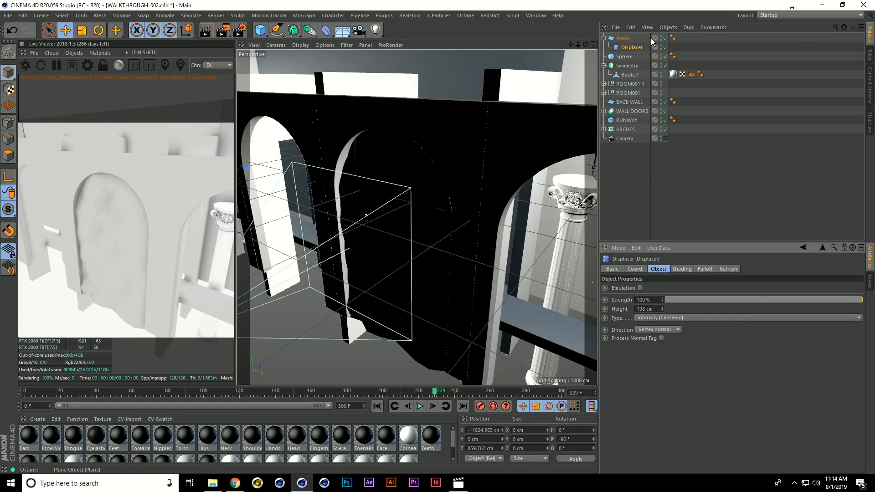
Delete the plane's Phong tag to give its surface hard facets.
{"action": "left_click", "coordinate": [638, 39]}
{"action": "left_click", "coordinate": [674, 38]}
{"action": "key", "text": "Delete"}
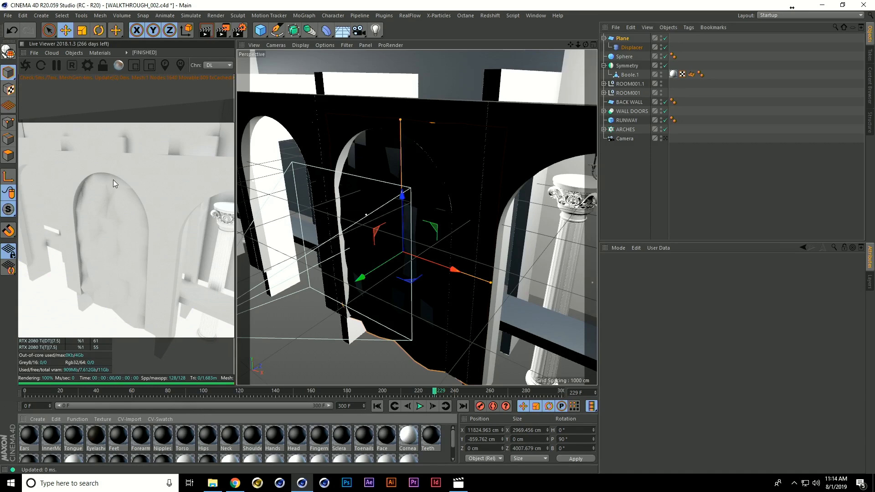
Create an Octane Specular material and apply it to the displaced plane.
{"action": "left_click", "coordinate": [75, 54]}
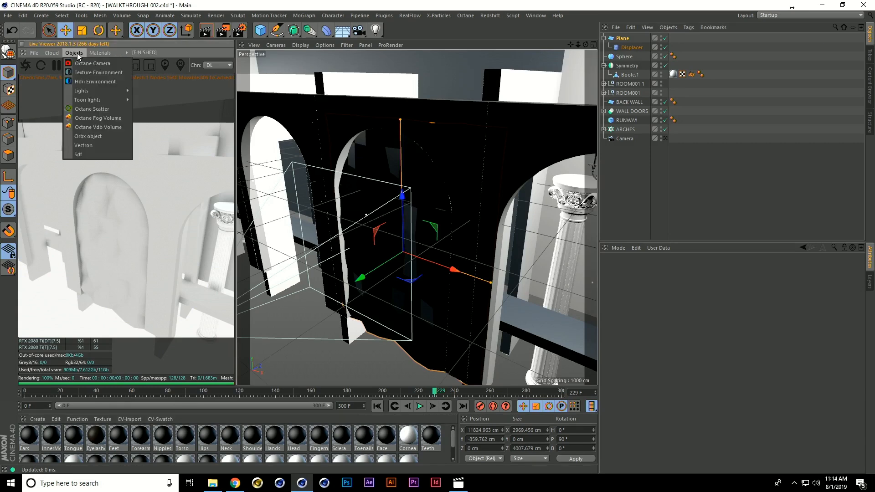
{"action": "mouse_move", "coordinate": [99, 53]}
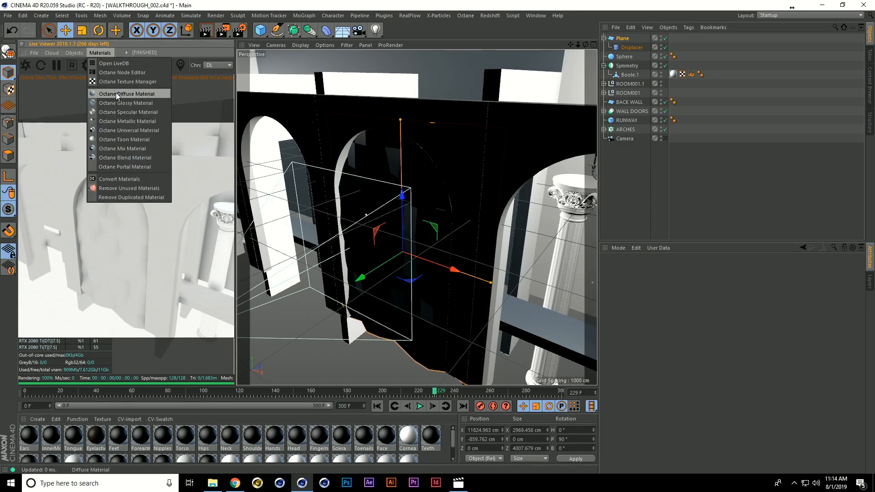
{"action": "left_click", "coordinate": [118, 113]}
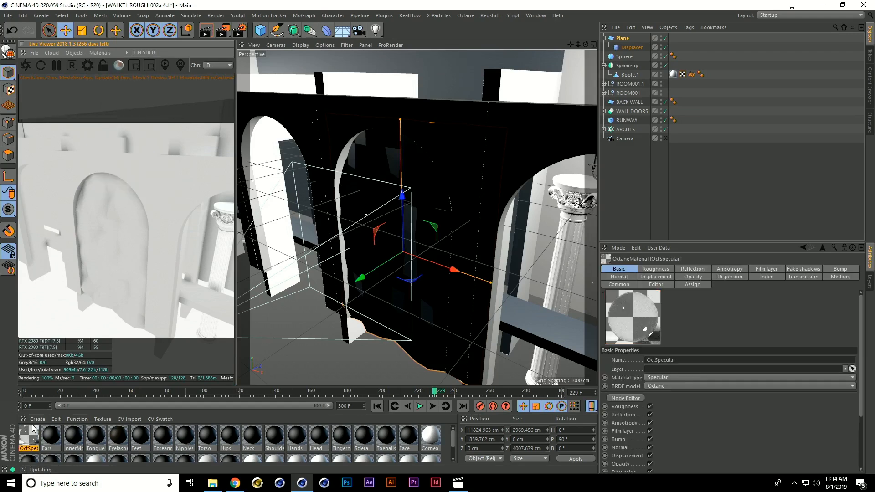
{"action": "left_click_drag", "start_coordinate": [26, 436], "coordinate": [124, 263]}
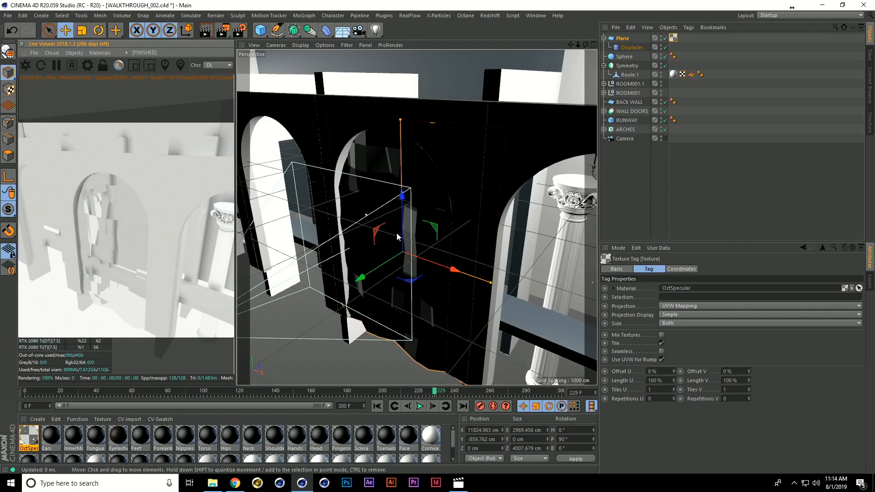
Increase the Displacer's height to 252 cm.
{"action": "scroll", "coordinate": [396, 234], "scroll_direction": "up", "scroll_amount": 5}
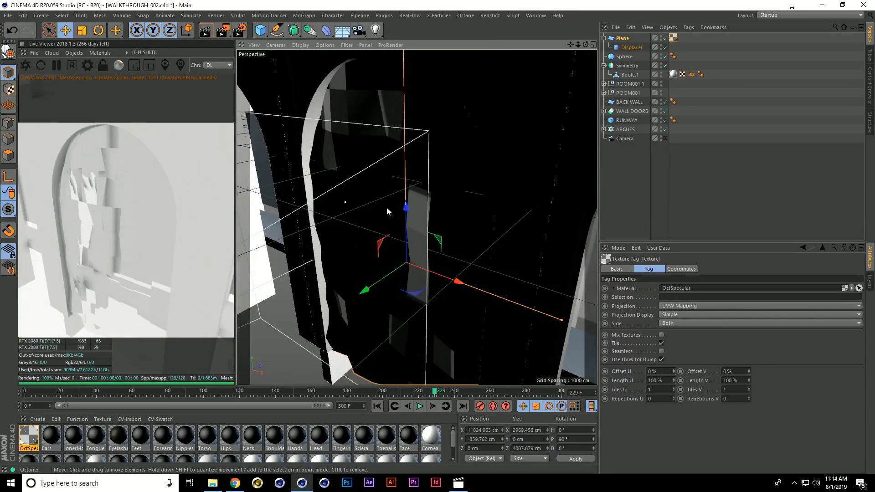
{"action": "left_click_drag", "start_coordinate": [380, 209], "coordinate": [422, 211], "text": "alt"}
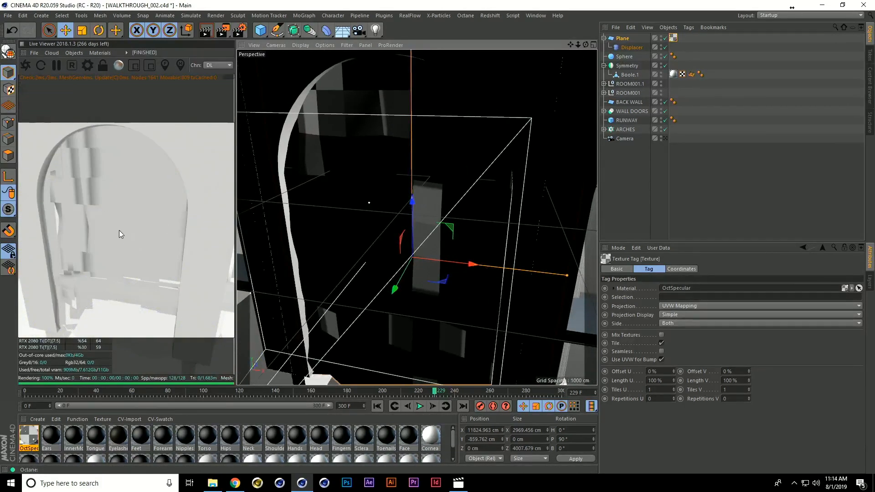
{"action": "left_click", "coordinate": [633, 48]}
{"action": "left_click_drag", "start_coordinate": [661, 309], "coordinate": [660, 282]}
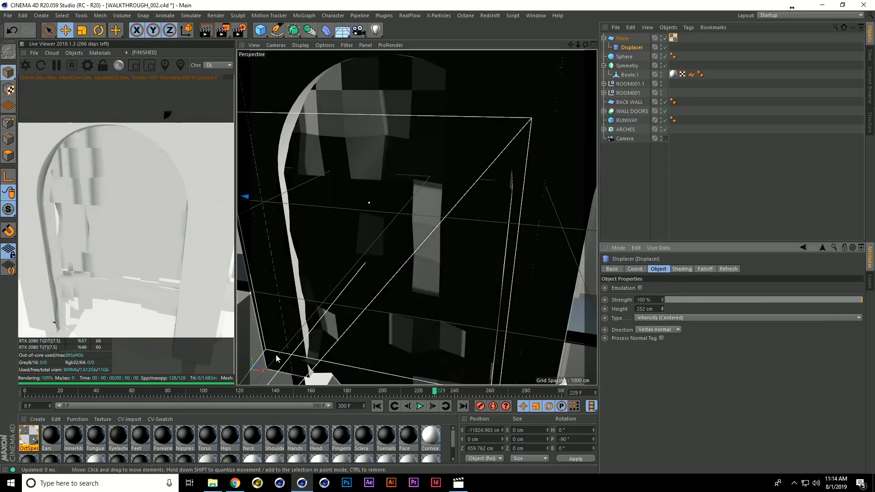
Set the specular material's index to about 1.73 and its dispersion coefficient to about 0.02.
{"action": "double_click", "coordinate": [29, 436]}
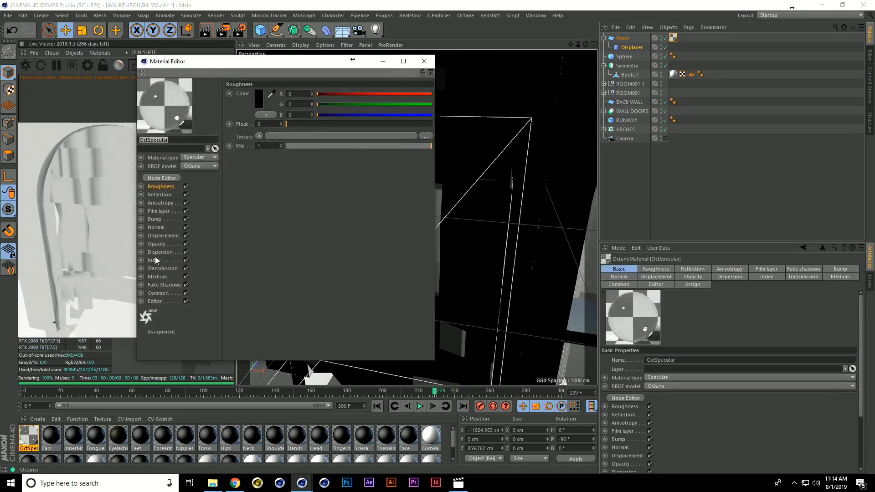
{"action": "left_click", "coordinate": [153, 261]}
{"action": "left_click_drag", "start_coordinate": [294, 91], "coordinate": [297, 92]}
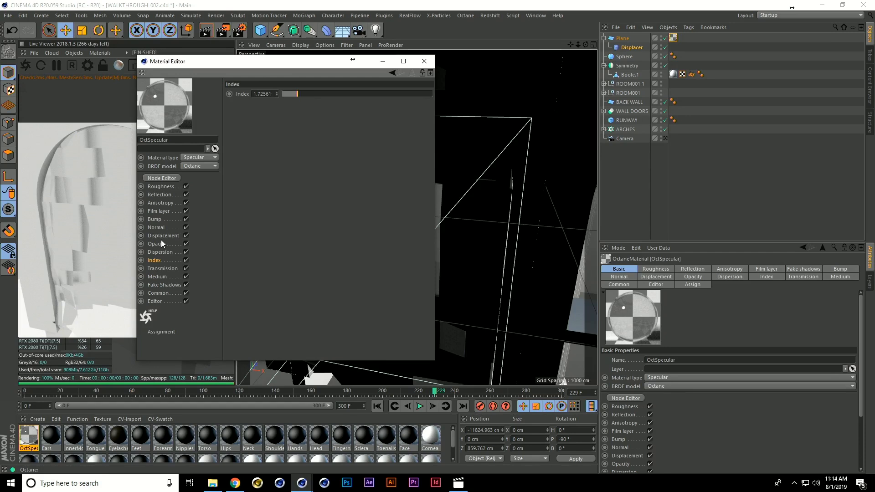
{"action": "left_click", "coordinate": [159, 251]}
{"action": "left_click", "coordinate": [333, 94]}
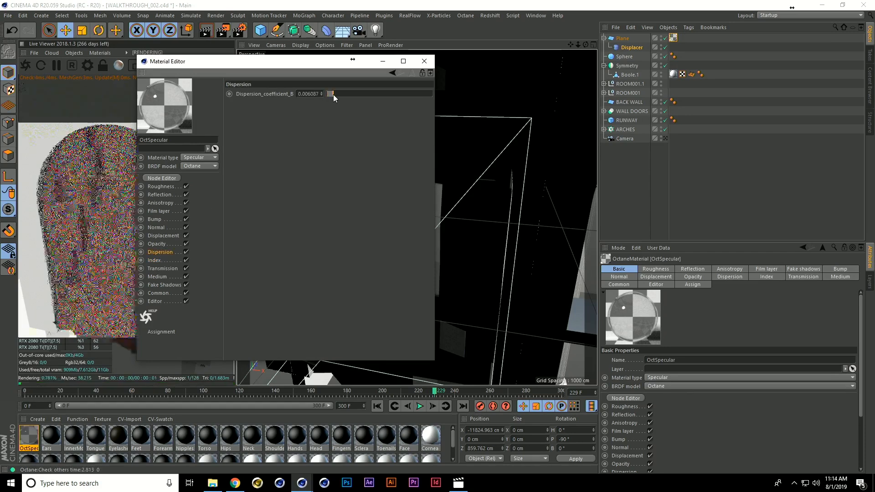
{"action": "left_click_drag", "start_coordinate": [340, 94], "coordinate": [347, 94]}
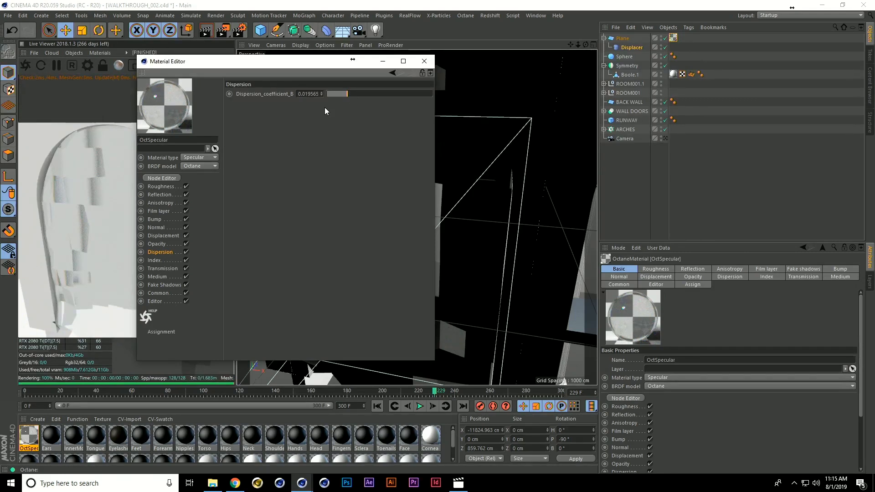
{"action": "left_click_drag", "start_coordinate": [360, 94], "coordinate": [348, 94]}
{"action": "left_click", "coordinate": [424, 61]}
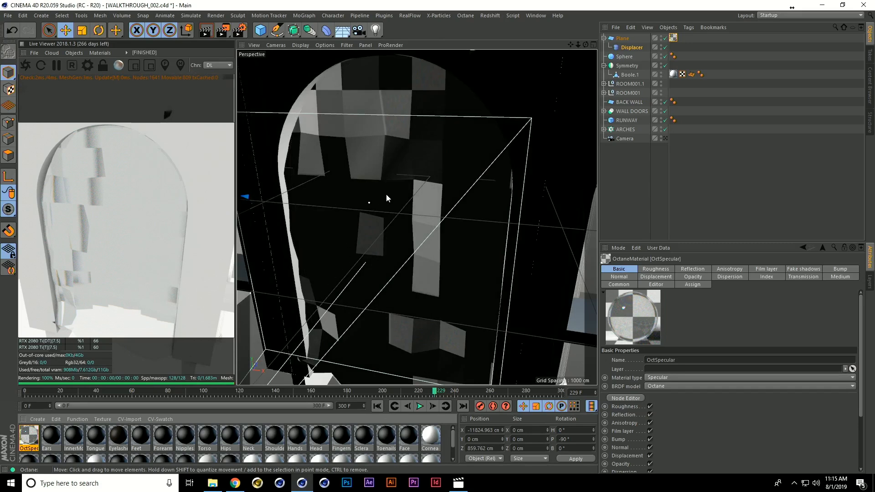
{"action": "scroll", "coordinate": [386, 200], "scroll_direction": "down", "scroll_amount": 5}
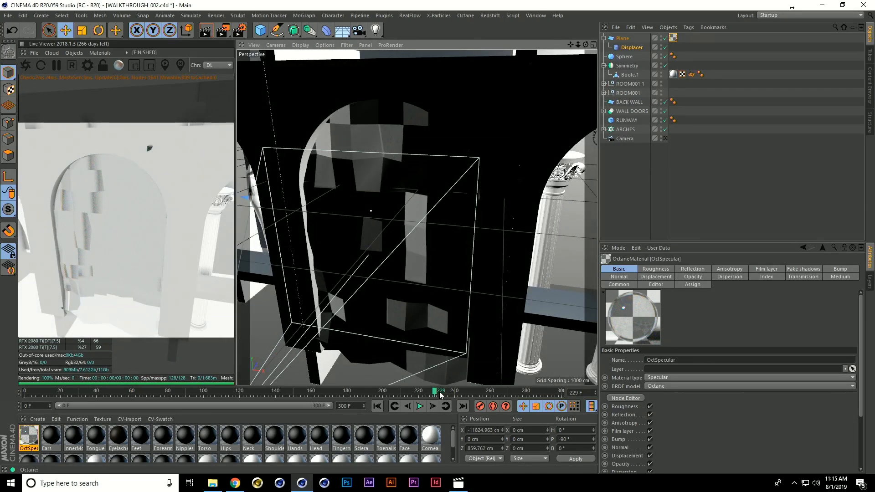
{"action": "scroll", "coordinate": [555, 277], "scroll_direction": "down", "scroll_amount": 5}
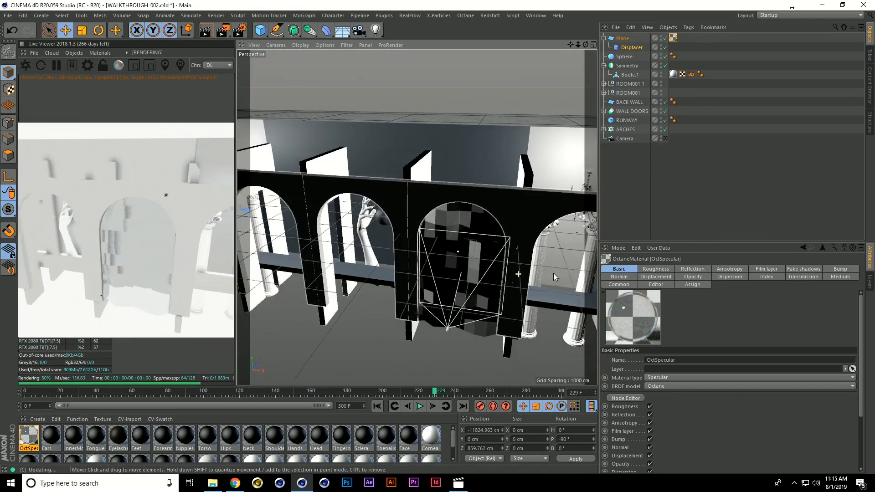
Open the WALKTHROUGH_004 project from the WALK THRO folder.
{"action": "key", "text": "ctrl+shift+o"}
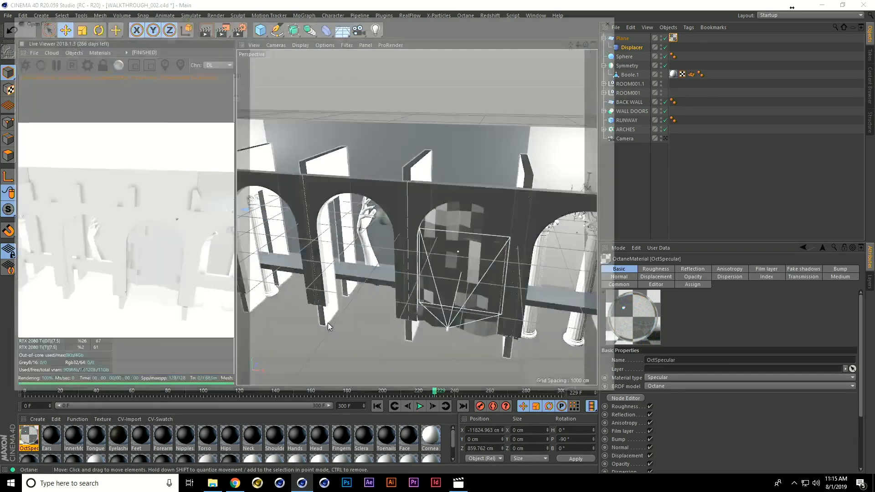
{"action": "left_click", "coordinate": [224, 32]}
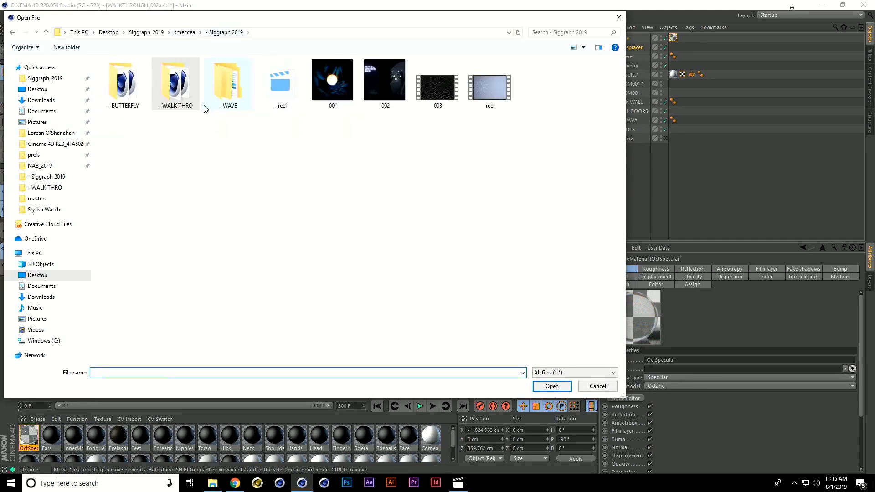
{"action": "double_click", "coordinate": [173, 100]}
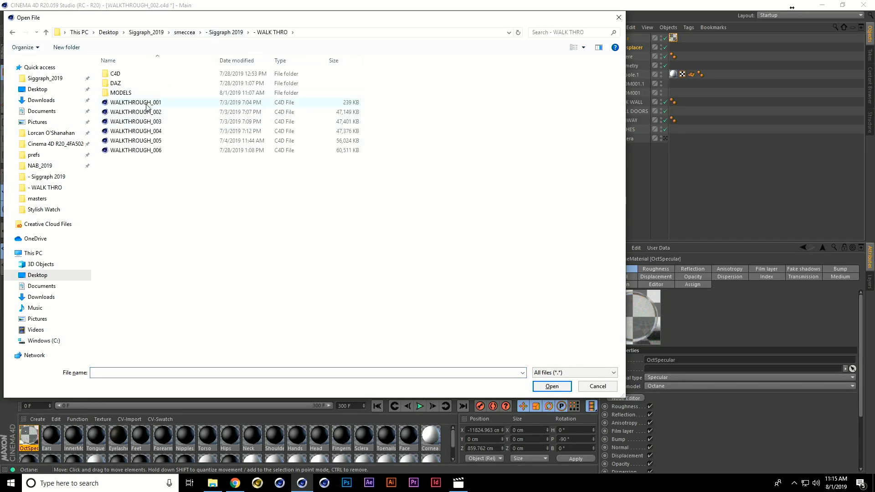
{"action": "left_click", "coordinate": [157, 132]}
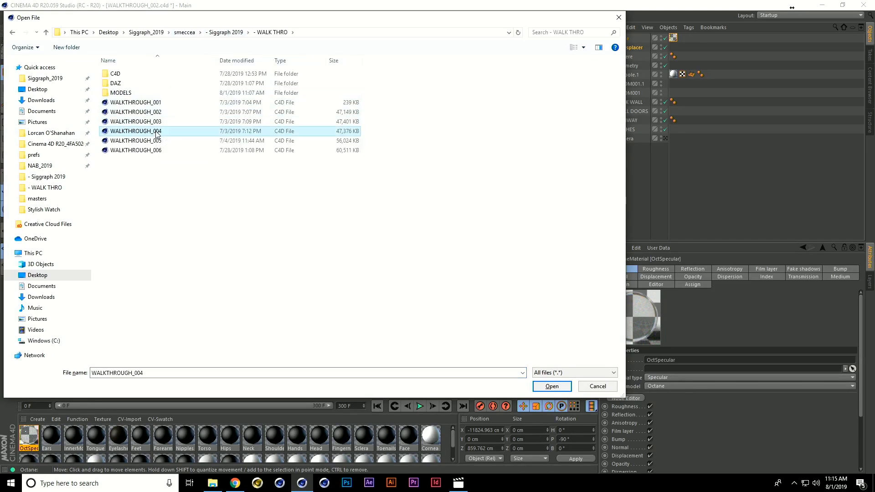
{"action": "double_click", "coordinate": [159, 132]}
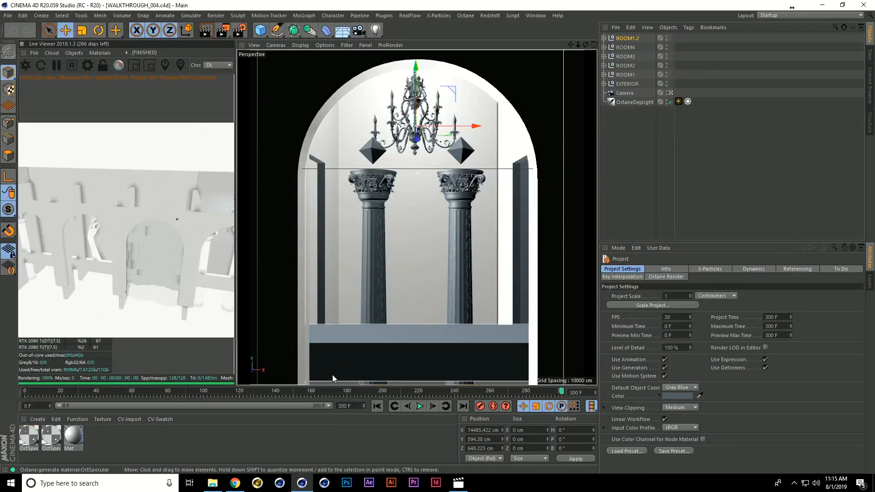
Play back the camera move past the rooms, restart the Octane live render, and return to frame 0.
{"action": "left_click", "coordinate": [420, 406]}
{"action": "left_click", "coordinate": [421, 406]}
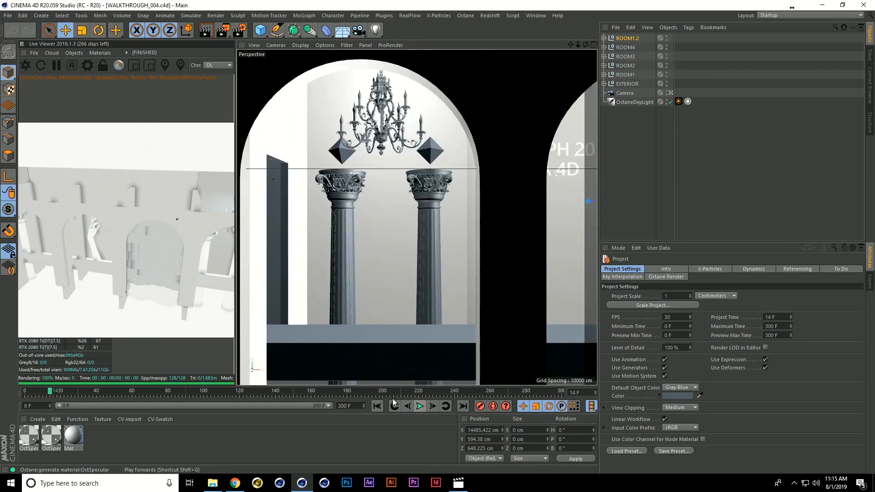
{"action": "left_click", "coordinate": [25, 67]}
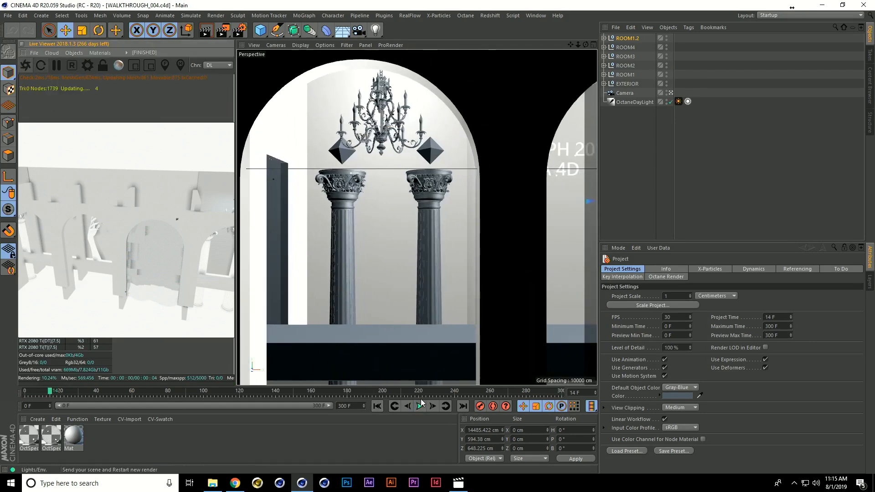
{"action": "left_click", "coordinate": [419, 407]}
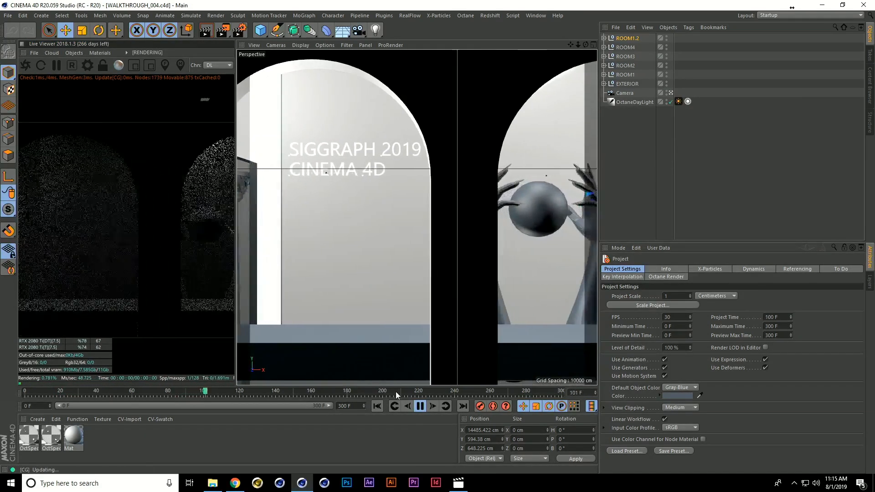
{"action": "left_click", "coordinate": [459, 392]}
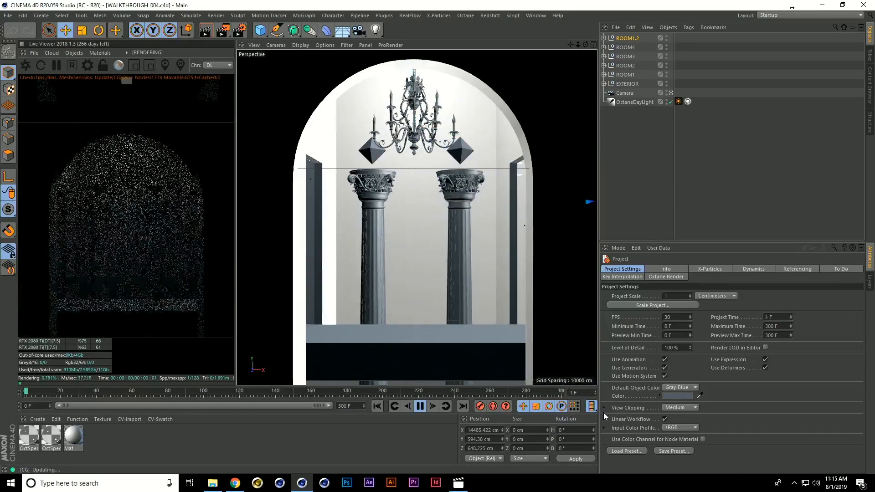
{"action": "left_click", "coordinate": [419, 406]}
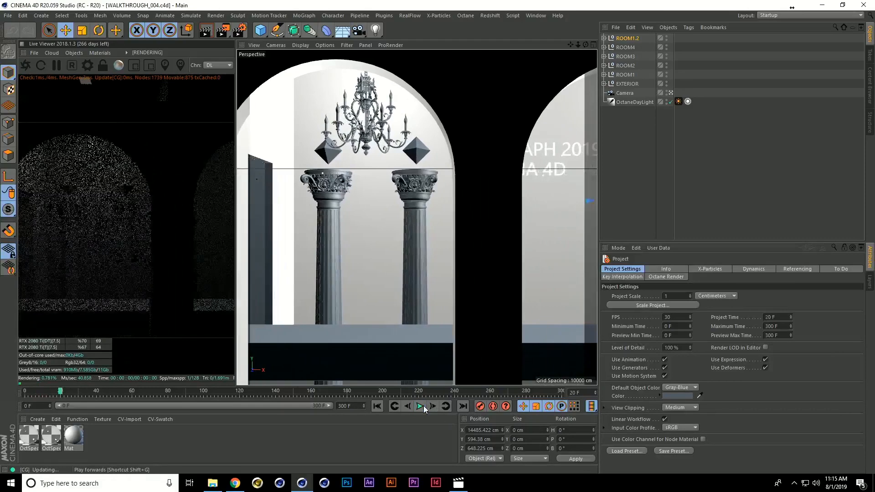
{"action": "left_click_drag", "start_coordinate": [57, 392], "coordinate": [7, 392]}
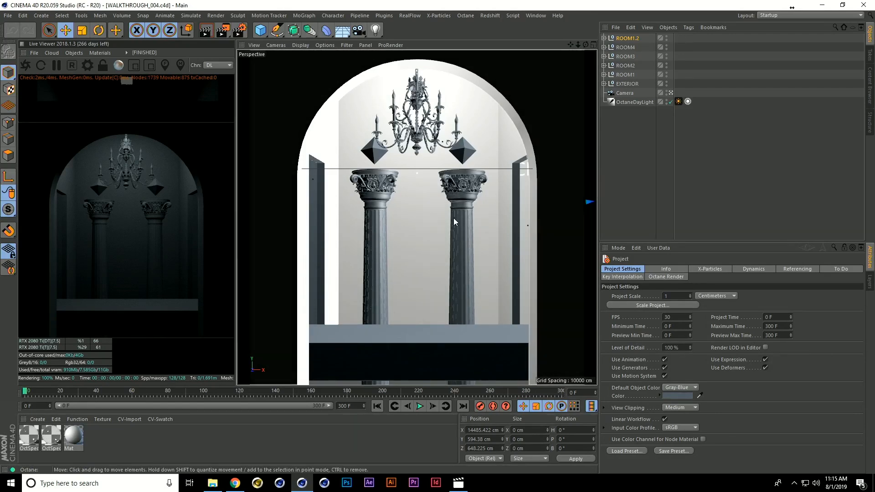
Compare the camera's framing of the pillar room at frame 0 and frame 300.
{"action": "left_click", "coordinate": [592, 44]}
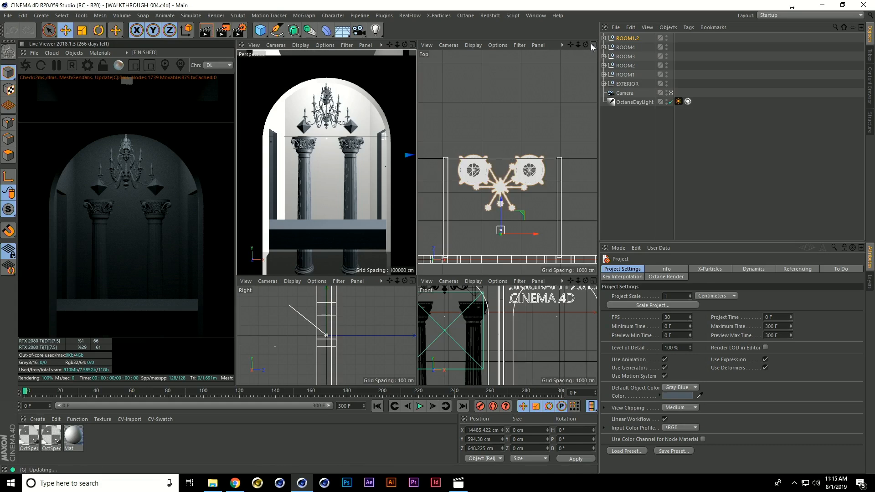
{"action": "left_click", "coordinate": [408, 45]}
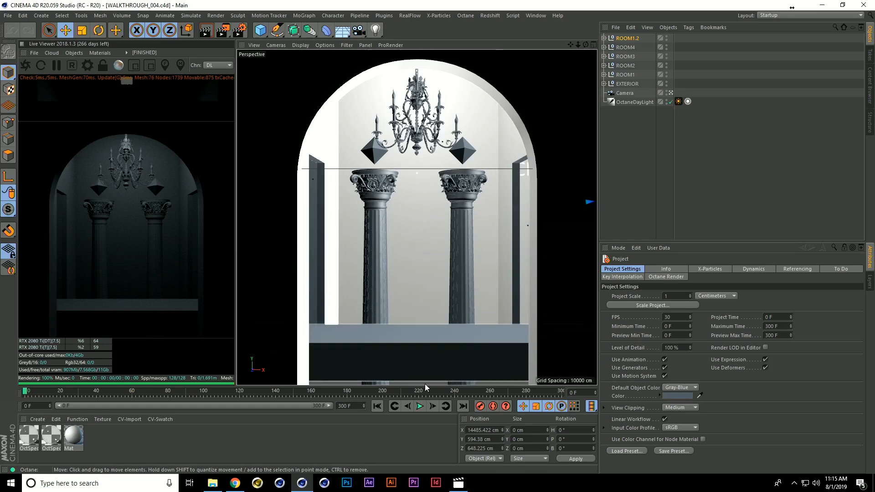
{"action": "left_click_drag", "start_coordinate": [428, 391], "coordinate": [695, 391]}
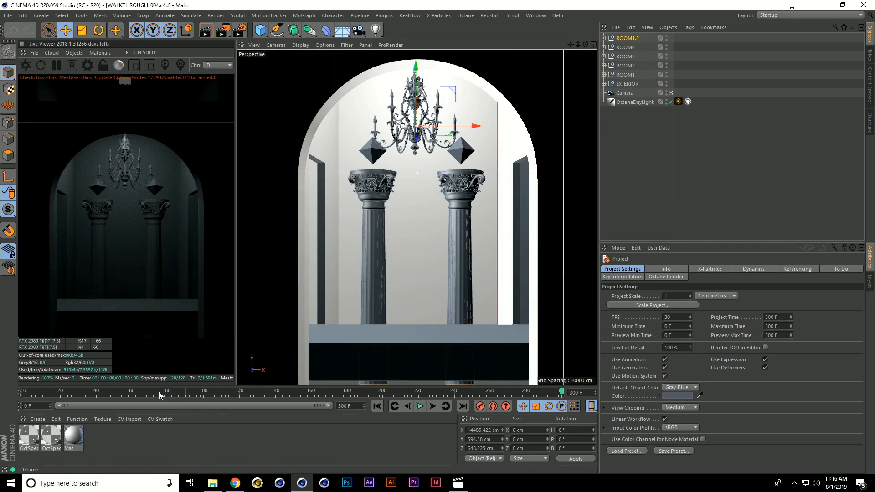
{"action": "left_click_drag", "start_coordinate": [159, 392], "coordinate": [24, 391]}
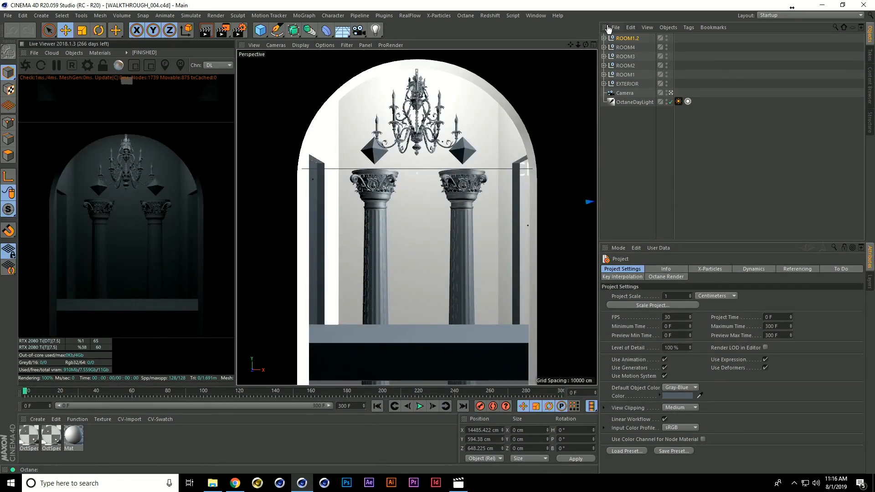
Duplicate ROOM4 along X to about 197 cm, placing the copy ahead of the first pillar room.
{"action": "left_click", "coordinate": [594, 45]}
{"action": "scroll", "coordinate": [496, 193], "scroll_direction": "down", "scroll_amount": 5}
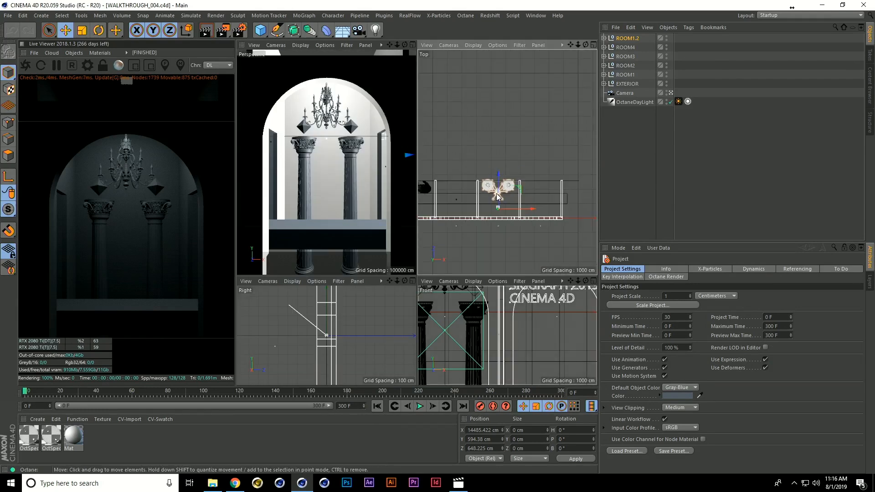
{"action": "scroll", "coordinate": [493, 194], "scroll_direction": "up", "scroll_amount": 5}
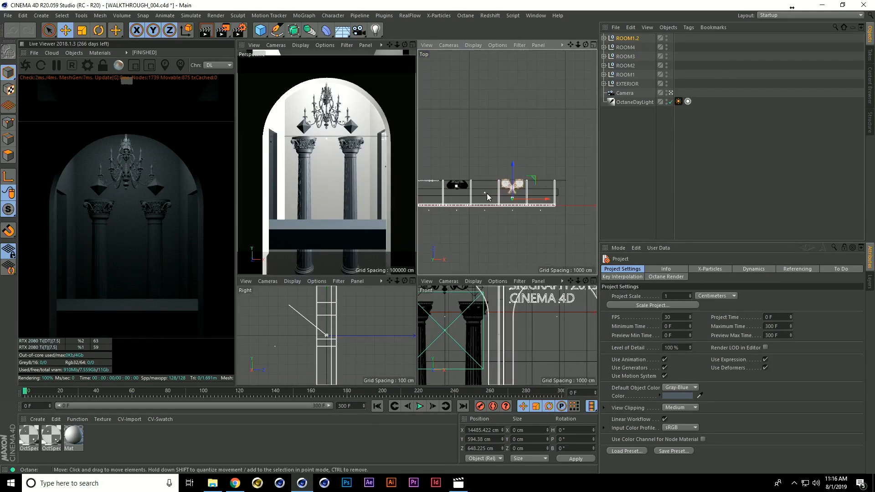
{"action": "middle_click_drag", "start_coordinate": [488, 190], "coordinate": [550, 195]}
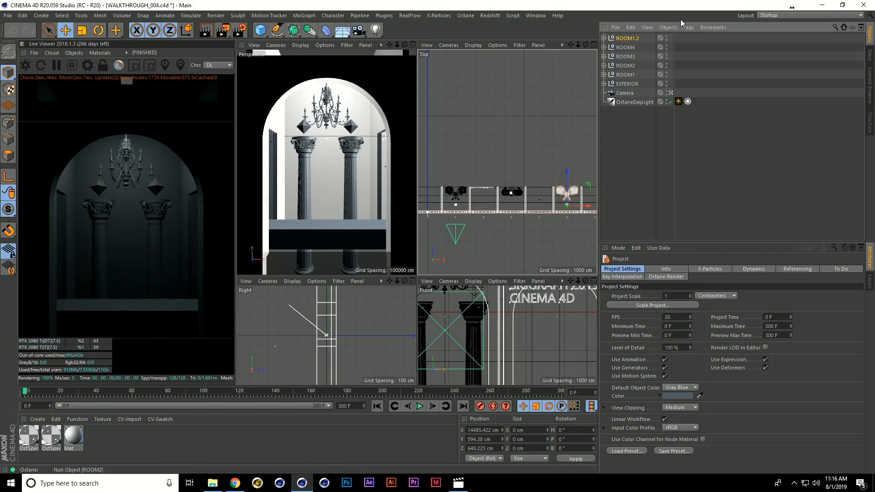
{"action": "left_click", "coordinate": [629, 49]}
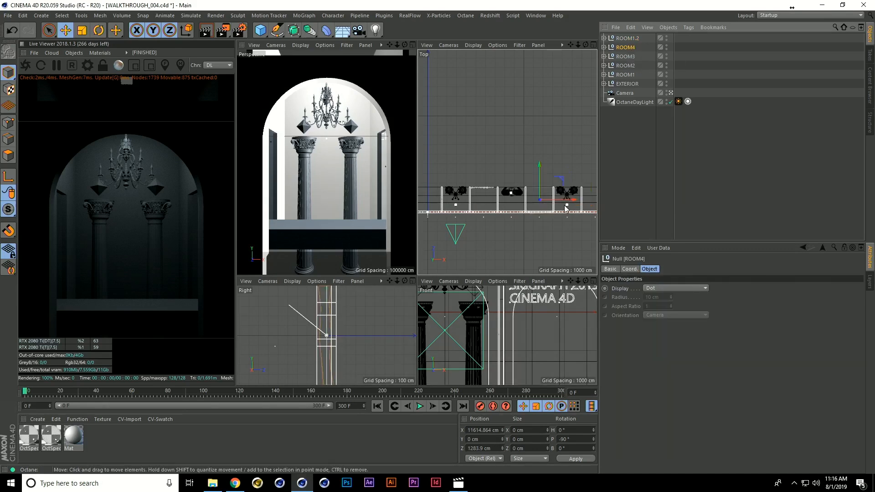
{"action": "left_click_drag", "start_coordinate": [558, 199], "coordinate": [464, 193], "text": "ctrl"}
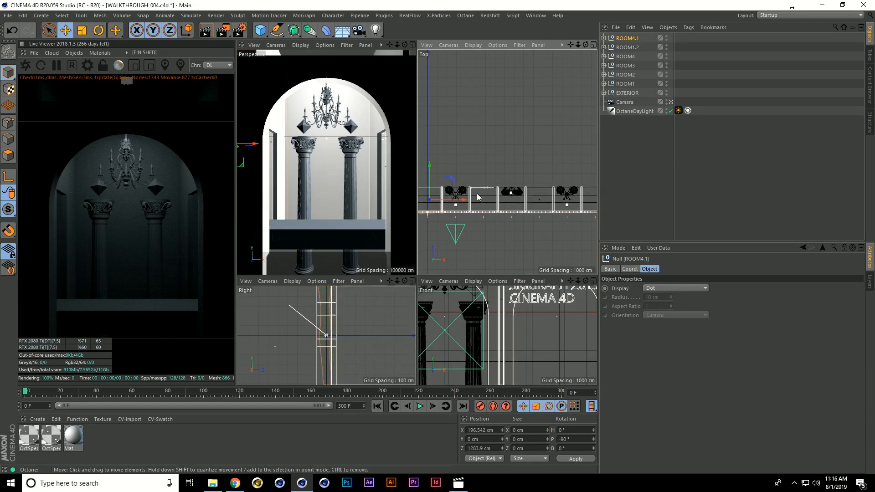
Duplicate ROOM2 along X to about 17046 cm, beyond the last pillar room, and check the perspective view at frame 300.
{"action": "left_click", "coordinate": [625, 75]}
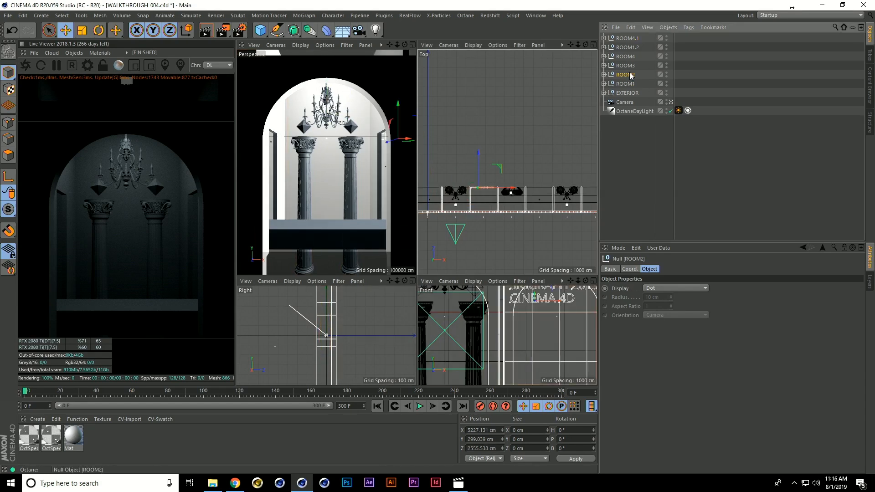
{"action": "left_click_drag", "start_coordinate": [497, 188], "coordinate": [628, 187], "text": "ctrl"}
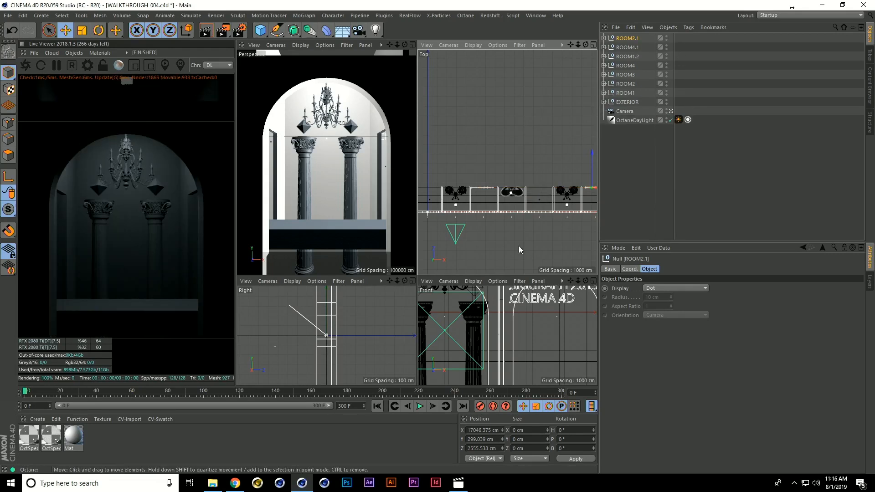
{"action": "left_click", "coordinate": [560, 392]}
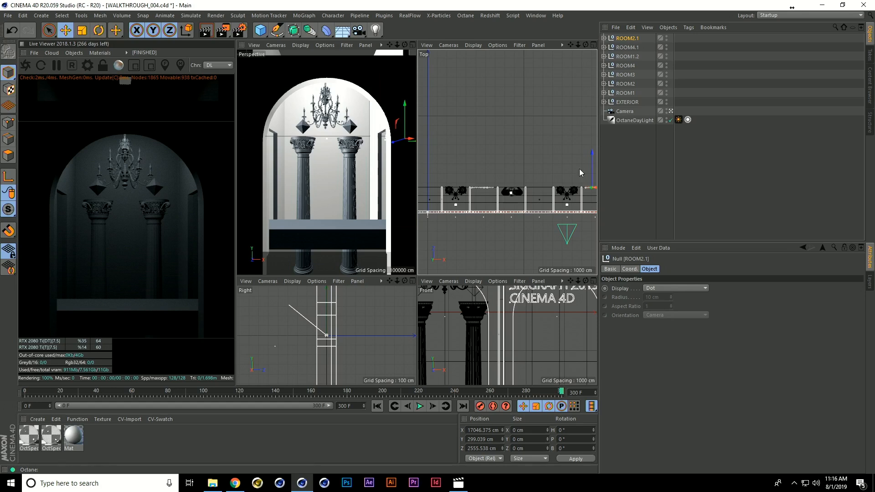
{"action": "left_click", "coordinate": [413, 44]}
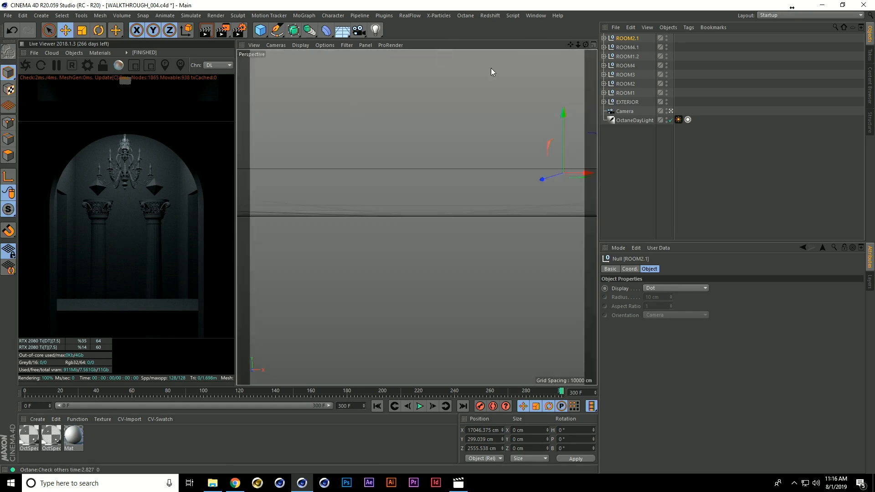
Open the WALKTHROUGH_005 project.
{"action": "key", "text": "ctrl+o"}
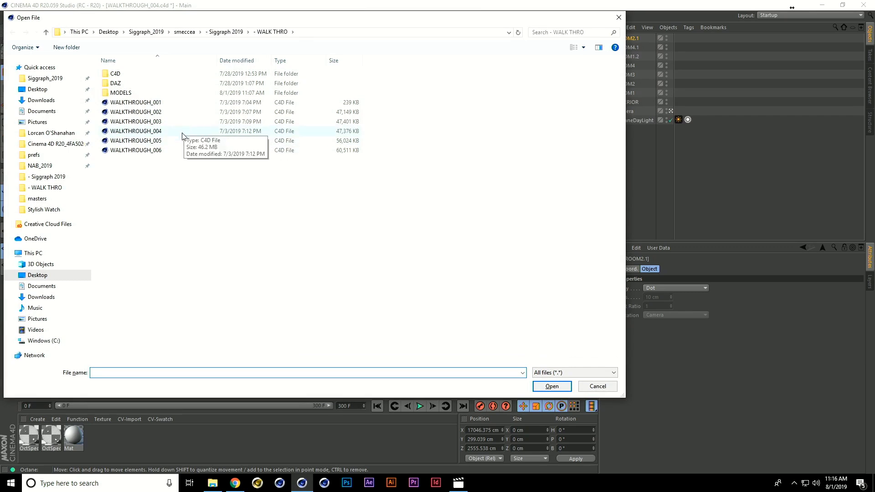
{"action": "left_click", "coordinate": [179, 143]}
{"action": "double_click", "coordinate": [178, 143]}
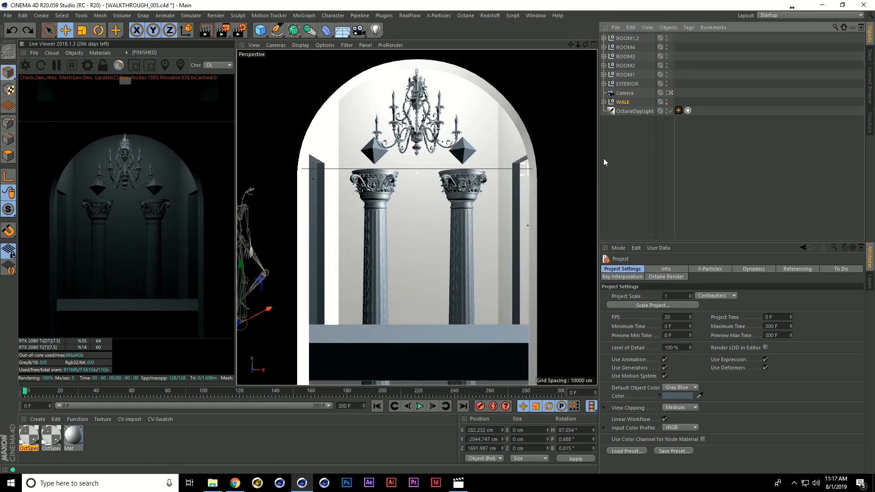
Undo the last change to the WALK object and reopen the saved WALKTHROUGH_005 with the same name and title.
{"action": "key", "text": "ctrl+z"}
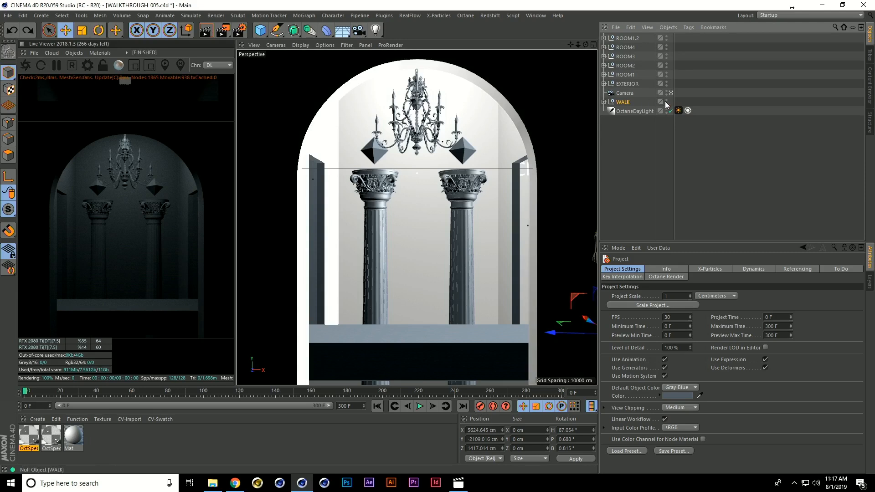
{"action": "left_click", "coordinate": [621, 102]}
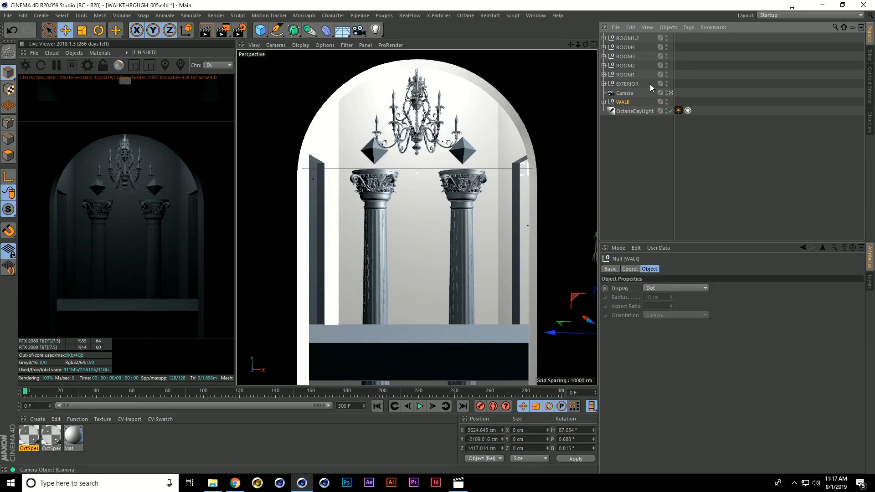
{"action": "key", "text": "ctrl+o"}
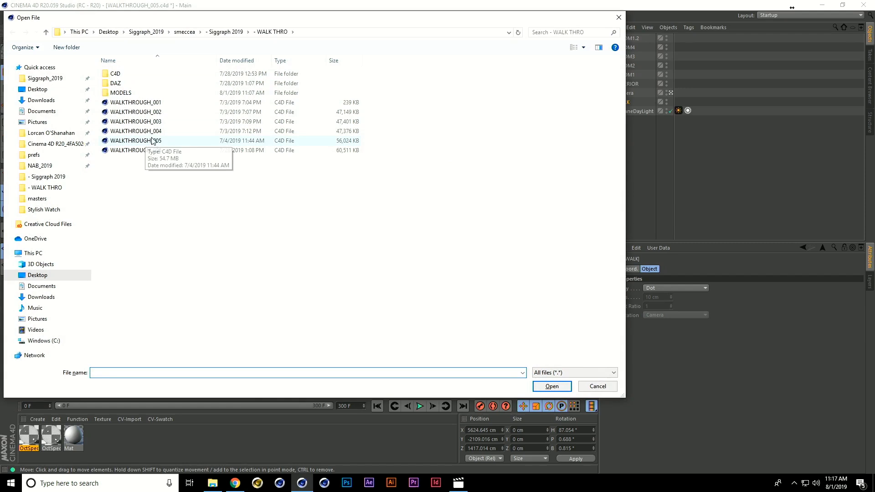
{"action": "double_click", "coordinate": [156, 141]}
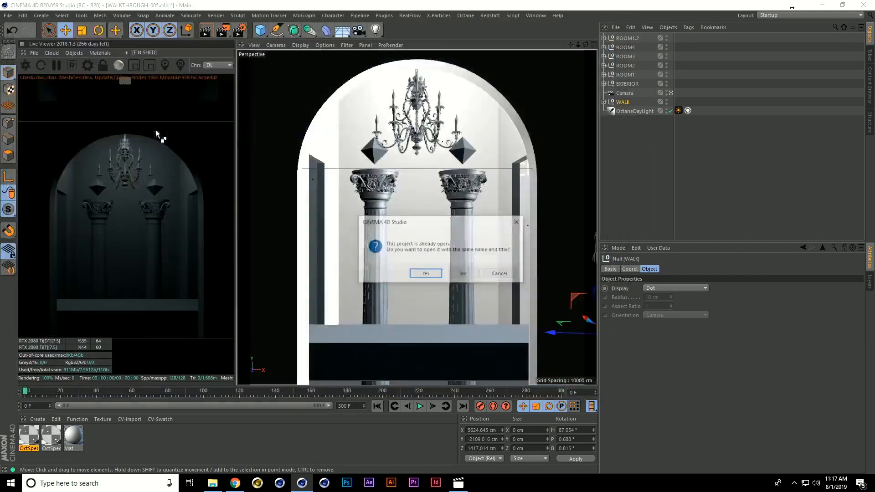
{"action": "left_click", "coordinate": [425, 274]}
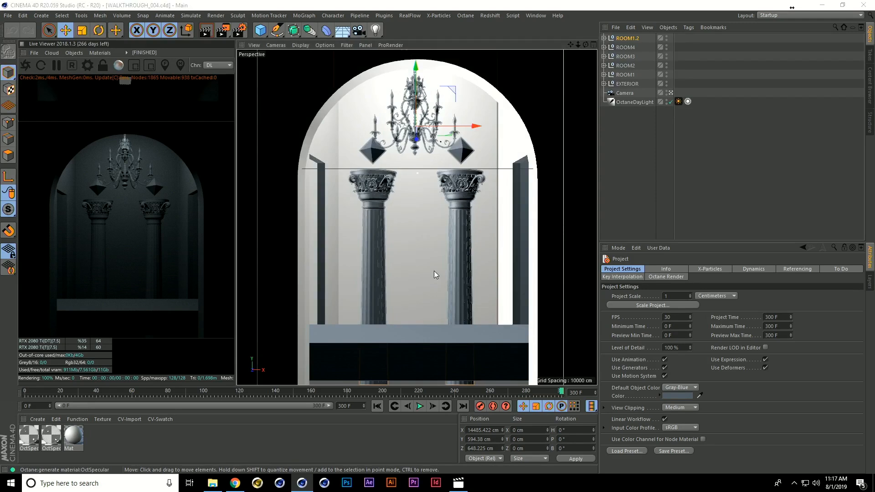
{"action": "key", "text": "ctrl+o"}
{"action": "double_click", "coordinate": [151, 142]}
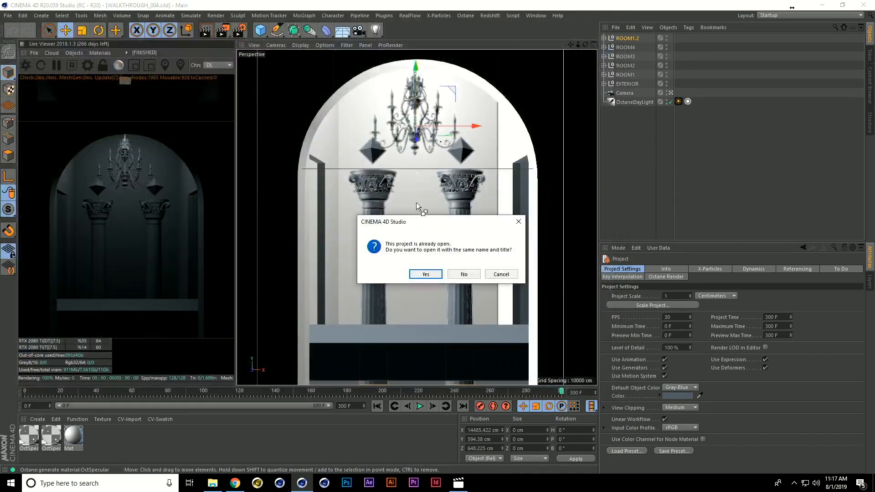
{"action": "left_click", "coordinate": [425, 274]}
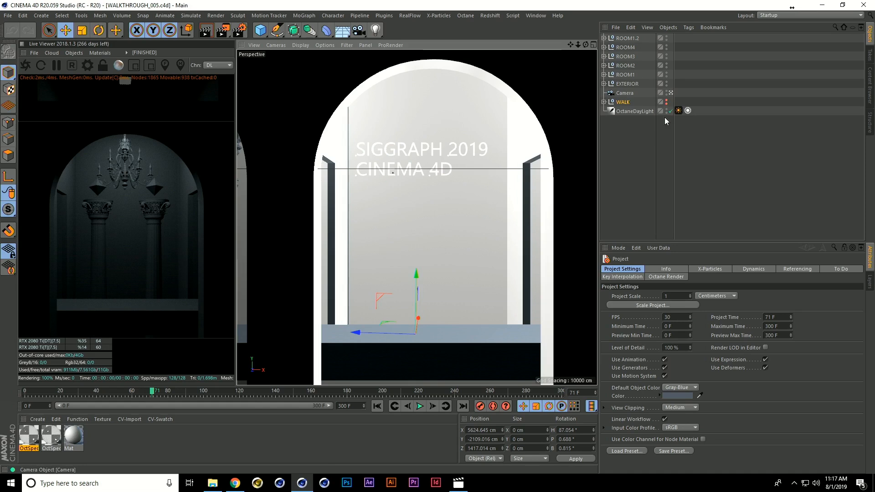
At frame 0, show the WALK figure in the viewport and move it onto the runway to about X 2705, Y -2107, Z 1194 cm.
{"action": "left_click_drag", "start_coordinate": [151, 391], "coordinate": [25, 390]}
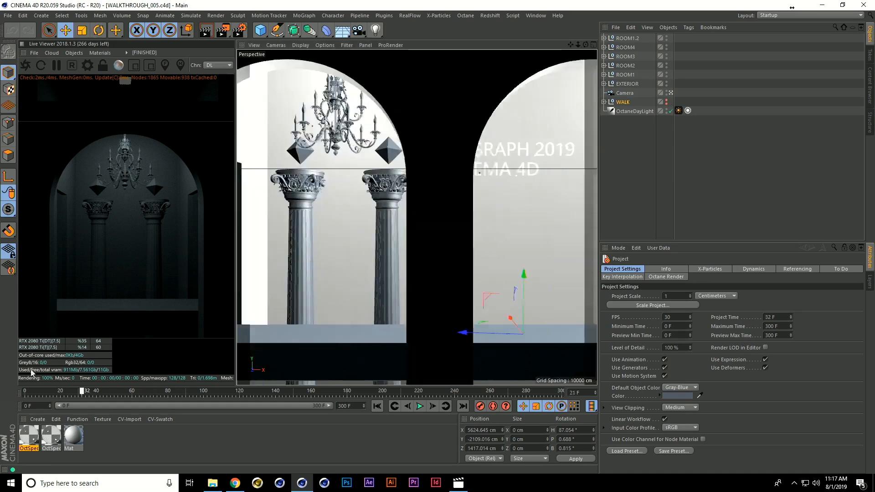
{"action": "left_click", "coordinate": [667, 103]}
{"action": "left_click_drag", "start_coordinate": [565, 333], "coordinate": [409, 324]}
{"action": "left_click_drag", "start_coordinate": [415, 315], "coordinate": [403, 287]}
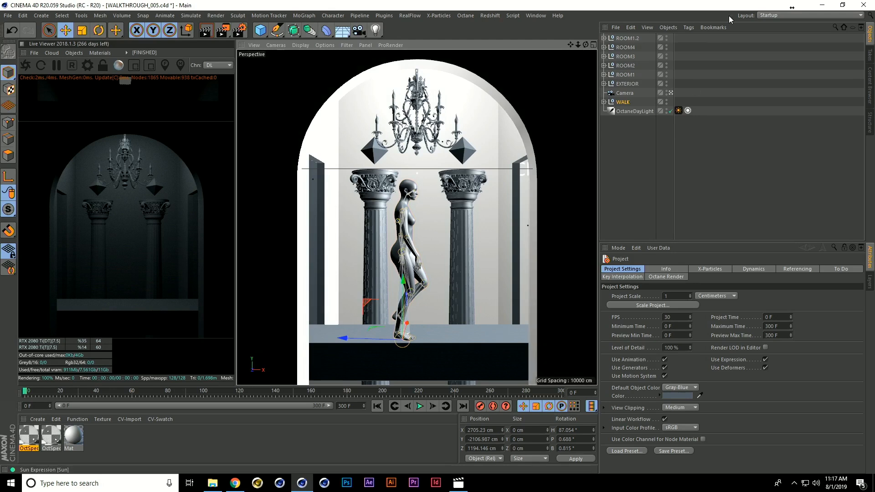
Parent the WALK null under the Camera, check the walk with playback and a live render, and return to frame 0.
{"action": "left_click_drag", "start_coordinate": [622, 102], "coordinate": [619, 92]}
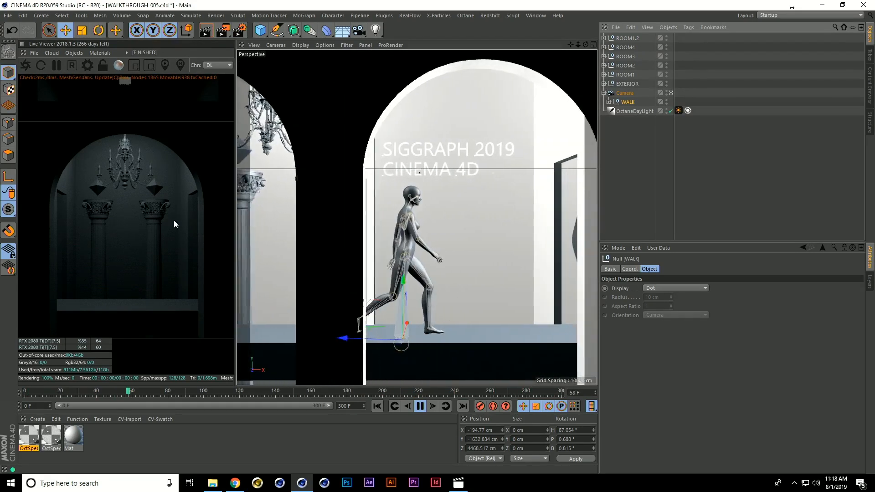
{"action": "left_click", "coordinate": [134, 66]}
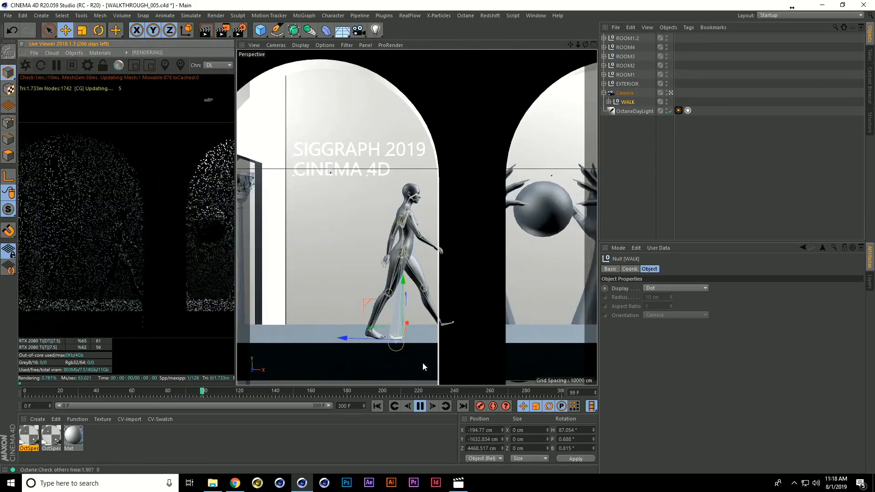
{"action": "left_click", "coordinate": [420, 405]}
{"action": "left_click", "coordinate": [376, 405]}
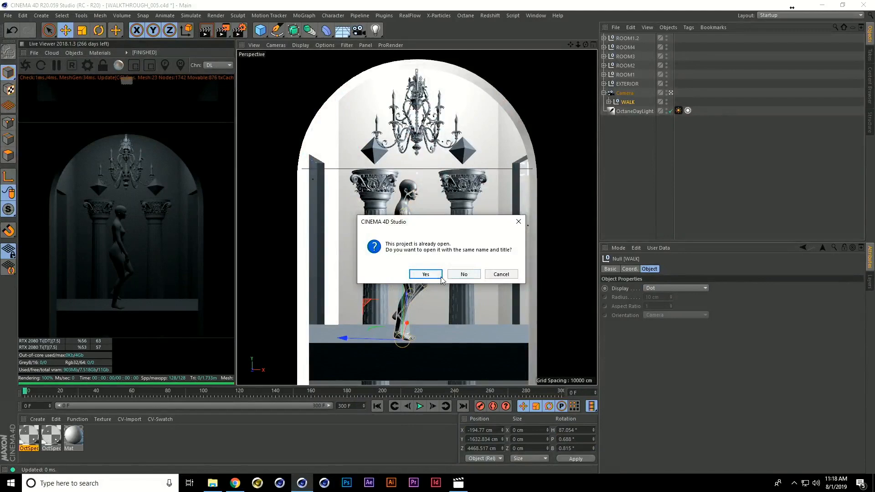
Open the WALKTHROUGH_006 project and review its animation from frame 40 to frame 337.
{"action": "left_click", "coordinate": [440, 277]}
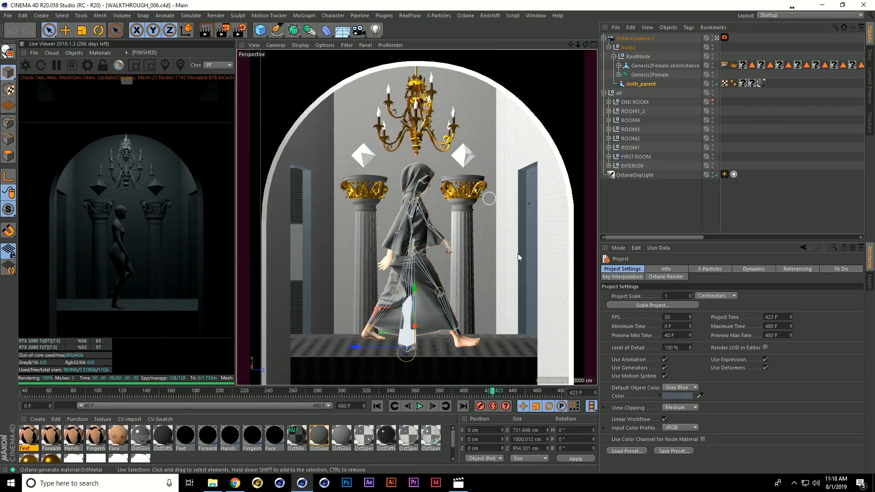
{"action": "left_click_drag", "start_coordinate": [341, 390], "coordinate": [1, 367]}
{"action": "left_click_drag", "start_coordinate": [275, 373], "coordinate": [2, 388]}
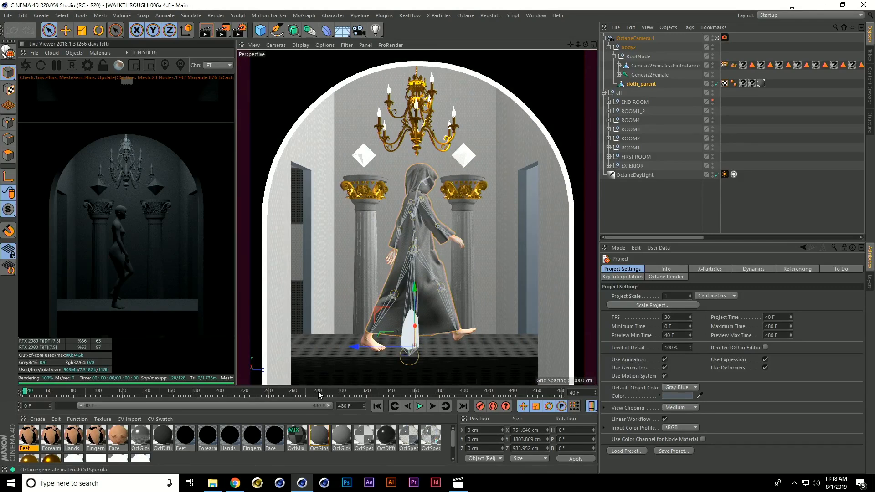
{"action": "left_click", "coordinate": [389, 394]}
Inspect the OctMix material's Checks amount and its two mixed materials in the Material Editor.
{"action": "left_click", "coordinate": [297, 440]}
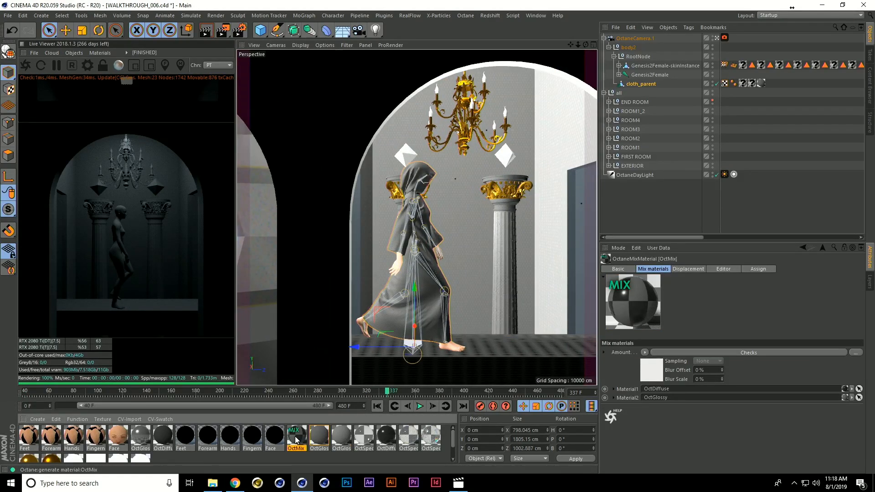
{"action": "double_click", "coordinate": [296, 438]}
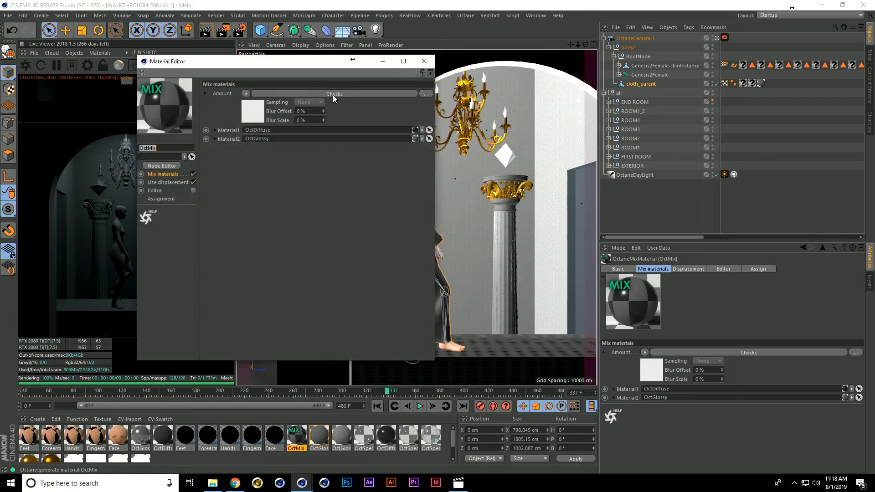
{"action": "left_click", "coordinate": [427, 60]}
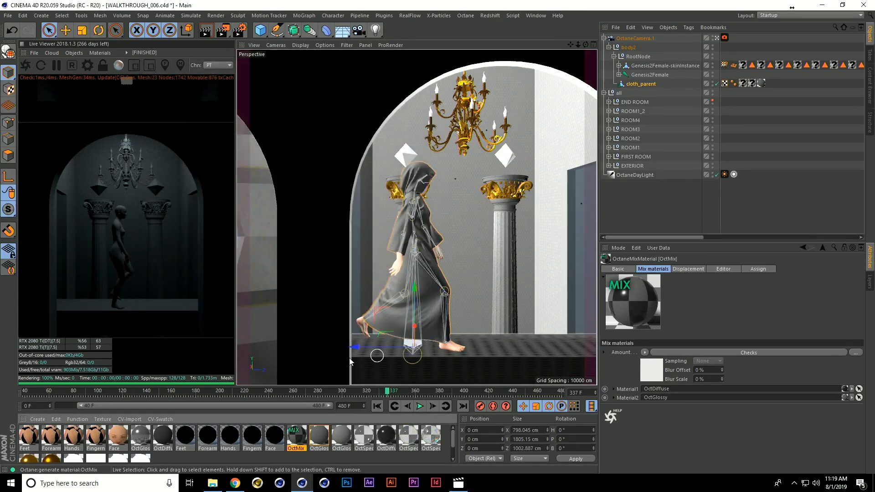
Preview the scene in the Octane Live Viewer at frame 285 and at frame 40.
{"action": "left_click_drag", "start_coordinate": [416, 395], "coordinate": [323, 392]}
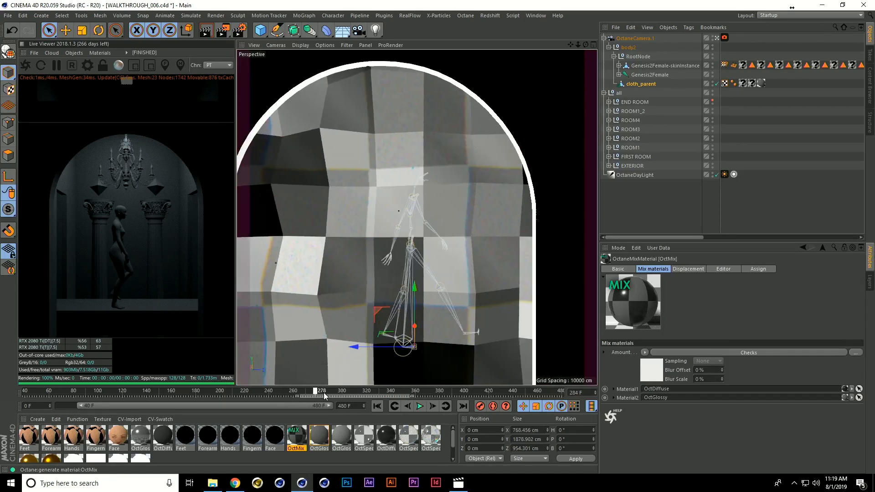
{"action": "left_click", "coordinate": [41, 65]}
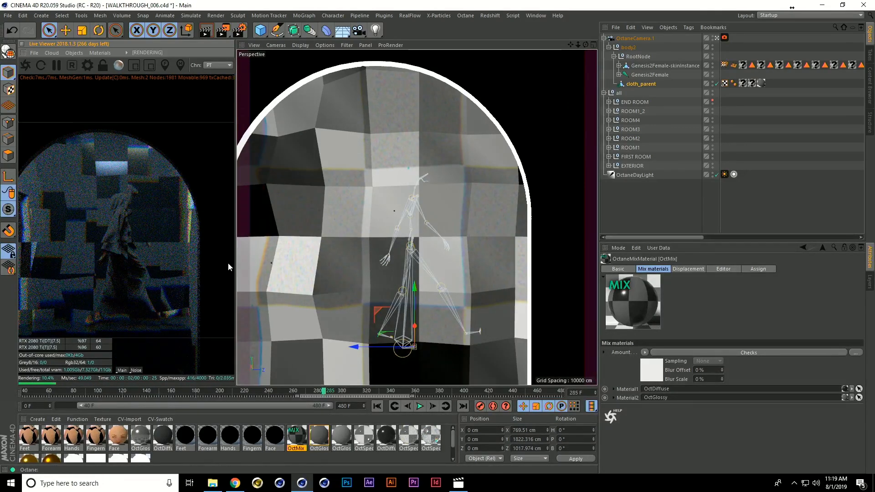
{"action": "left_click_drag", "start_coordinate": [326, 393], "coordinate": [25, 392]}
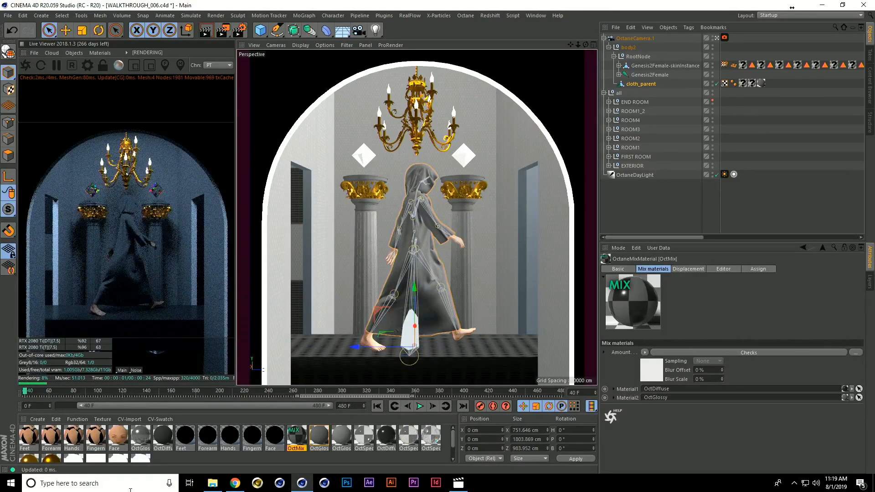
Switch to Chrome and open the page smeccea.com/siggraph.
{"action": "left_click", "coordinate": [232, 483]}
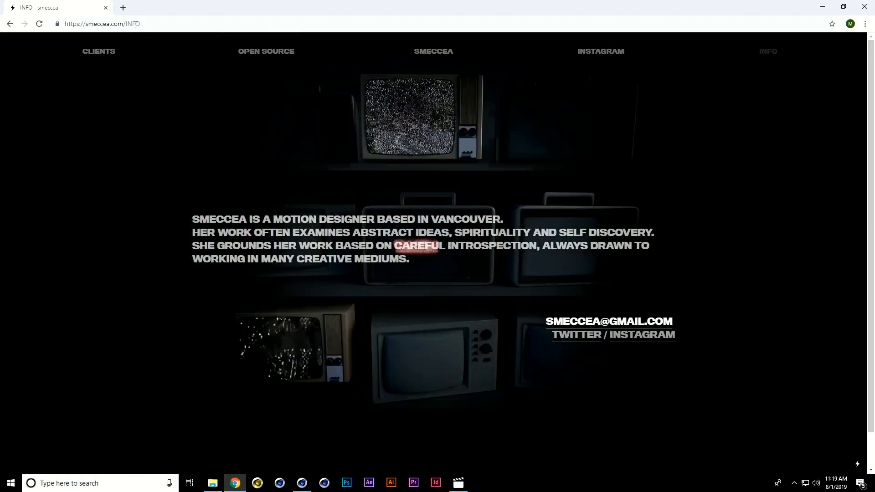
{"action": "double_click", "coordinate": [132, 23]}
{"action": "key", "text": "BackSpace"}
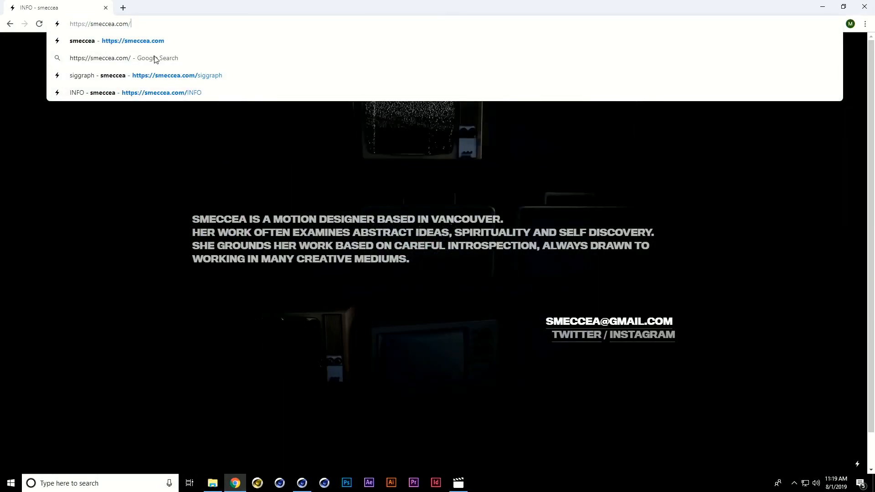
{"action": "type", "text": "siggraph"}
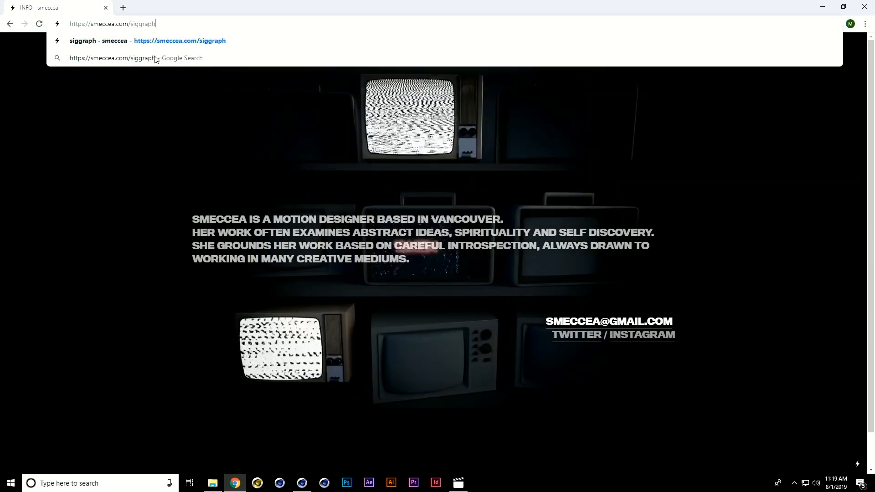
{"action": "key", "text": "Return"}
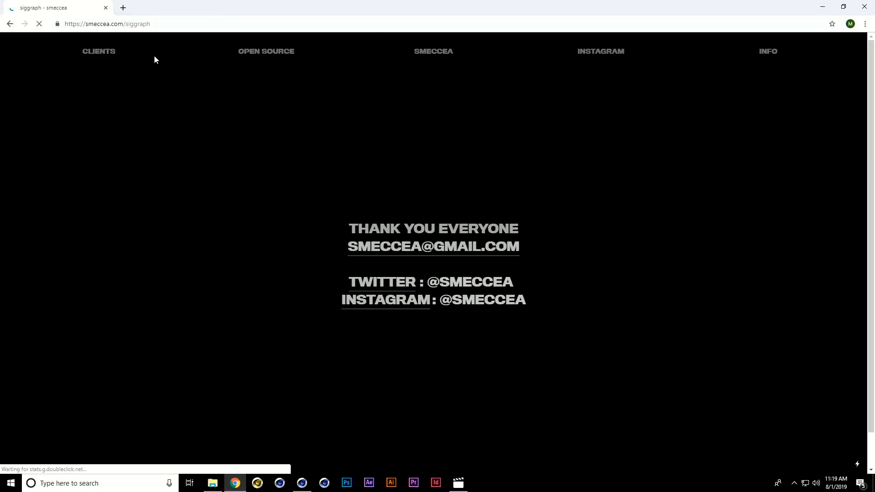